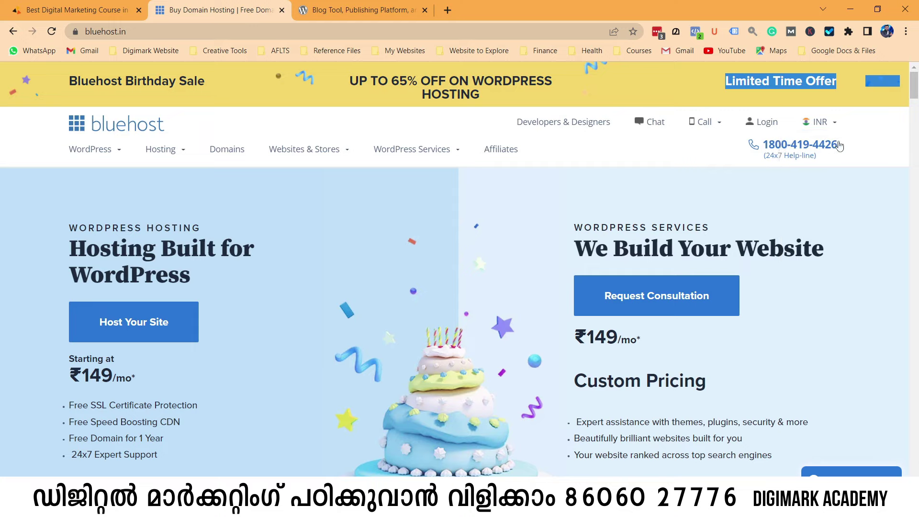
Review the bluehost.in WordPress hosting offer and highlight its help-line number.
drag(831, 159, 766, 139)
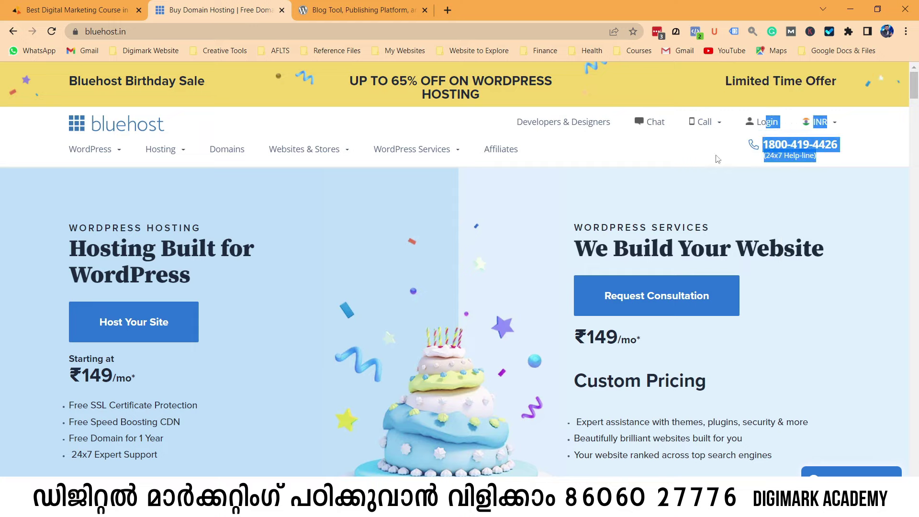
click(434, 116)
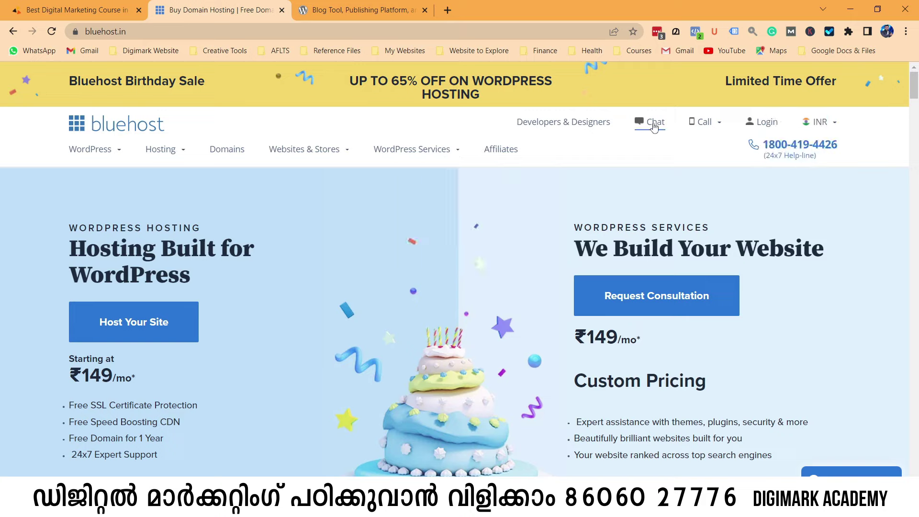
mouse_move(688, 127)
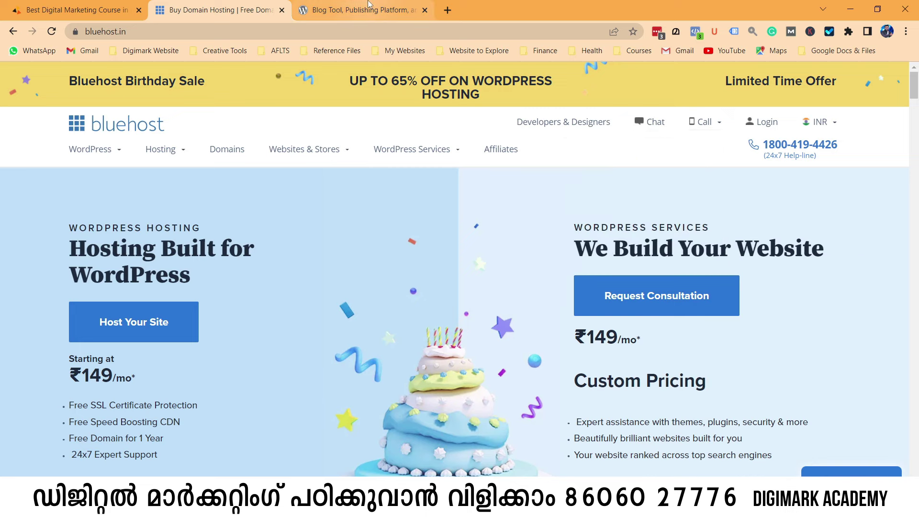
click(363, 10)
Find Bluehost on WordPress.org's recommended Hosting page, highlighting its name in the list.
scroll(299, 180, down, 5)
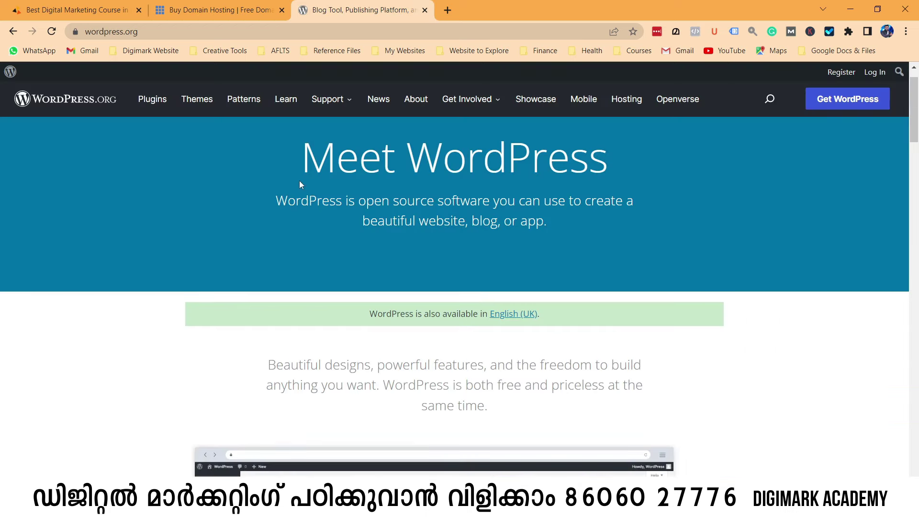
scroll(347, 268, up, 5)
scroll(347, 269, up, 1)
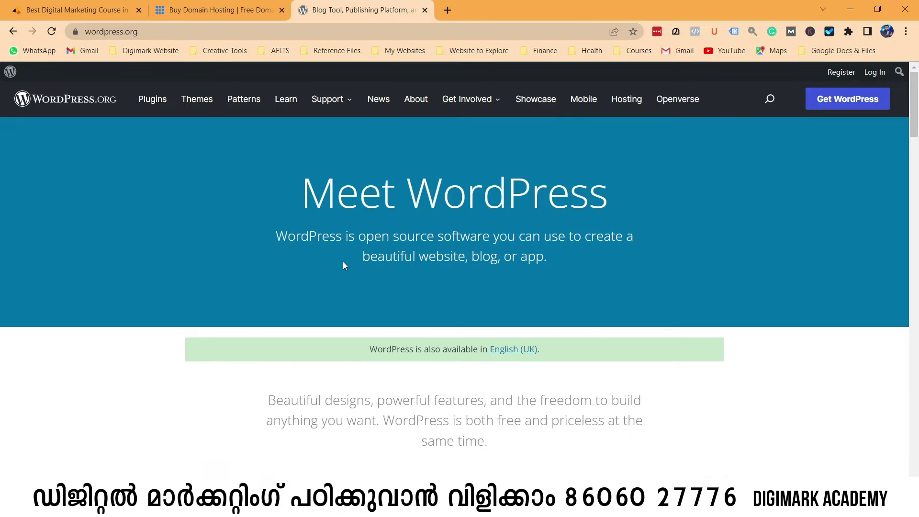
click(628, 106)
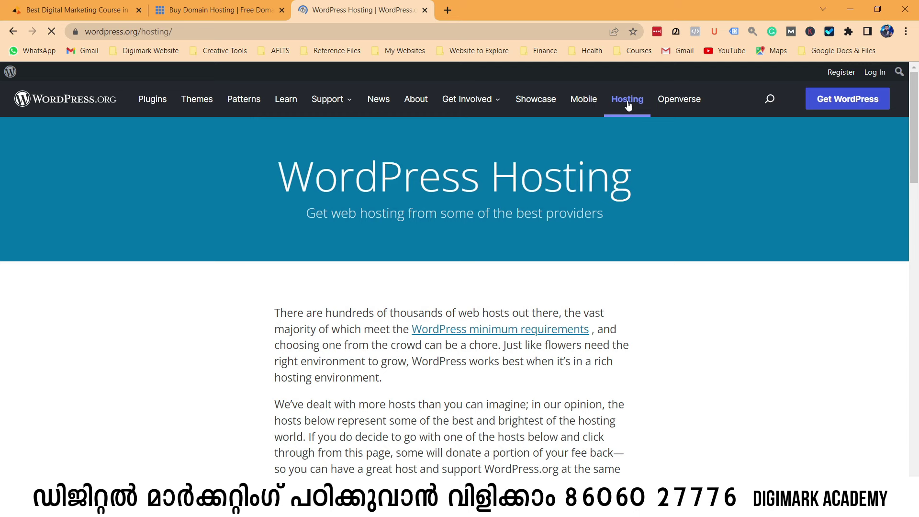
scroll(544, 186, down, 6)
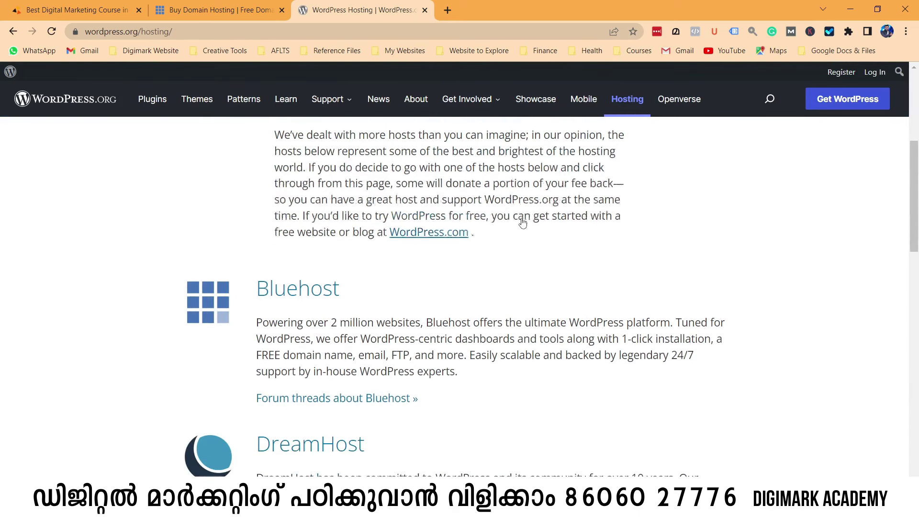
drag(326, 267, 257, 261)
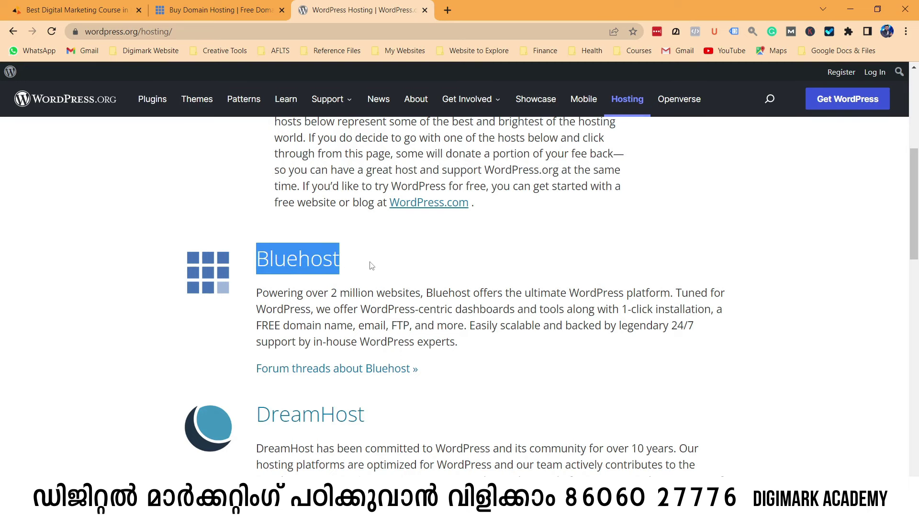
scroll(374, 267, down, 2)
scroll(374, 266, up, 4)
click(218, 10)
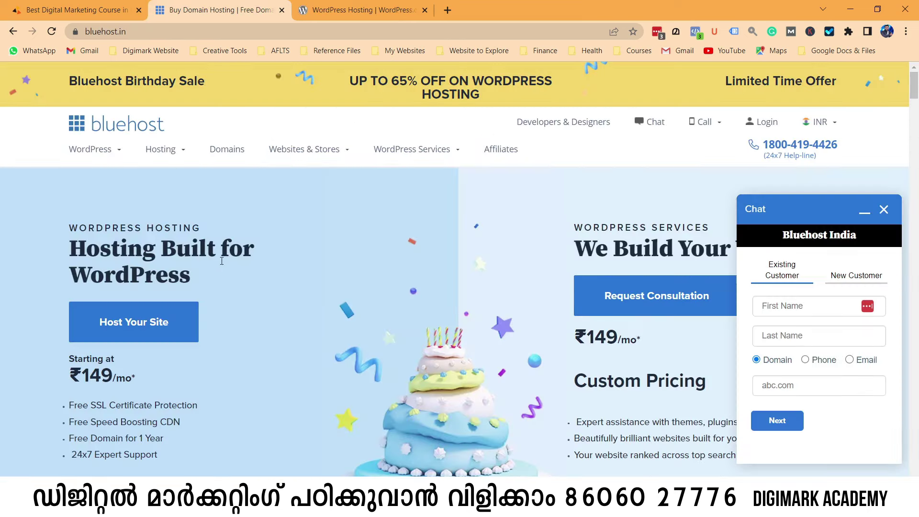
Close the Bluehost chat panel and scroll to the plan cards, highlighting the ₹149/mo WordPress price.
scroll(227, 262, down, 1)
scroll(293, 270, down, 3)
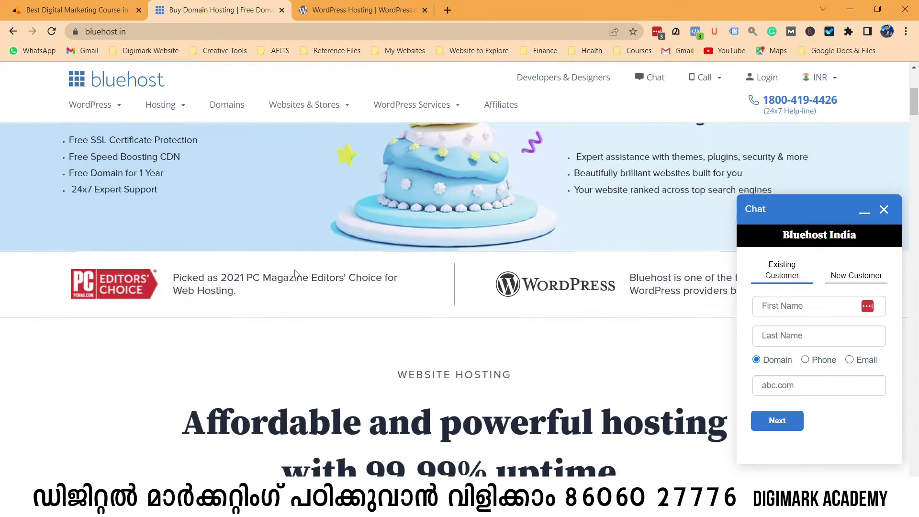
click(883, 210)
scroll(205, 225, down, 7)
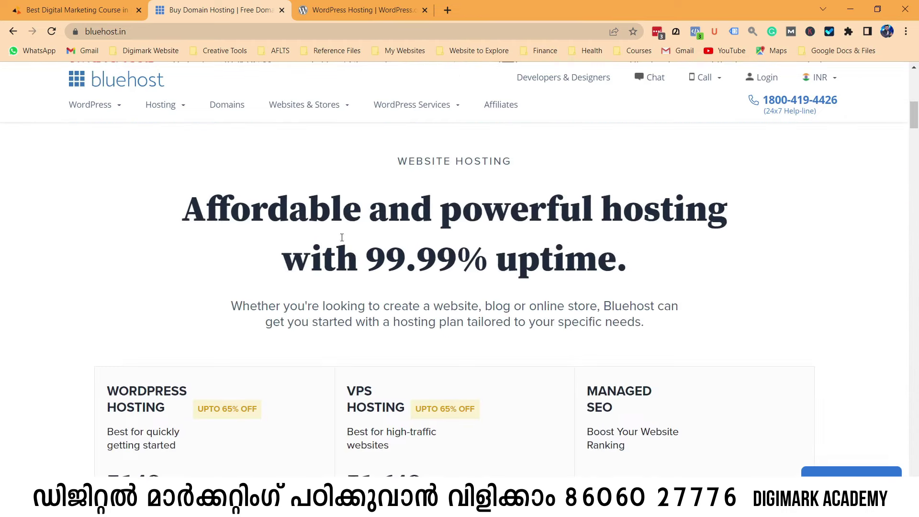
scroll(246, 229, down, 1)
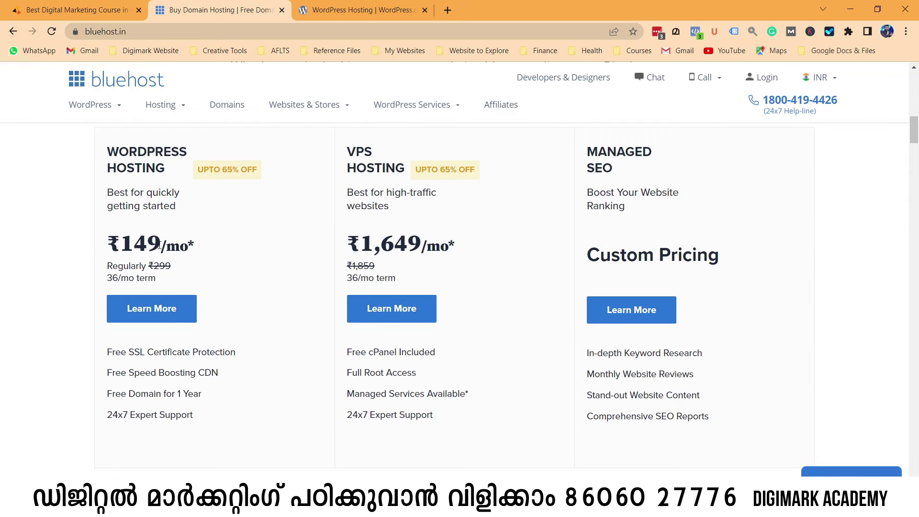
triple_click(159, 245)
click(246, 249)
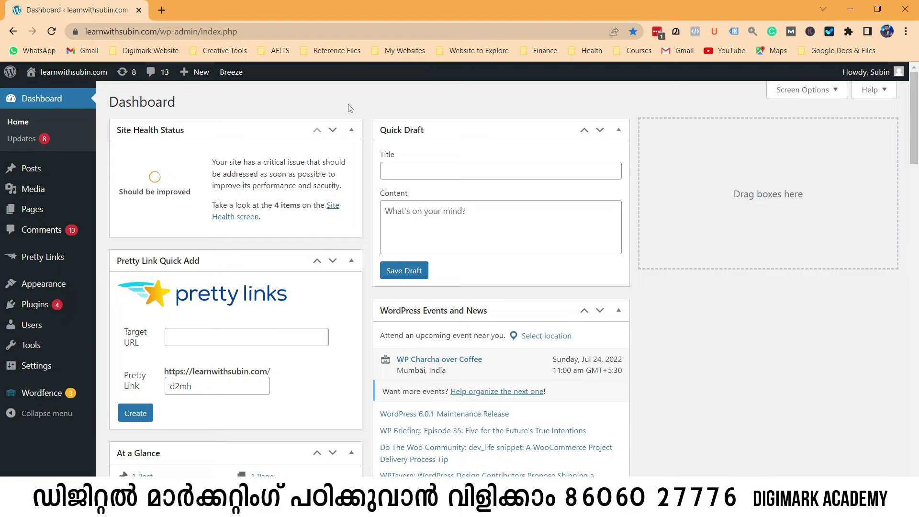
Open learnwithsubin.com's live homepage in a new tab from Visit Site and look through it.
mouse_move(56, 73)
right_click(46, 95)
click(87, 104)
click(220, 9)
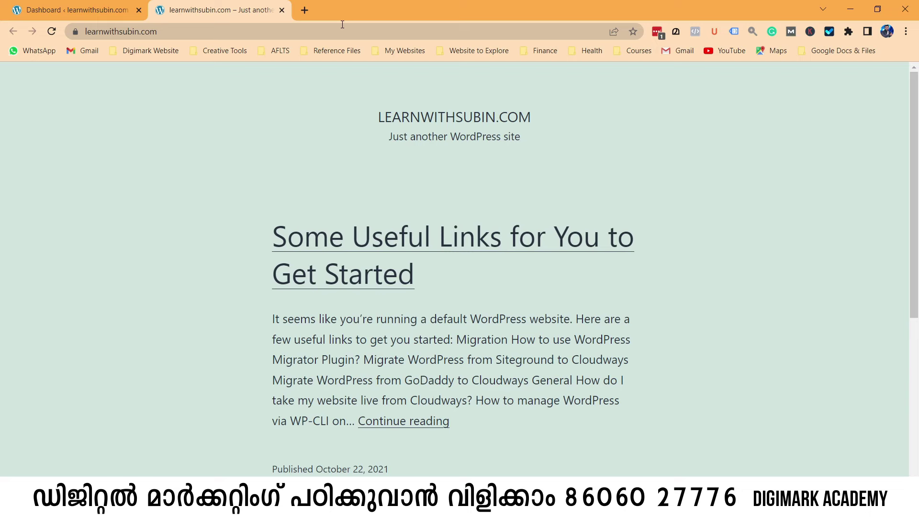
scroll(491, 197, down, 5)
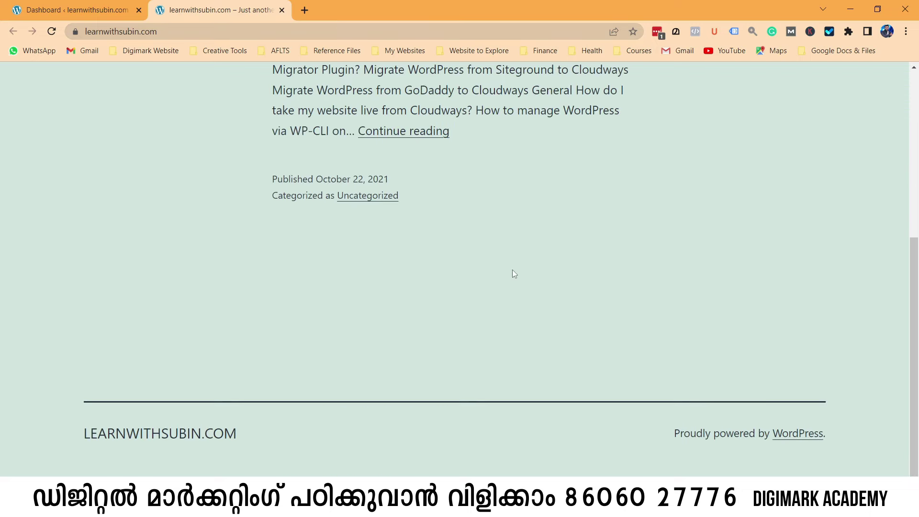
scroll(512, 269, up, 5)
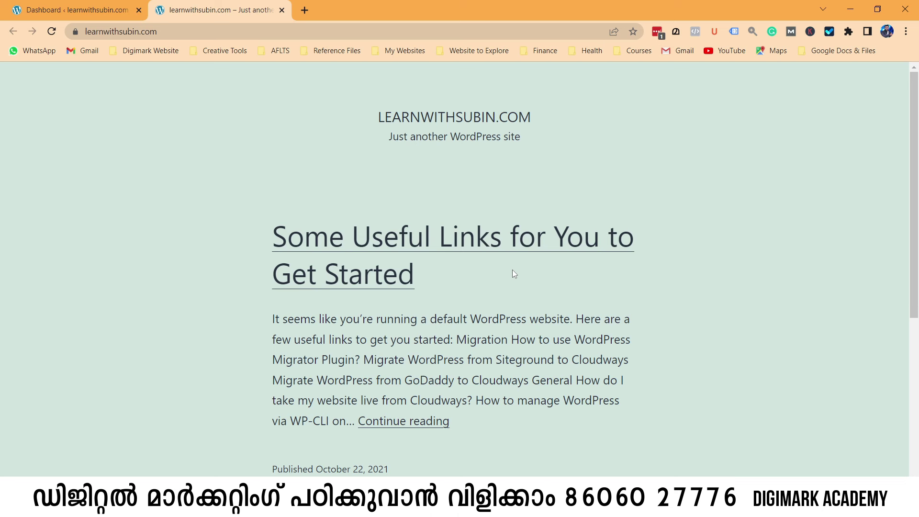
Compare the live homepage with the admin Dashboard, ending back on the Dashboard.
click(78, 10)
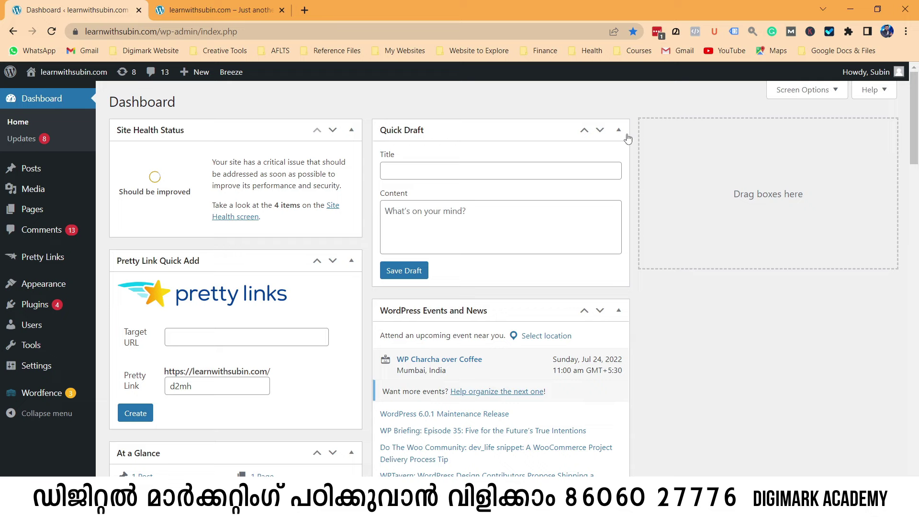
mouse_move(42, 215)
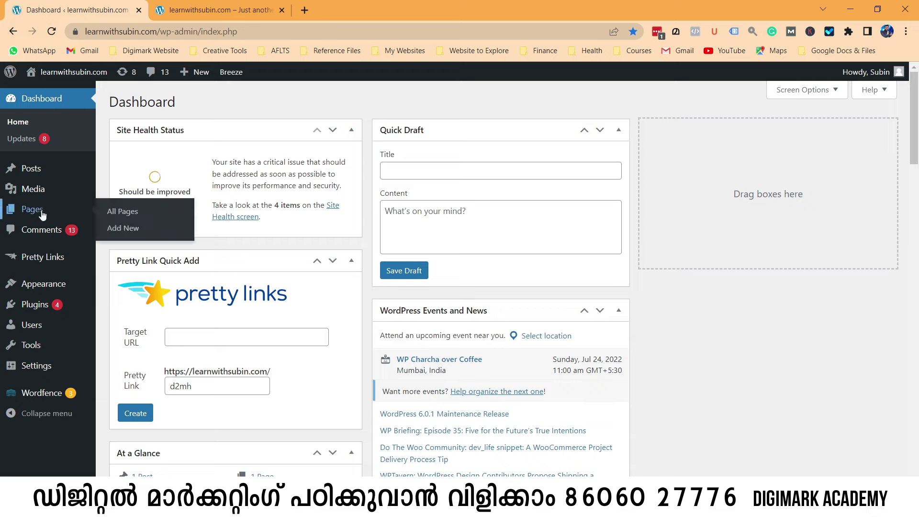
click(217, 9)
scroll(569, 230, down, 6)
scroll(569, 231, up, 6)
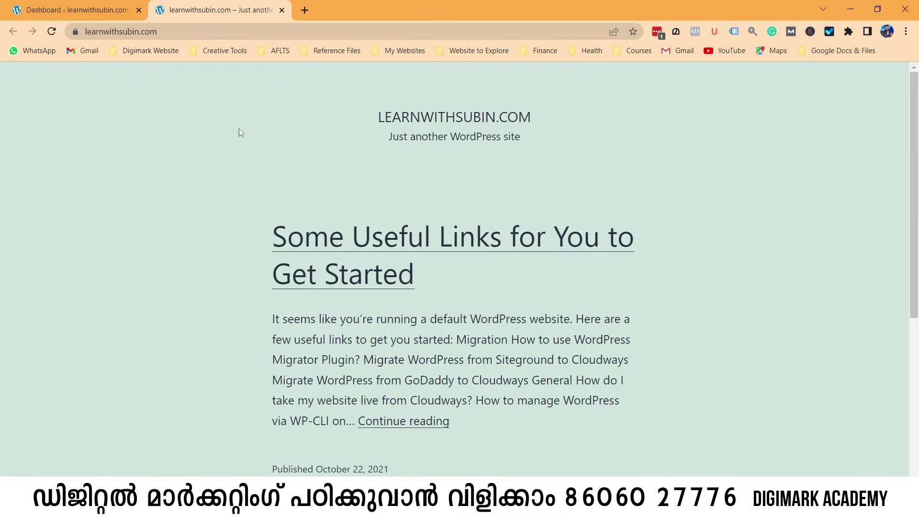
click(99, 5)
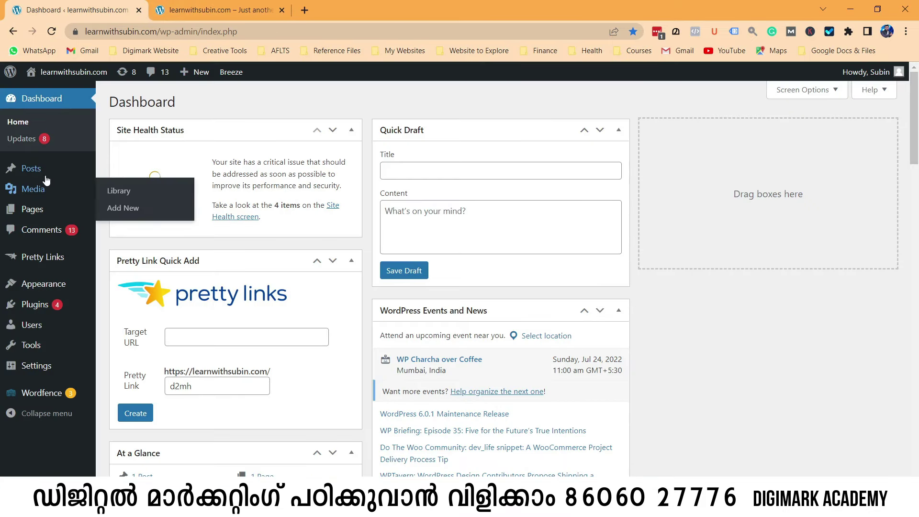
mouse_move(46, 217)
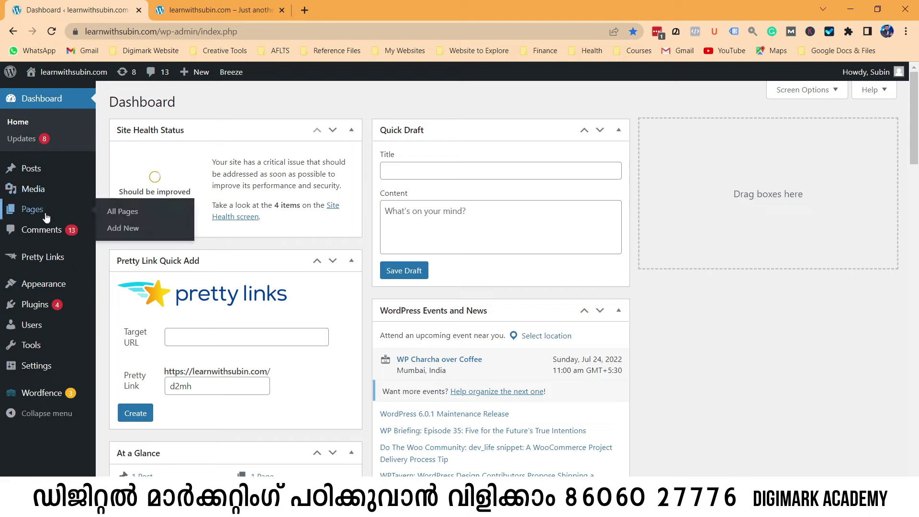
Add a new page titled 'Learn Digital Marketing', publish it, and view it live.
click(128, 218)
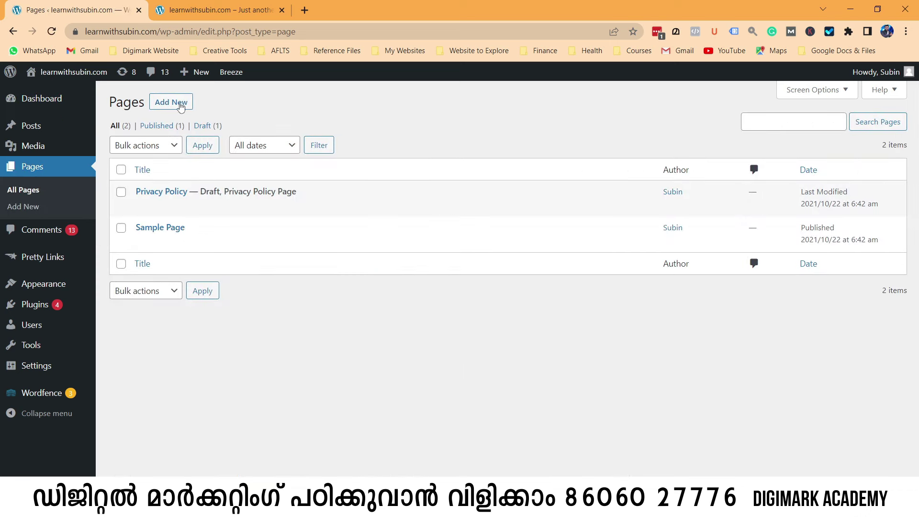
click(179, 109)
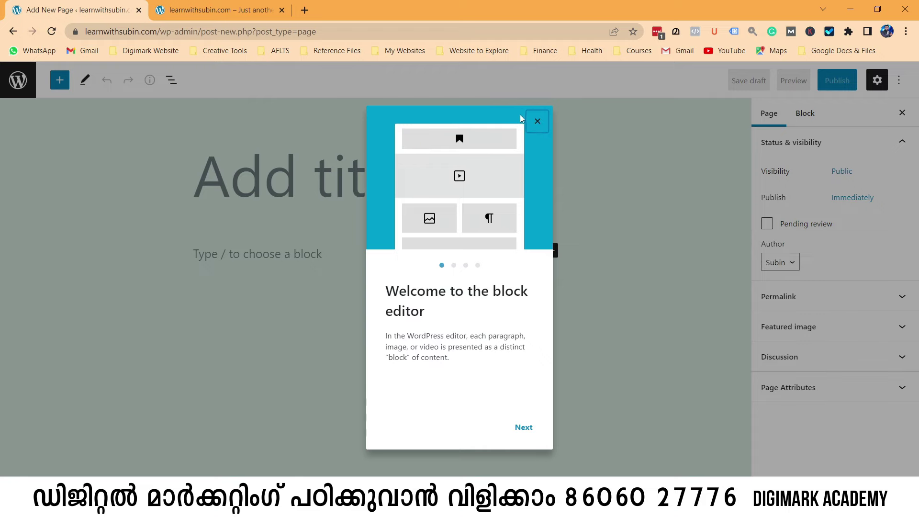
click(540, 119)
click(345, 186)
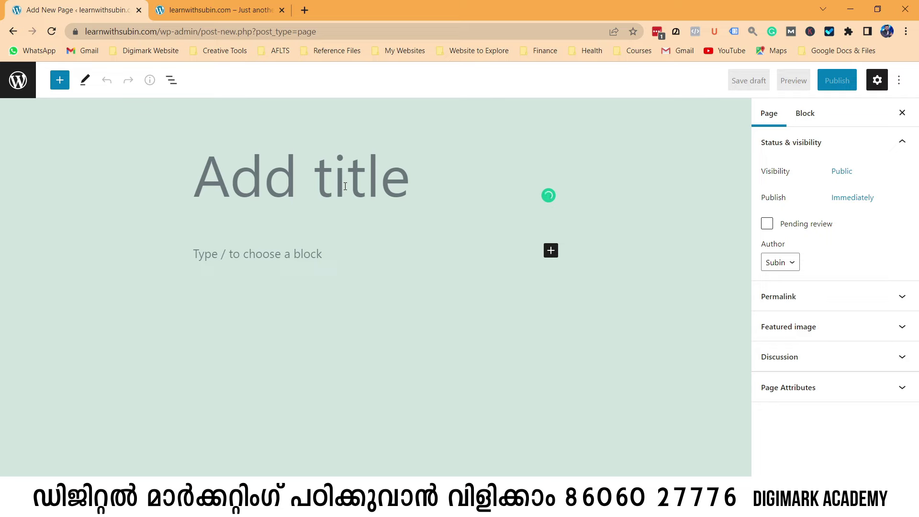
text(Le)
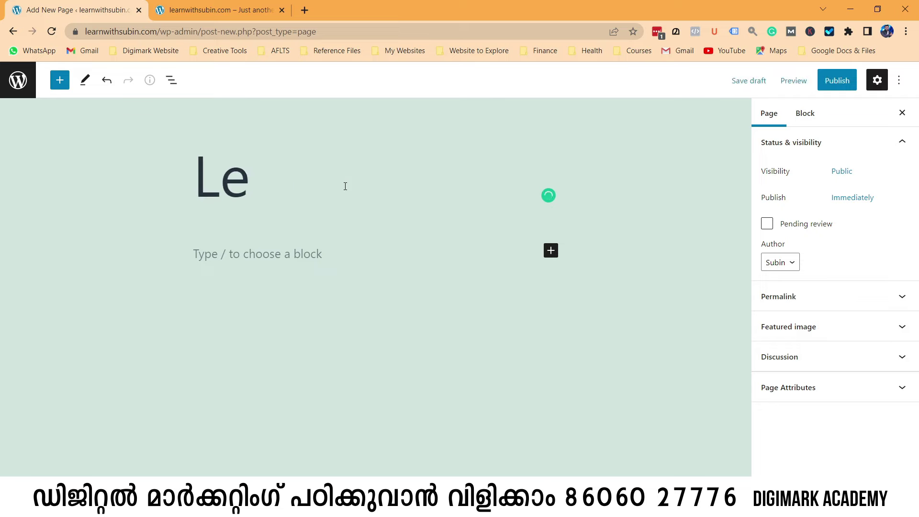
text(arn Digital)
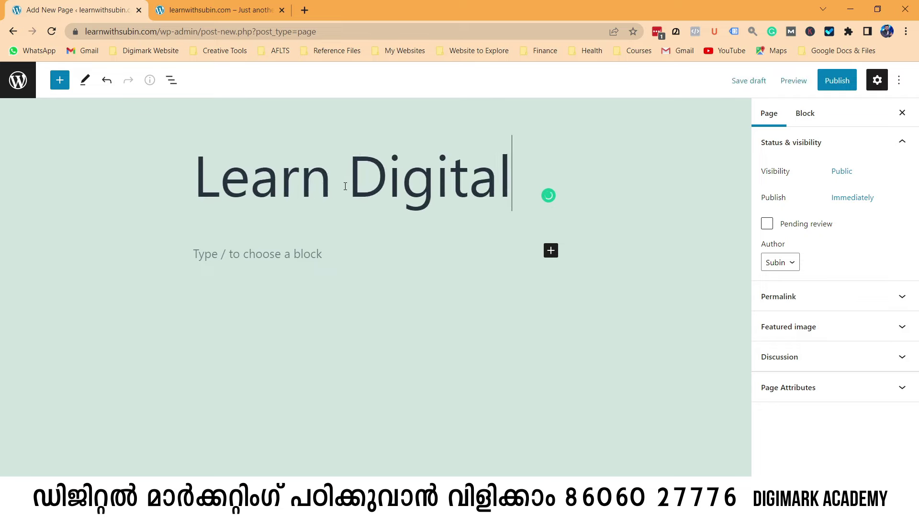
text( Marketing)
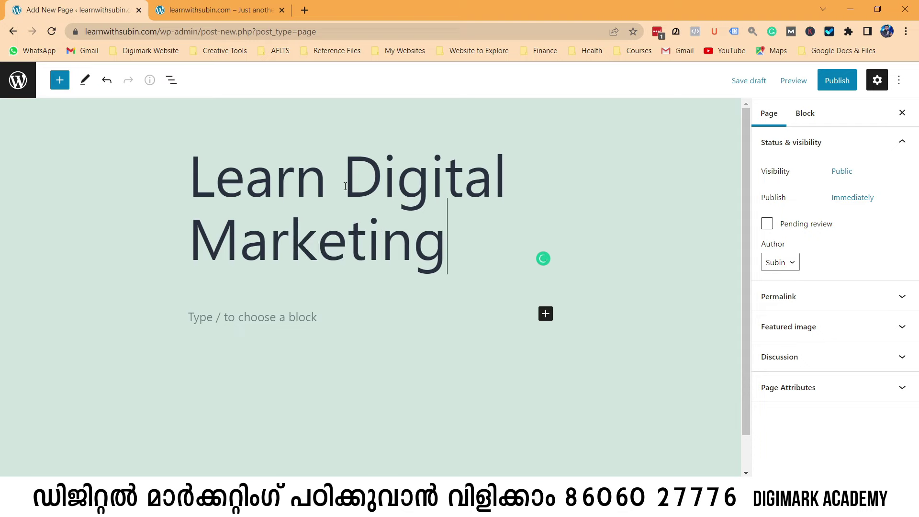
click(836, 80)
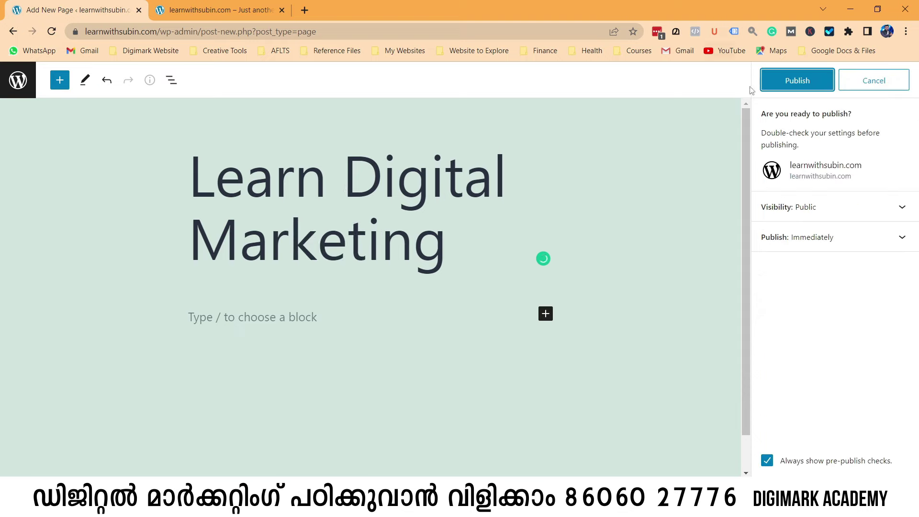
click(789, 82)
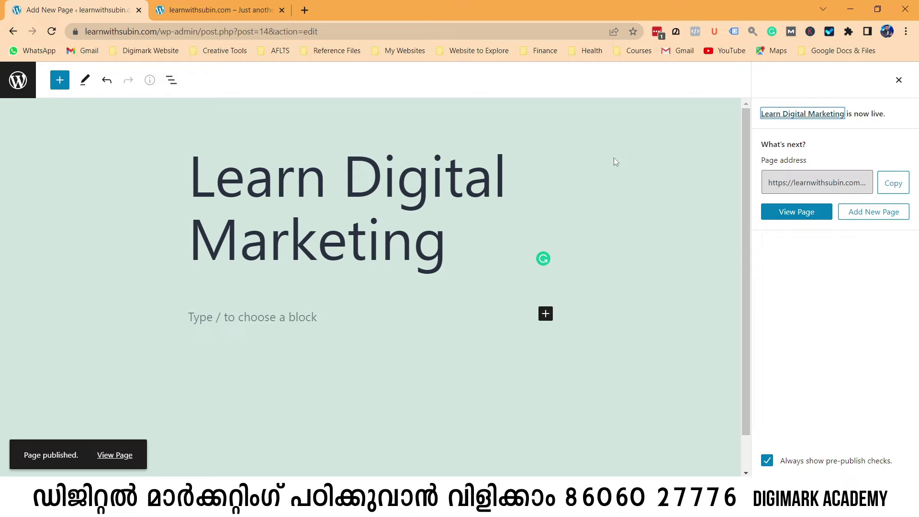
click(795, 211)
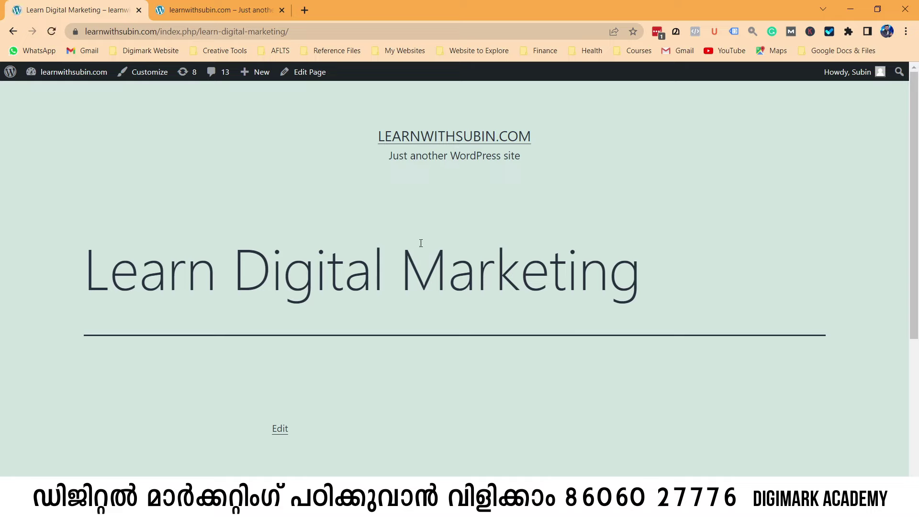
Return from the published page to the admin's All Pages list.
drag(92, 268, 691, 275)
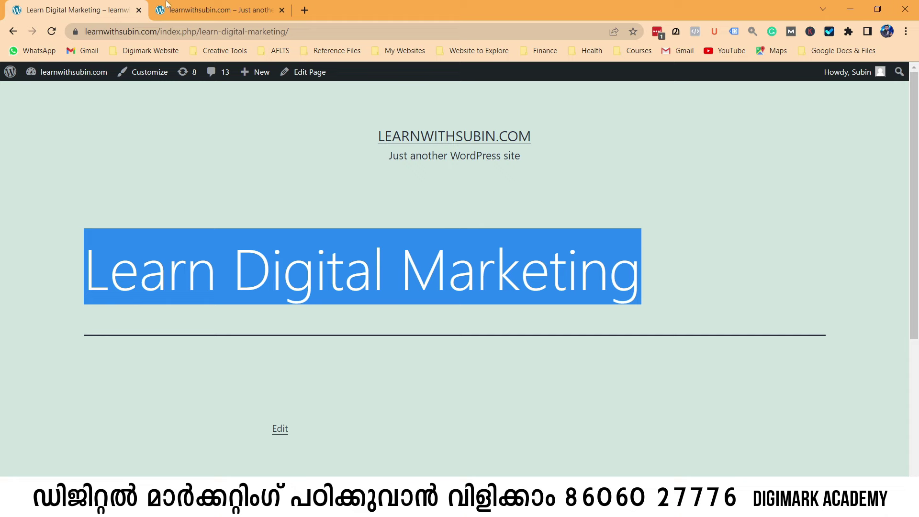
click(206, 10)
click(96, 10)
mouse_move(72, 72)
click(55, 98)
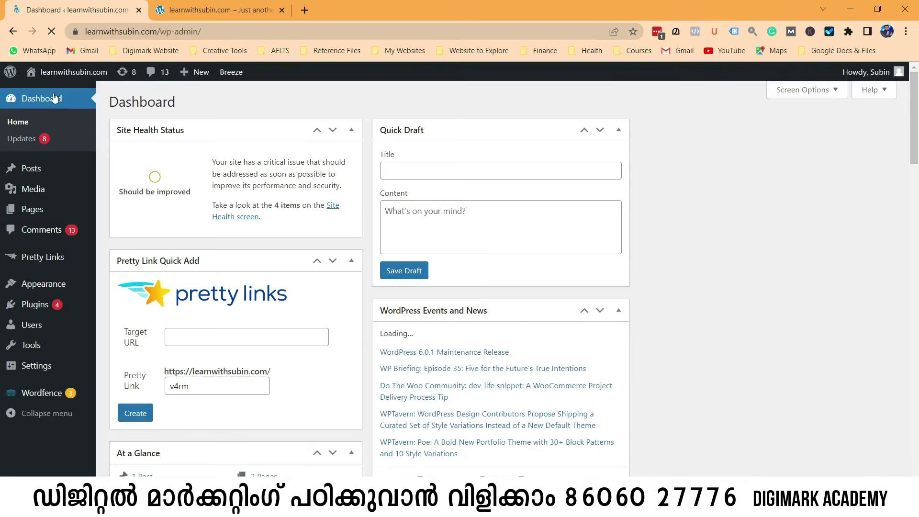
click(186, 18)
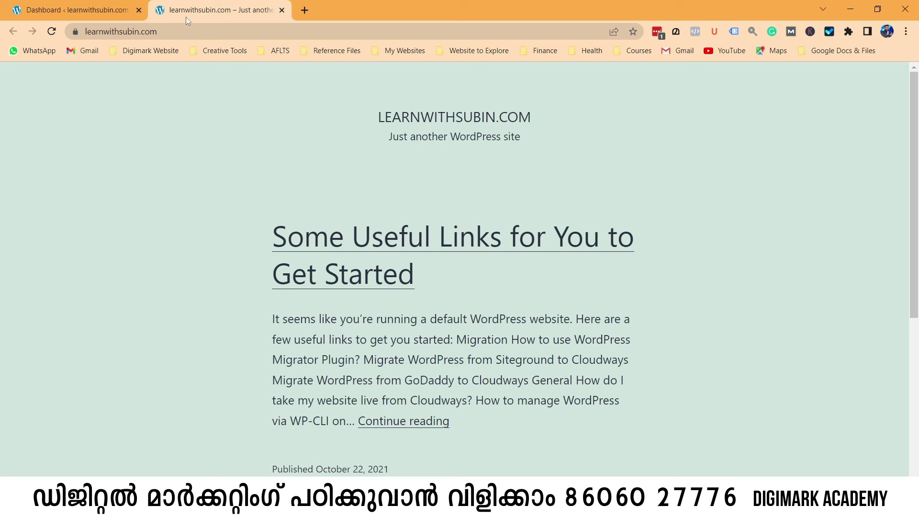
click(103, 11)
mouse_move(34, 213)
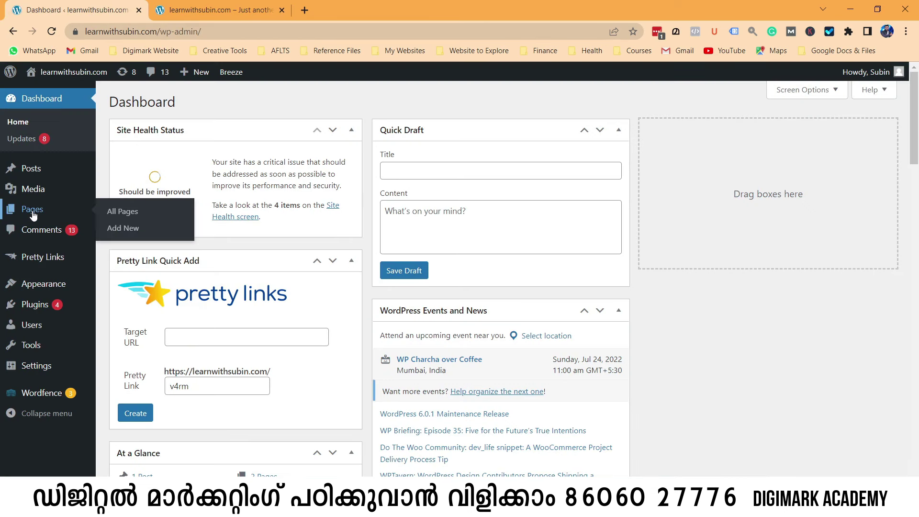
click(117, 214)
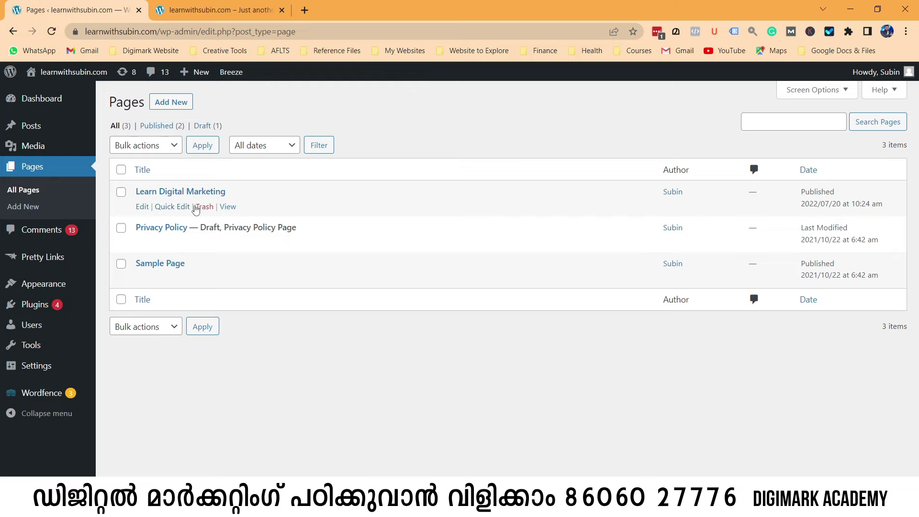
Open Learn Digital Marketing in a new tab and select 'index.php' in its address.
right_click(227, 208)
click(268, 214)
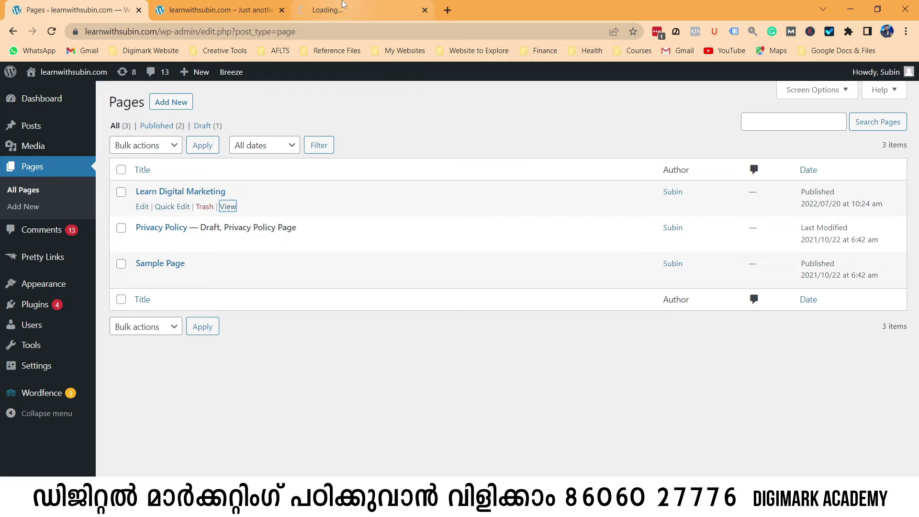
click(334, 10)
drag(161, 31, 196, 32)
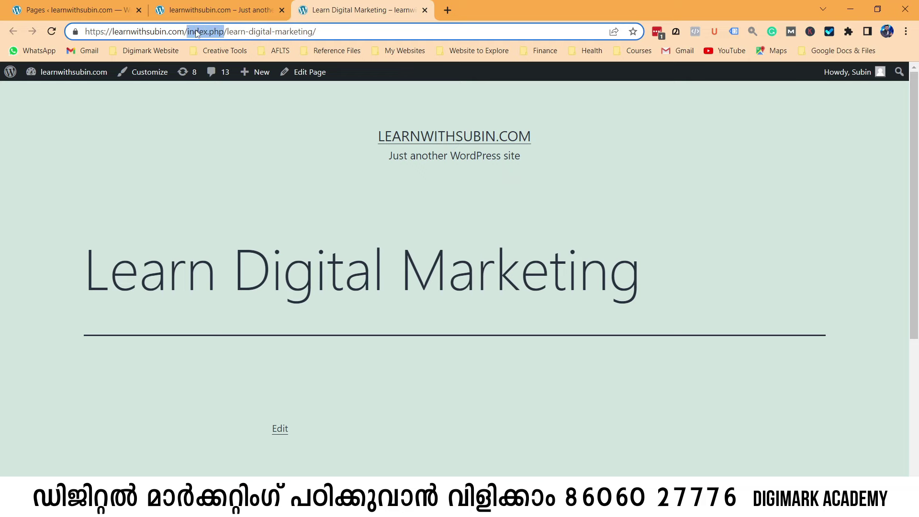
click(68, 3)
Switch the permalink structure to Post name (/%postname%/) and save the change.
mouse_move(43, 366)
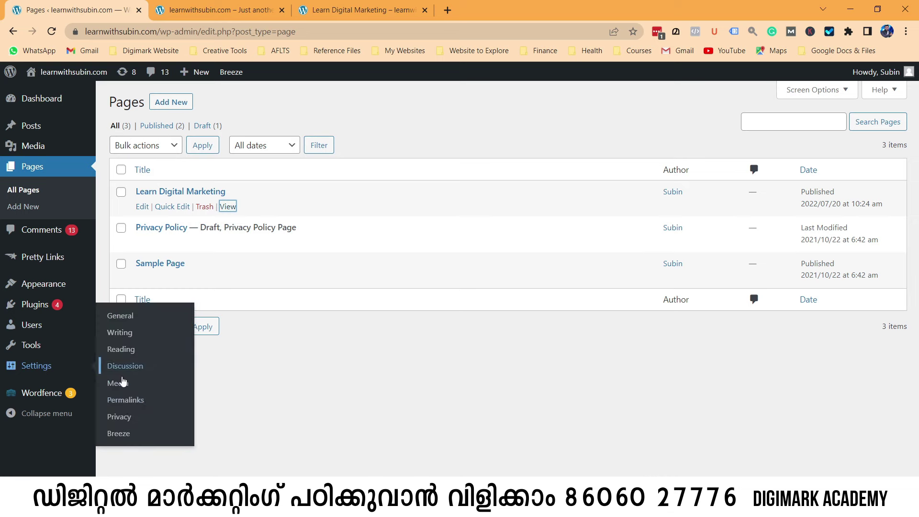
click(127, 405)
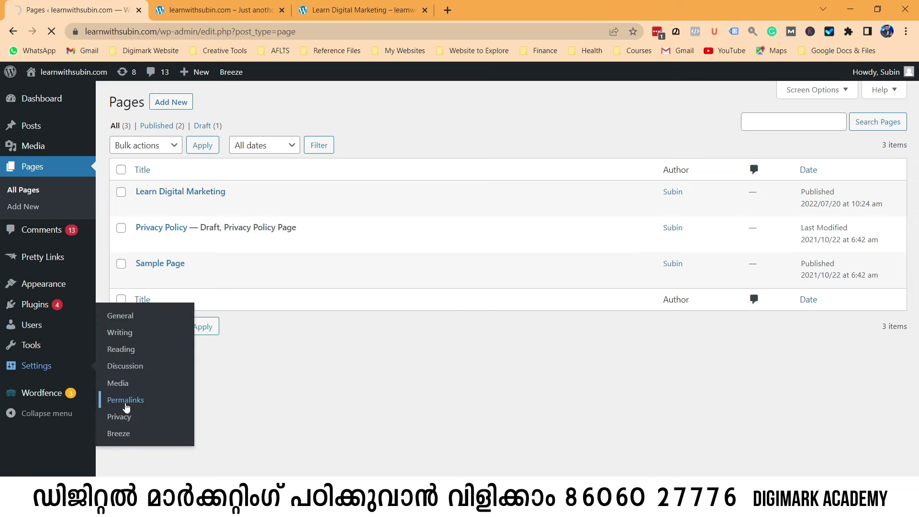
click(115, 339)
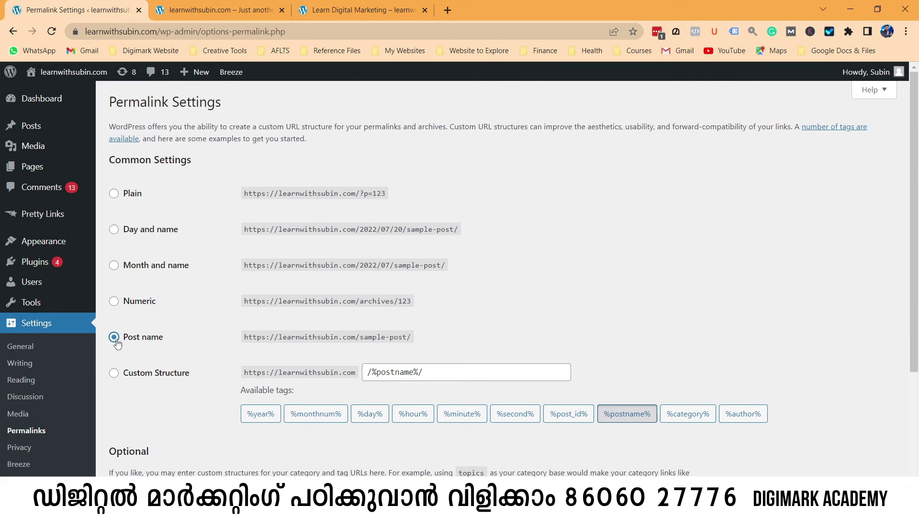
scroll(117, 344, down, 3)
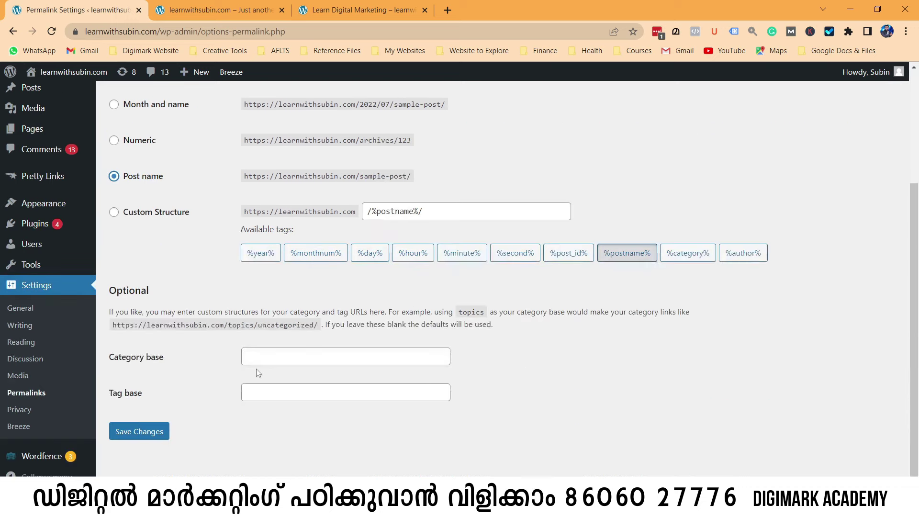
click(144, 433)
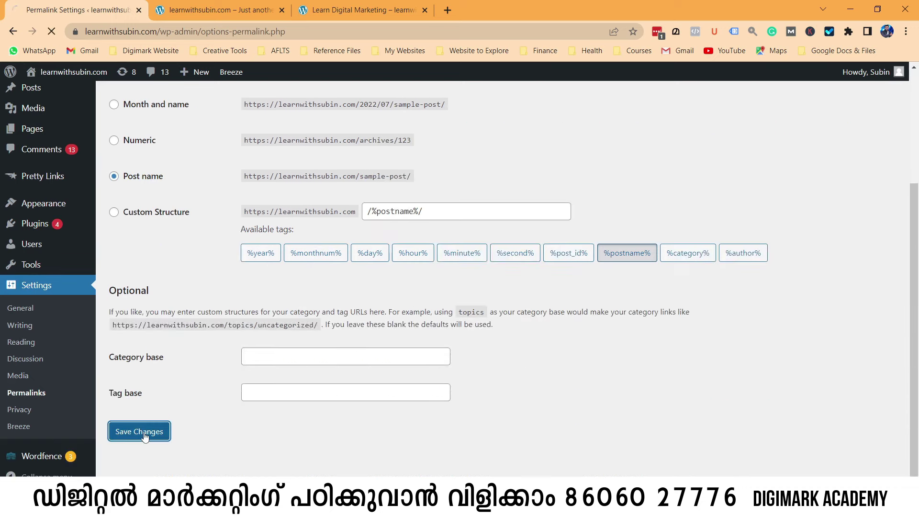
Close the old Learn Digital Marketing page tab.
click(369, 1)
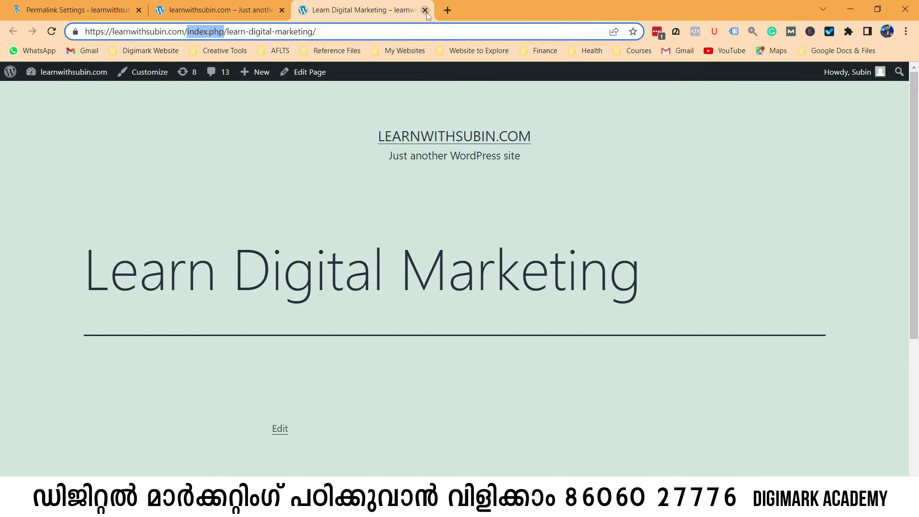
click(424, 10)
click(115, 11)
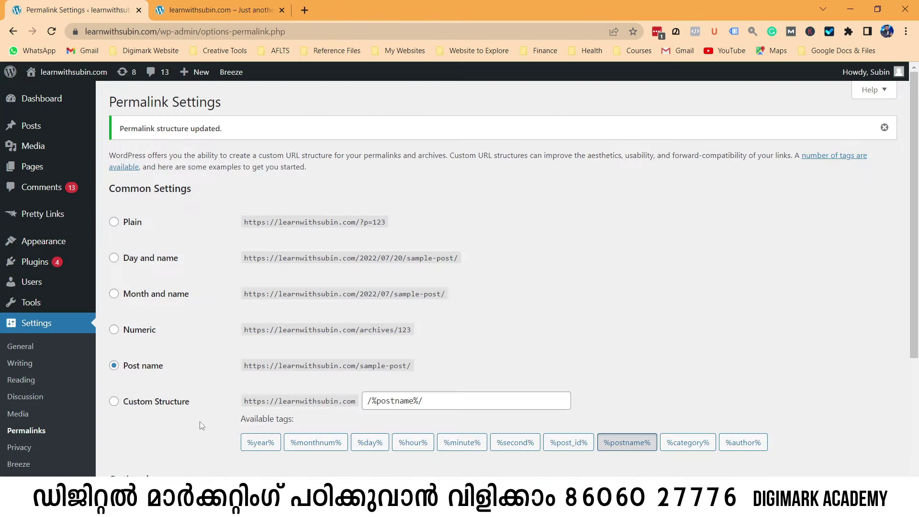
Reopen Learn Digital Marketing in a new tab and check its clean /learn-digital-marketing/ address.
mouse_move(34, 167)
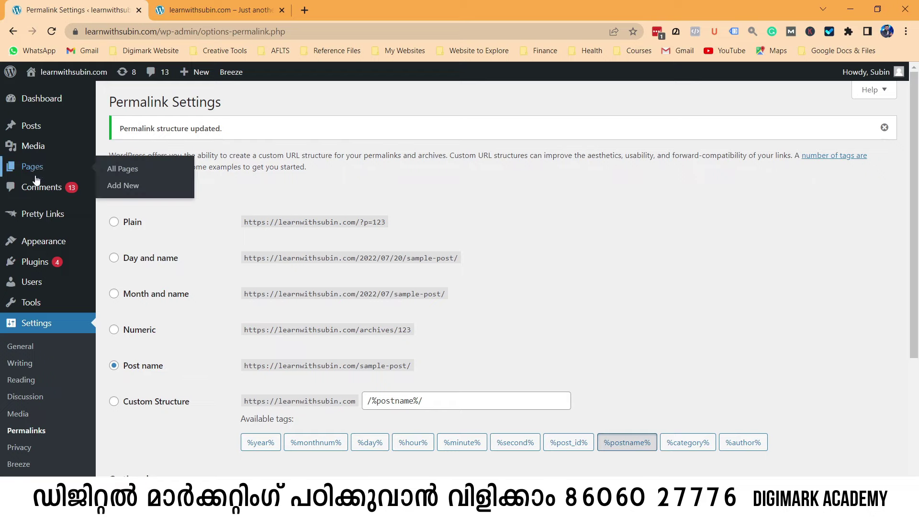
right_click(137, 173)
click(158, 177)
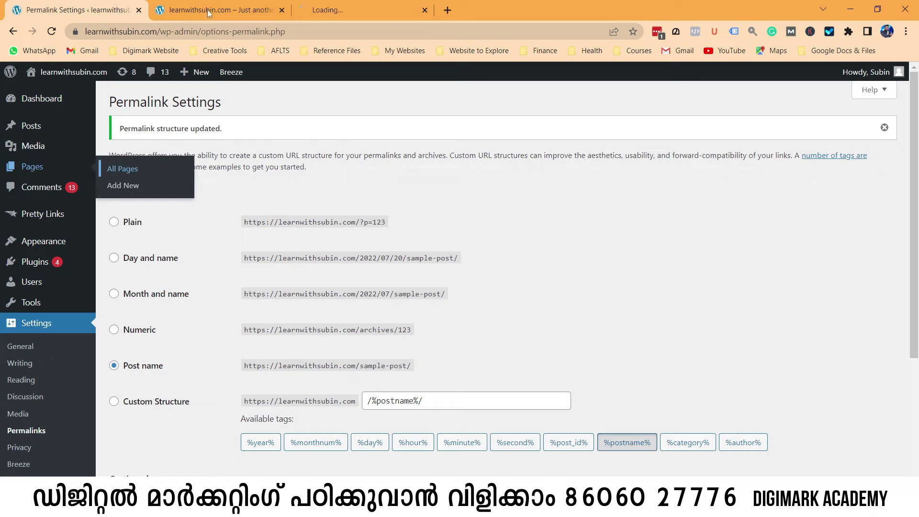
click(349, 1)
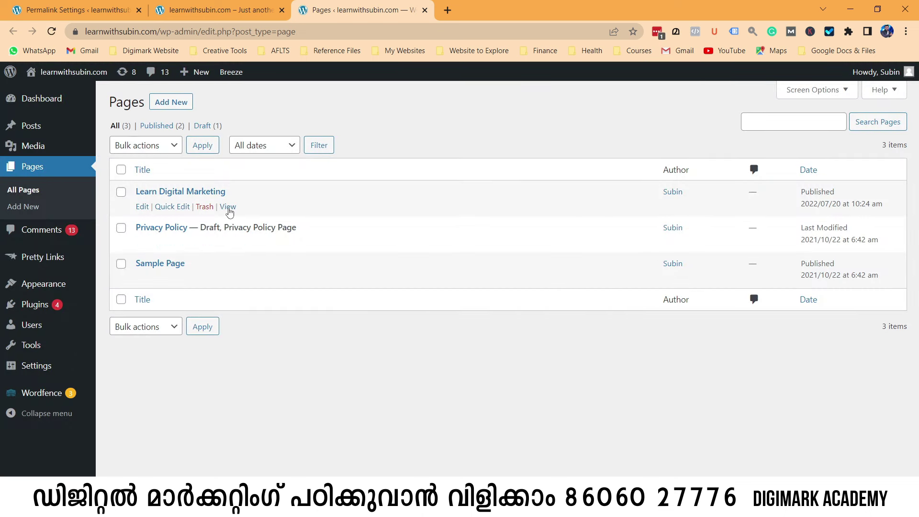
right_click(228, 208)
click(259, 218)
key(ctrl+Tab)
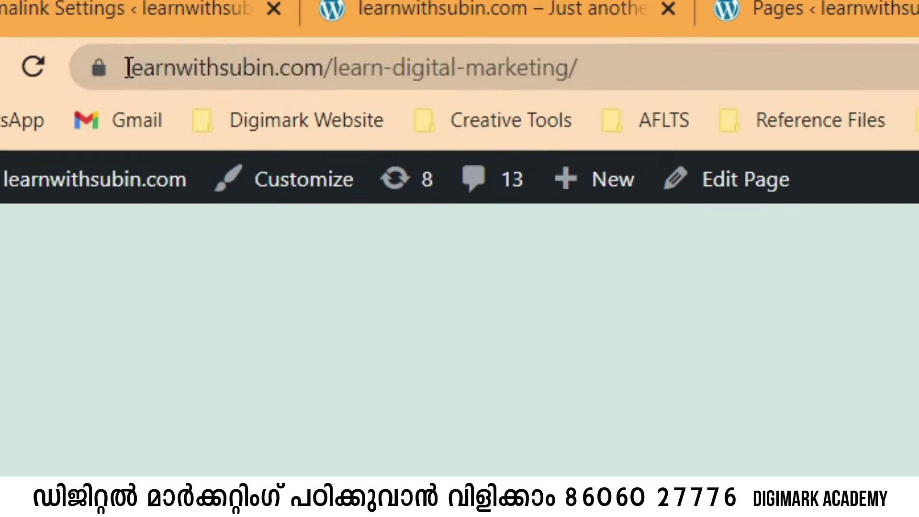
drag(126, 67, 593, 67)
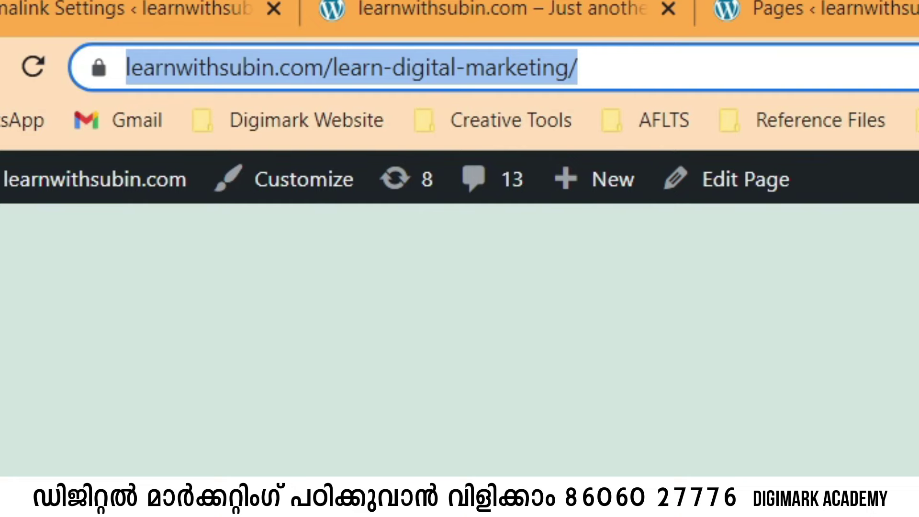
key(alt+Tab)
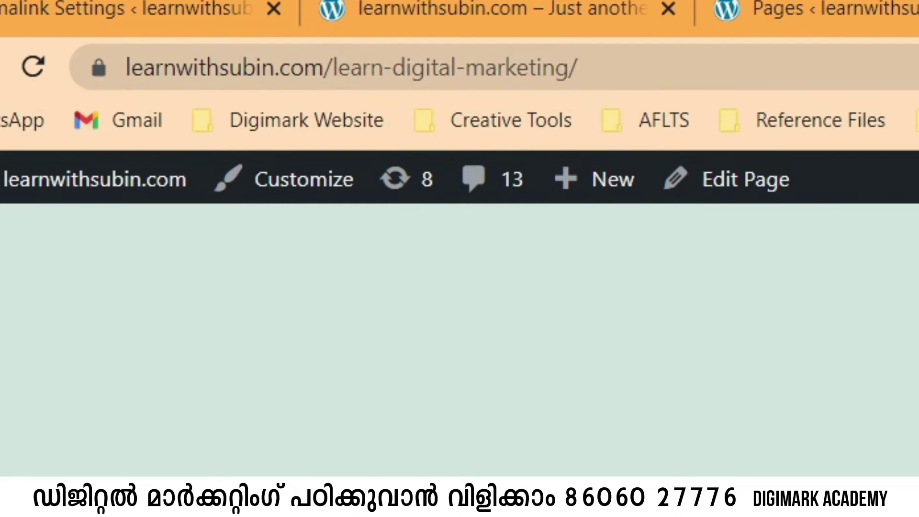
Go back to the admin tab and bring up the All Pages list.
drag(85, 268, 658, 293)
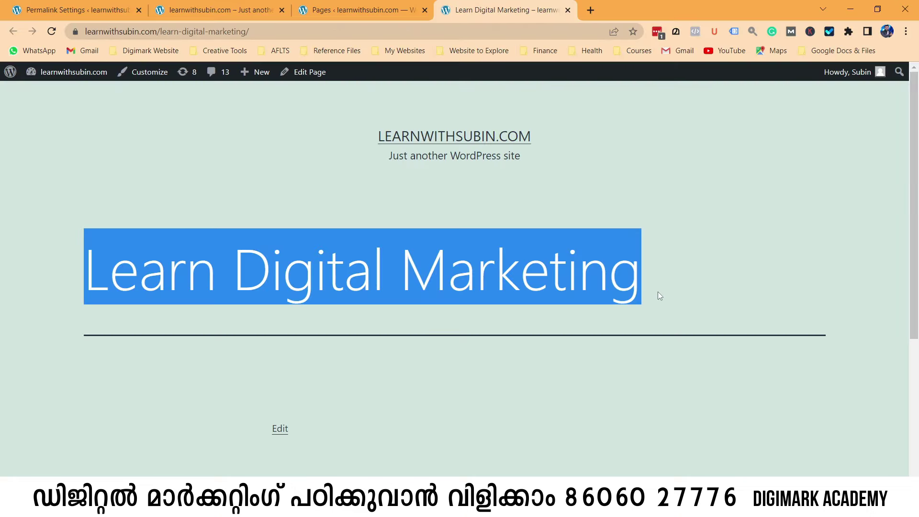
click(215, 10)
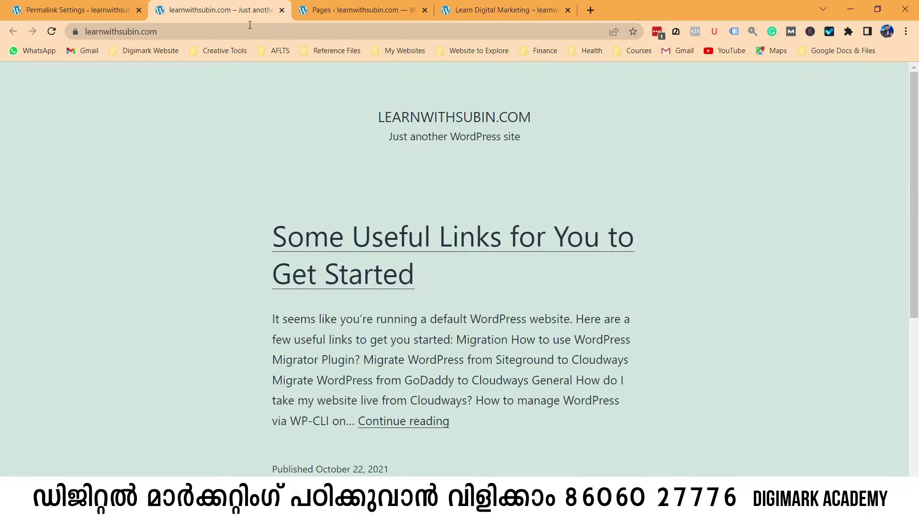
click(70, 13)
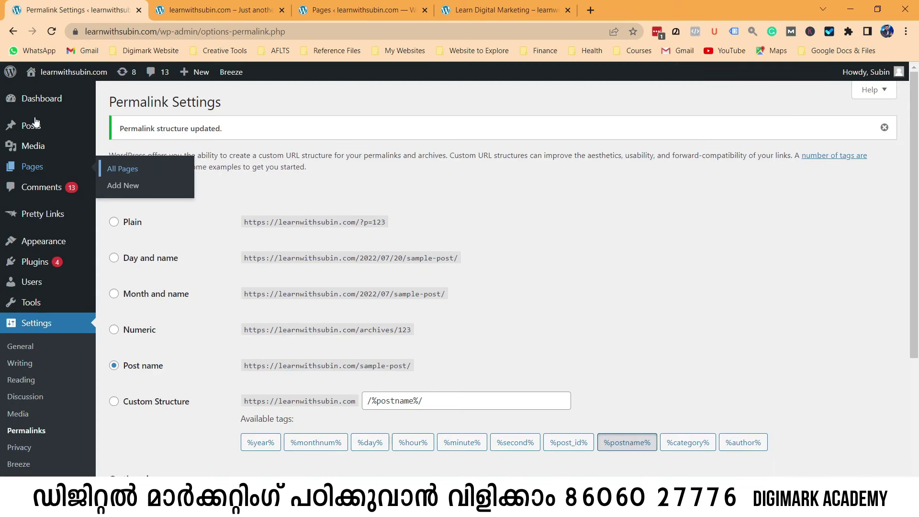
click(123, 172)
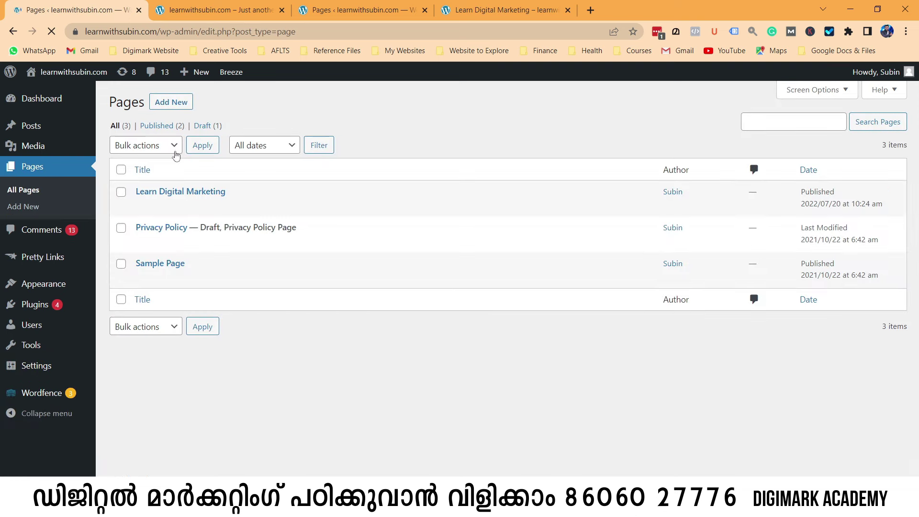
mouse_move(169, 199)
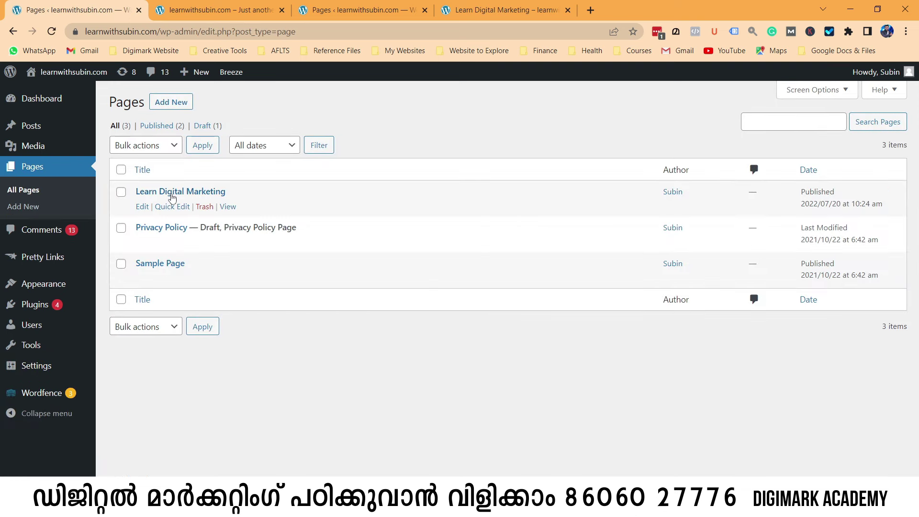
click(143, 207)
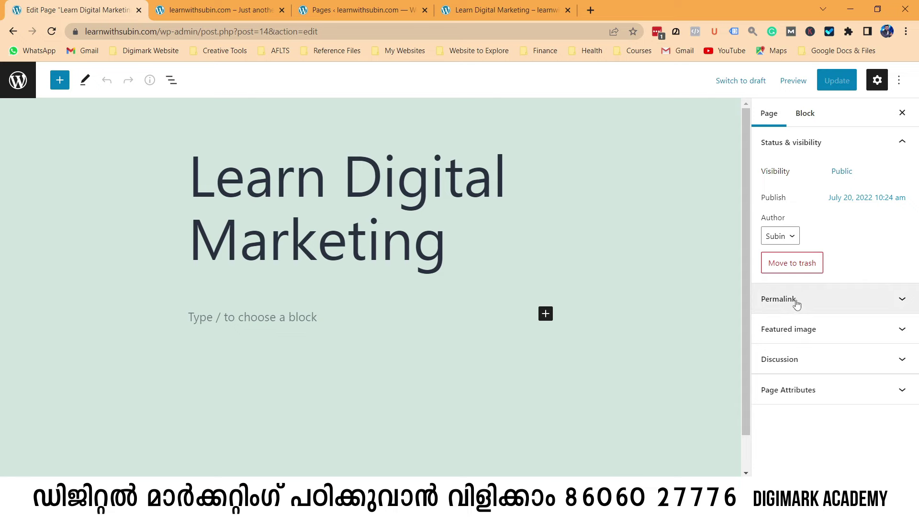
click(901, 299)
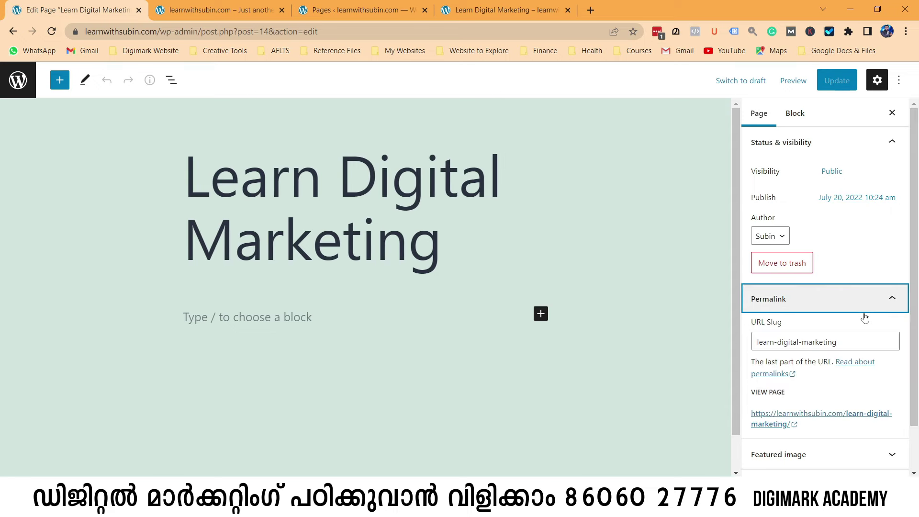
click(840, 345)
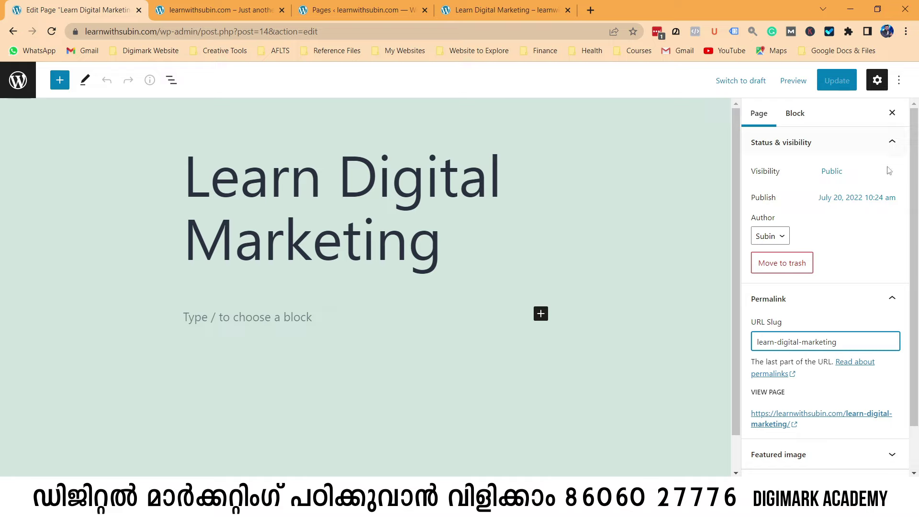
click(892, 299)
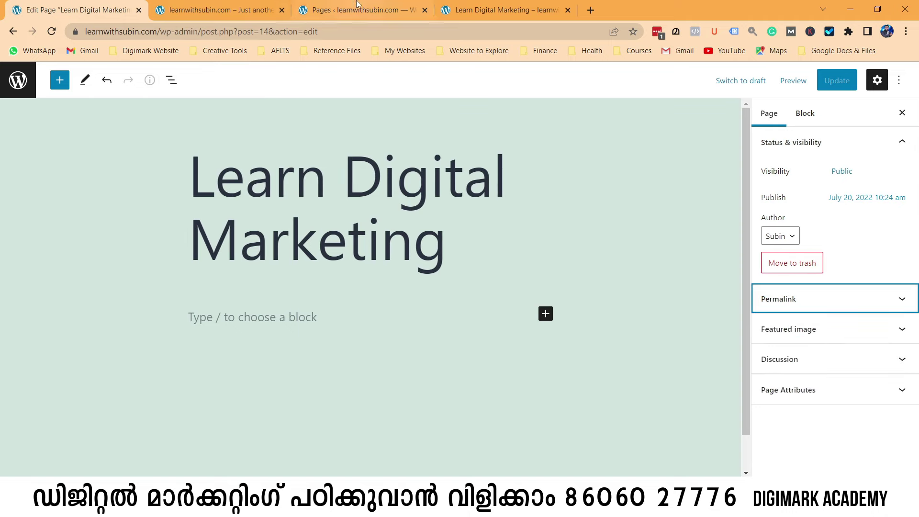
click(222, 6)
click(68, 5)
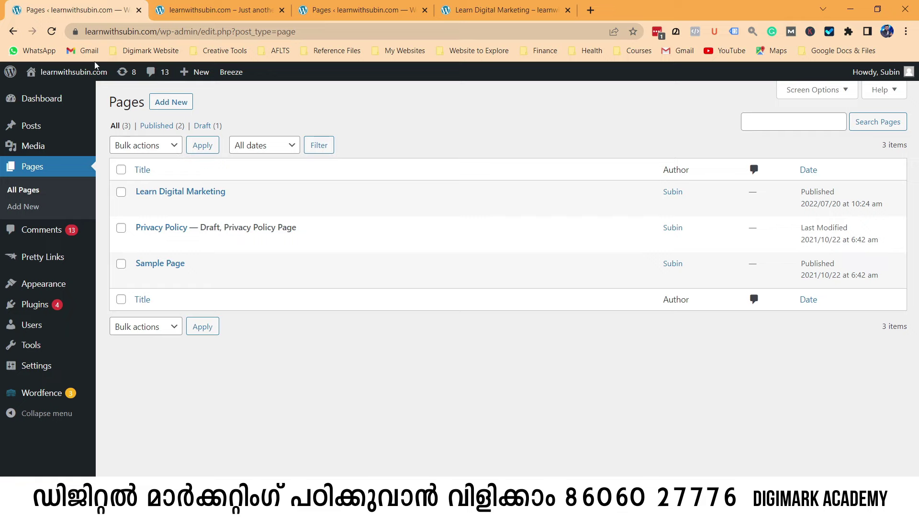
mouse_move(67, 72)
right_click(46, 96)
click(72, 98)
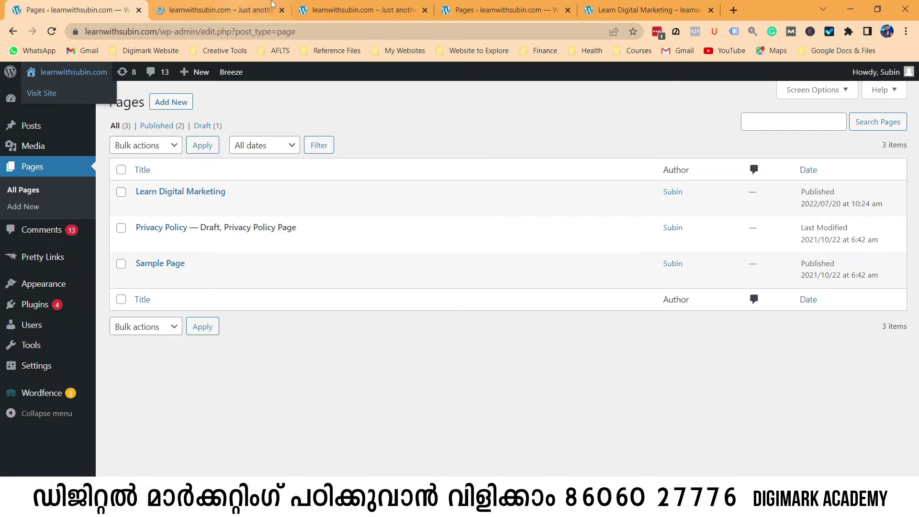
click(216, 9)
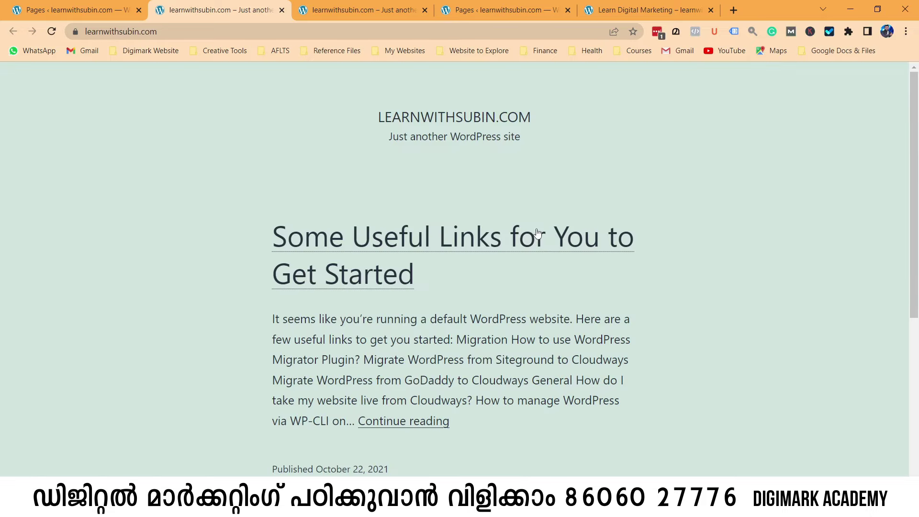
scroll(436, 278, down, 3)
scroll(436, 277, down, 3)
scroll(444, 325, up, 6)
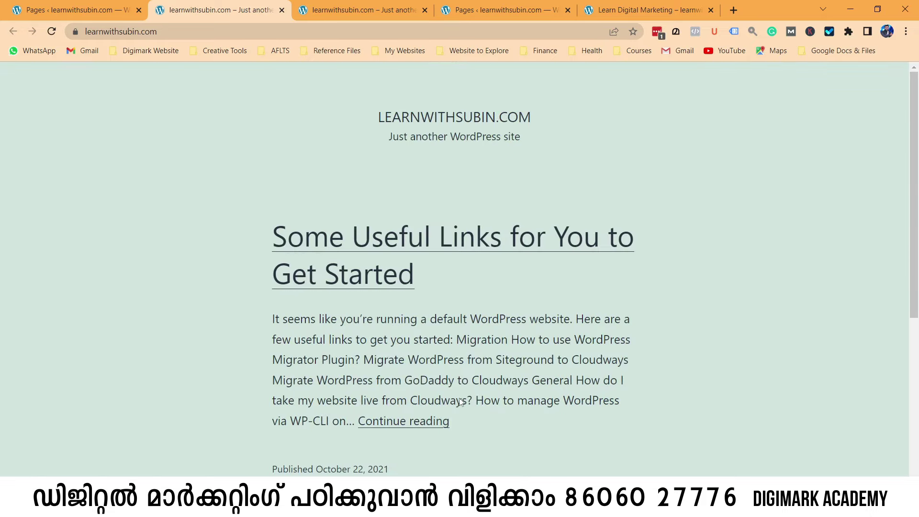
scroll(461, 401, down, 6)
scroll(460, 401, up, 6)
click(658, 4)
click(417, 176)
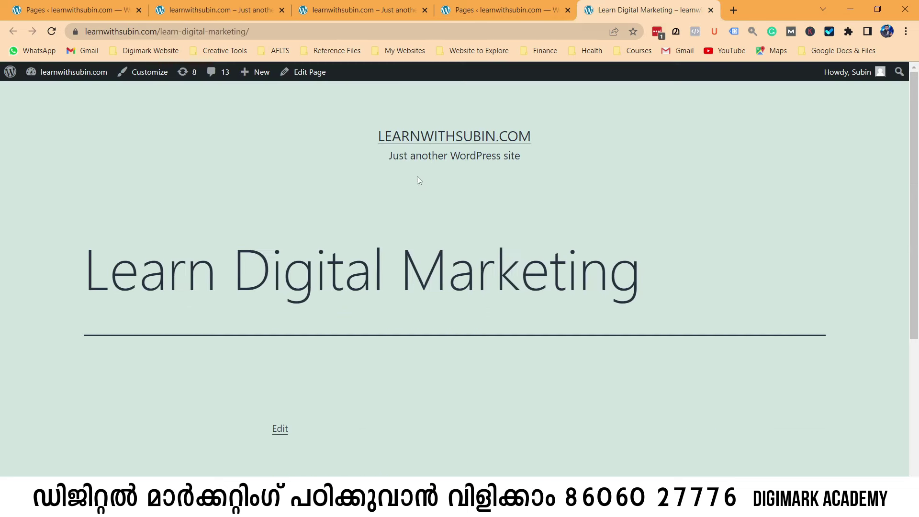
click(72, 10)
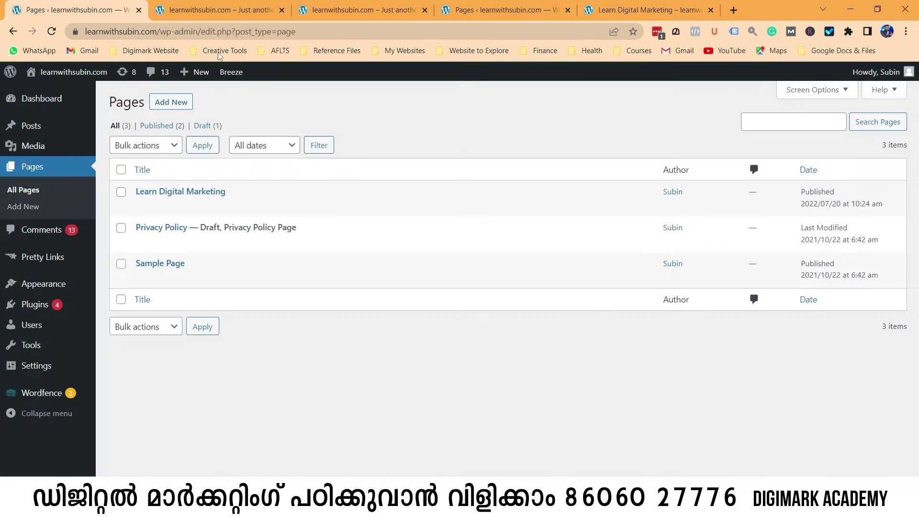
mouse_move(32, 310)
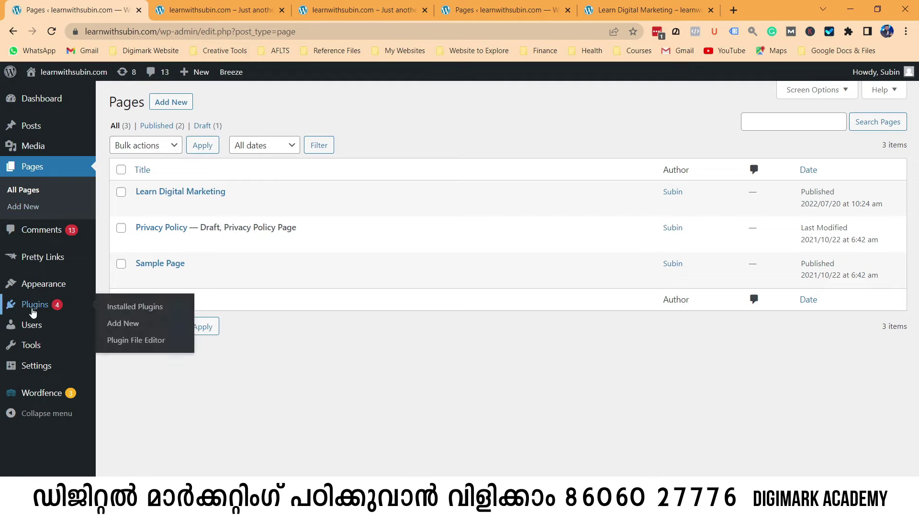
Bring up the Plugins > Add New page and start a blank browser tab.
click(129, 324)
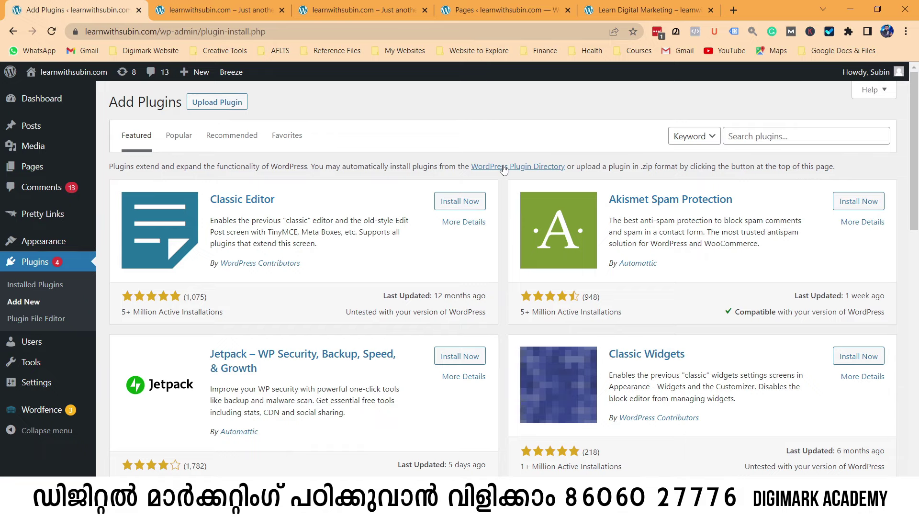
click(731, 15)
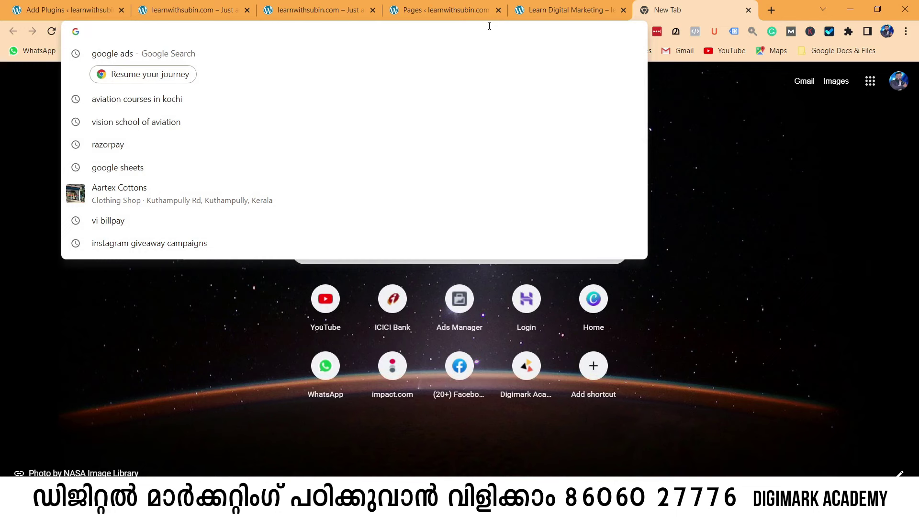
Load digimarkacademy.com in the new tab and close its chat popup.
text(digitma)
key(BackSpace)
key(BackSpace)
key(BackSpace)
text(markacademy.com)
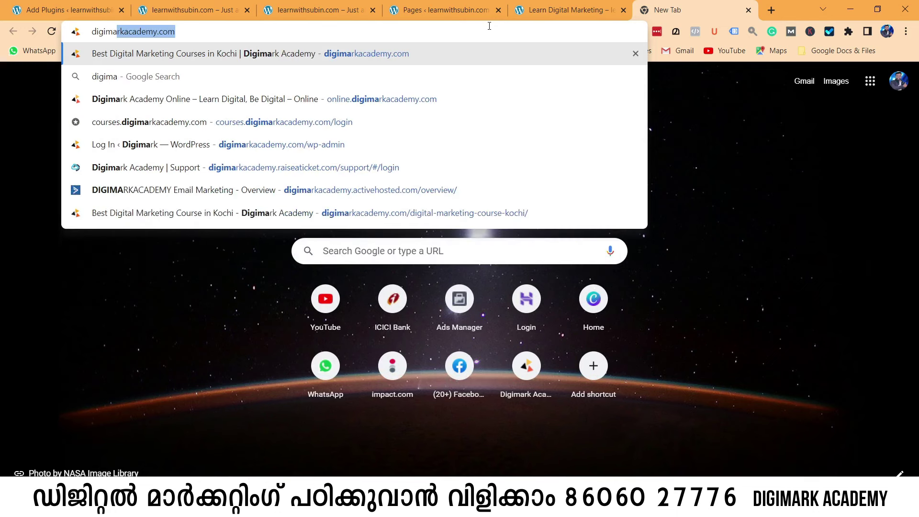
key(Right)
key(Return)
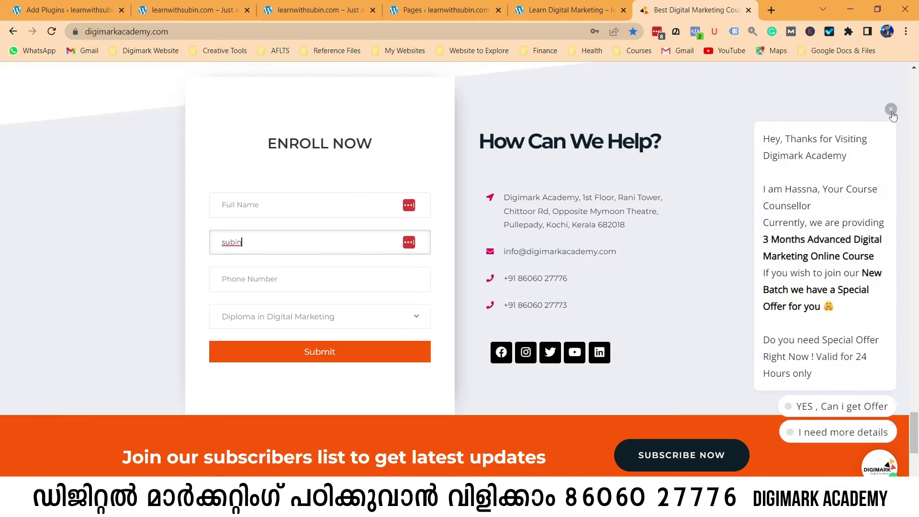
click(890, 111)
scroll(486, 250, down, 20)
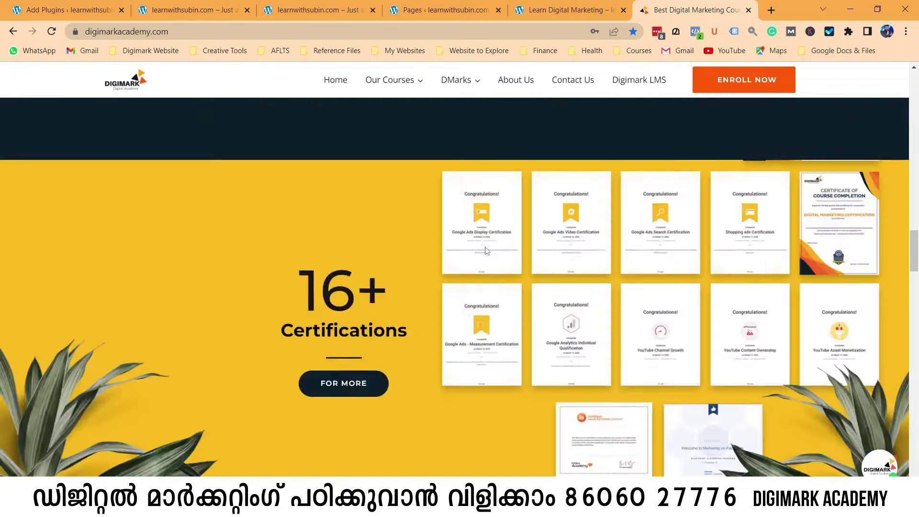
scroll(484, 250, up, 20)
scroll(438, 208, down, 20)
scroll(444, 253, up, 20)
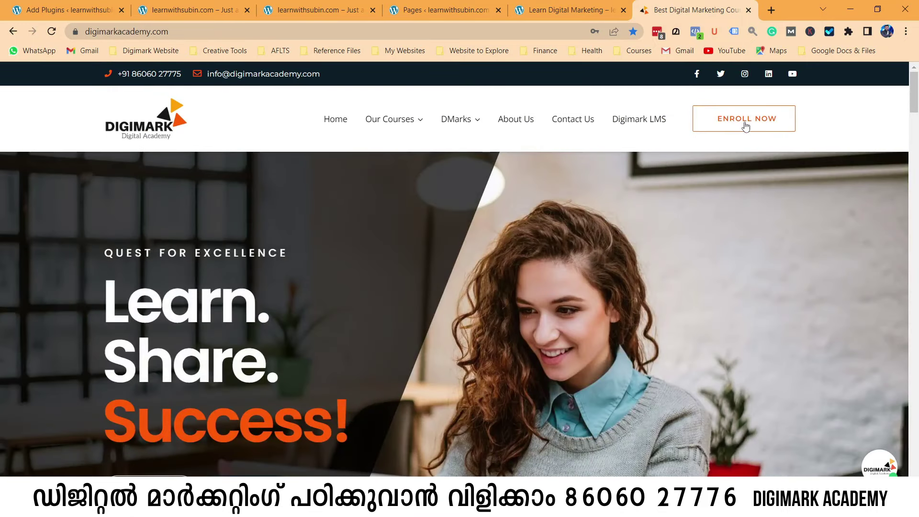
Open the /digital-marketing-course-kochi/ enrolment page, then return to learnwithsubin.com.
click(744, 125)
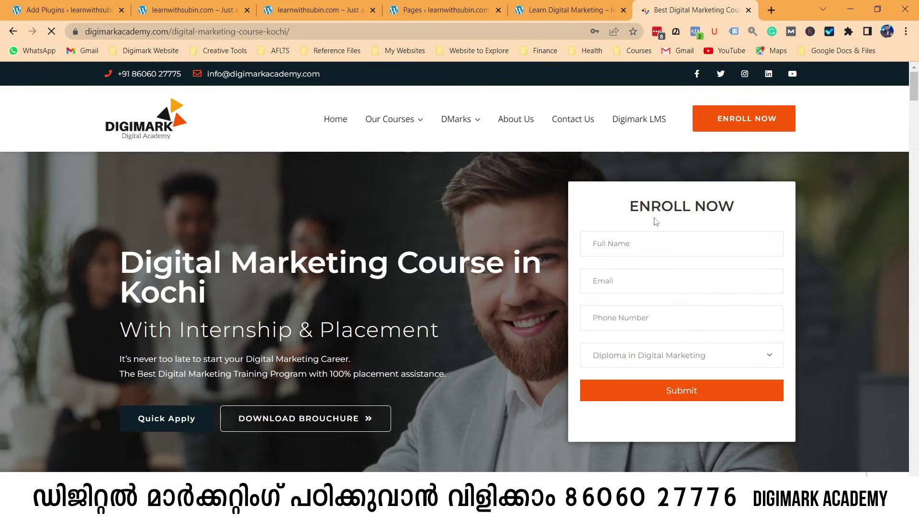
scroll(462, 212, down, 3)
click(172, 31)
drag(172, 32, 290, 32)
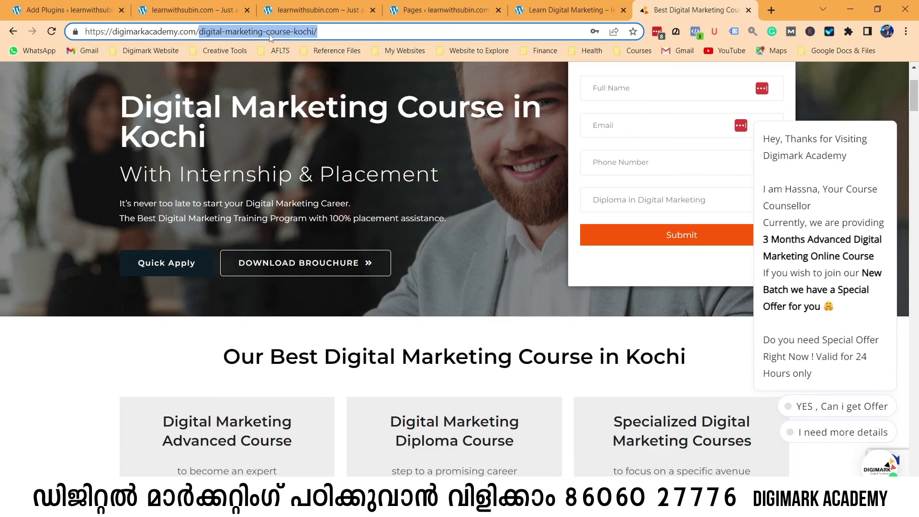
click(191, 6)
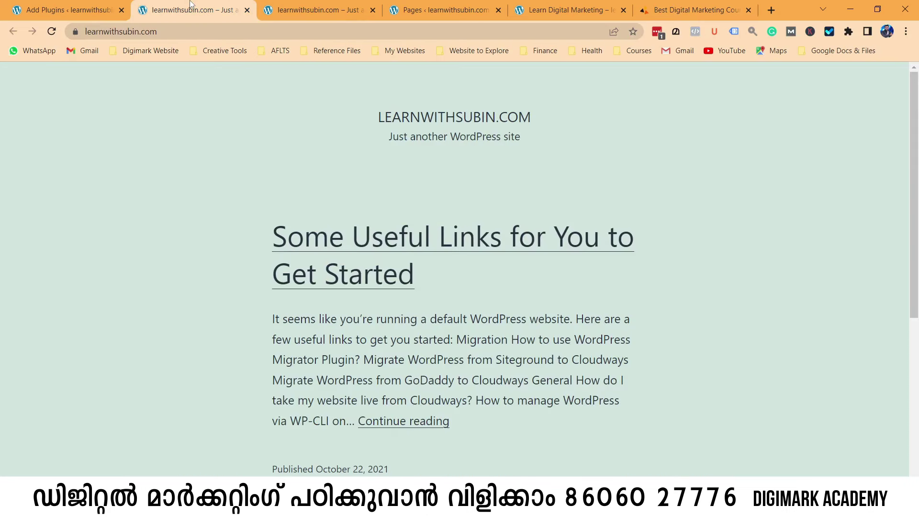
Cycle through the open tabs and highlight the learn-digital-marketing path in the address bar.
click(85, 6)
click(334, 4)
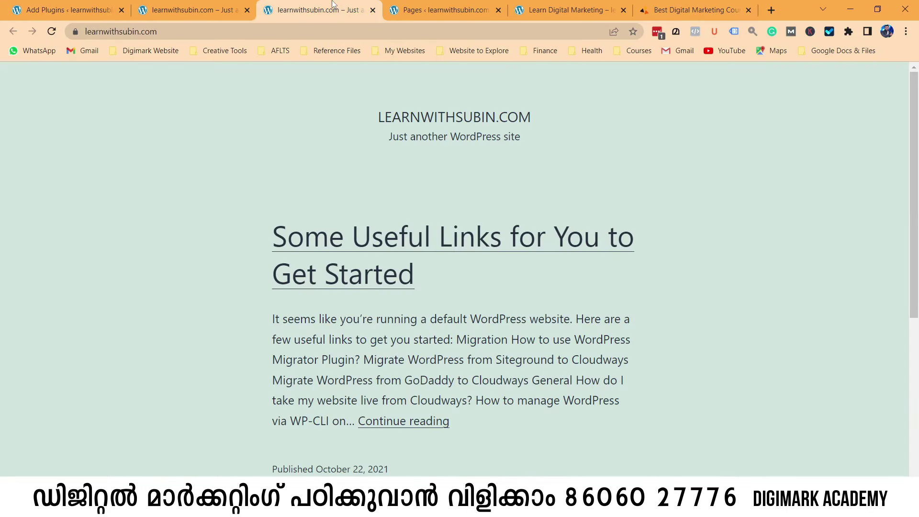
click(406, 14)
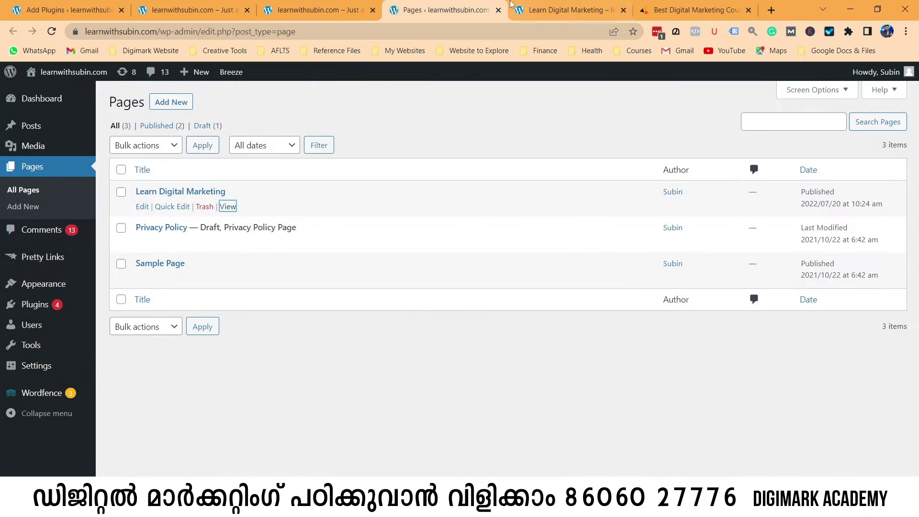
key(ctrl+Tab)
drag(157, 32, 249, 32)
Compare it with the digital-marketing-course-kochi path, then return to the Add Plugins tab.
click(655, 9)
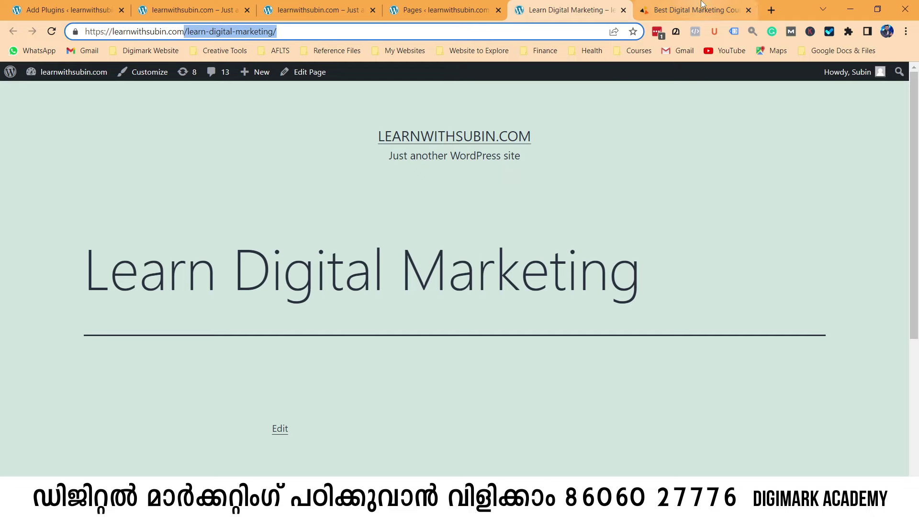
click(317, 37)
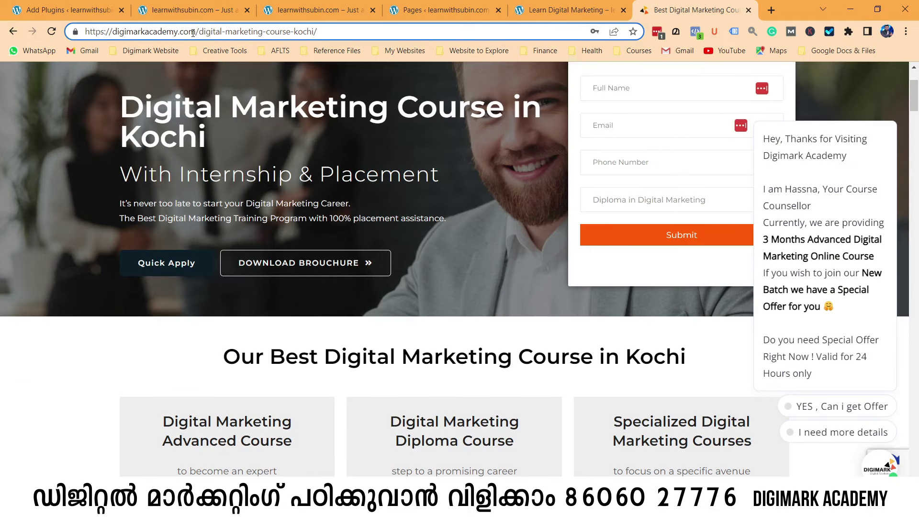
drag(201, 32, 316, 32)
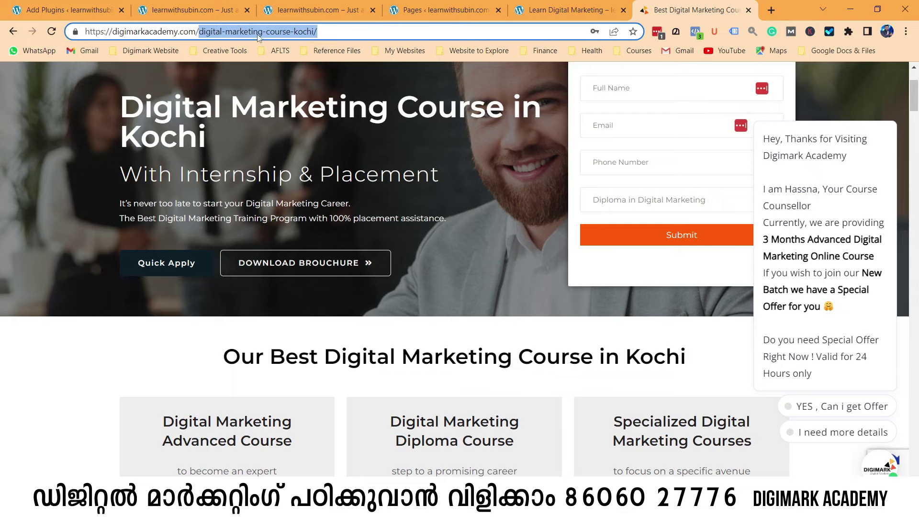
click(570, 4)
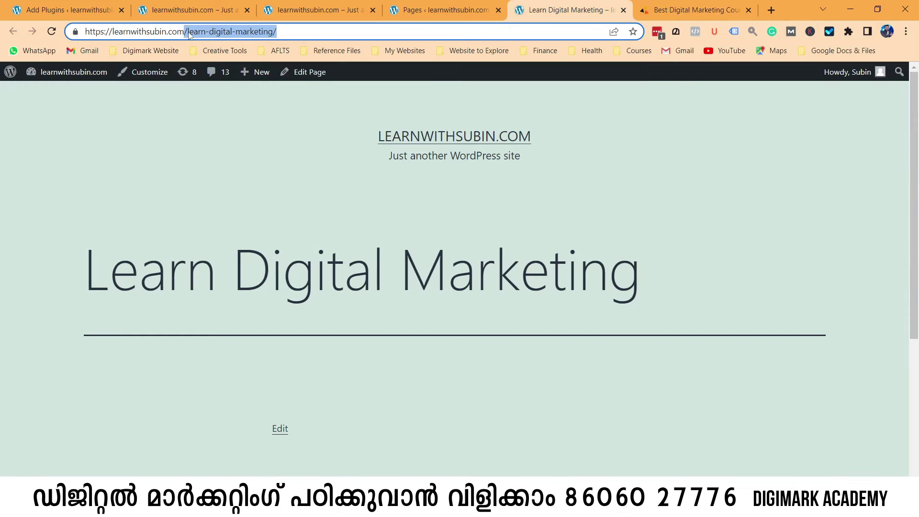
click(297, 32)
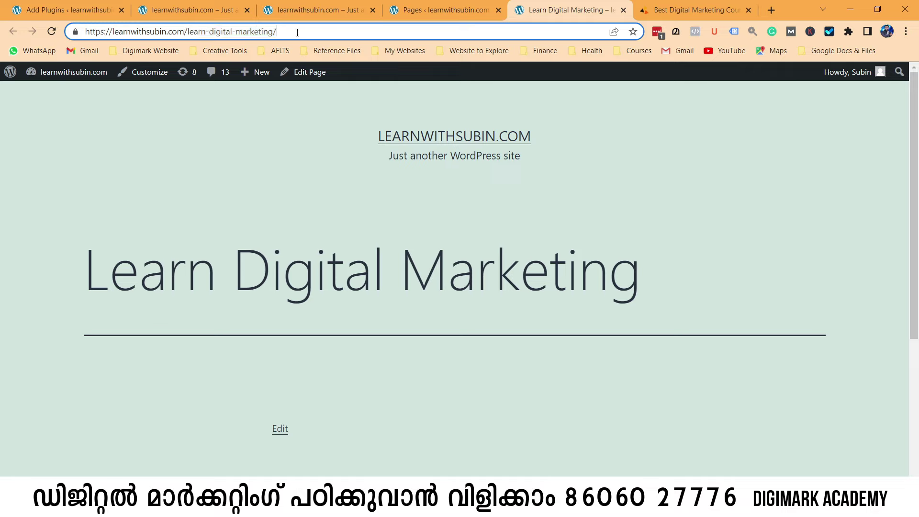
click(90, 15)
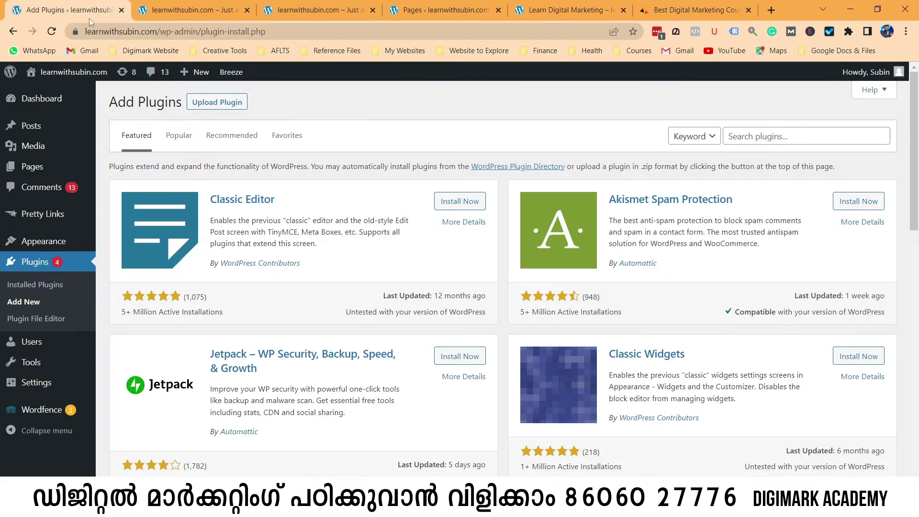
Search for 'Starter Templates', then install and activate the Brainstorm Force plugin.
click(733, 137)
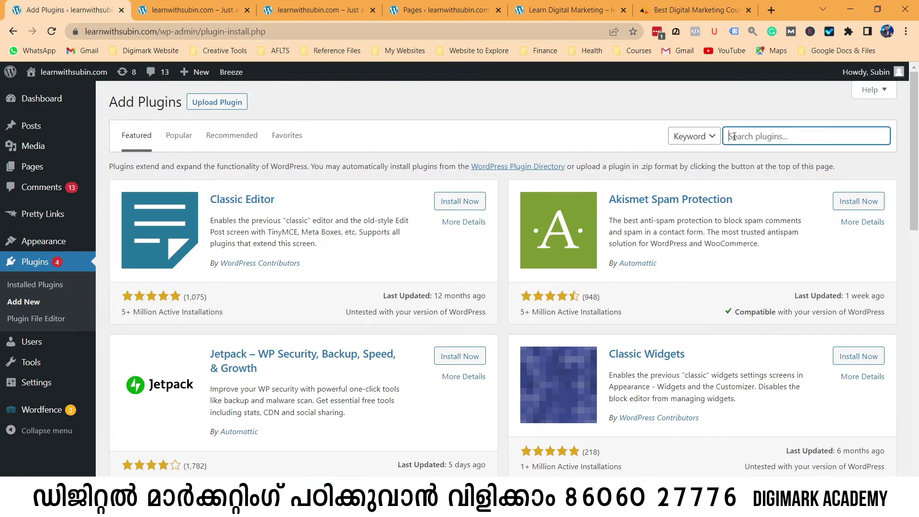
text(Starter Templates)
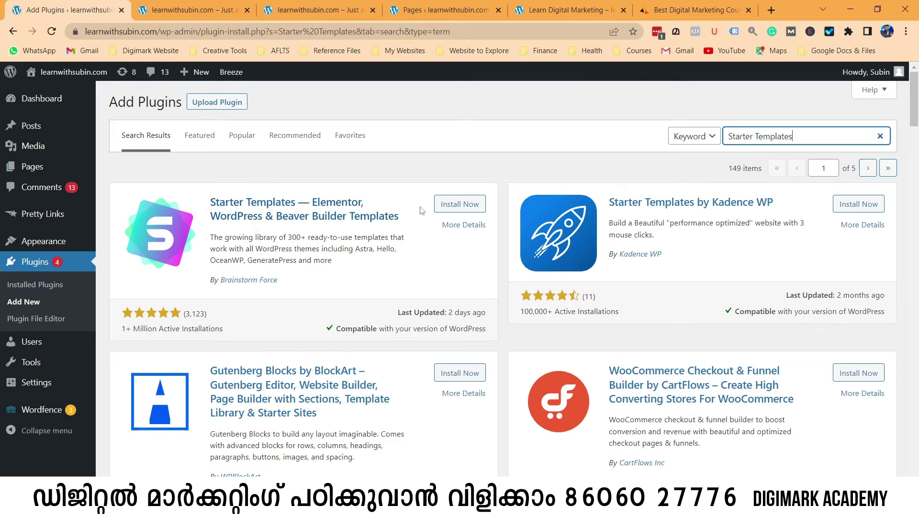
click(447, 204)
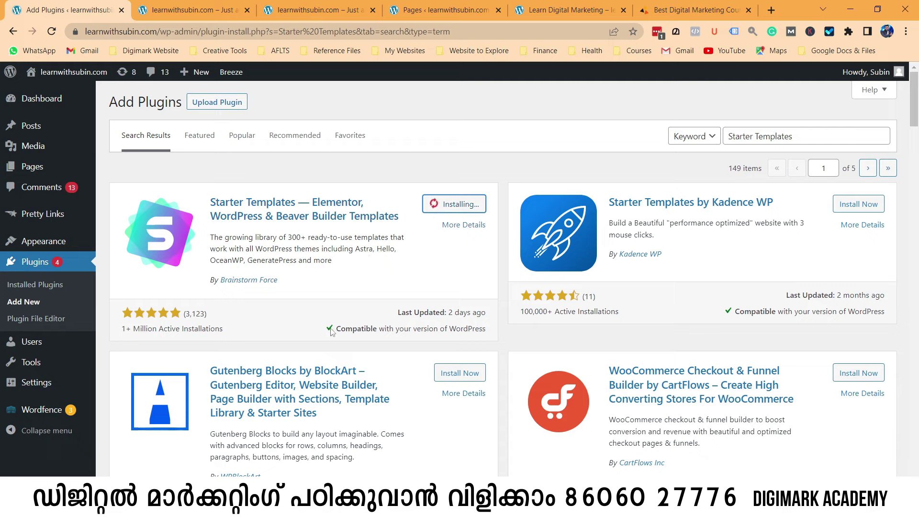
drag(339, 328, 367, 270)
click(467, 207)
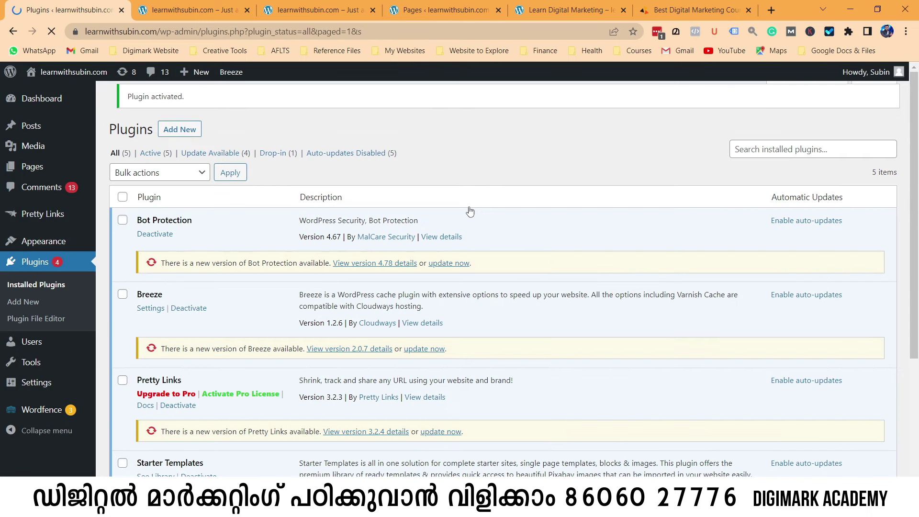
Go to Appearance > Starter Templates from the admin sidebar.
scroll(212, 303, down, 4)
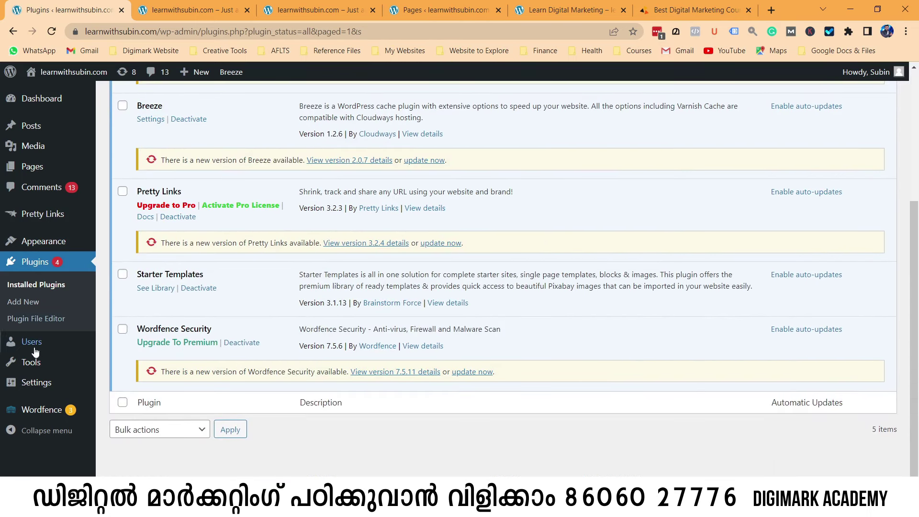
mouse_move(44, 388)
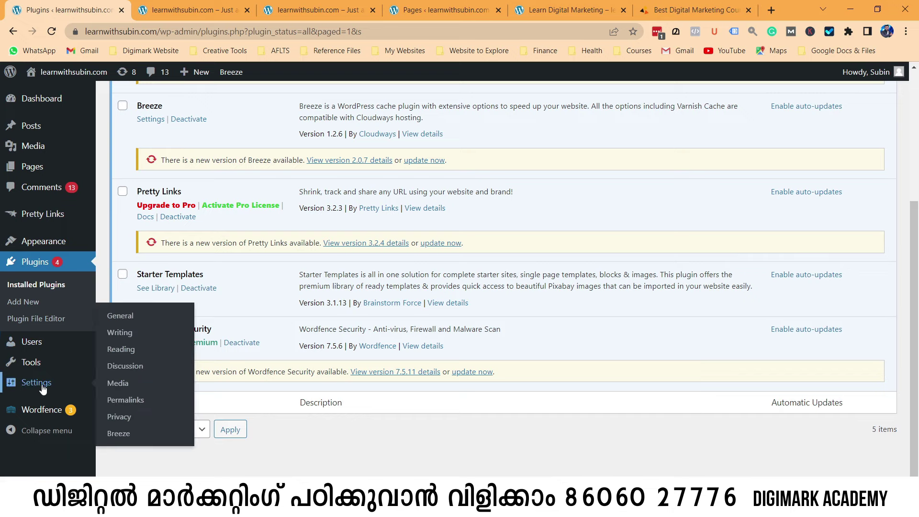
mouse_move(43, 247)
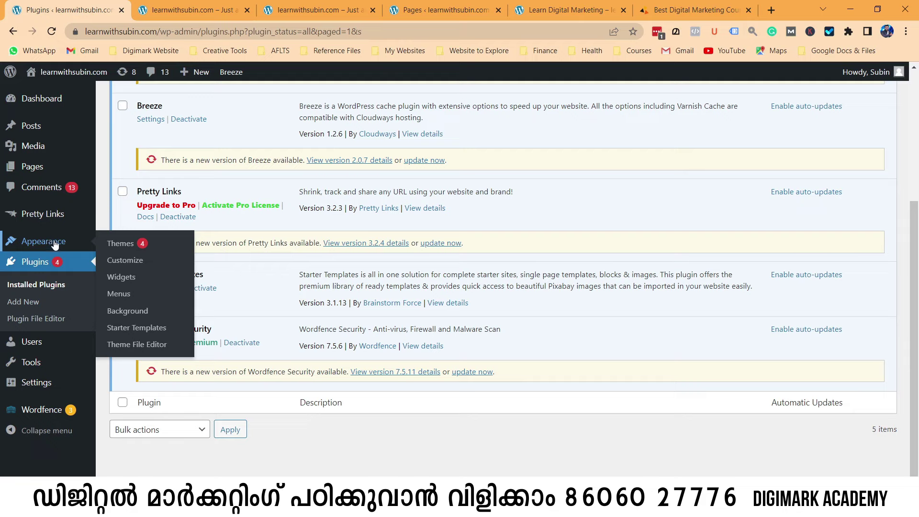
click(144, 330)
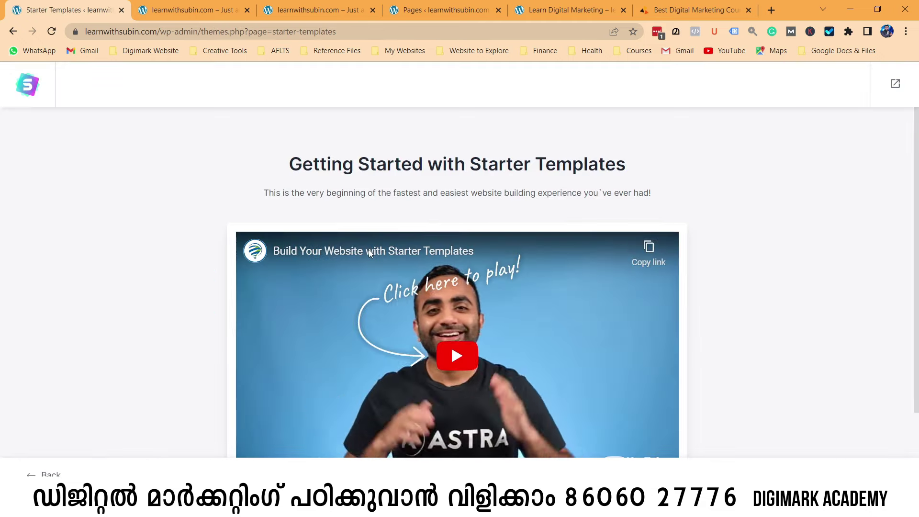
Start 'Build Your Website Now' and select Elementor as the page builder.
scroll(369, 253, down, 2)
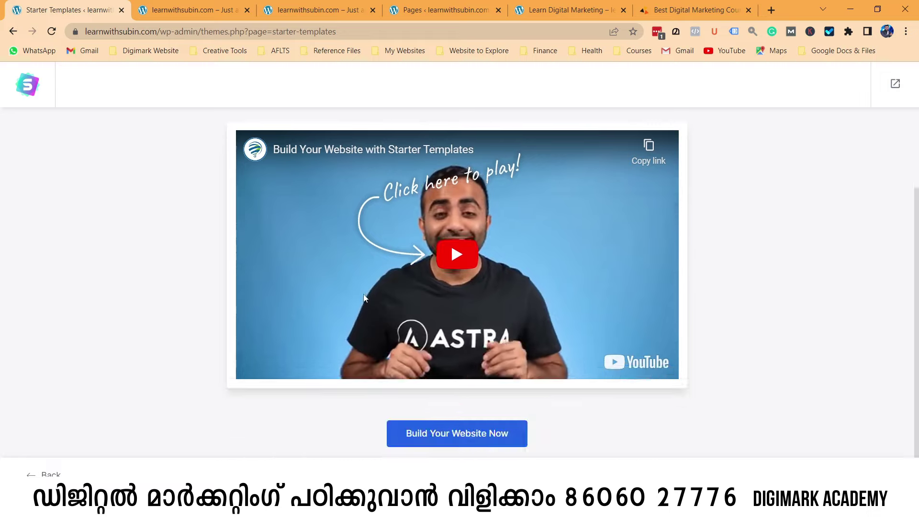
click(459, 440)
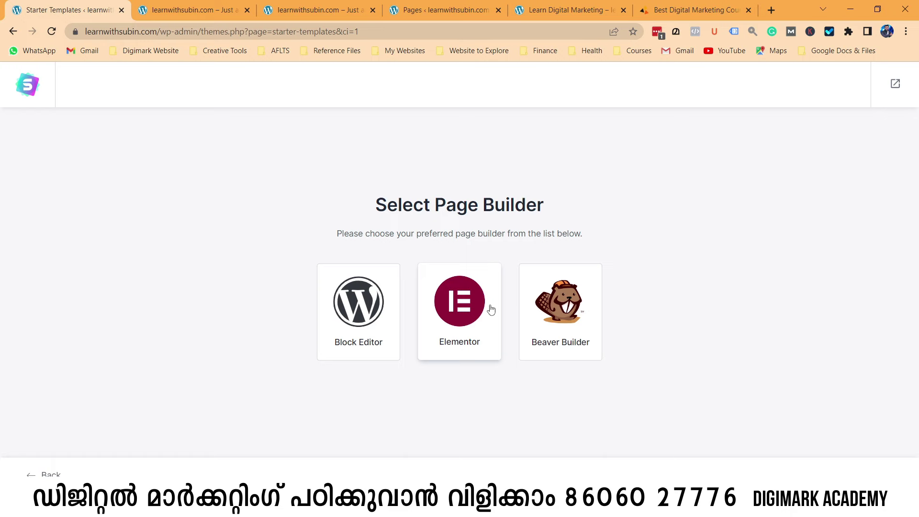
click(457, 315)
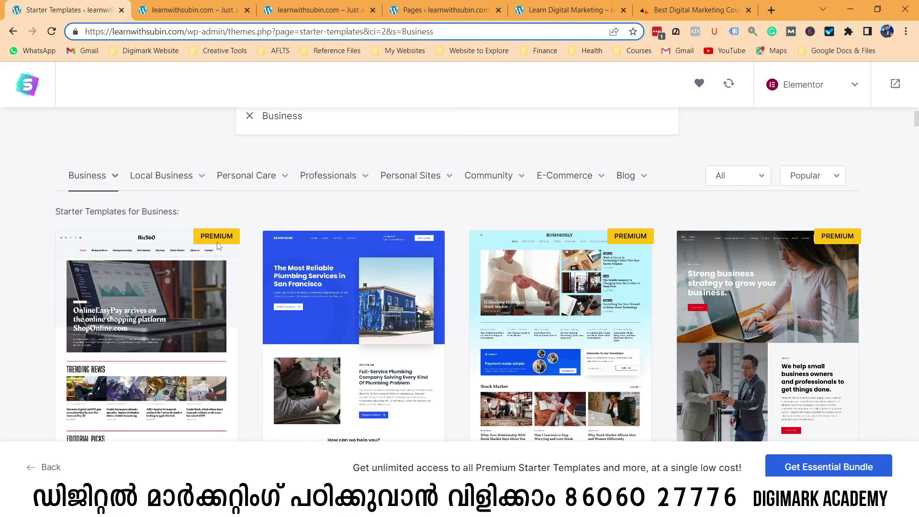
Filter the Elementor template library to the Consultant category.
scroll(231, 244, down, 1)
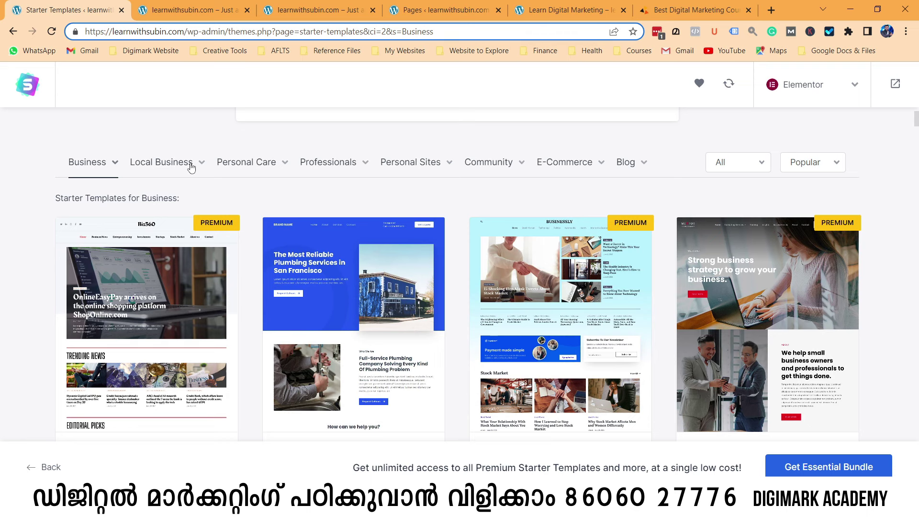
scroll(241, 165, down, 5)
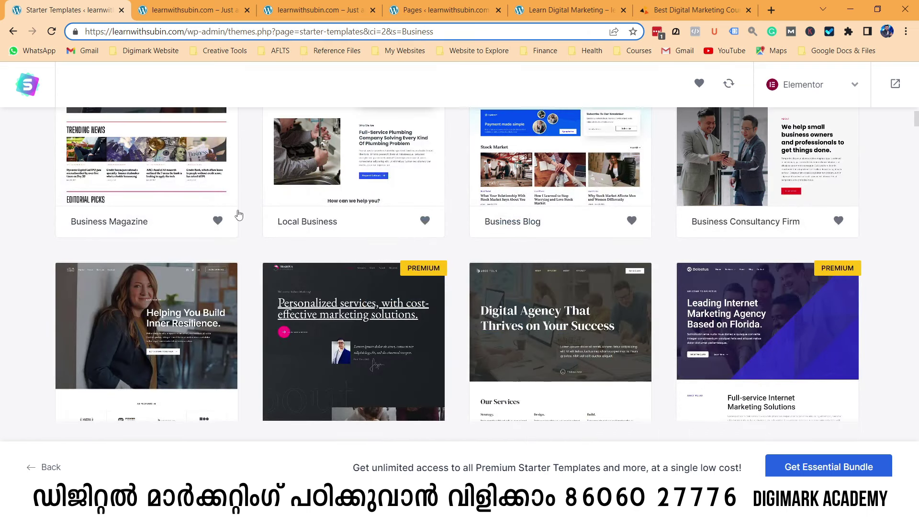
scroll(601, 137, down, 3)
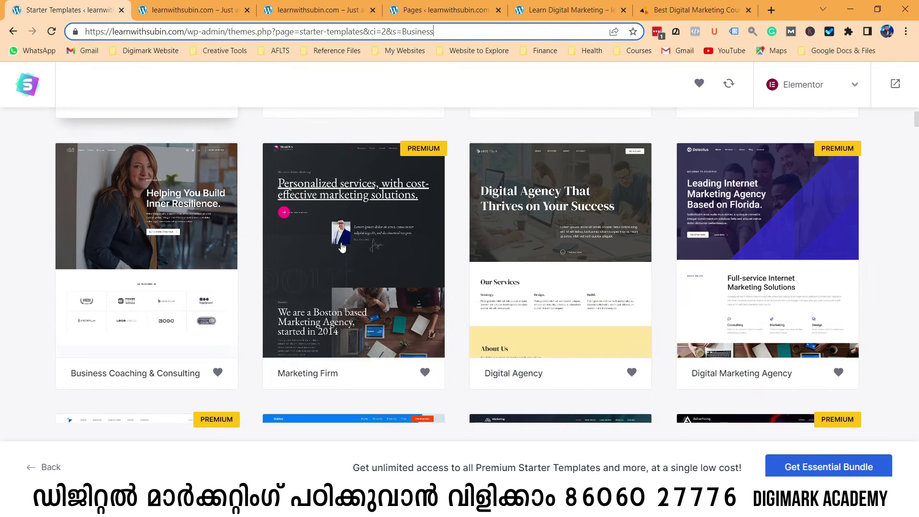
scroll(342, 245, up, 15)
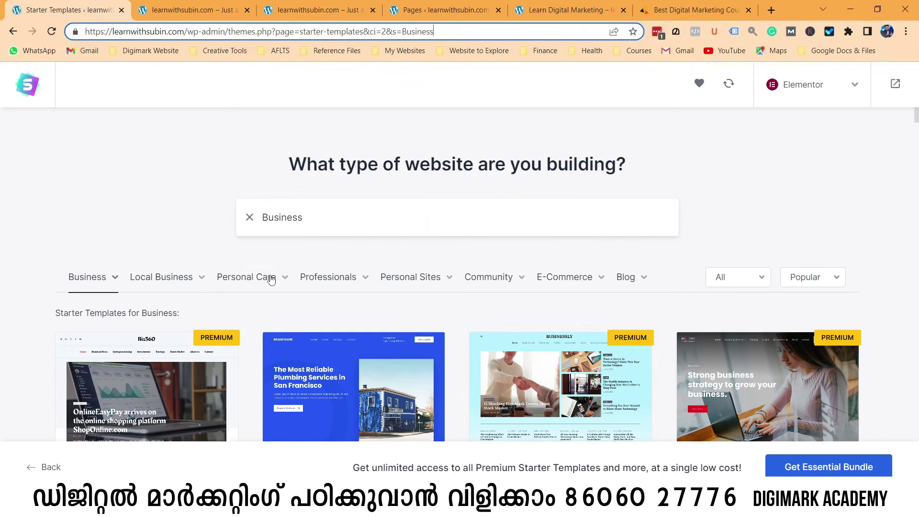
click(246, 277)
scroll(369, 247, down, 1)
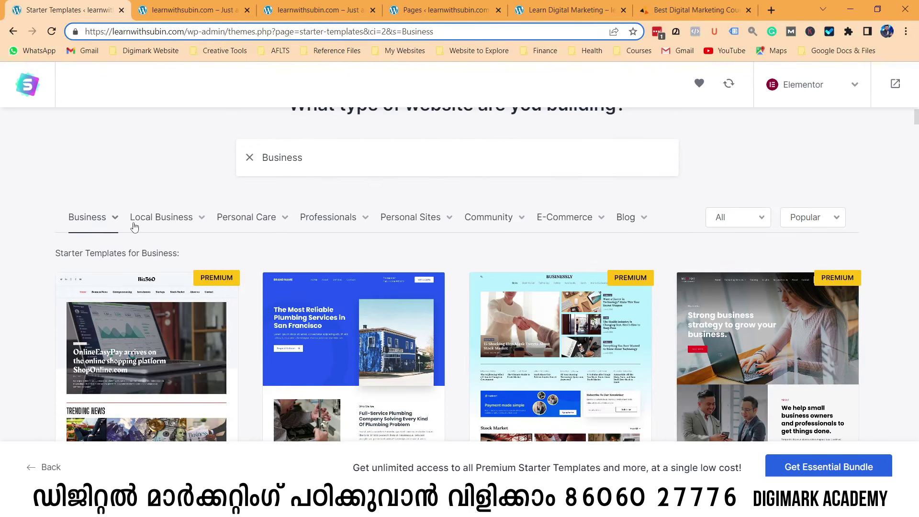
click(158, 219)
mouse_move(368, 220)
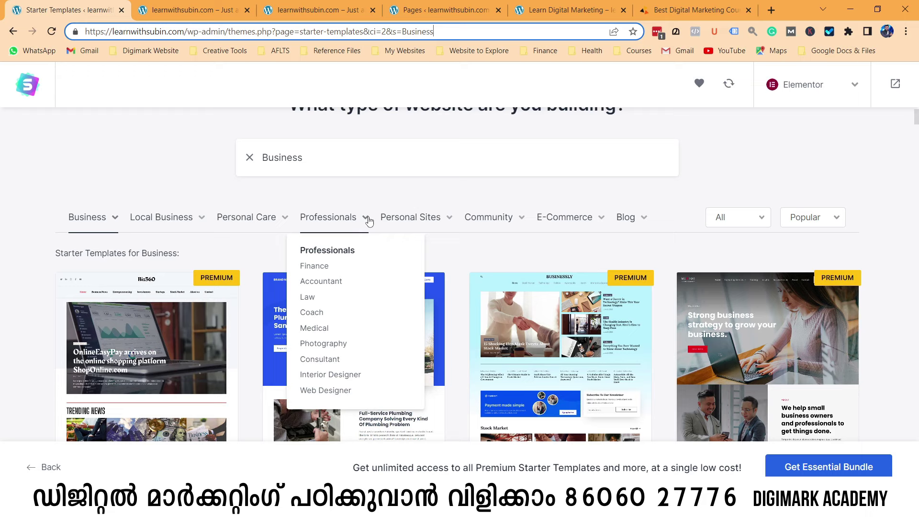
click(330, 364)
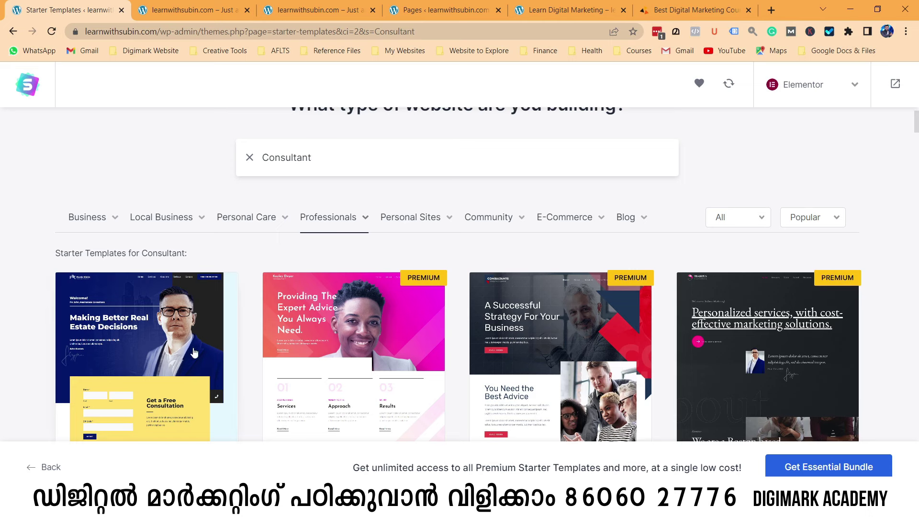
Scroll the Consultant results down to the Digital Agency template.
scroll(153, 356, down, 1)
scroll(153, 357, down, 4)
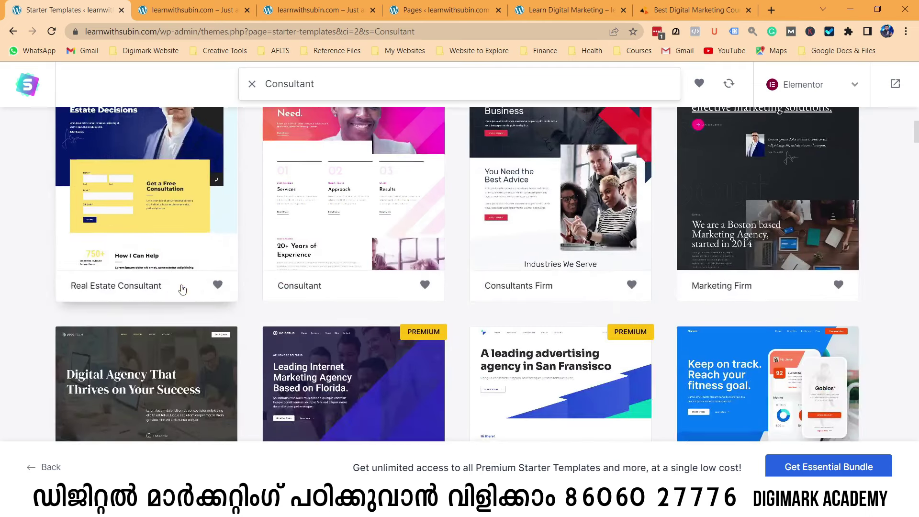
scroll(157, 379, down, 2)
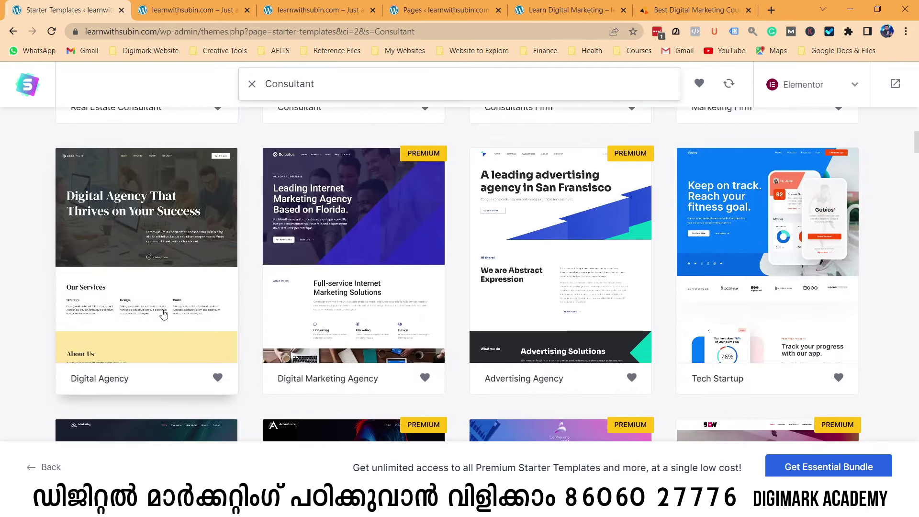
scroll(168, 325, down, 3)
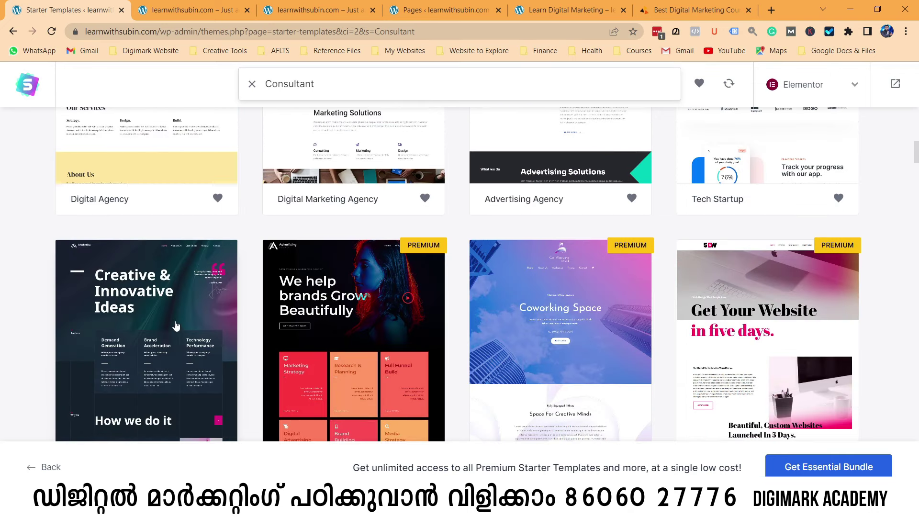
scroll(170, 318, down, 1)
scroll(172, 316, down, 2)
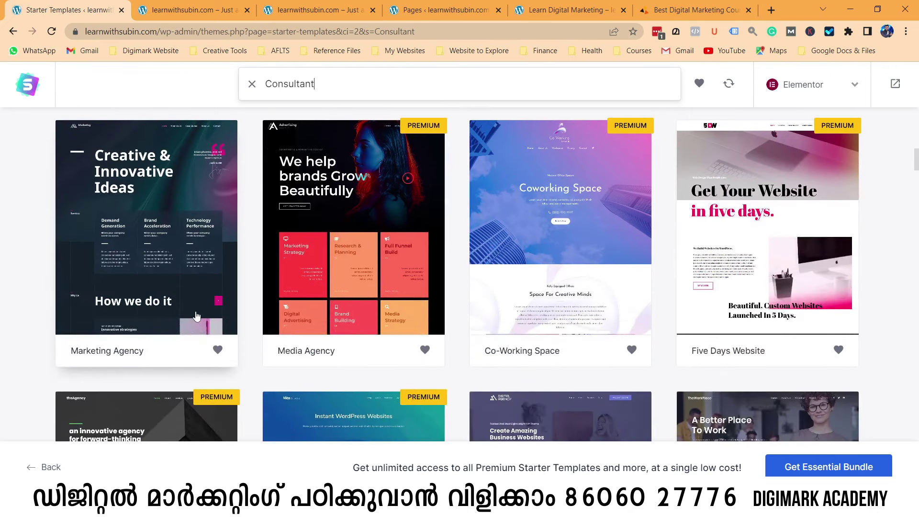
scroll(177, 272, down, 3)
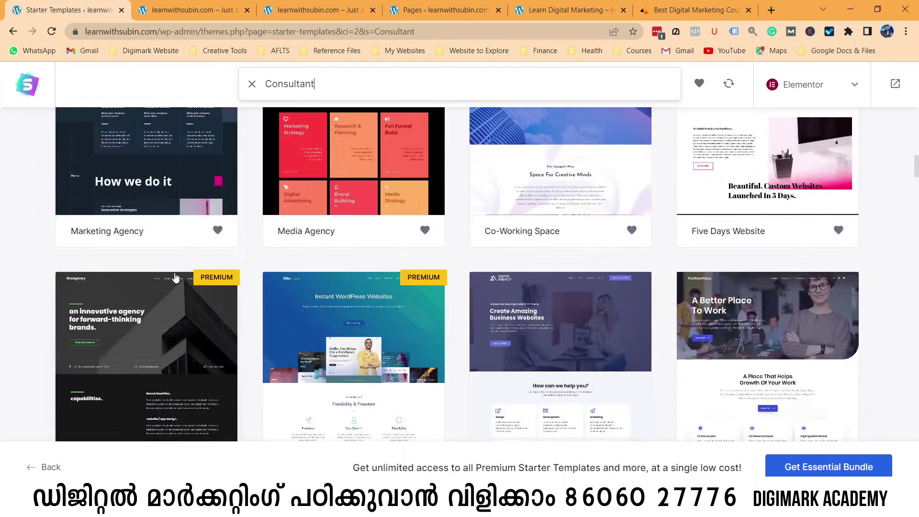
scroll(552, 345, down, 3)
scroll(553, 346, up, 1)
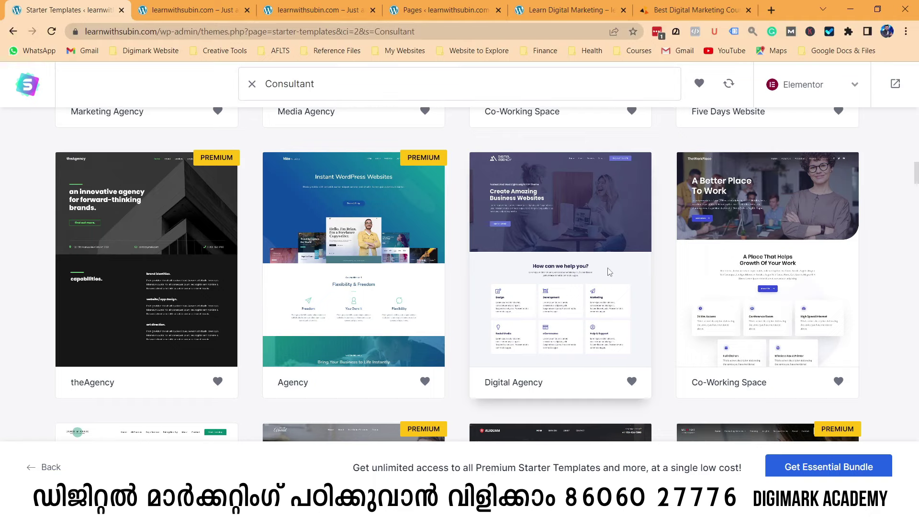
Choose the Digital Agency template, skip the logo and keep default colours and fonts.
click(608, 271)
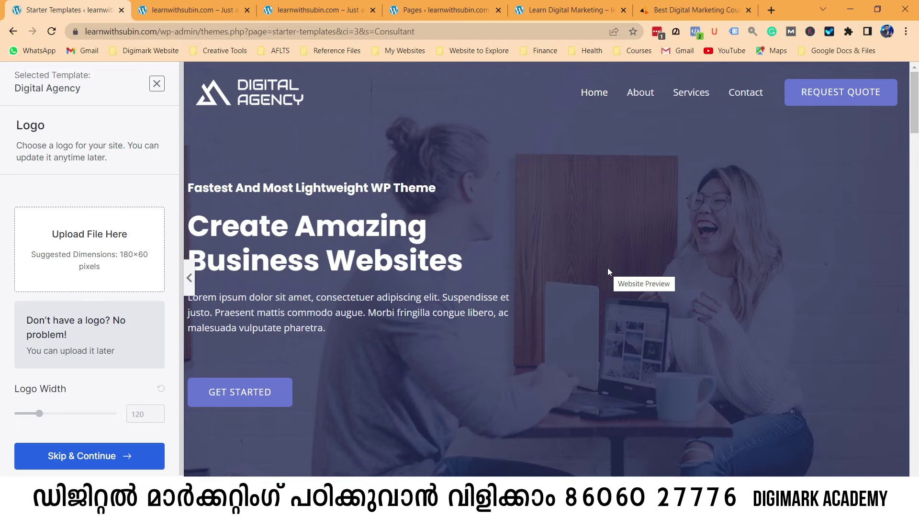
click(101, 458)
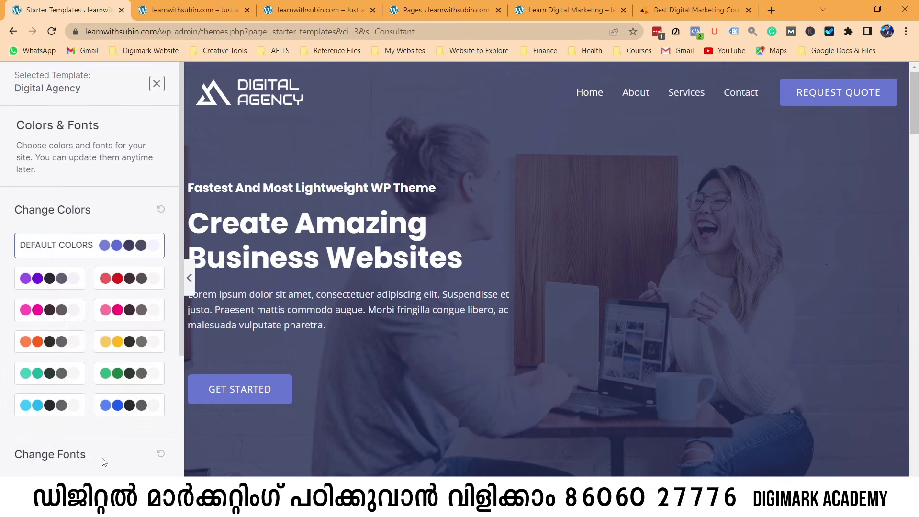
scroll(104, 462, down, 4)
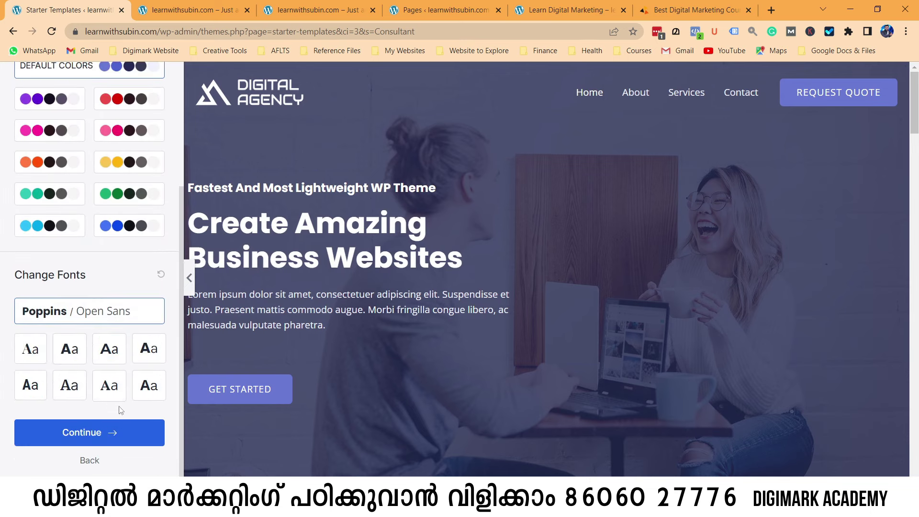
click(107, 429)
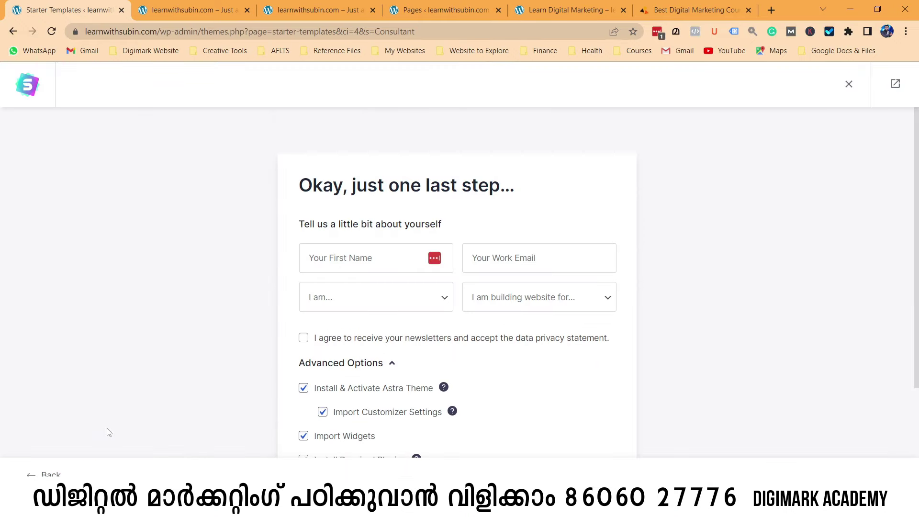
Fill in the first name and work email fields on the details form.
scroll(246, 408, down, 1)
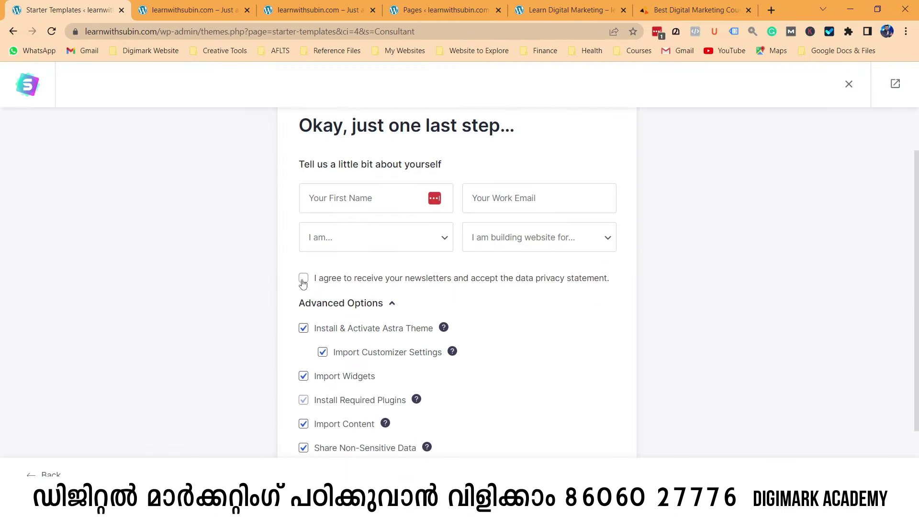
click(326, 200)
text(Subin)
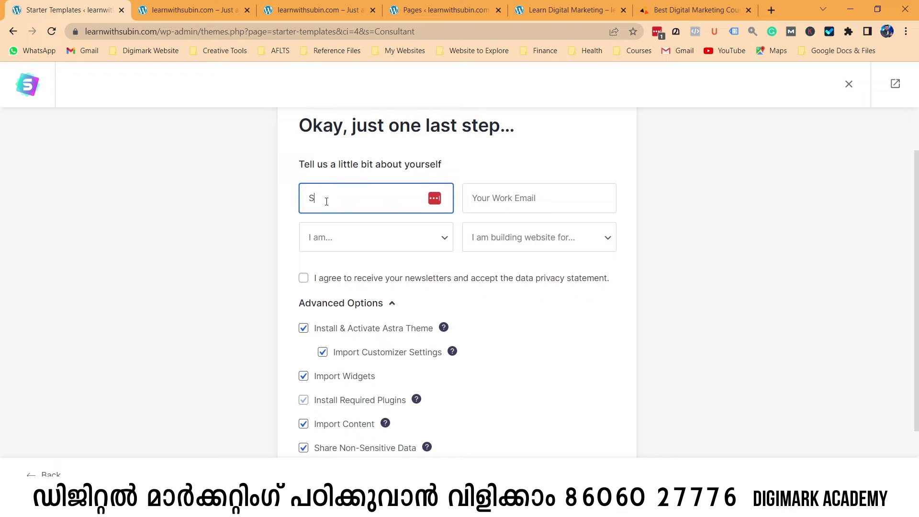
key(Tab)
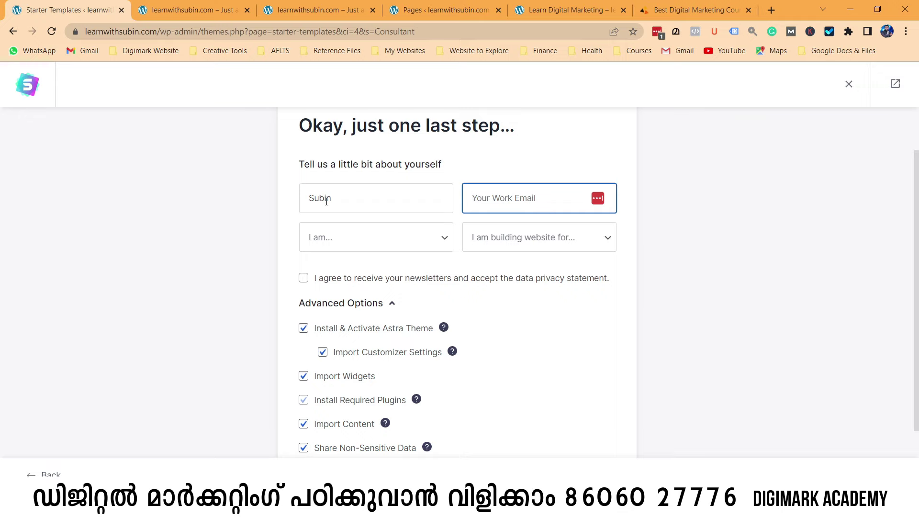
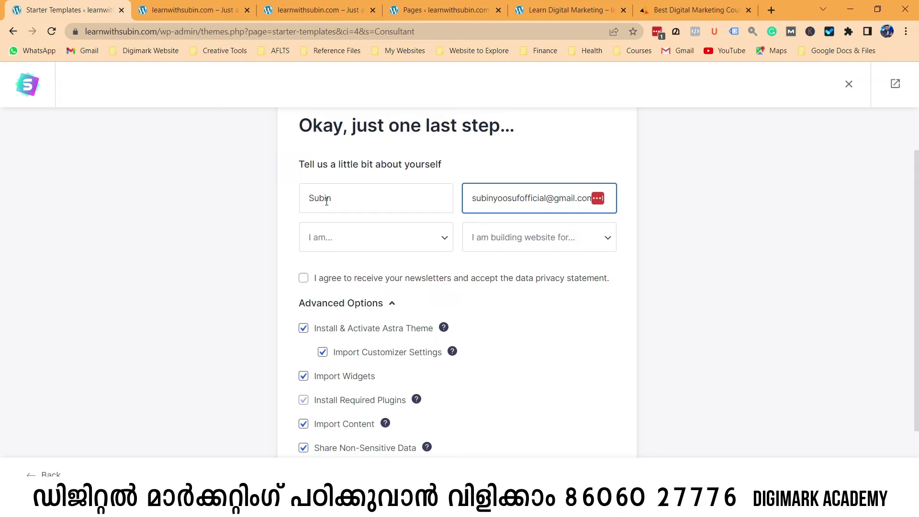
Choose Beginner and Myself/My Company, accept the newsletter terms, submit, and dismiss LastPass.
click(371, 243)
click(354, 268)
click(497, 247)
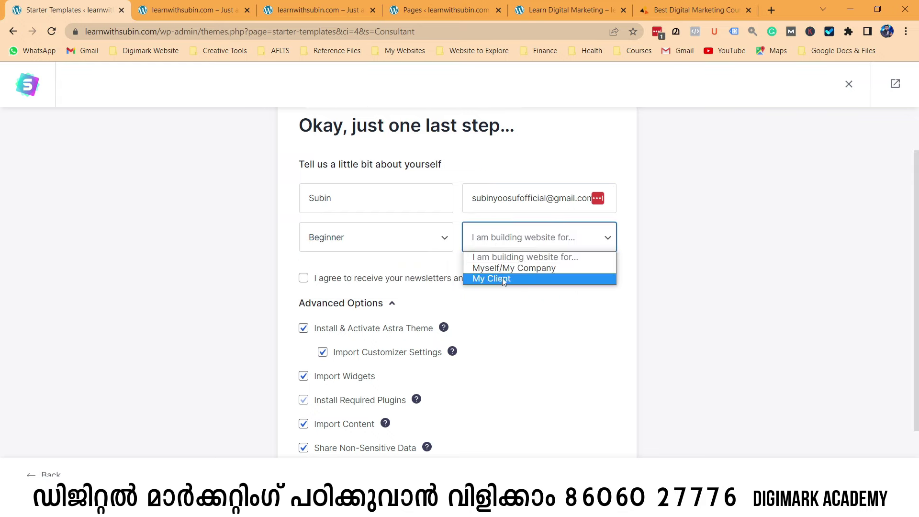
click(498, 268)
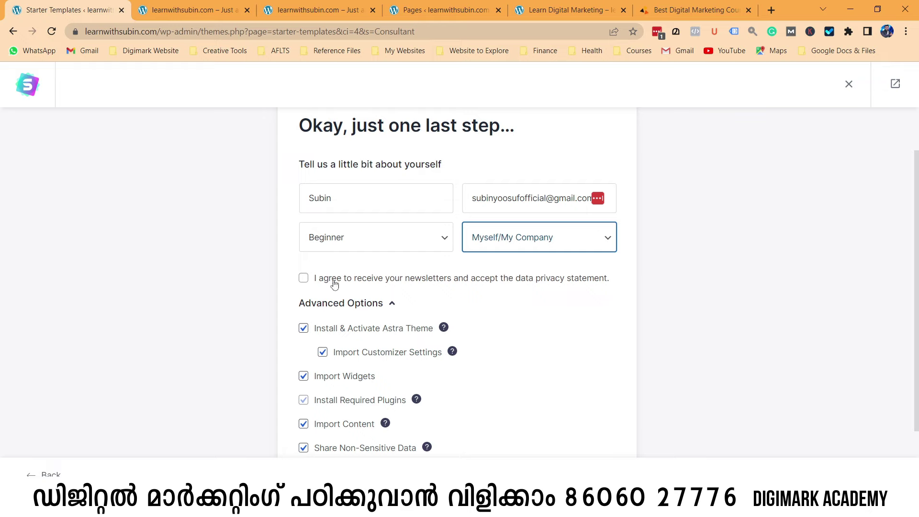
click(309, 281)
scroll(526, 330, down, 2)
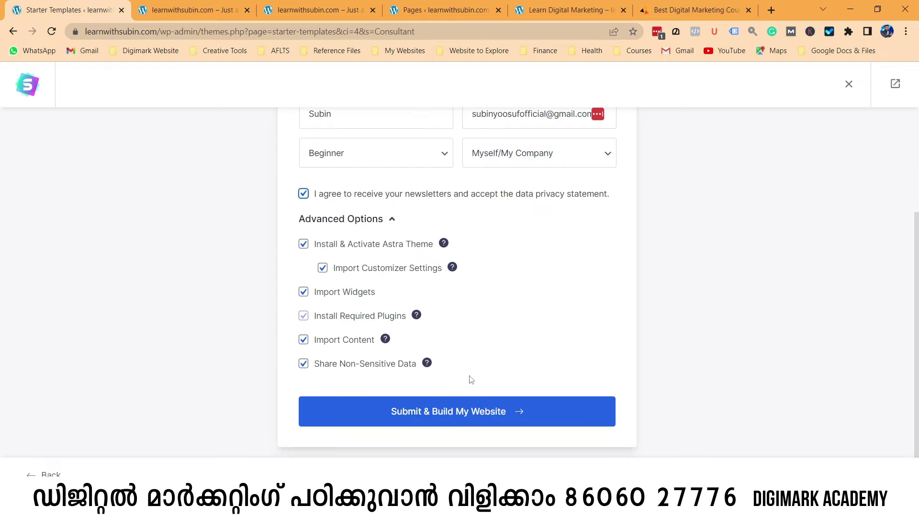
click(460, 415)
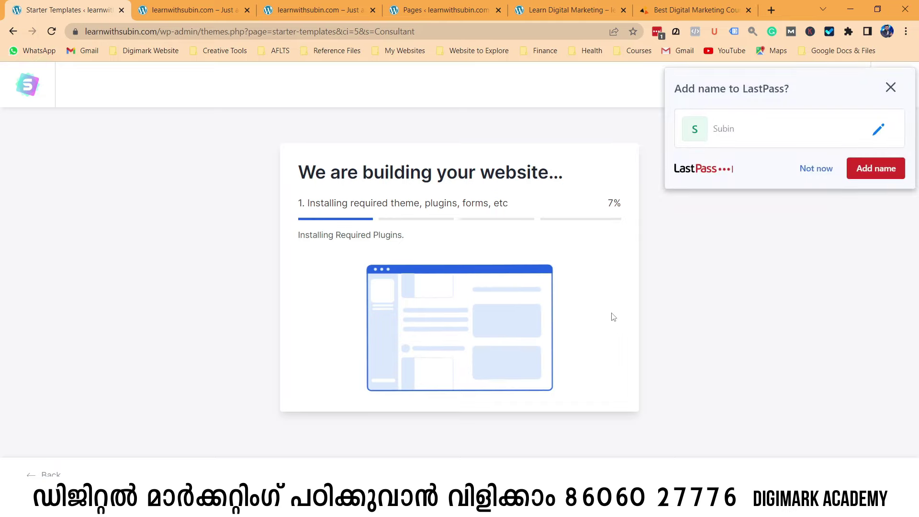
click(815, 168)
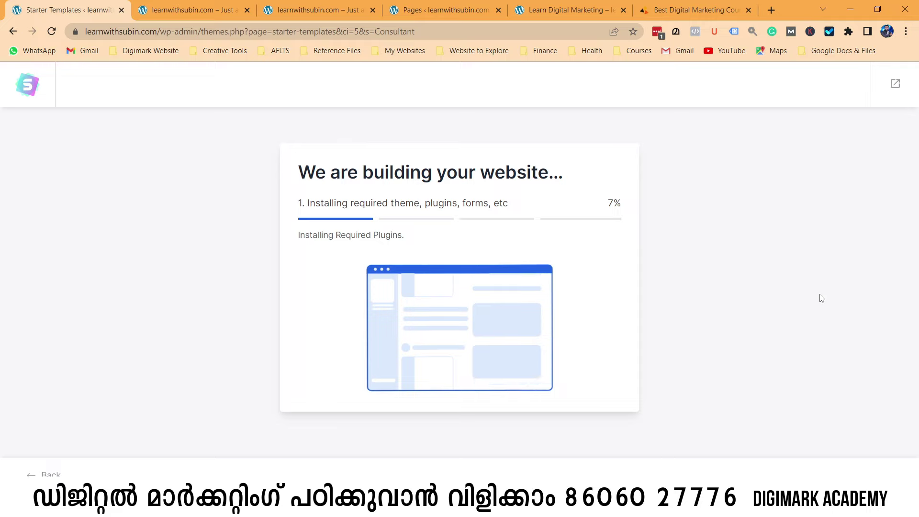
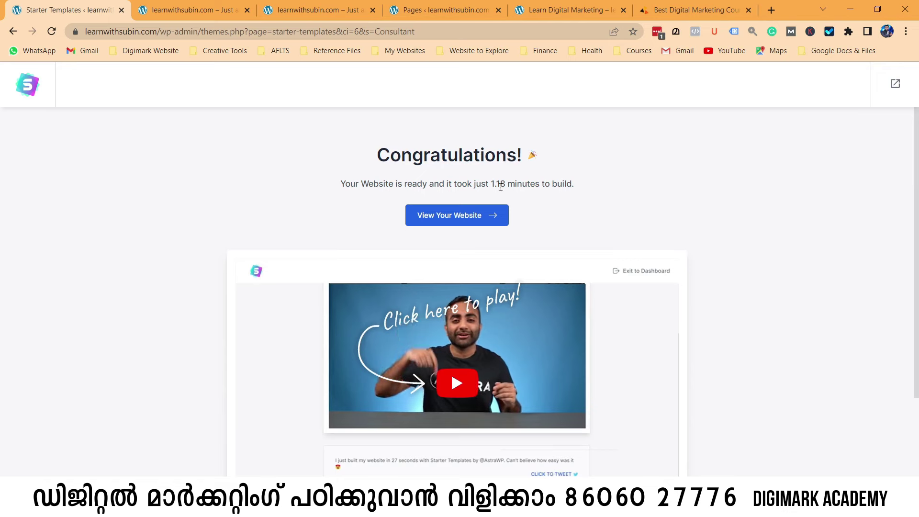
Open the new site from View Your Website and reload it to show the Digital Agency homepage.
click(468, 219)
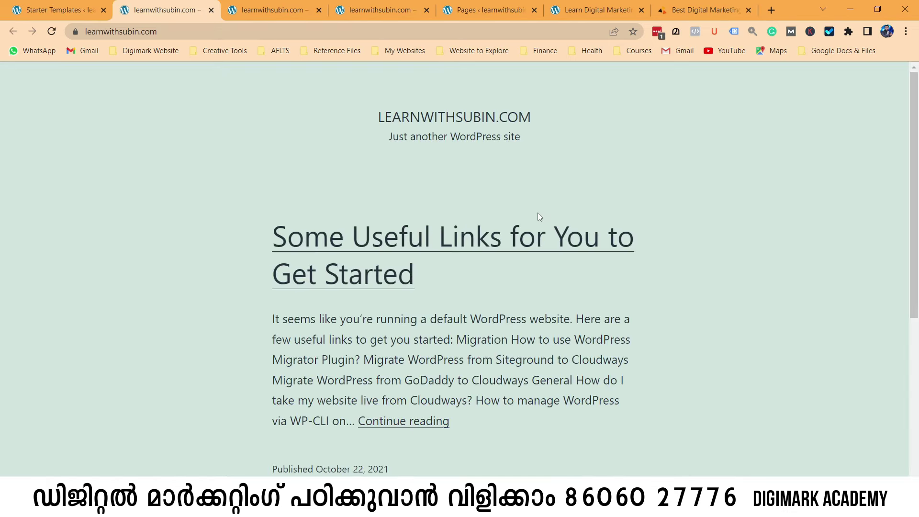
click(198, 32)
click(200, 32)
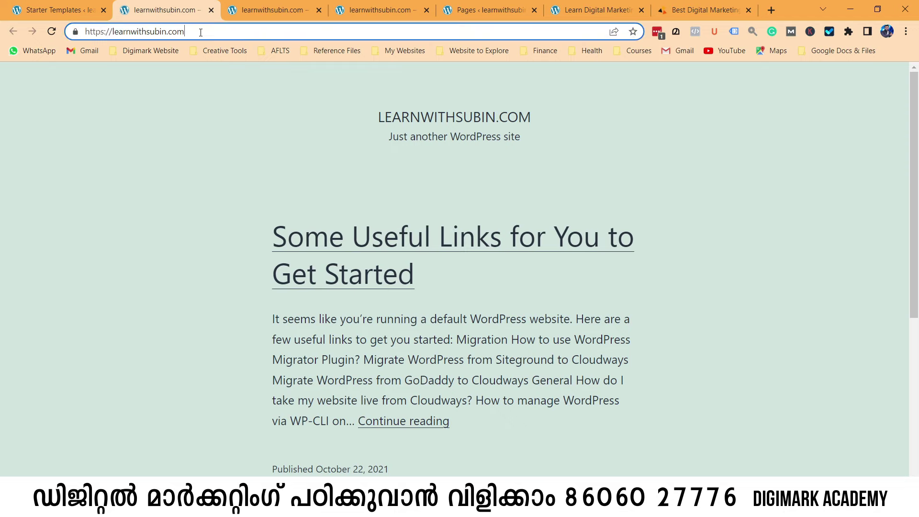
key(Return)
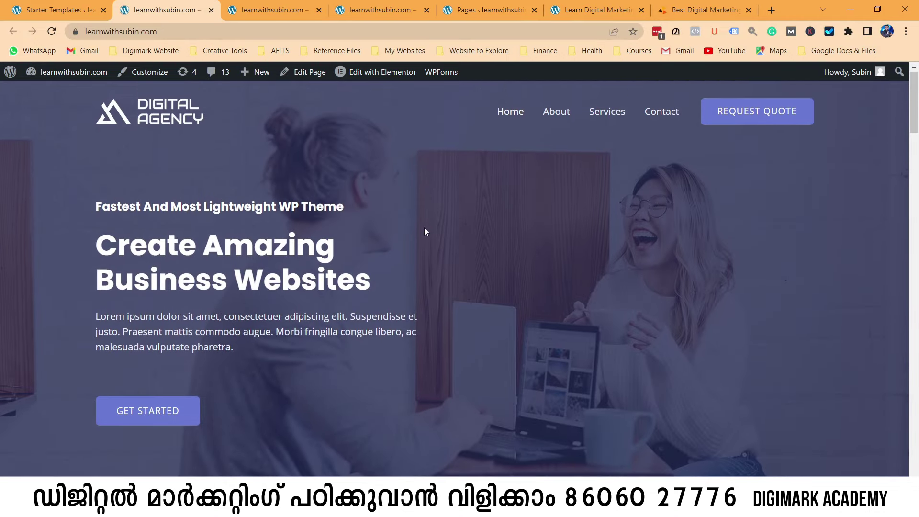
click(281, 11)
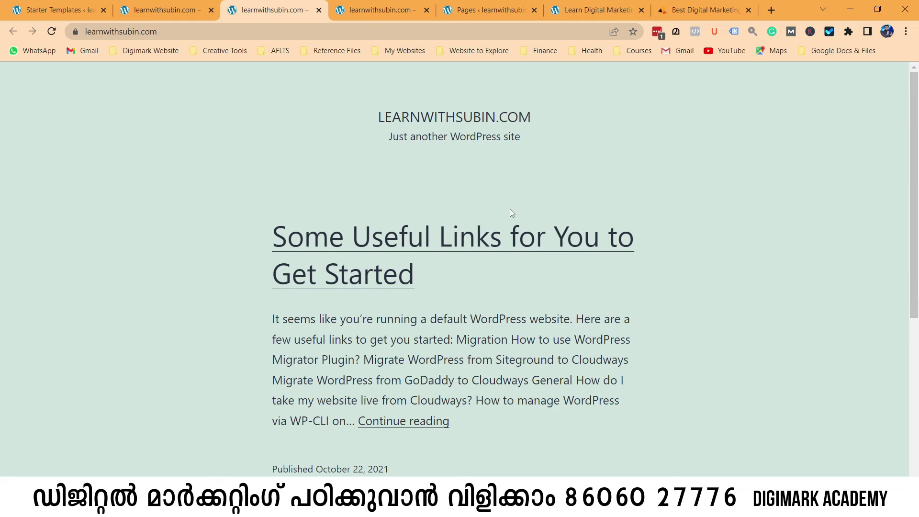
click(219, 10)
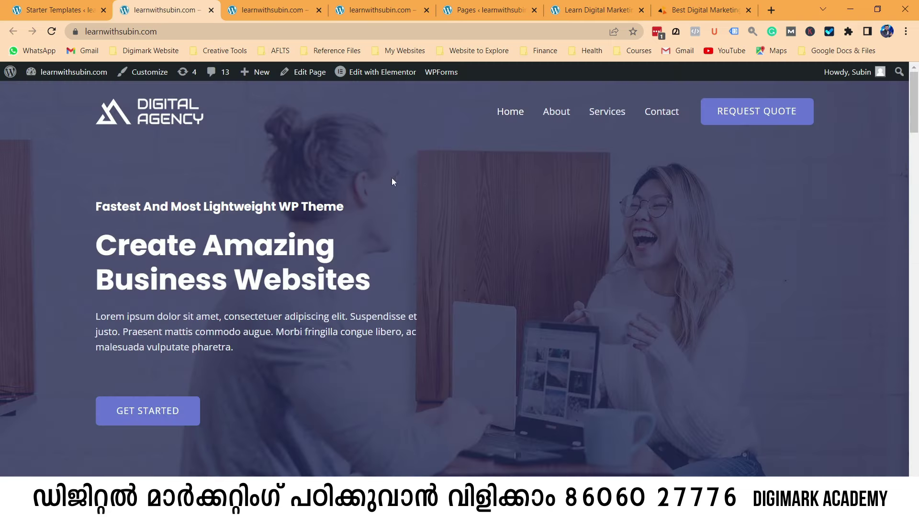
scroll(391, 181, down, 20)
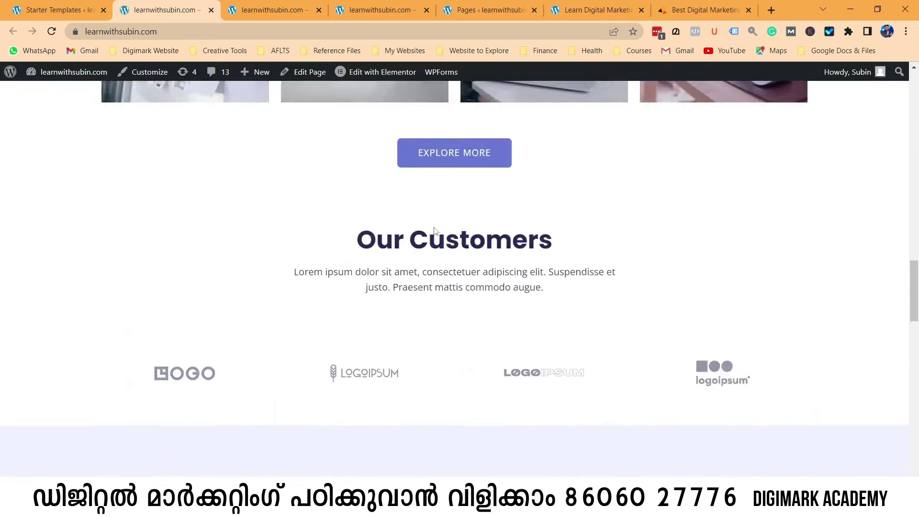
scroll(434, 231, down, 15)
scroll(443, 238, up, 10)
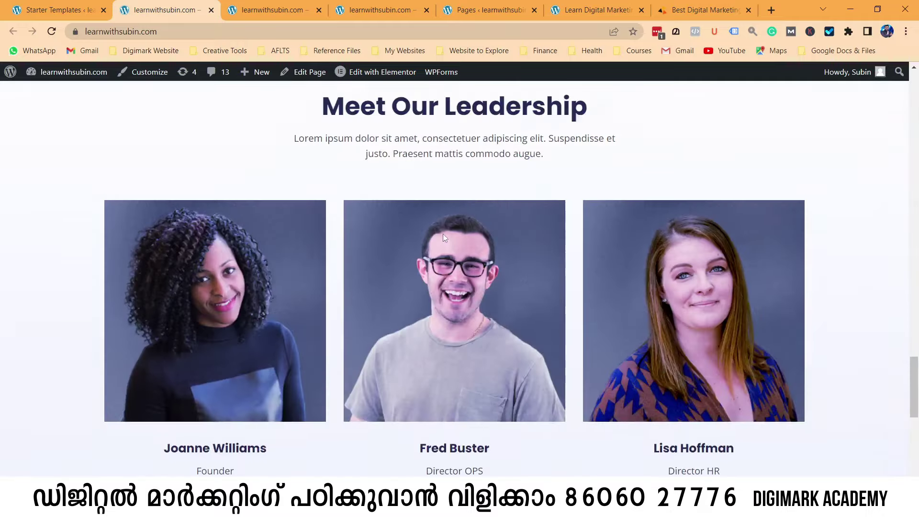
scroll(443, 238, up, 20)
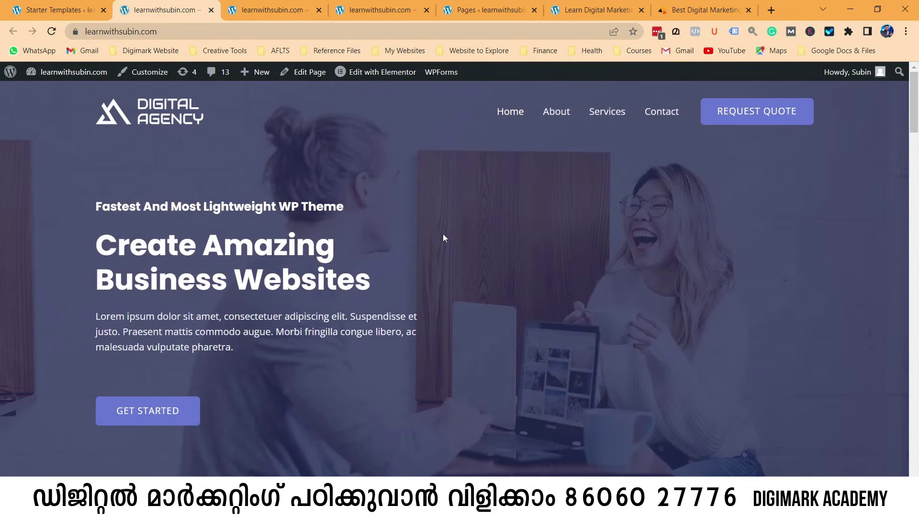
click(52, 8)
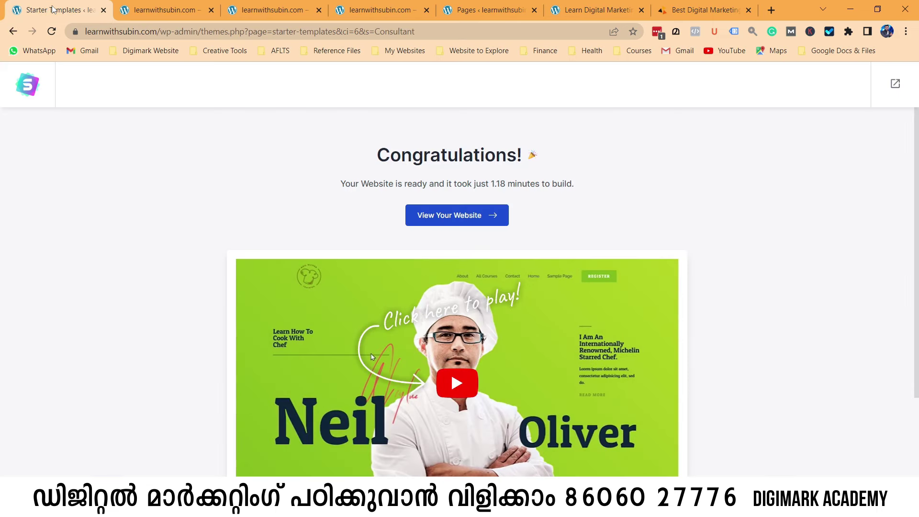
click(158, 10)
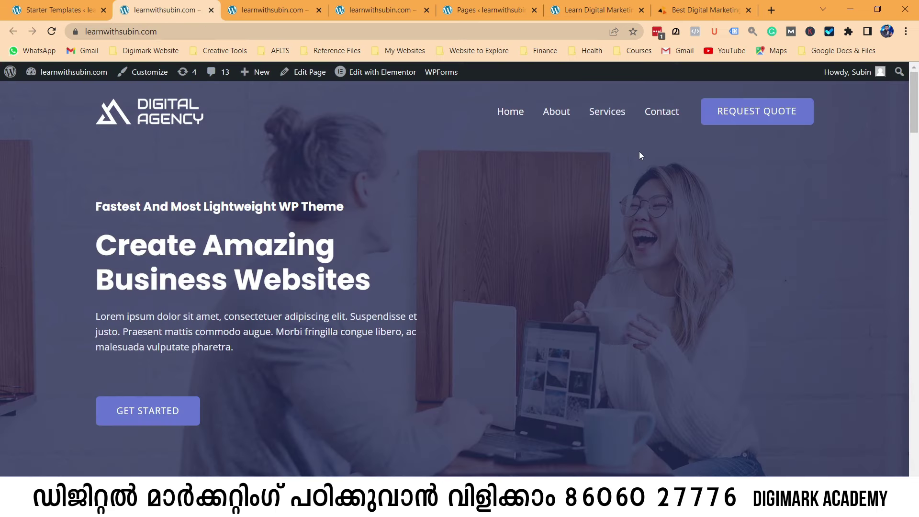
click(692, 10)
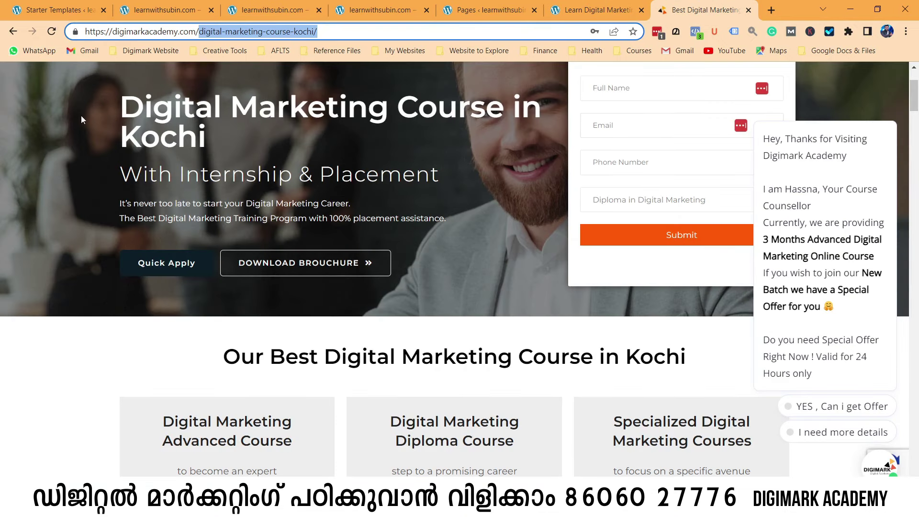
key(Return)
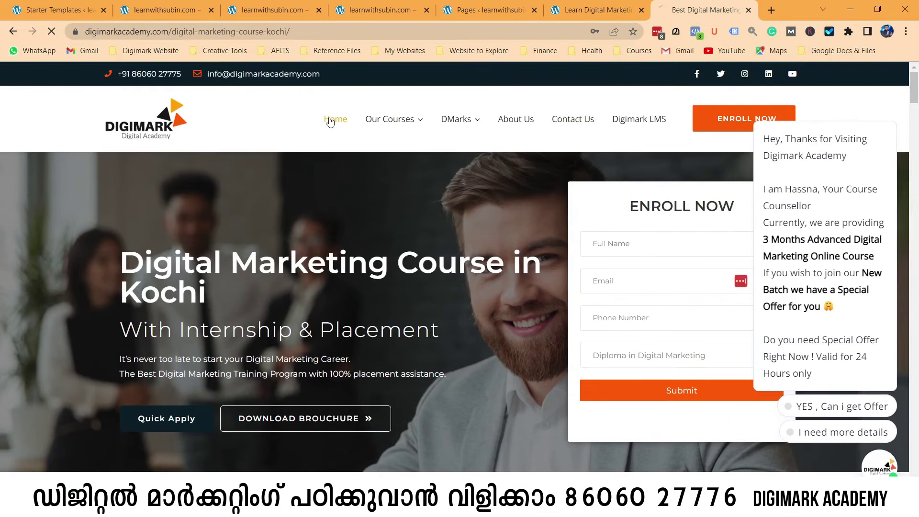
mouse_move(892, 112)
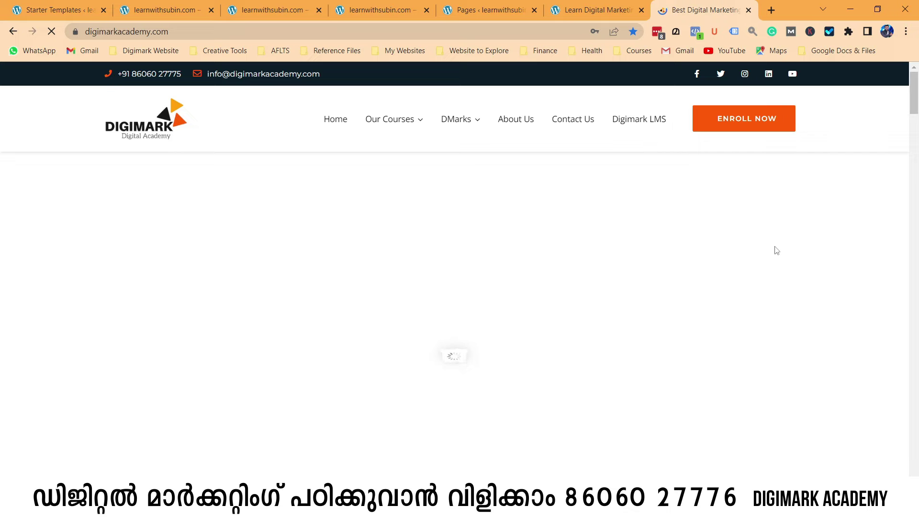
click(273, 7)
click(167, 5)
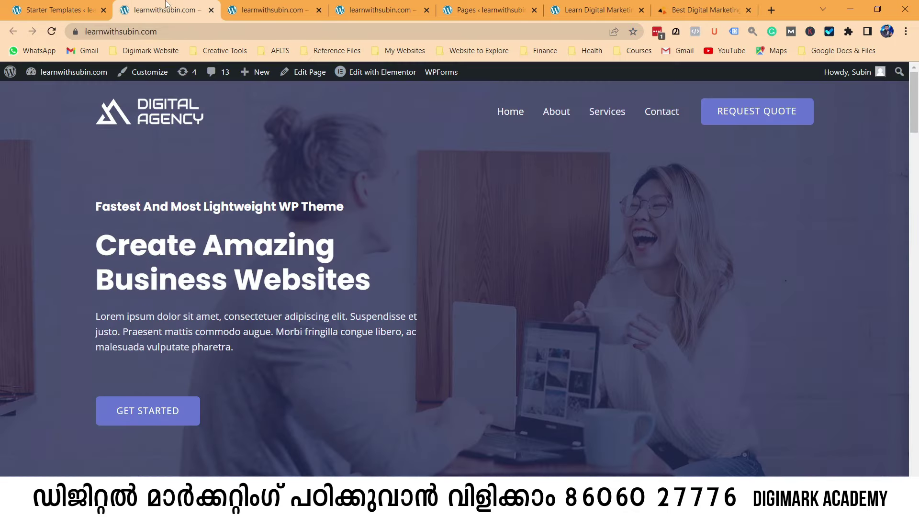
scroll(769, 322, down, 10)
scroll(768, 328, up, 10)
mouse_move(380, 73)
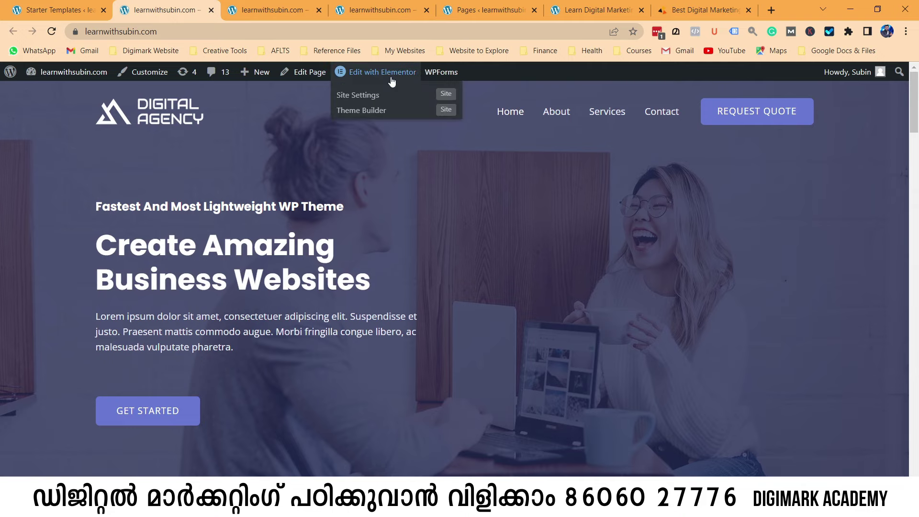
click(706, 10)
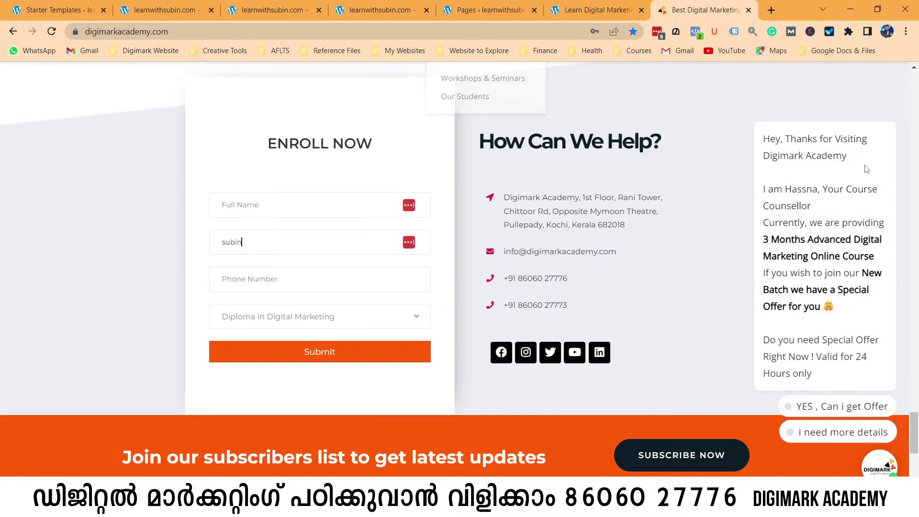
click(890, 108)
scroll(392, 176, up, 5)
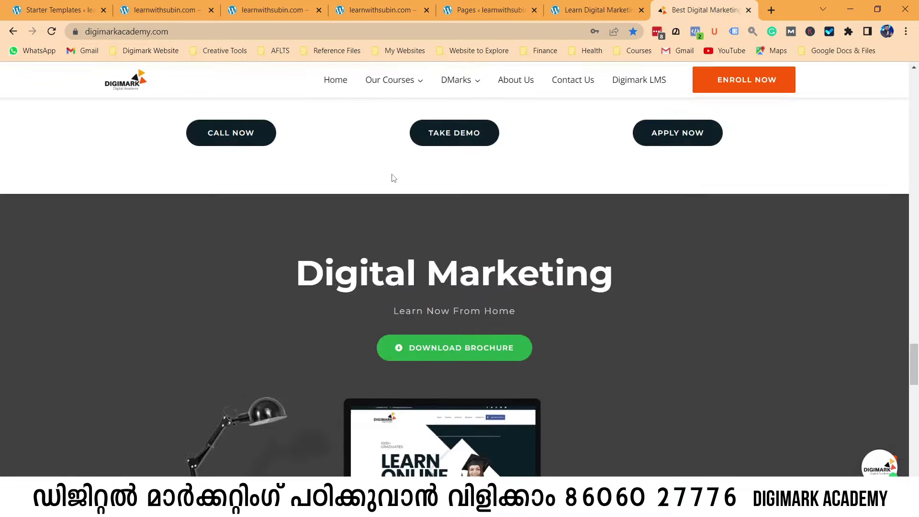
scroll(392, 176, up, 20)
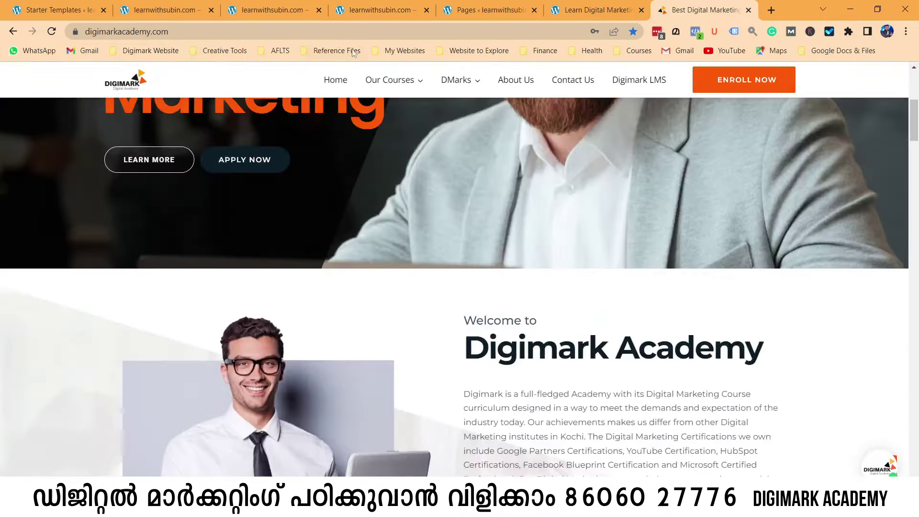
key(ctrl+3)
click(170, 12)
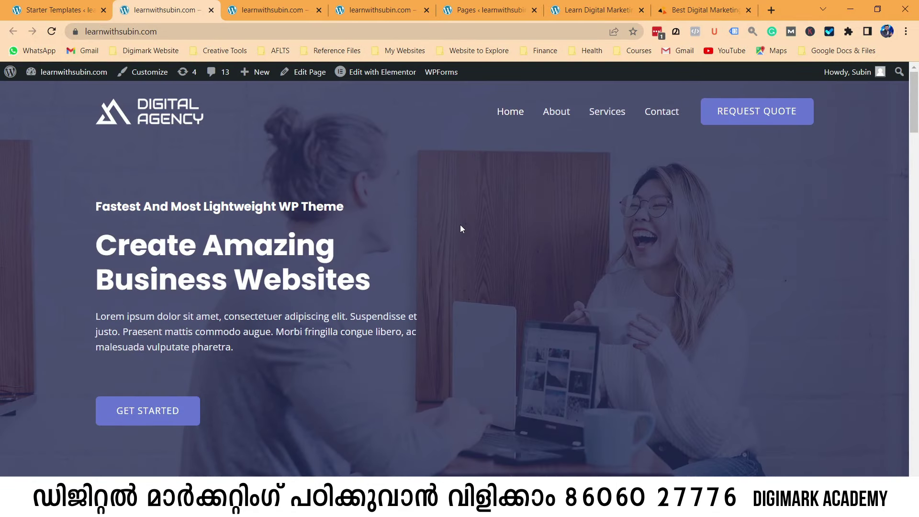
click(699, 9)
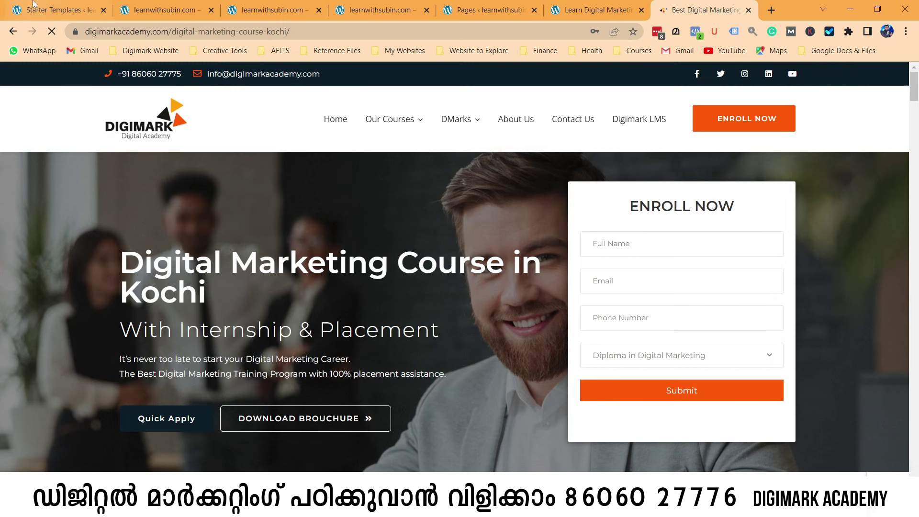
click(182, 5)
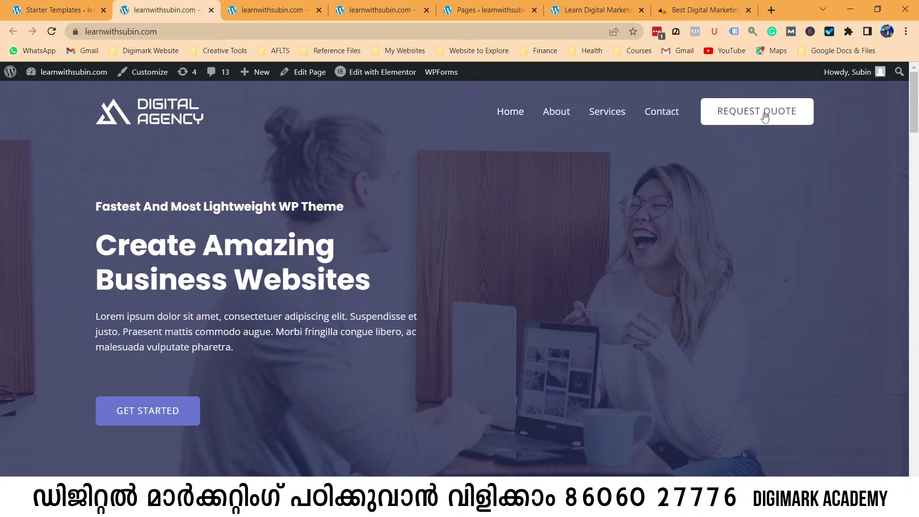
click(764, 115)
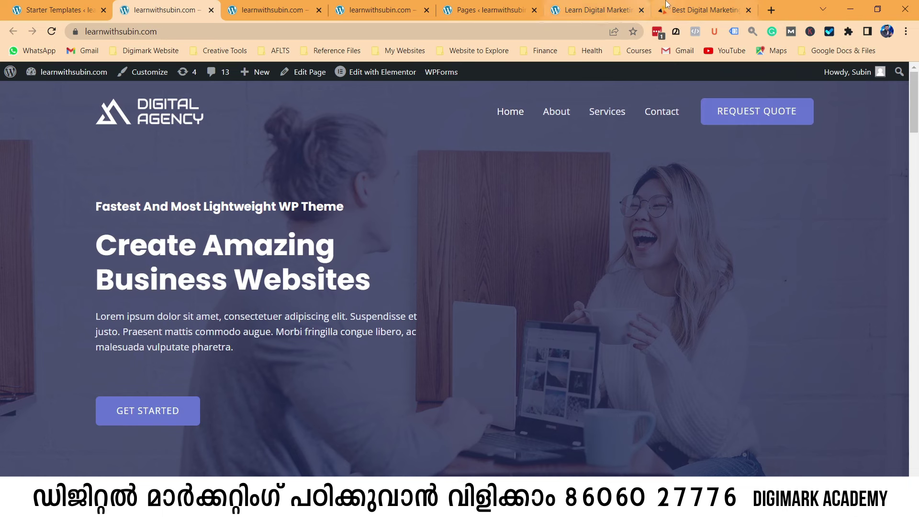
scroll(502, 262, down, 10)
scroll(501, 263, up, 5)
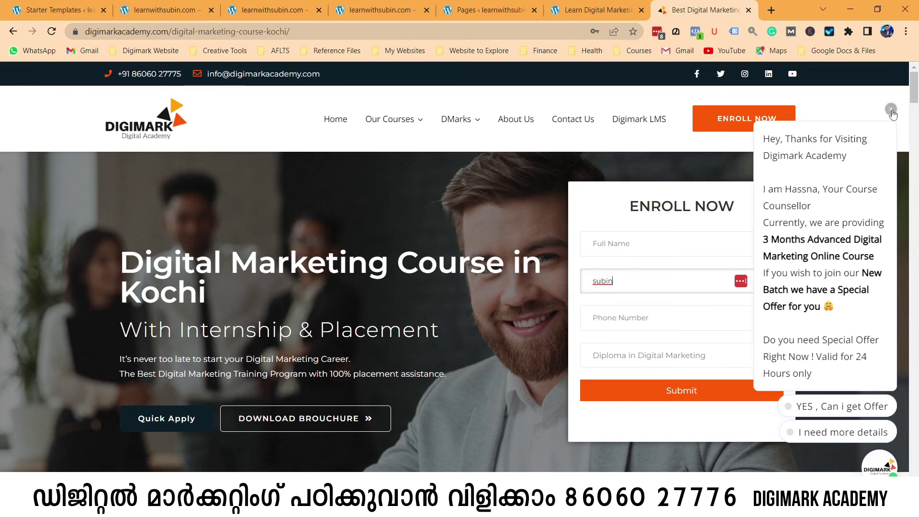
click(163, 9)
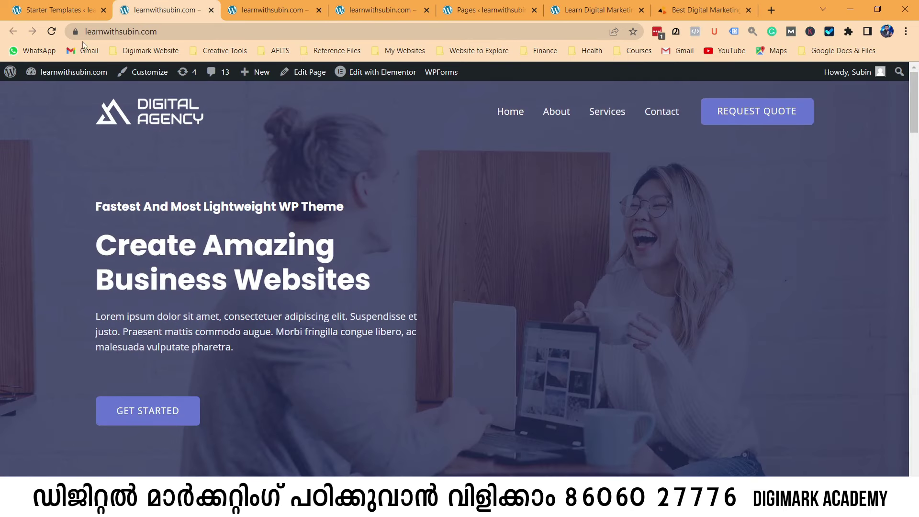
mouse_move(72, 77)
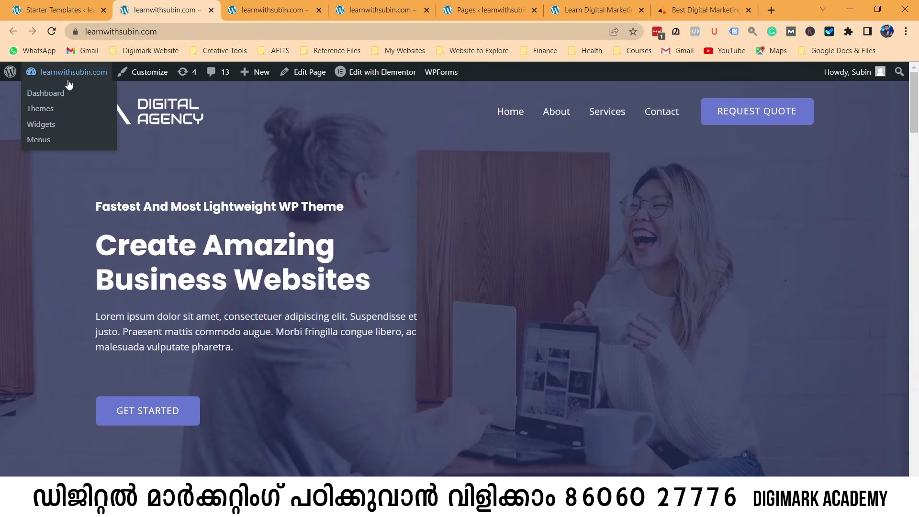
Go to the Dashboard and open Pages > All Pages to list the site's seven pages.
click(60, 95)
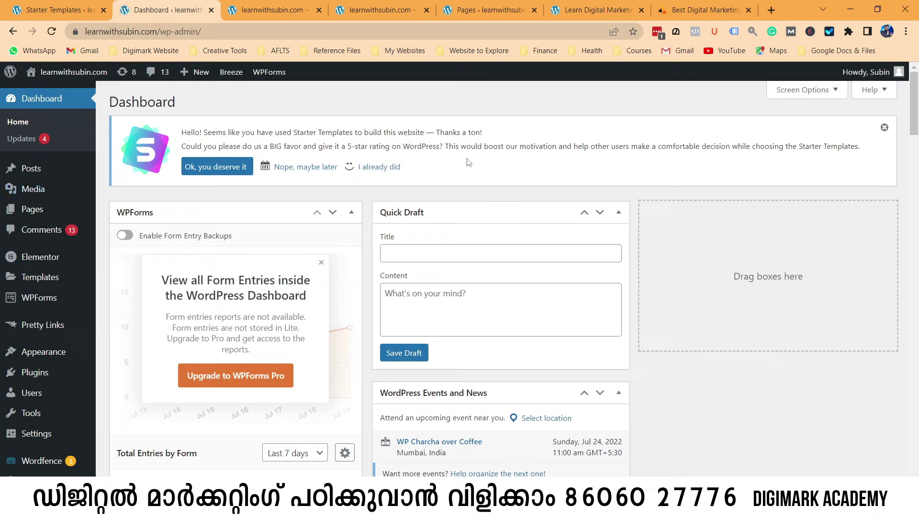
mouse_move(30, 209)
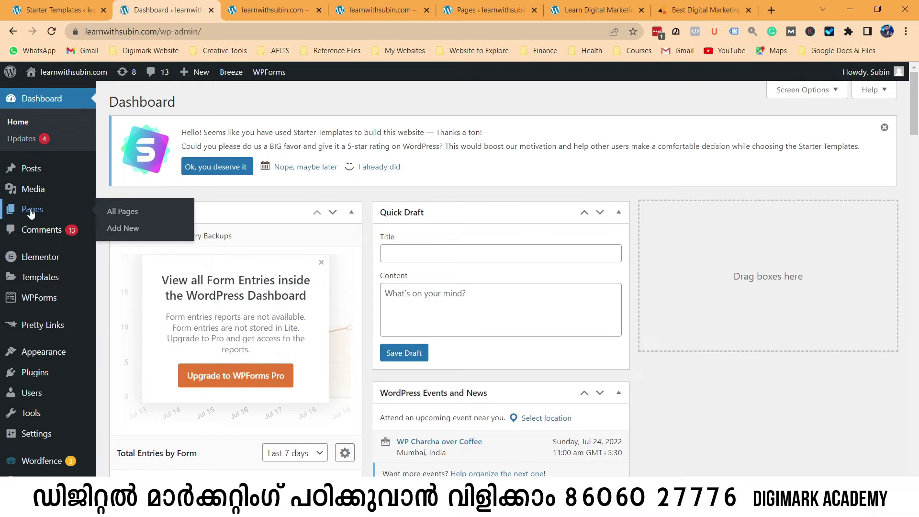
click(130, 217)
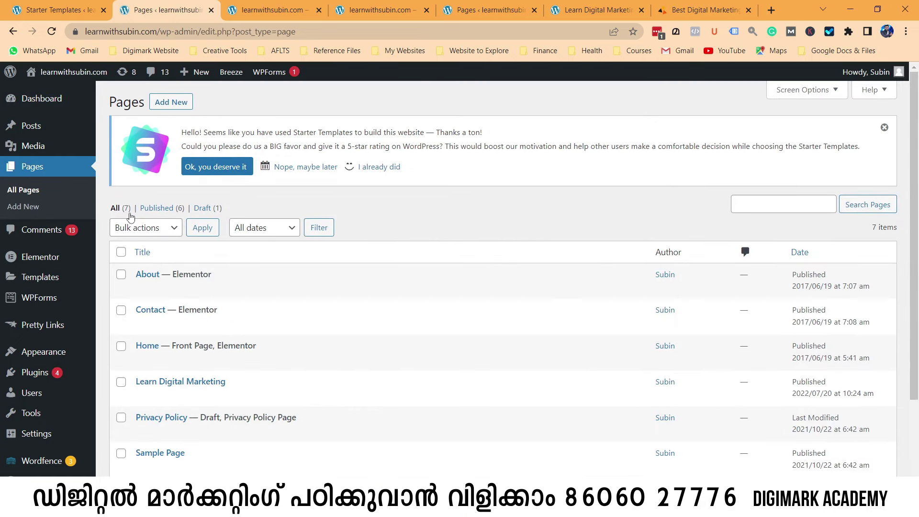
scroll(414, 332, down, 2)
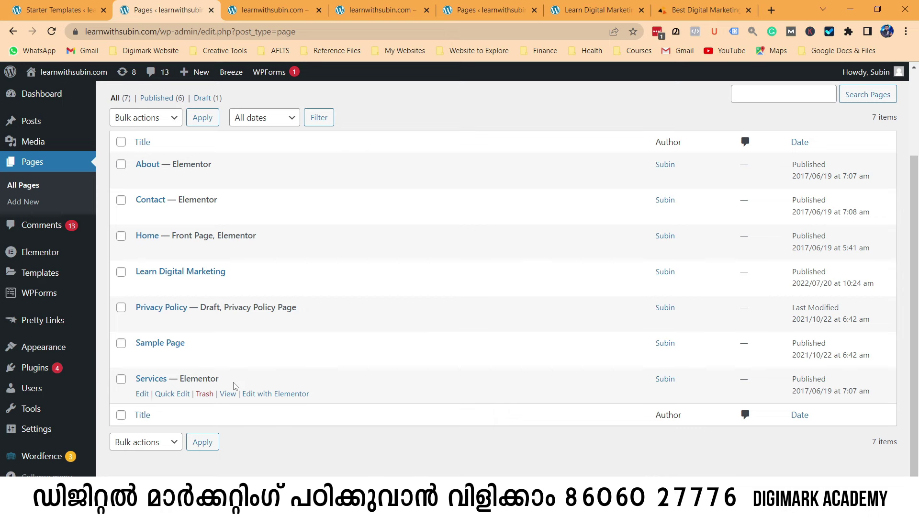
Open the live Learn Digital Marketing page in a new tab from its View link.
click(593, 10)
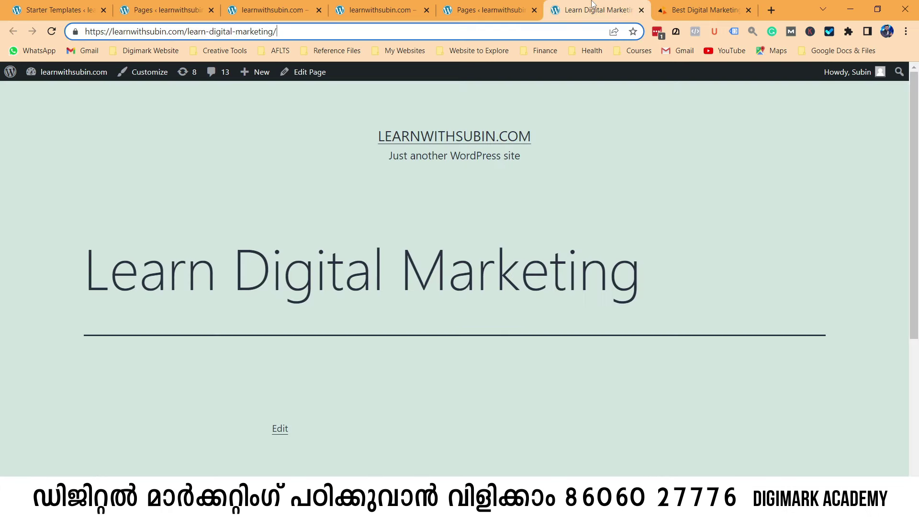
click(63, 10)
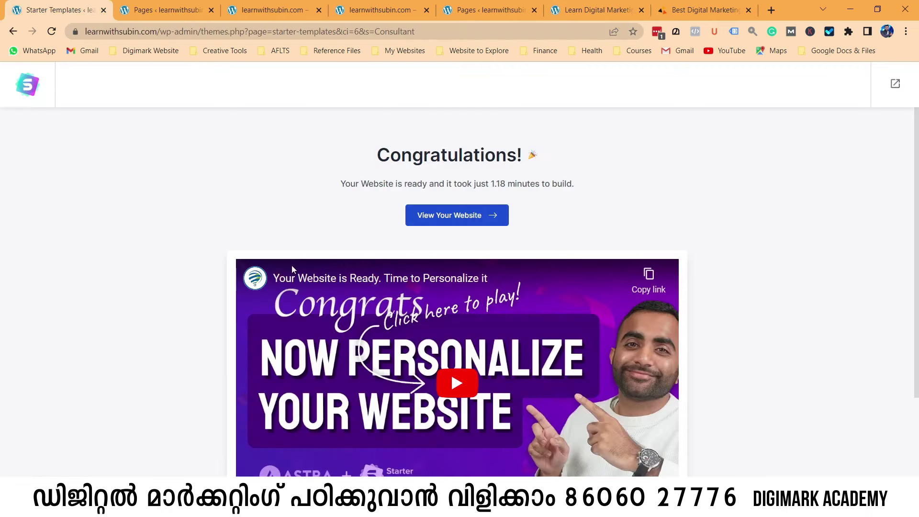
click(159, 7)
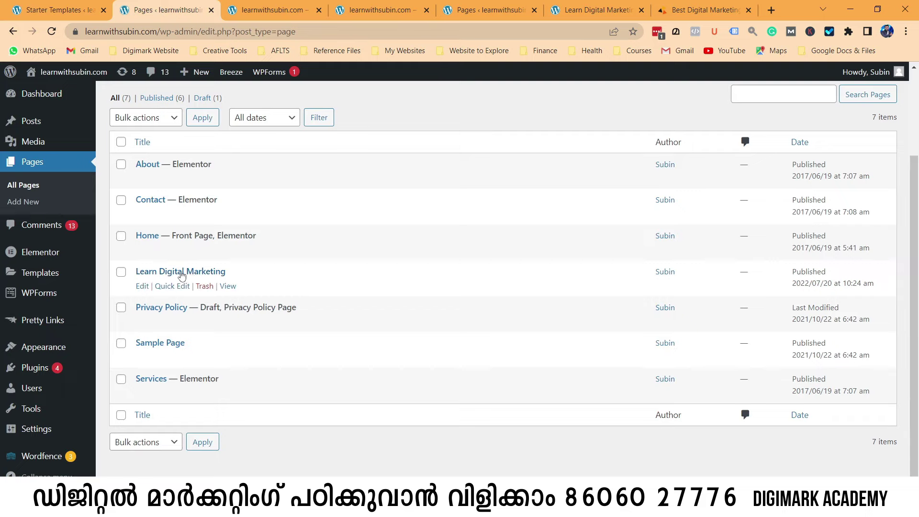
right_click(228, 286)
click(261, 299)
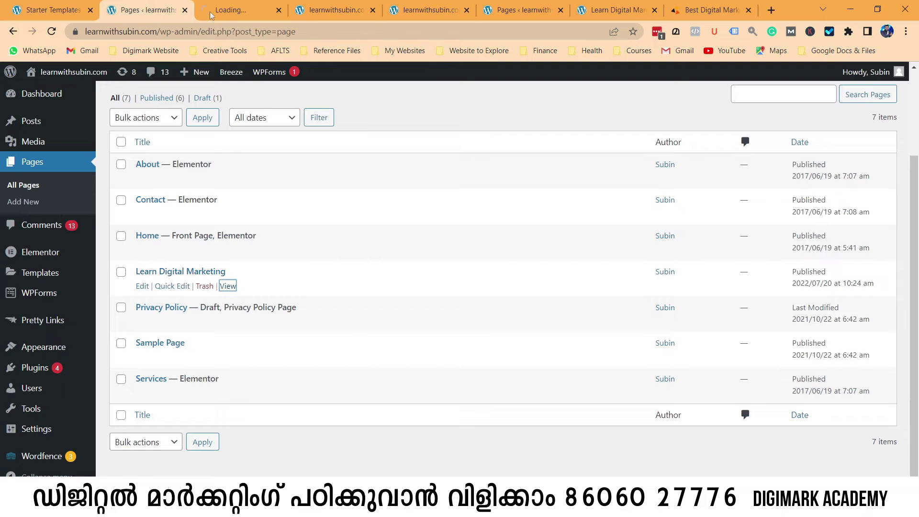
key(ctrl+Tab)
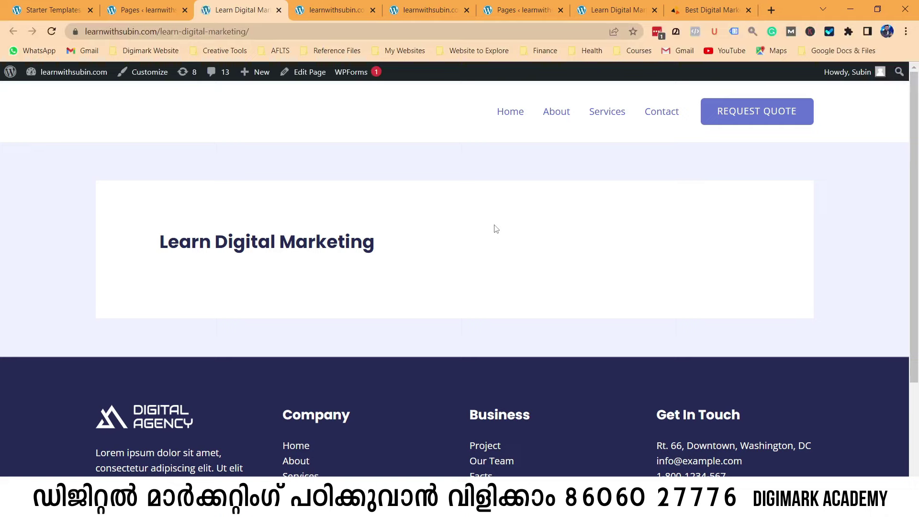
Compare the page with the Digimark Kochi course page, then return to the Pages list.
click(703, 10)
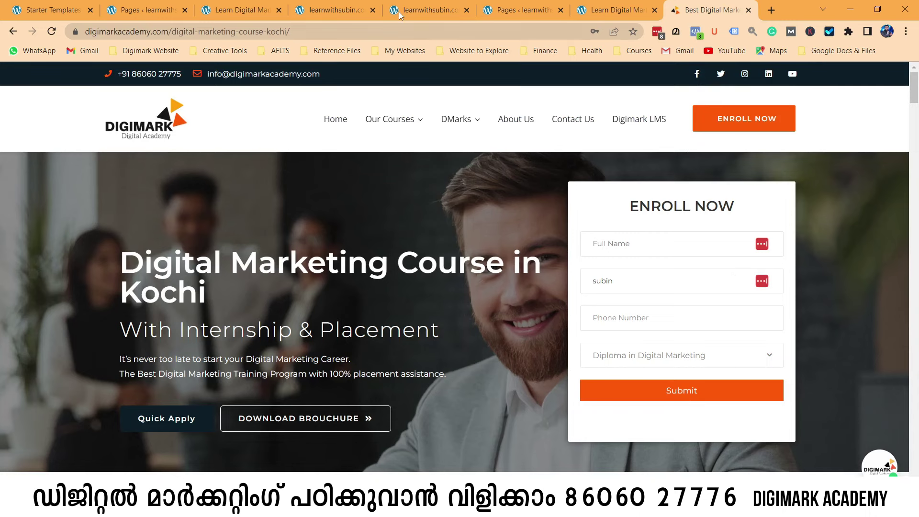
click(139, 10)
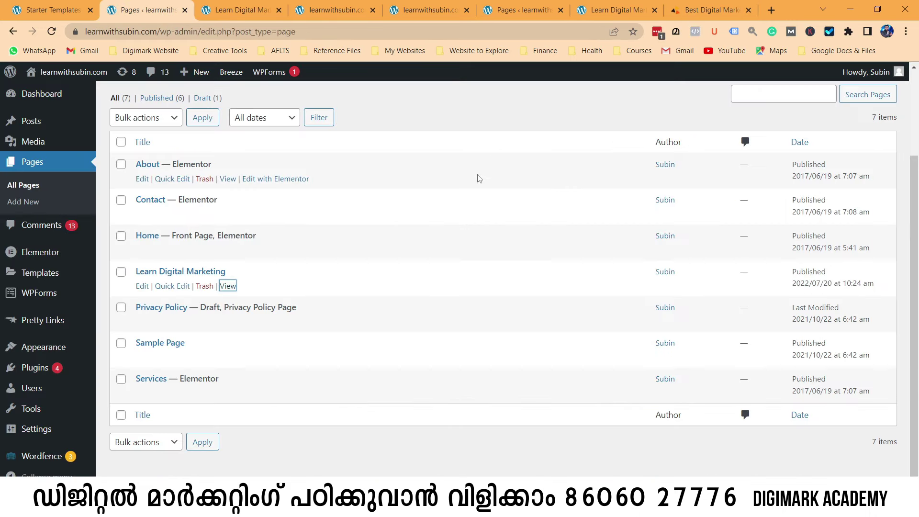
click(50, 10)
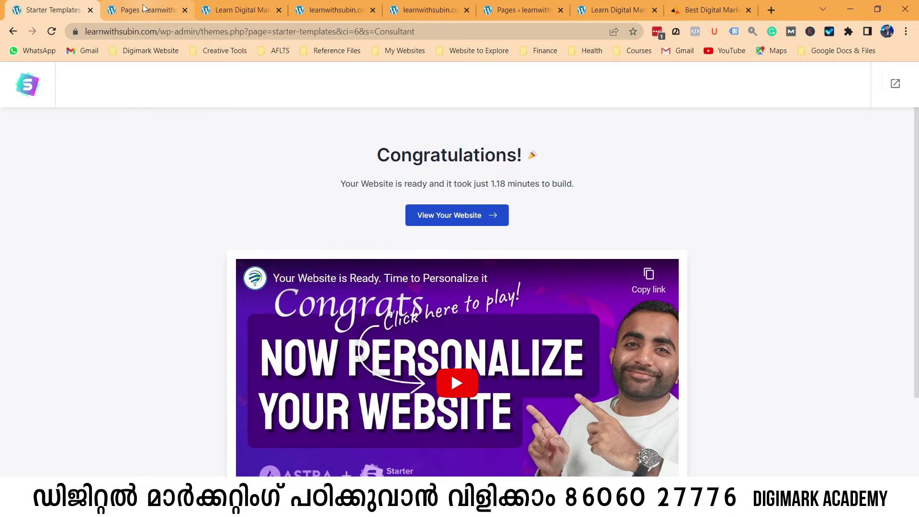
click(144, 8)
click(241, 10)
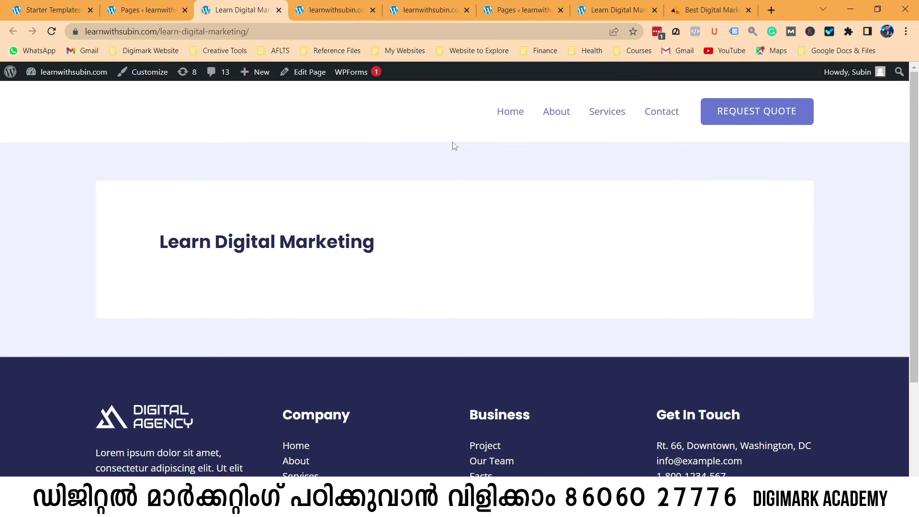
click(174, 6)
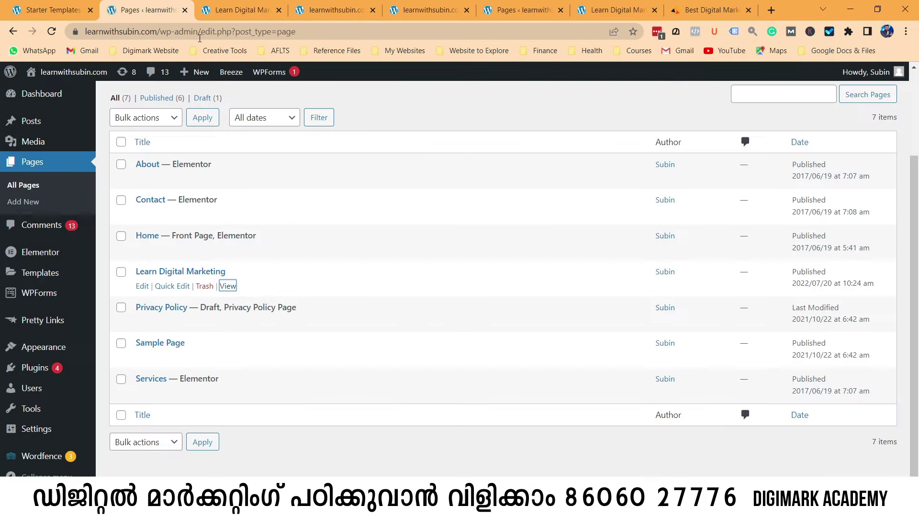
Edit the Learn Digital Marketing page and bring up the Template Kits library.
click(142, 287)
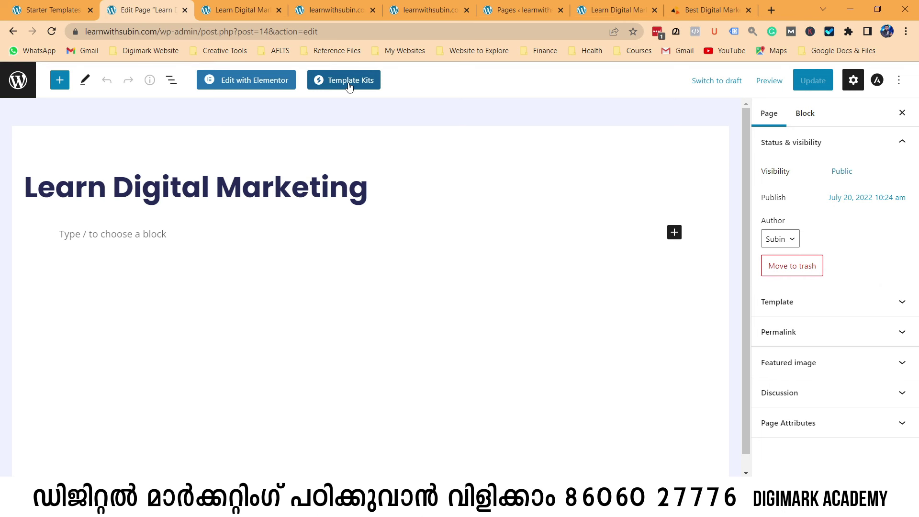
click(349, 85)
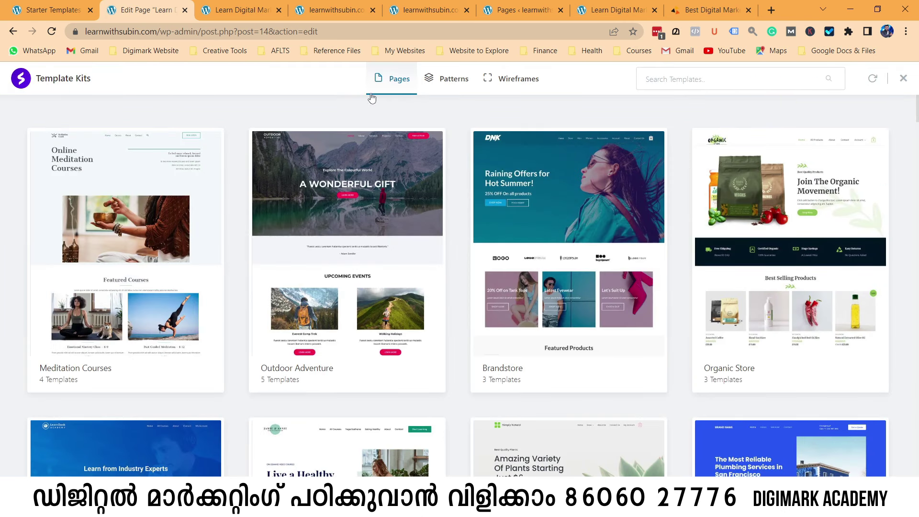
scroll(596, 283, down, 7)
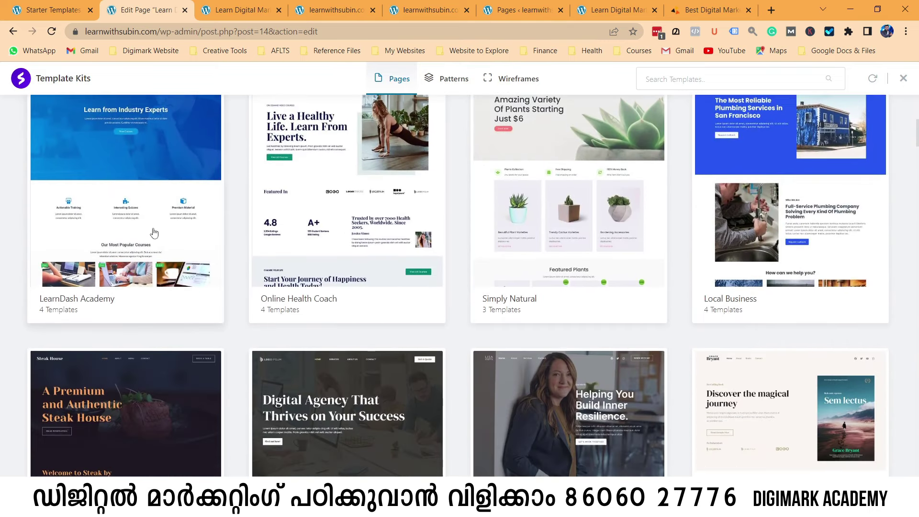
scroll(138, 235, up, 2)
scroll(633, 278, down, 5)
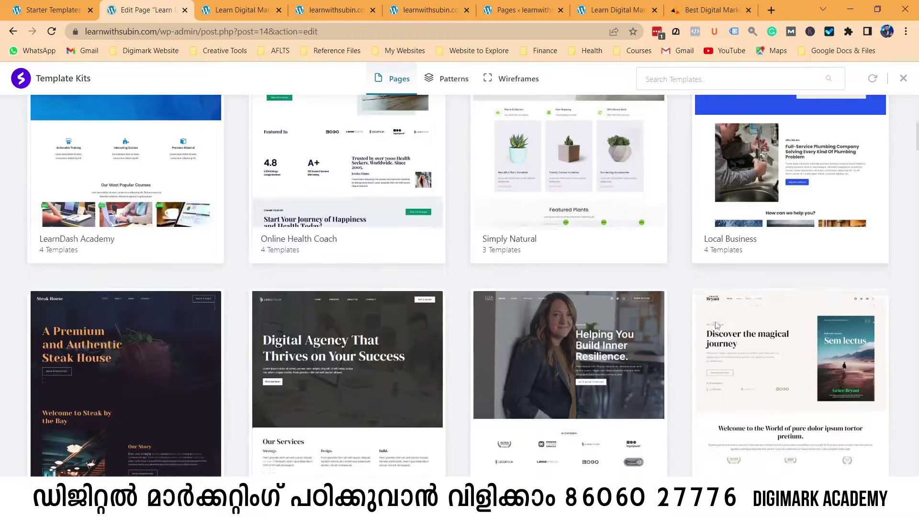
scroll(297, 311, down, 5)
scroll(199, 308, up, 2)
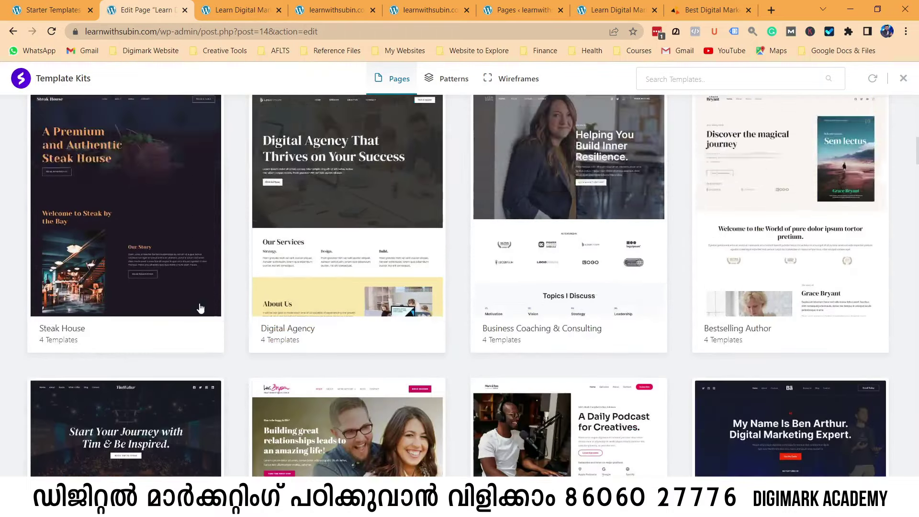
scroll(200, 309, down, 8)
scroll(200, 309, down, 8)
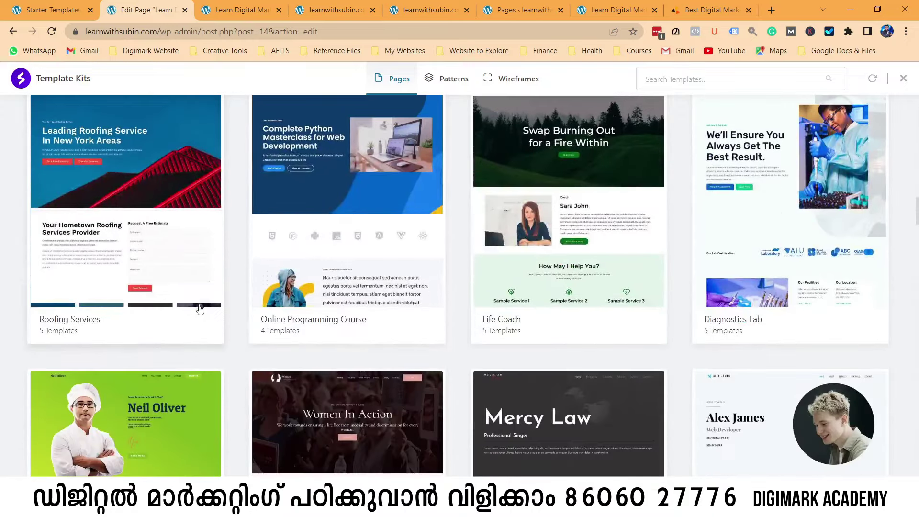
scroll(200, 309, up, 18)
scroll(200, 309, up, 5)
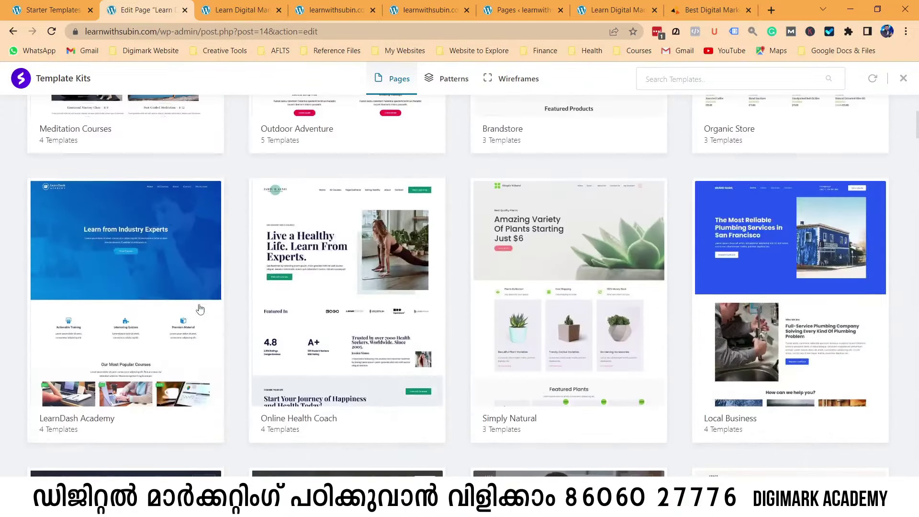
scroll(151, 293, down, 5)
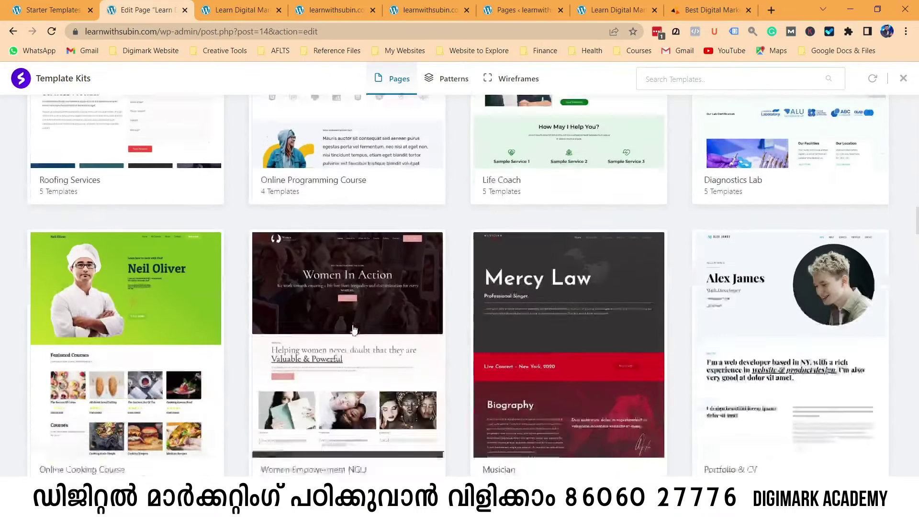
scroll(291, 300, down, 8)
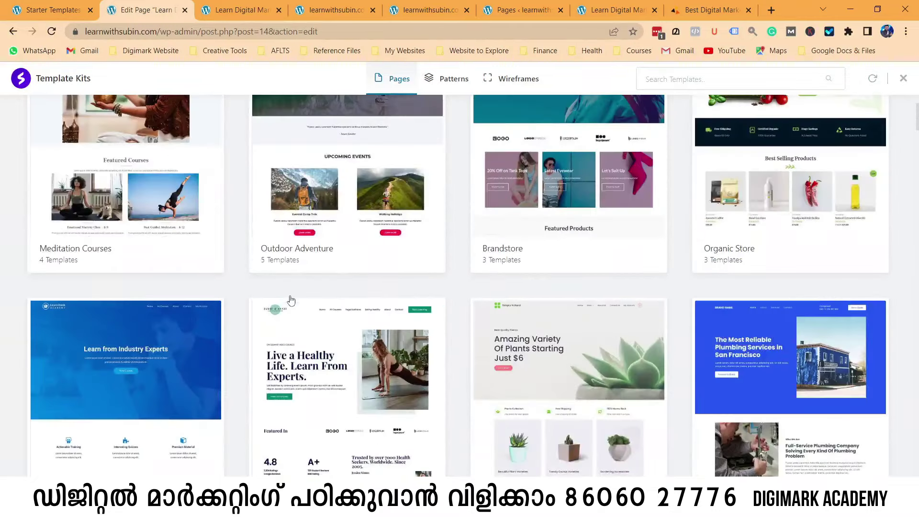
scroll(160, 347, down, 4)
click(160, 209)
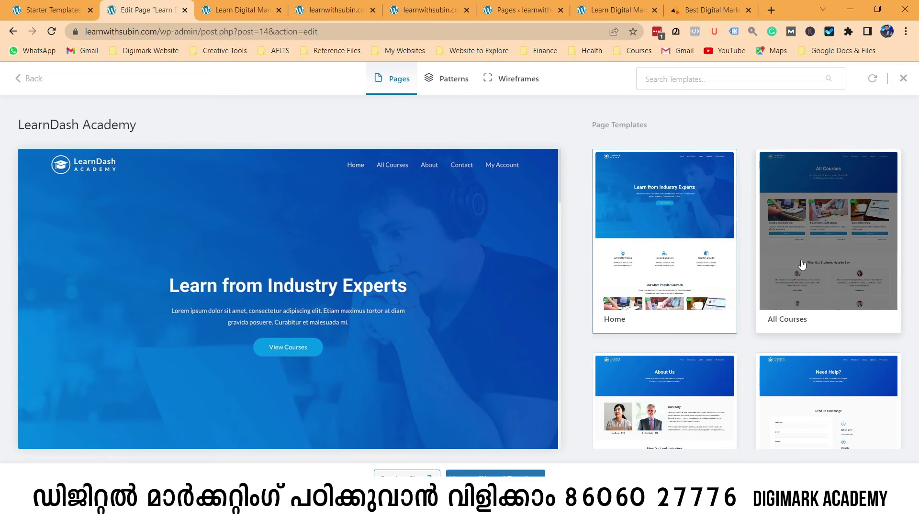
scroll(809, 271, down, 2)
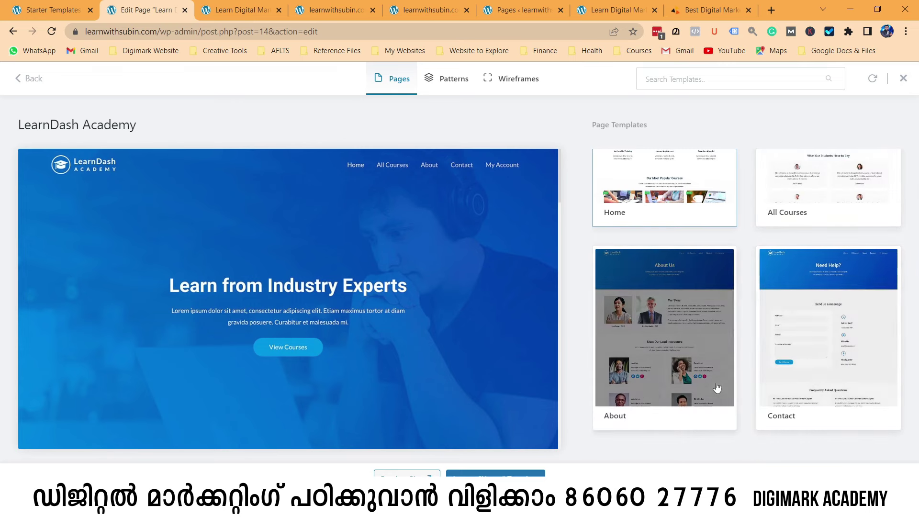
click(23, 84)
scroll(622, 252, down, 7)
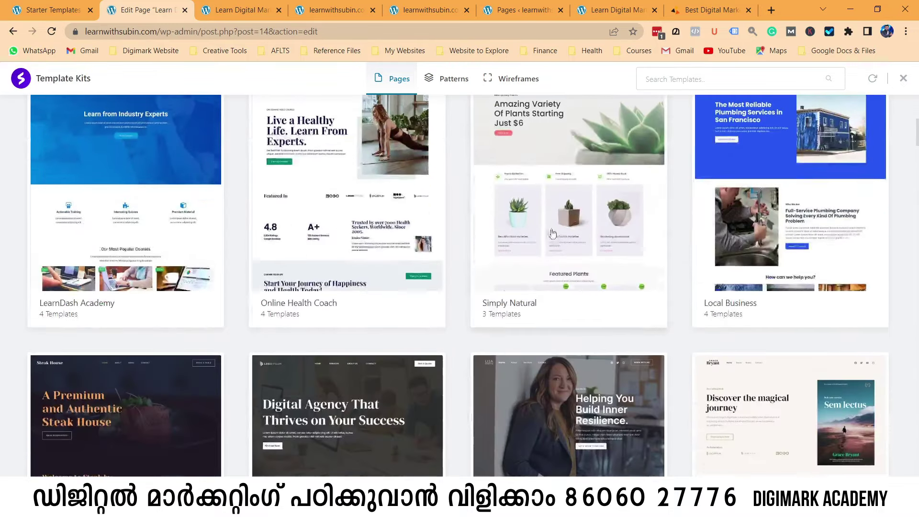
scroll(432, 238, down, 5)
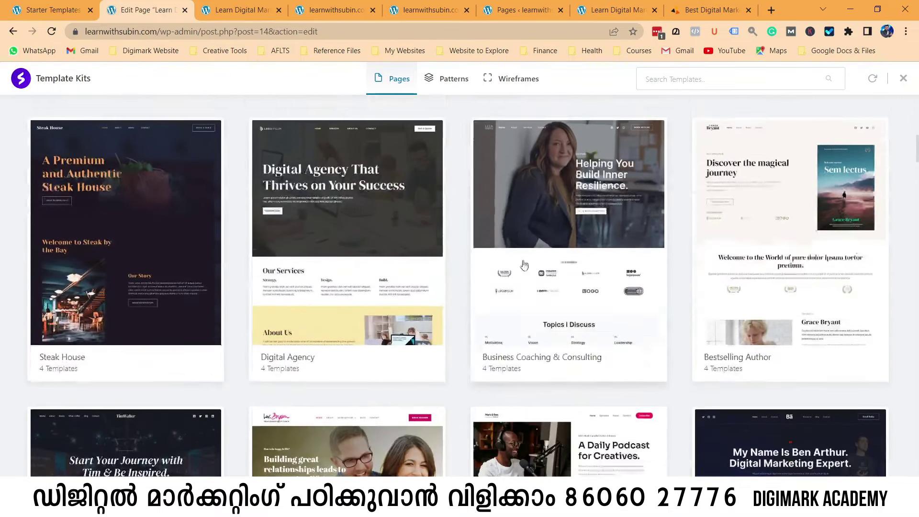
scroll(431, 172, down, 5)
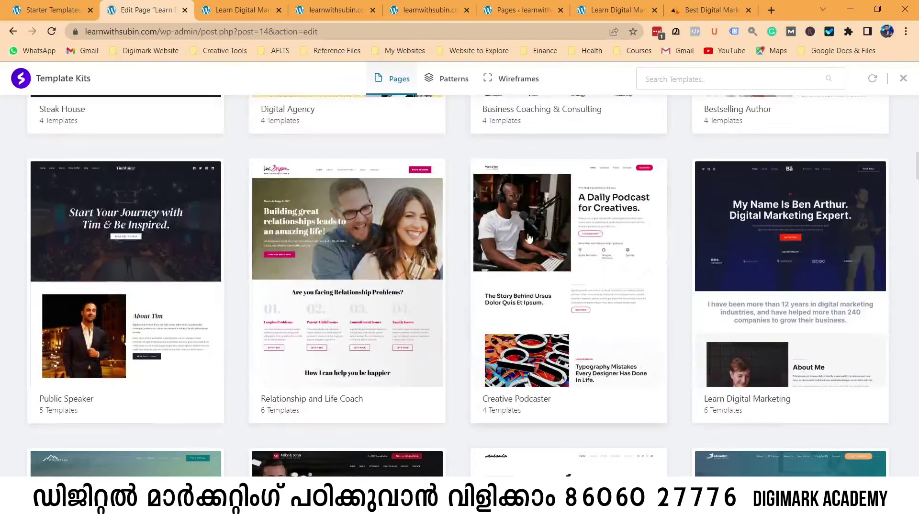
Open the Learn Digital Marketing kit and browse its page templates.
click(747, 272)
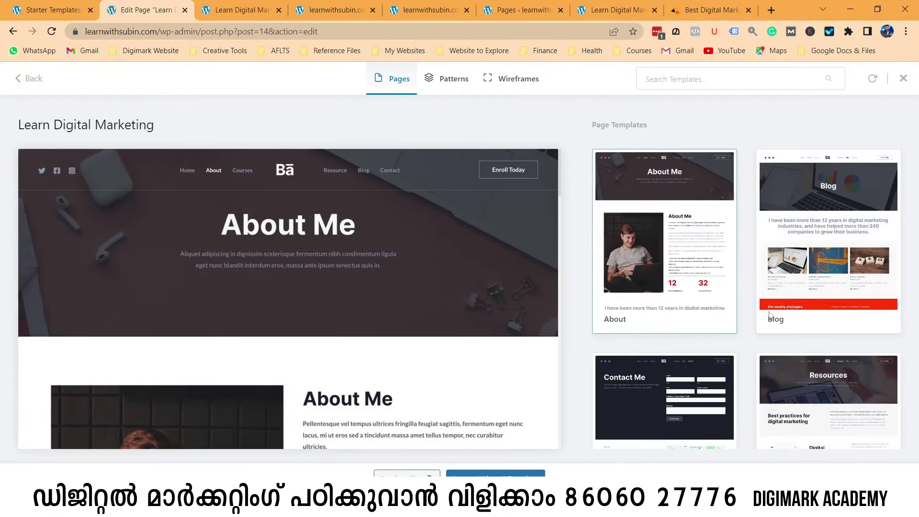
scroll(770, 321, down, 5)
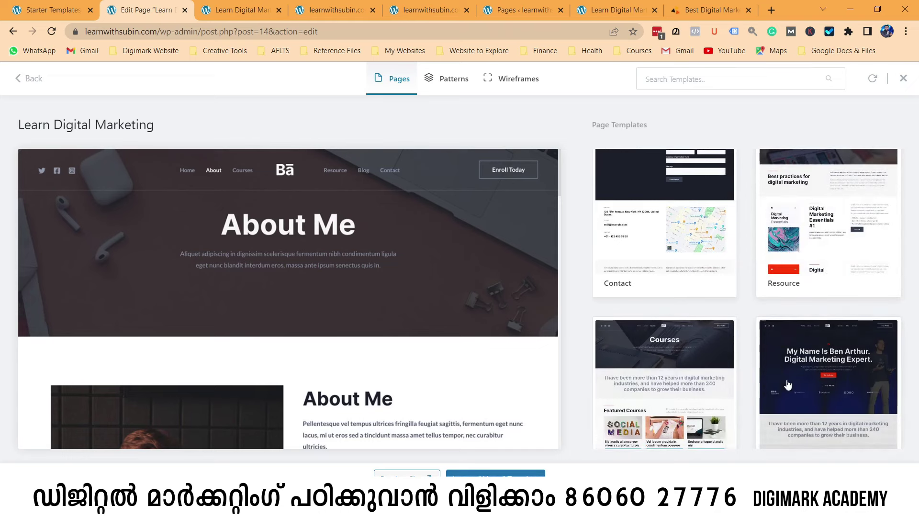
scroll(787, 384, down, 2)
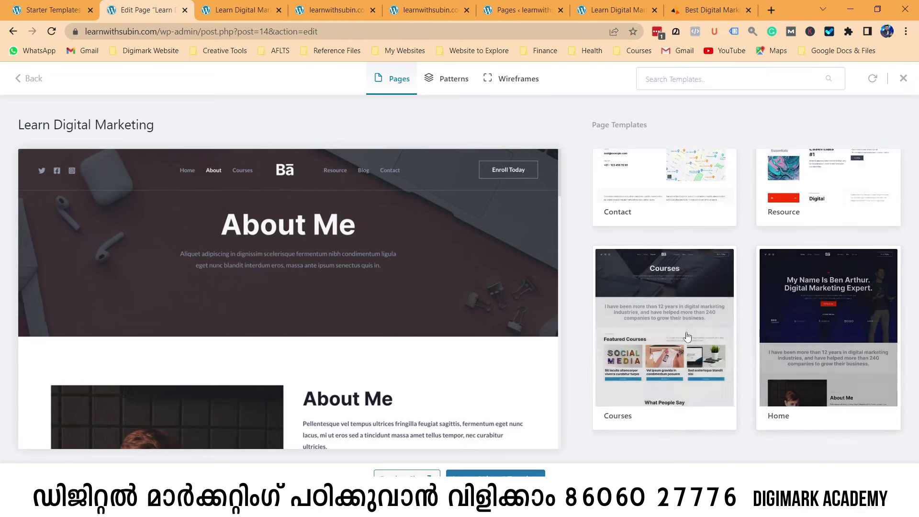
scroll(673, 335, up, 5)
scroll(674, 335, up, 3)
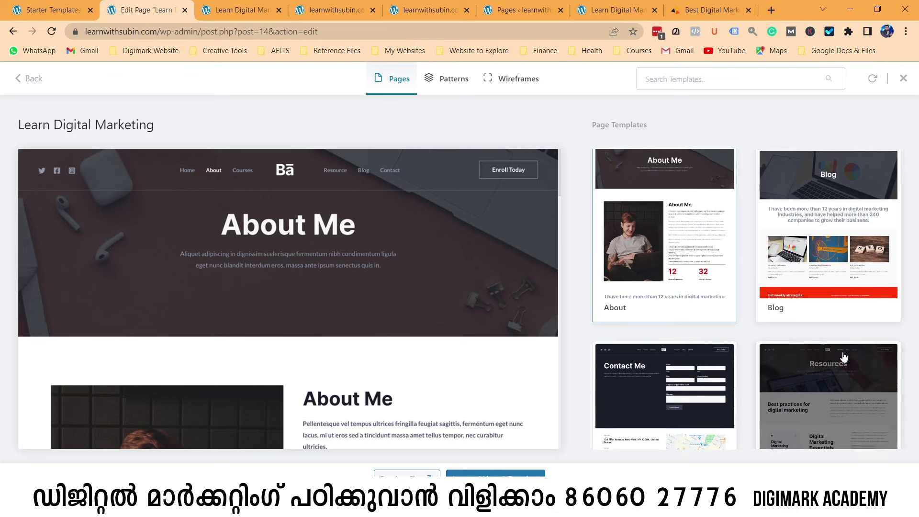
scroll(806, 302, down, 5)
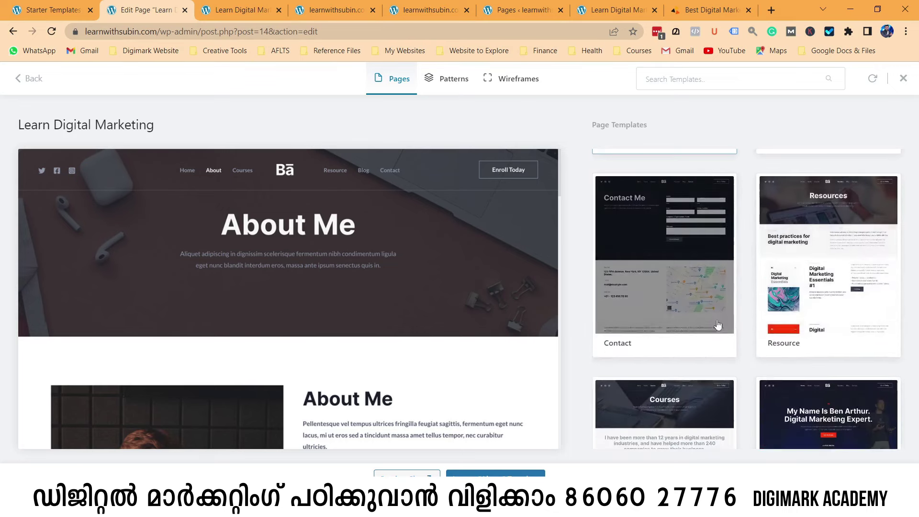
Preview the Resource page template and scroll through its contents.
click(809, 266)
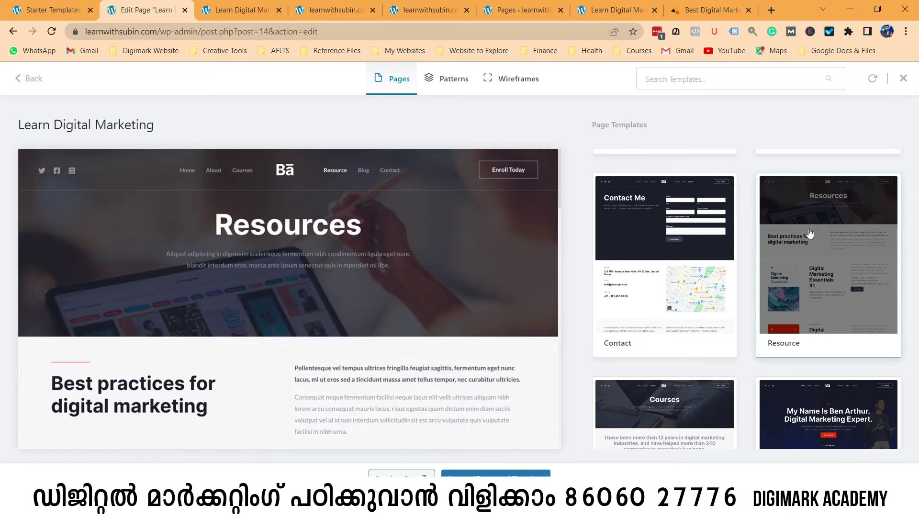
scroll(135, 204, down, 5)
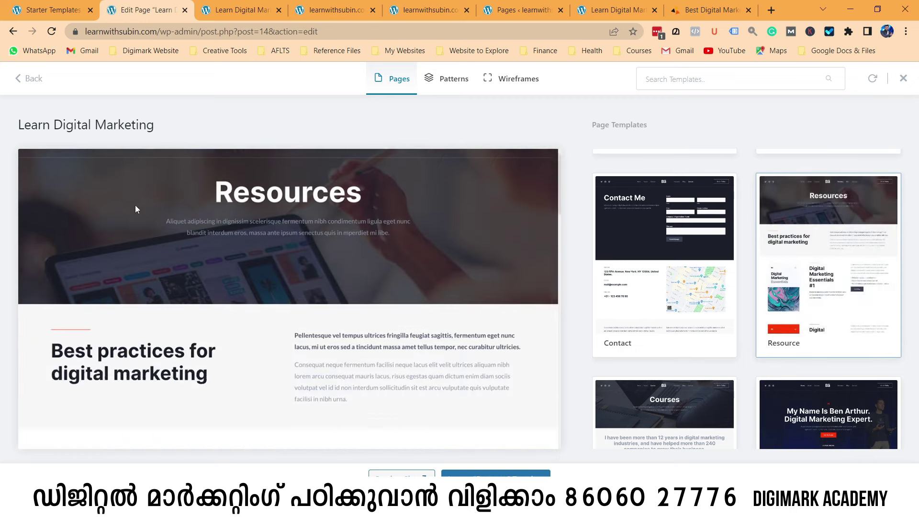
scroll(329, 330, down, 10)
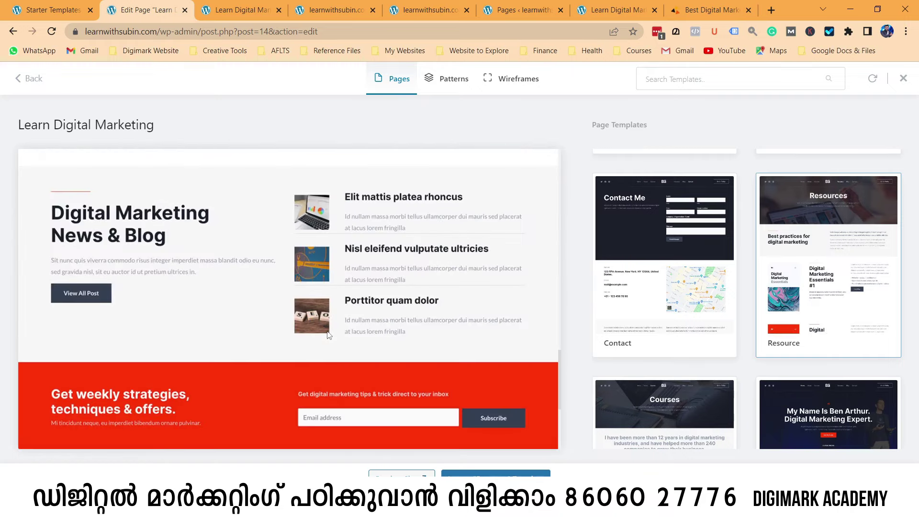
scroll(329, 338, up, 5)
scroll(329, 338, up, 10)
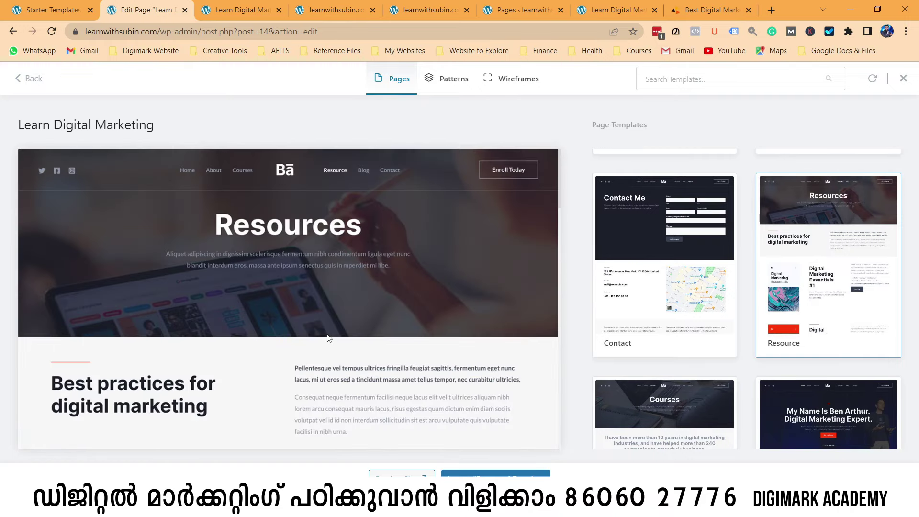
scroll(329, 337, down, 5)
Compare with the live Learn Digital Marketing and home page tabs, then return to the template picker.
click(53, 9)
click(158, 5)
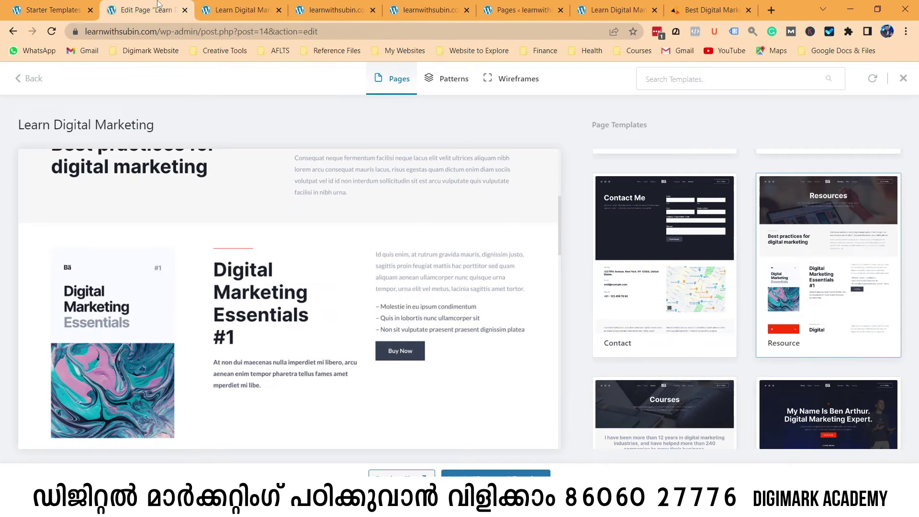
click(246, 10)
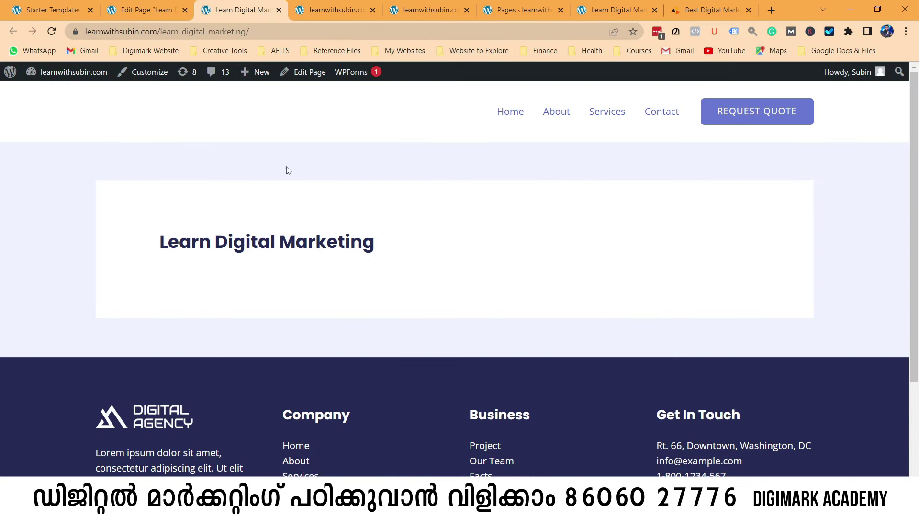
click(325, 9)
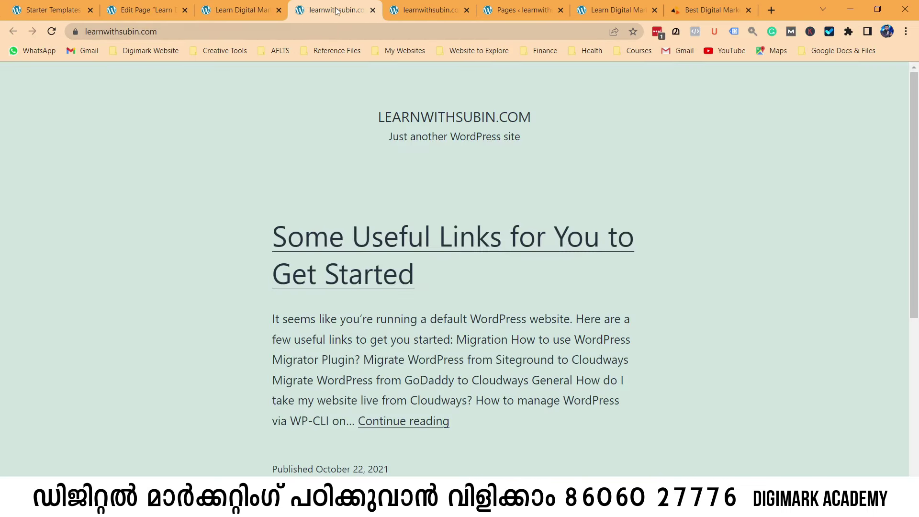
click(432, 8)
click(240, 10)
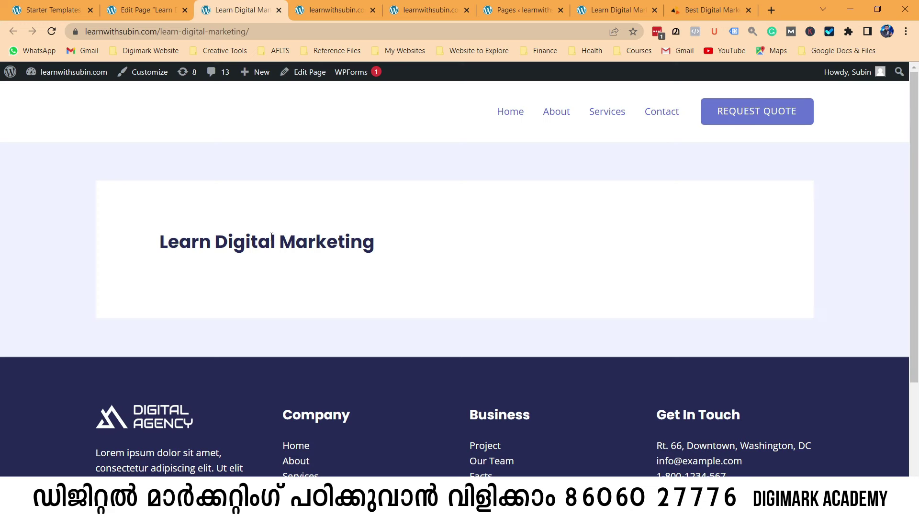
click(146, 9)
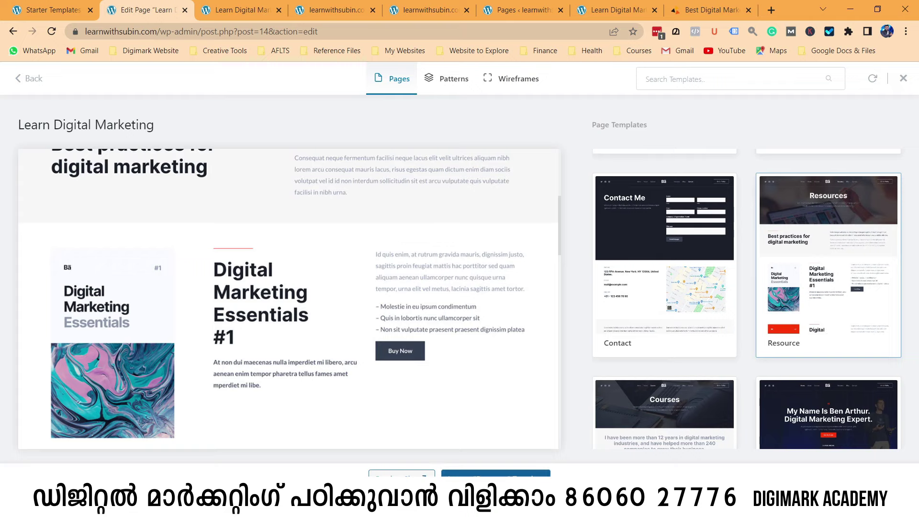
Import the Resource template into the Learn Digital Marketing page and update the page.
click(495, 473)
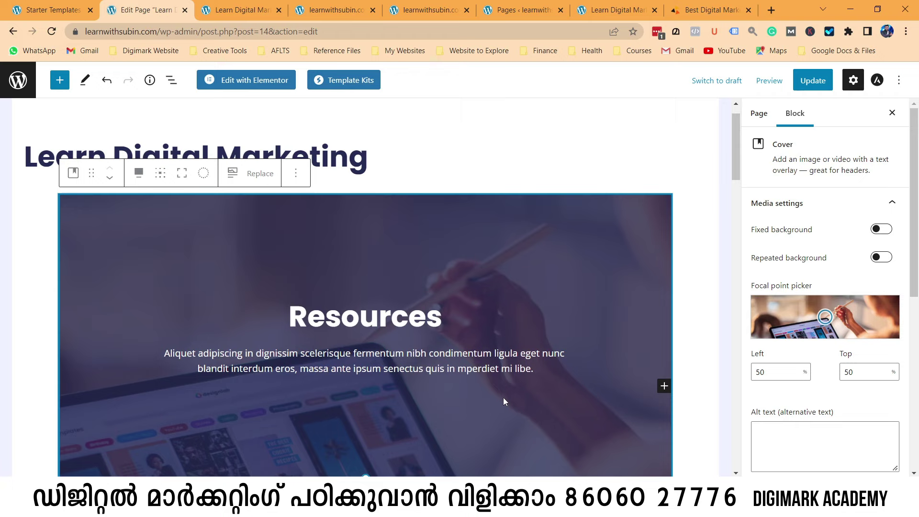
click(807, 85)
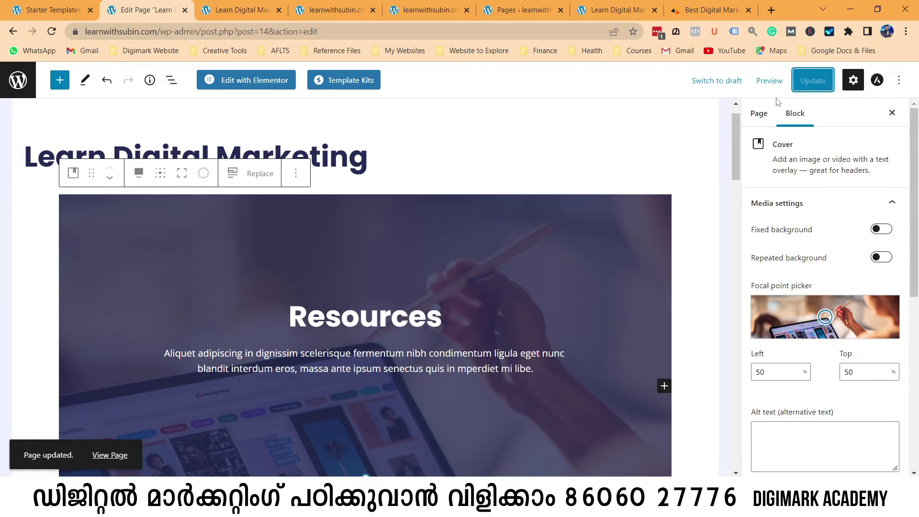
click(769, 81)
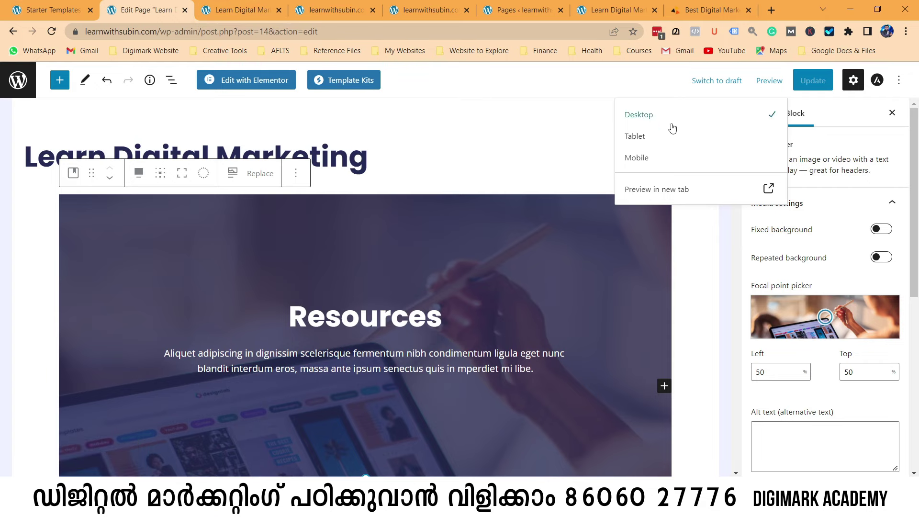
Preview the page in a new tab and scroll through the Resources, best practices and blog sections.
click(674, 189)
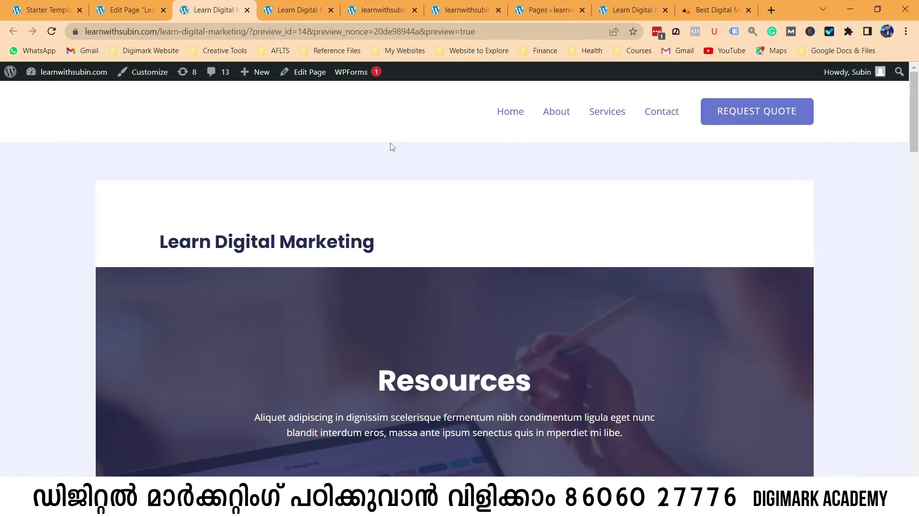
scroll(411, 260, down, 15)
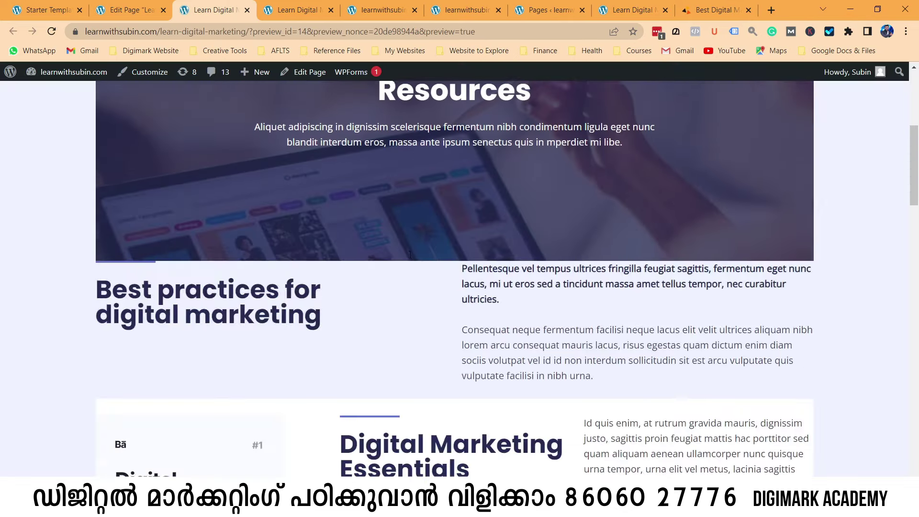
scroll(414, 261, down, 10)
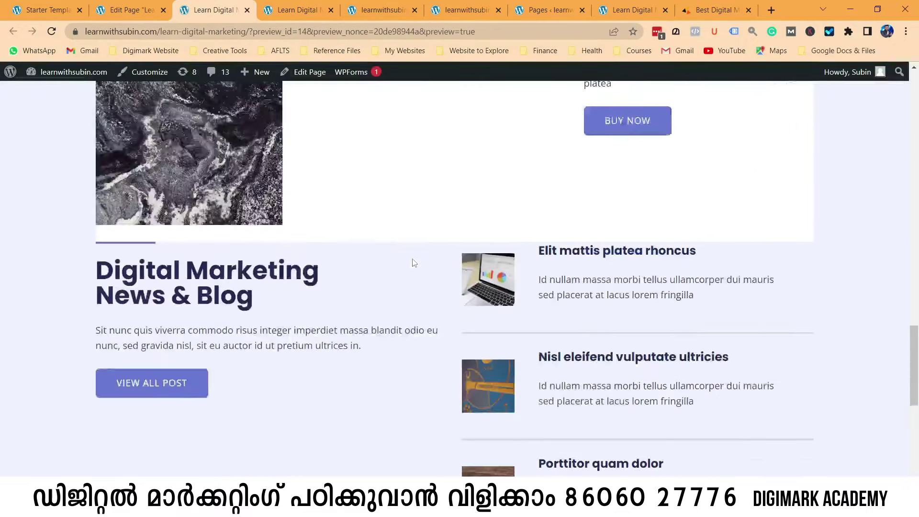
scroll(417, 271, up, 15)
scroll(417, 275, up, 10)
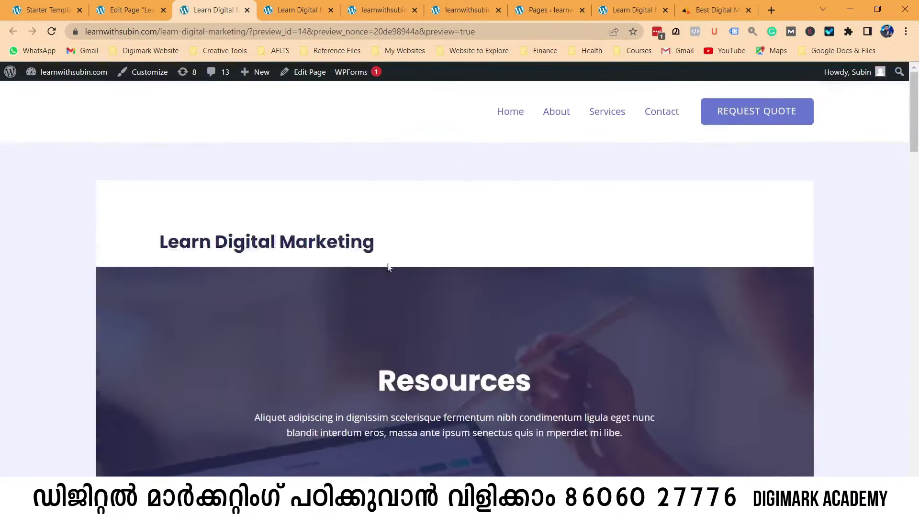
click(137, 10)
click(665, 189)
Back in the editor, inspect the Resources cover block's advanced settings.
click(137, 10)
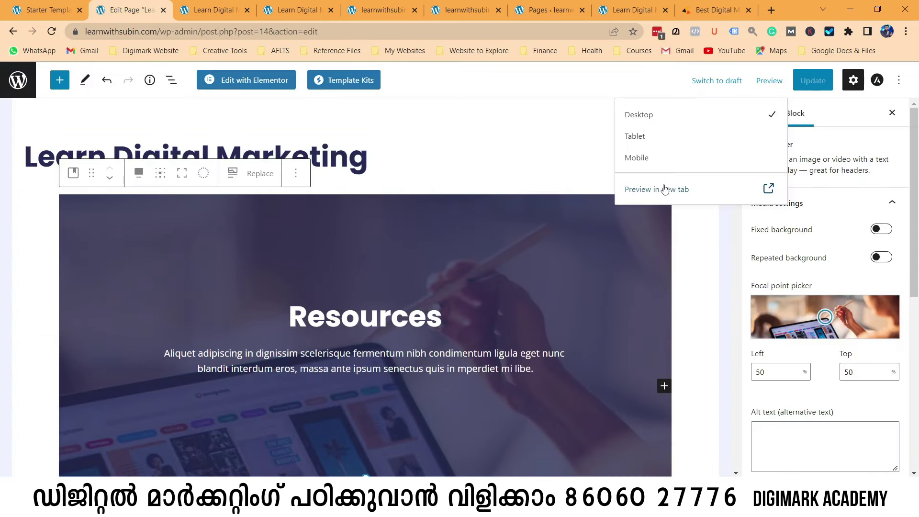
click(725, 259)
scroll(775, 335, down, 6)
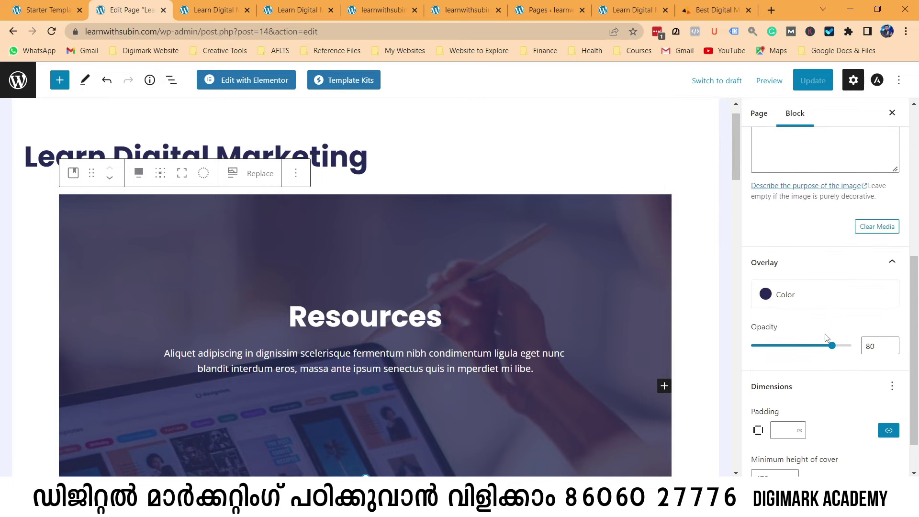
scroll(790, 320, down, 1)
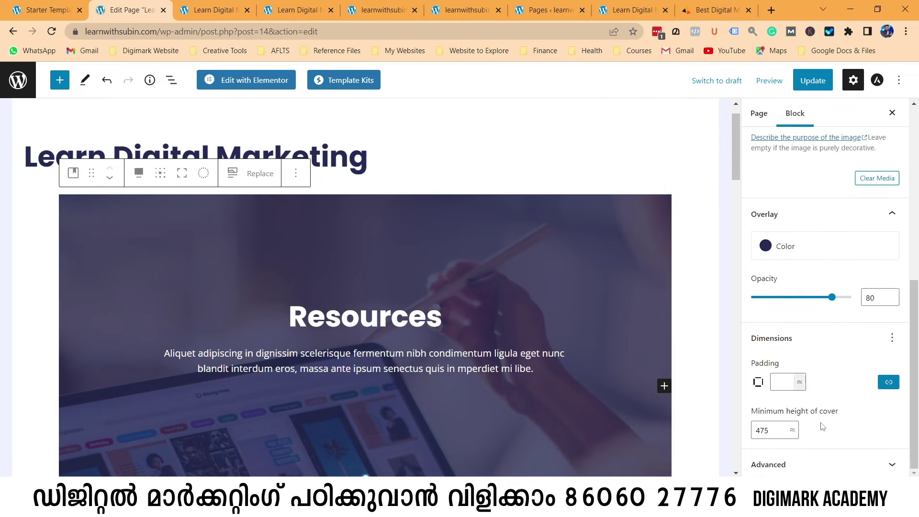
click(856, 463)
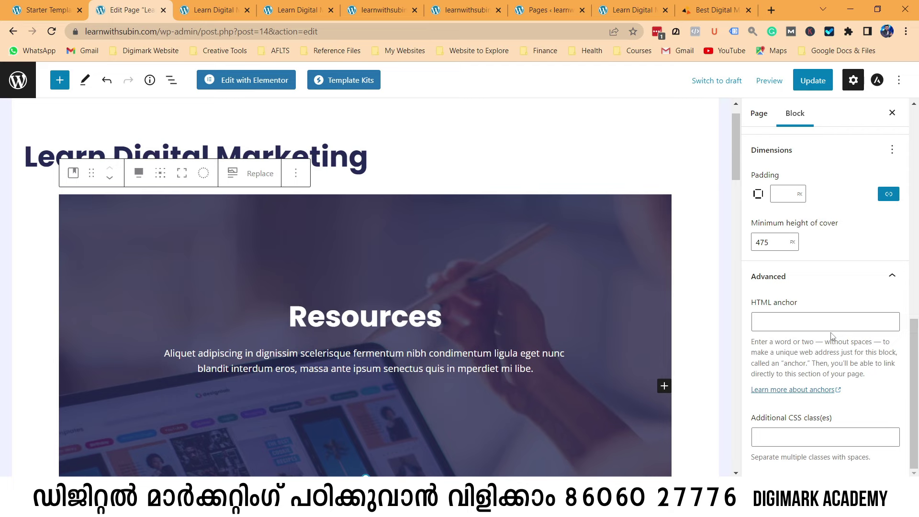
scroll(830, 337, up, 10)
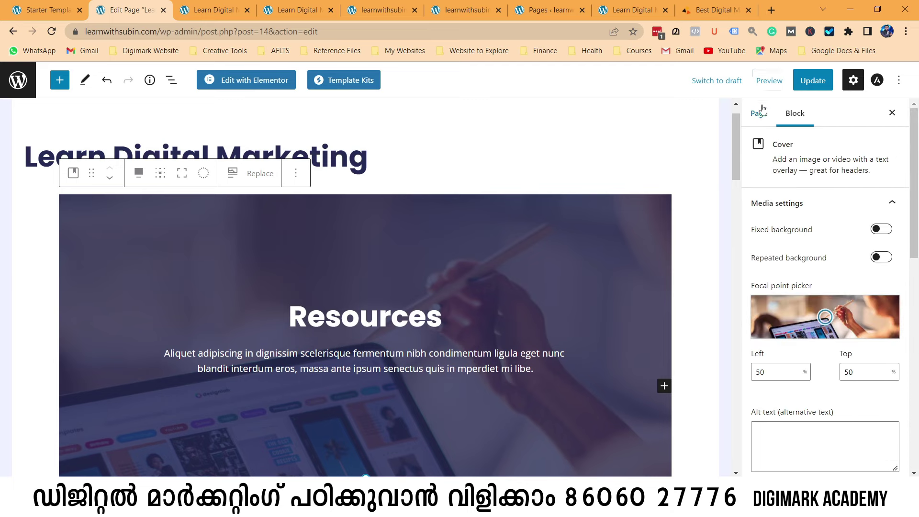
Set the page template to Elementor Full Width and update the page.
click(763, 122)
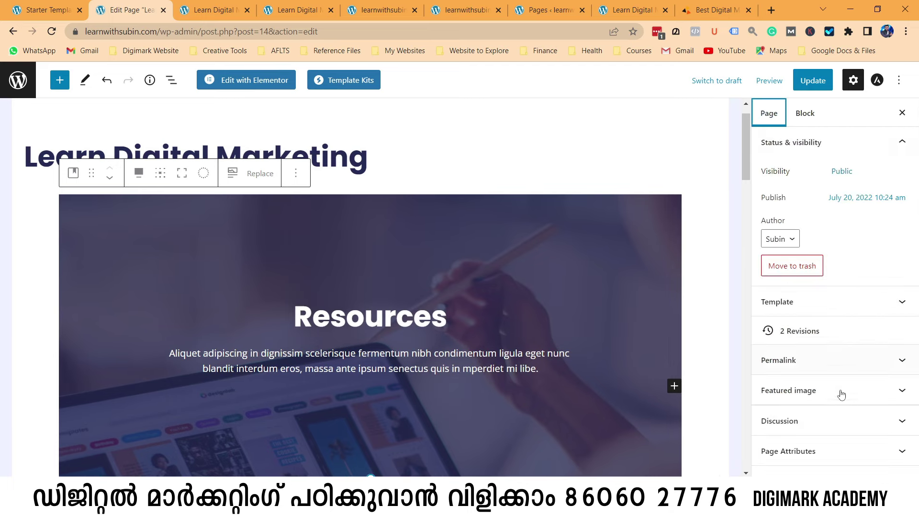
click(901, 307)
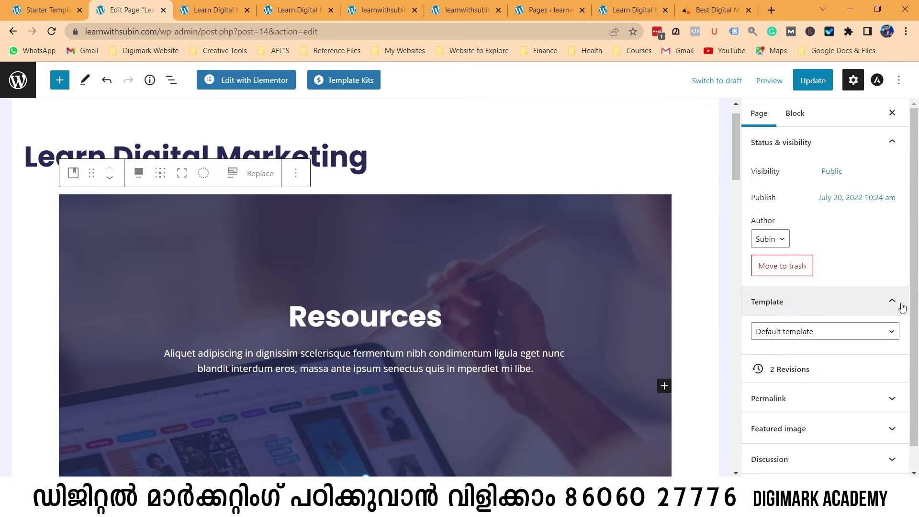
click(889, 333)
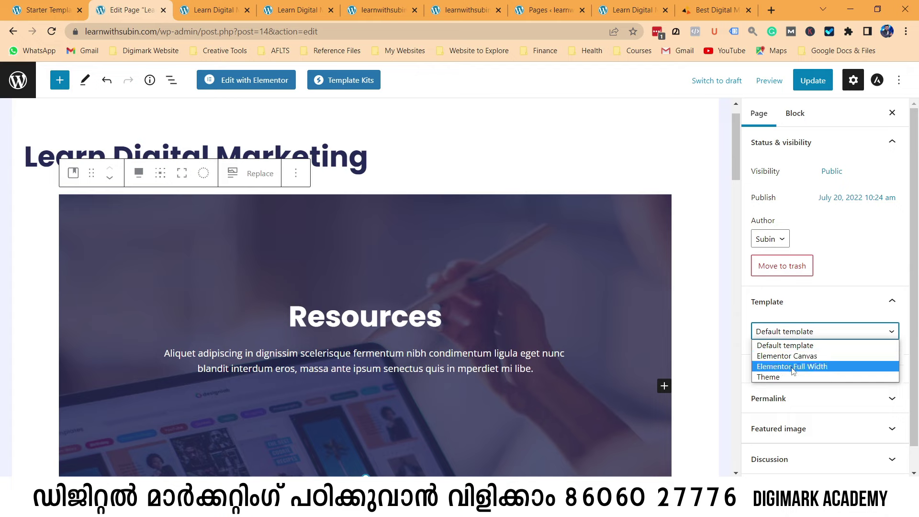
click(791, 367)
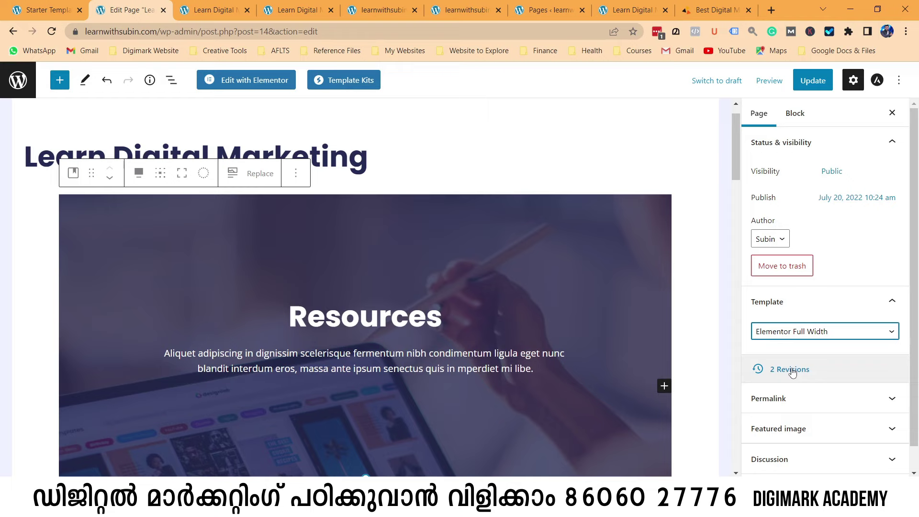
click(817, 86)
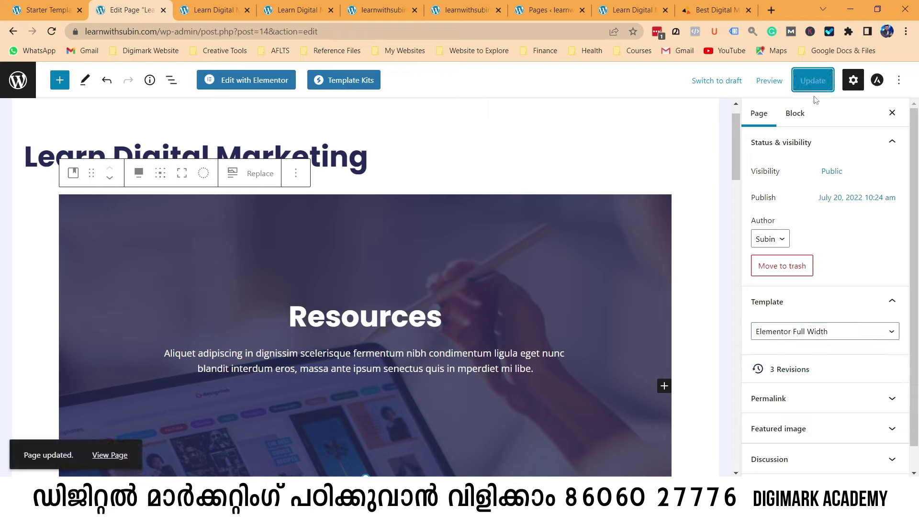
click(768, 80)
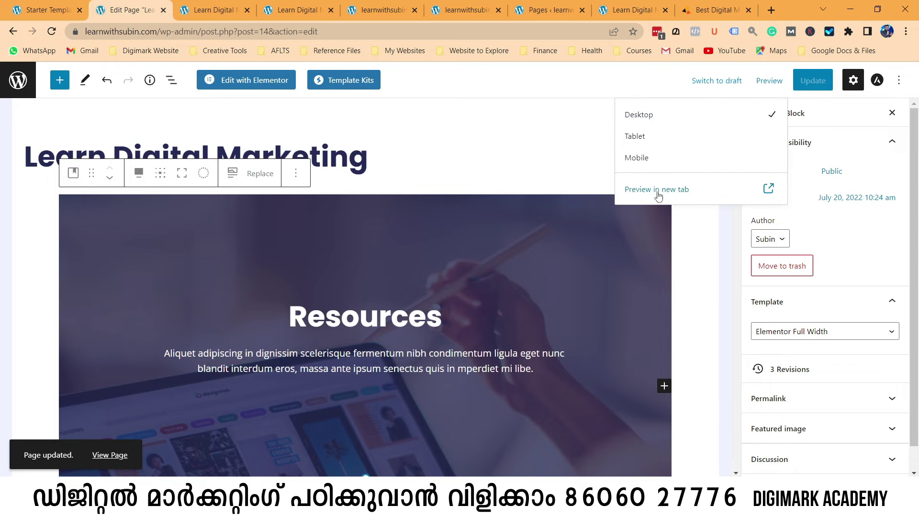
Preview the updated page in a new tab to check the full-width Resources cover.
click(658, 192)
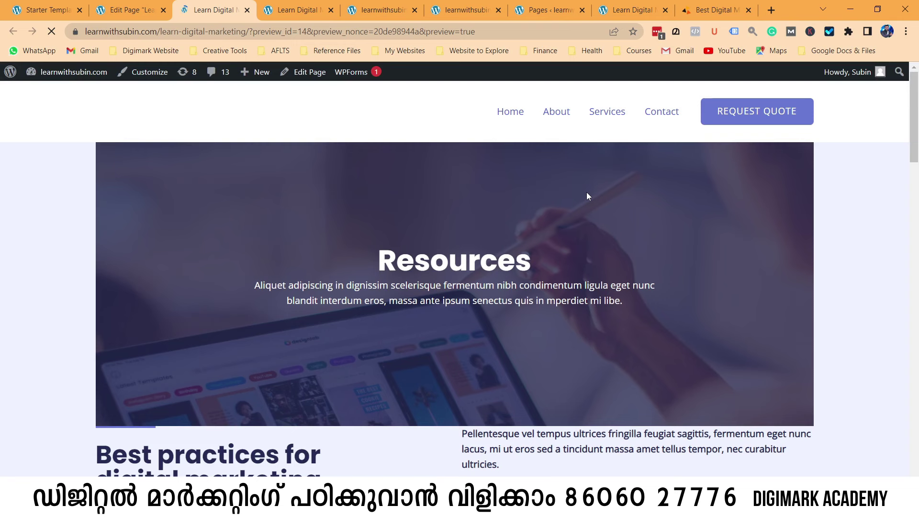
scroll(595, 235, down, 9)
scroll(609, 343, up, 5)
scroll(609, 338, up, 4)
Switch the page template to Elementor Canvas and update the page.
click(132, 10)
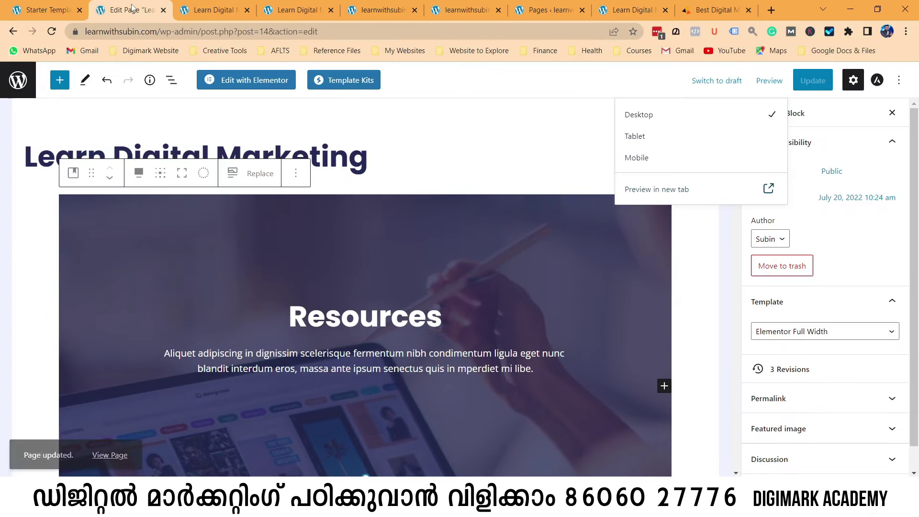
scroll(813, 340, down, 1)
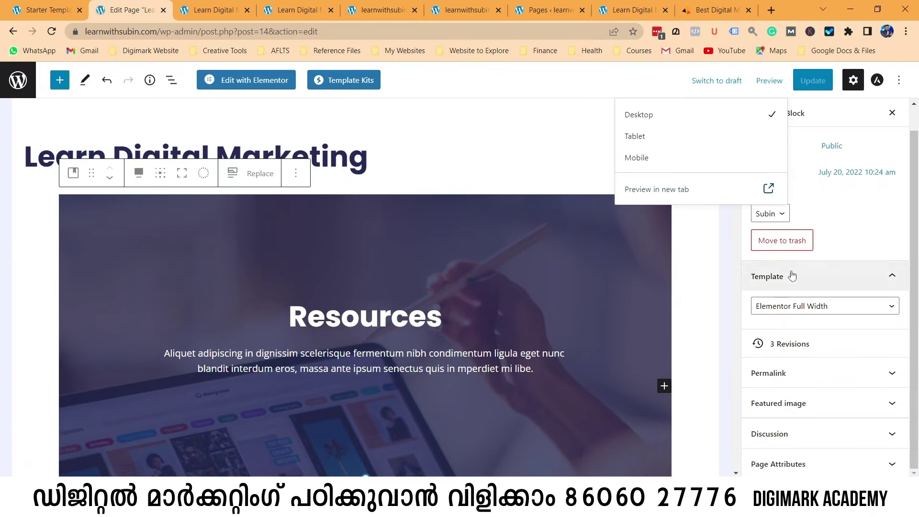
click(842, 307)
click(808, 334)
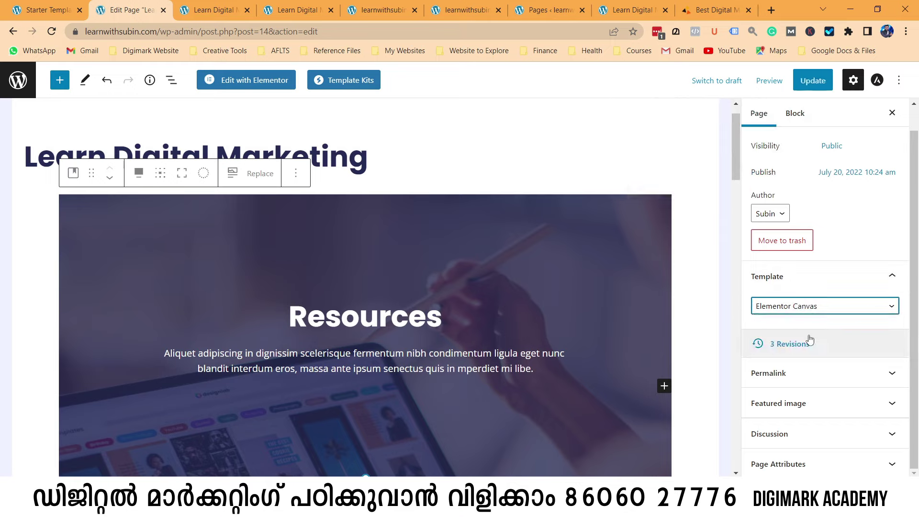
click(812, 81)
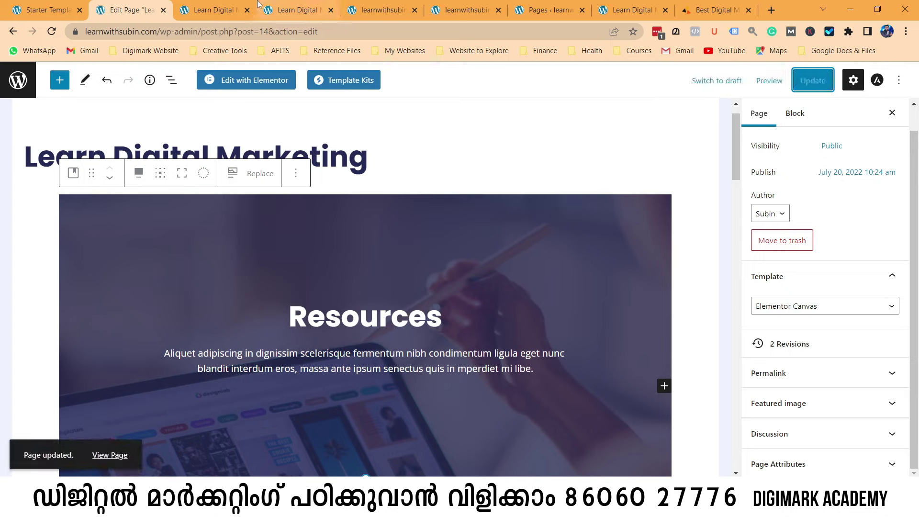
Preview the page in a new tab, scroll through it, then go to the site's Home page.
click(769, 80)
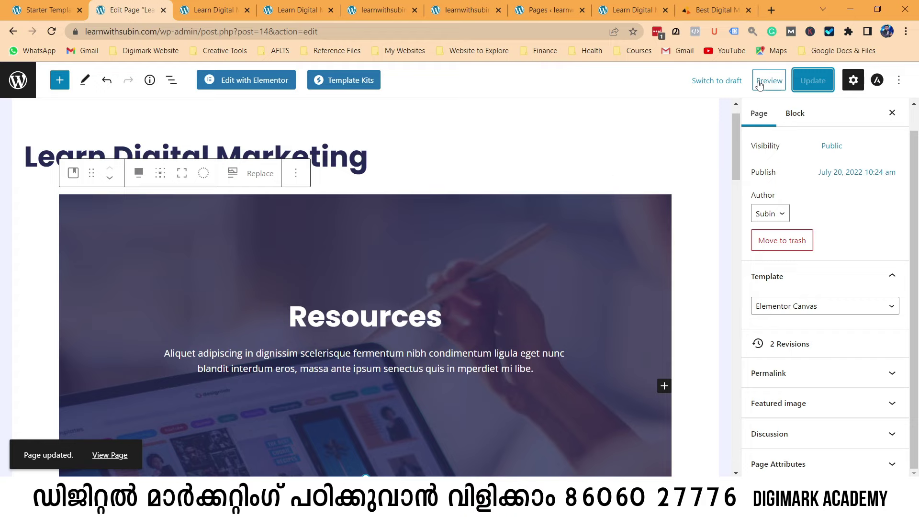
click(685, 190)
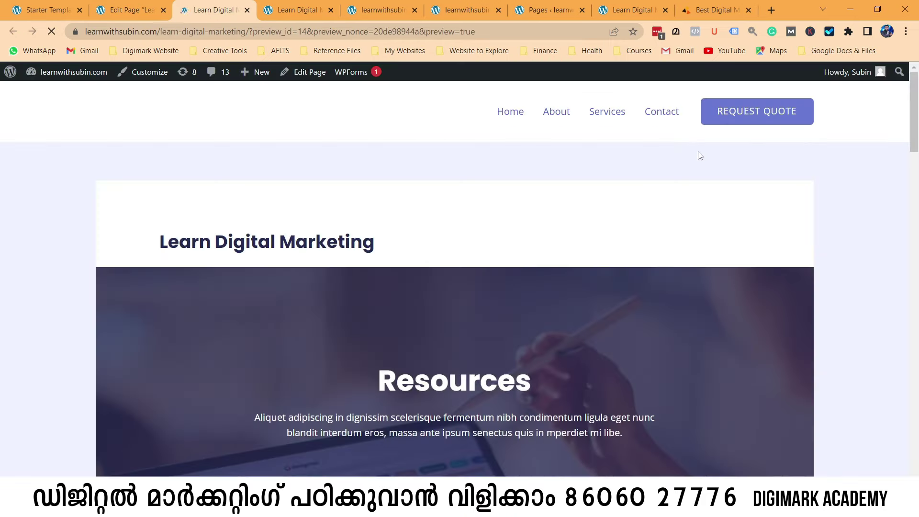
scroll(691, 242, down, 15)
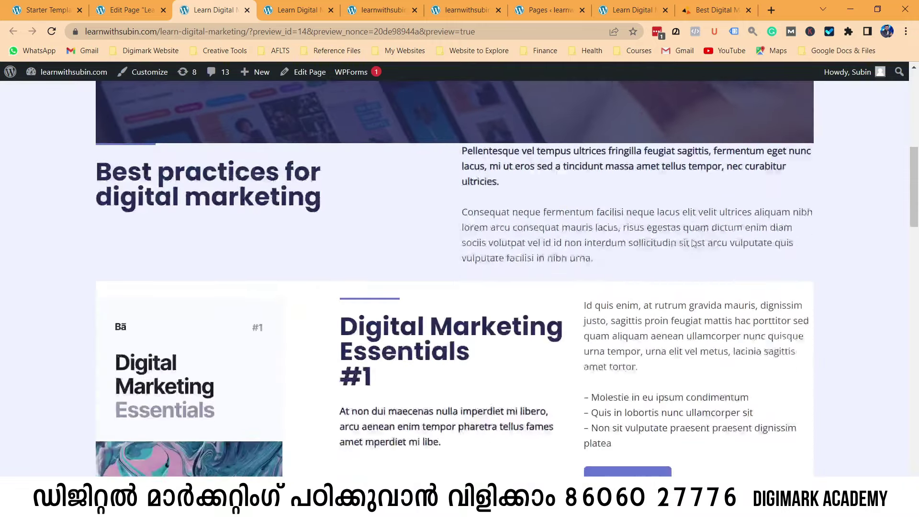
scroll(694, 243, down, 15)
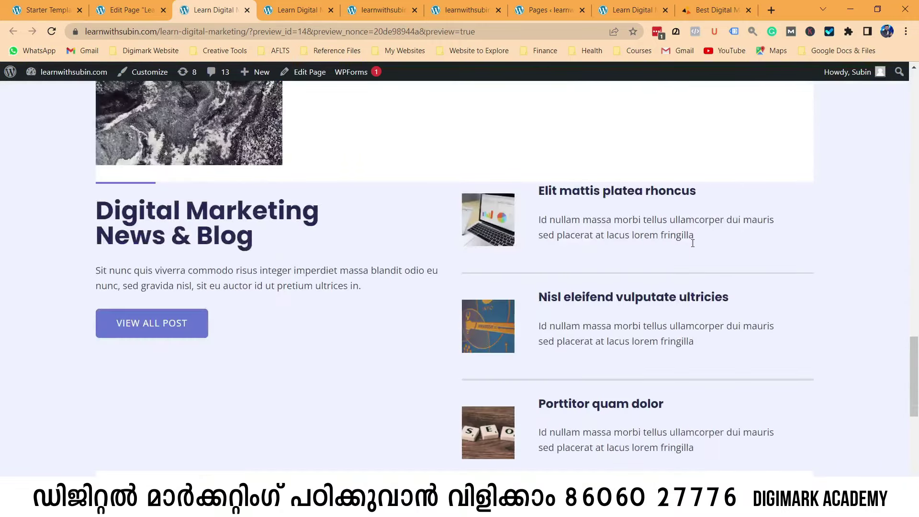
scroll(692, 250, up, 20)
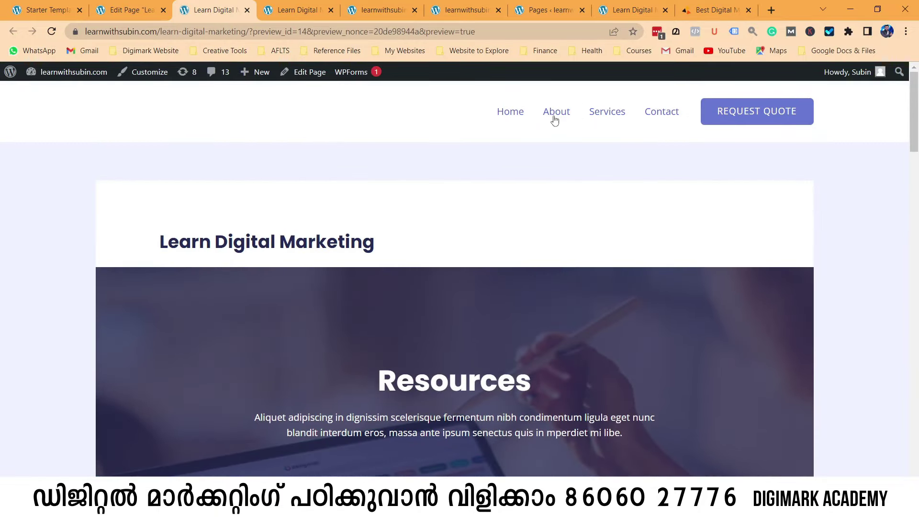
click(506, 115)
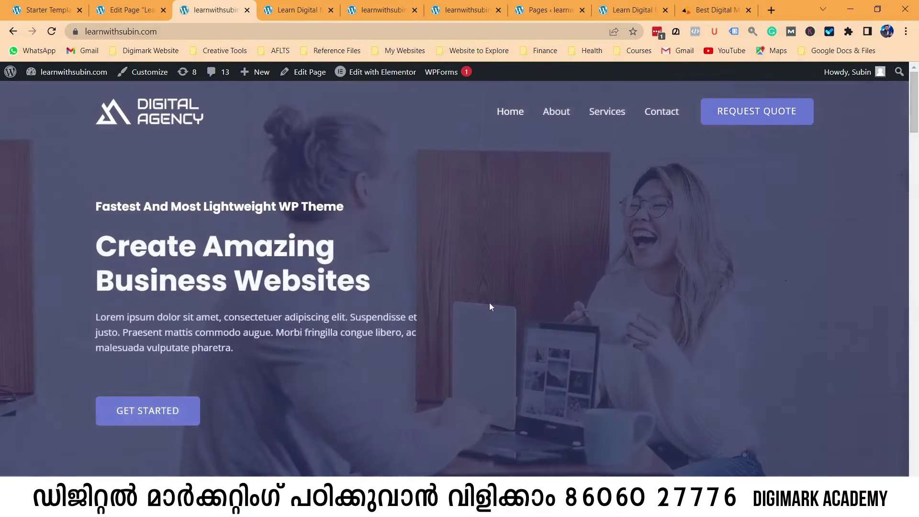
Visit the site's Services and Contact pages, then return to the Edit Page tab.
click(556, 117)
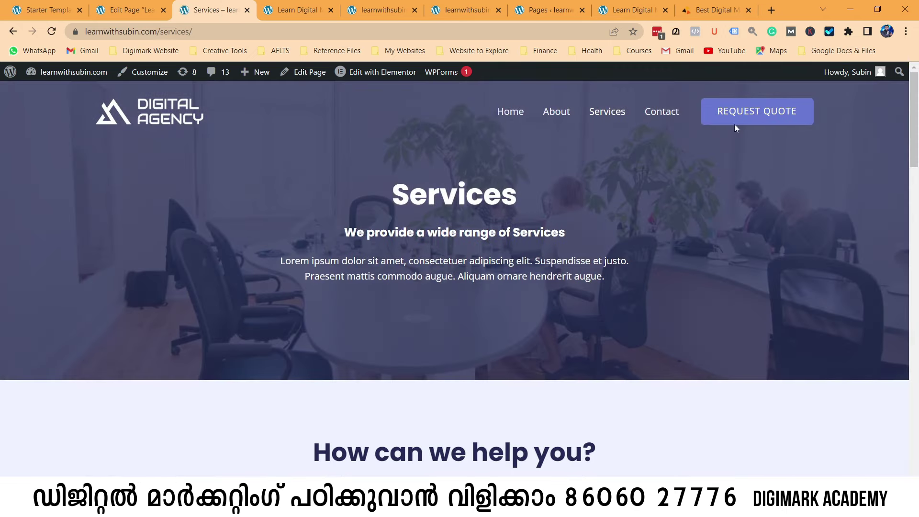
click(662, 113)
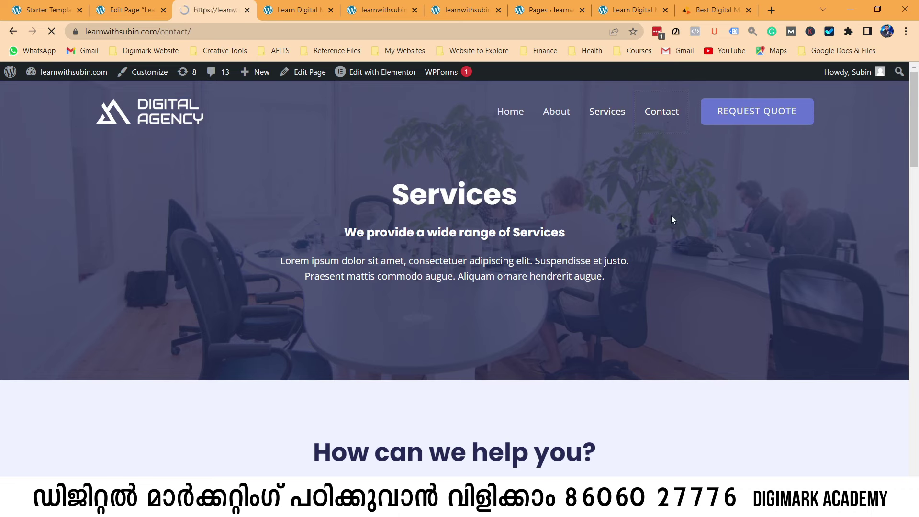
scroll(665, 291, down, 4)
scroll(665, 291, down, 5)
scroll(665, 288, up, 12)
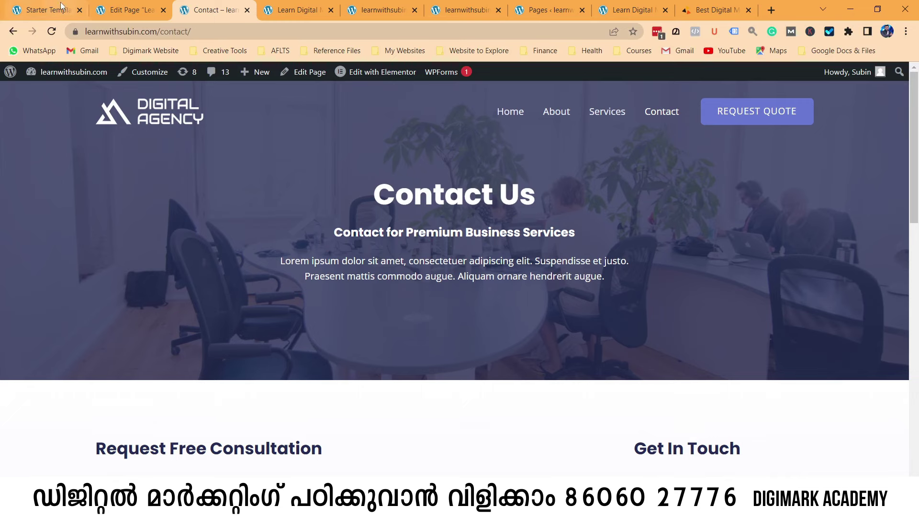
click(127, 10)
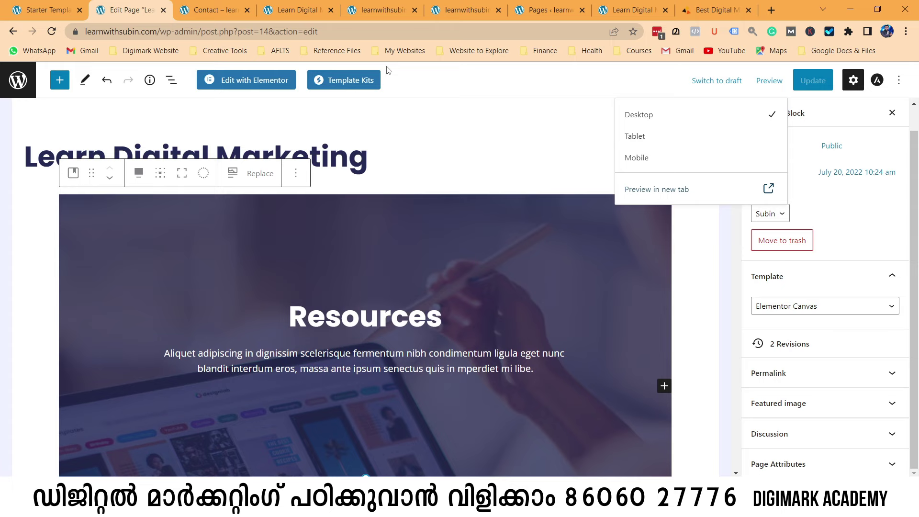
Review the Digimark reference site, then close the editor's Preview dropdown.
click(713, 10)
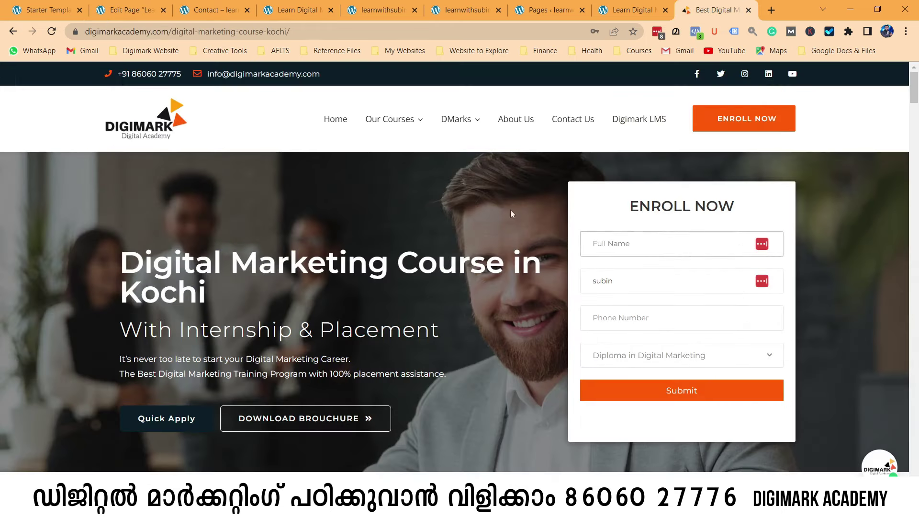
scroll(410, 277, down, 4)
scroll(410, 277, down, 15)
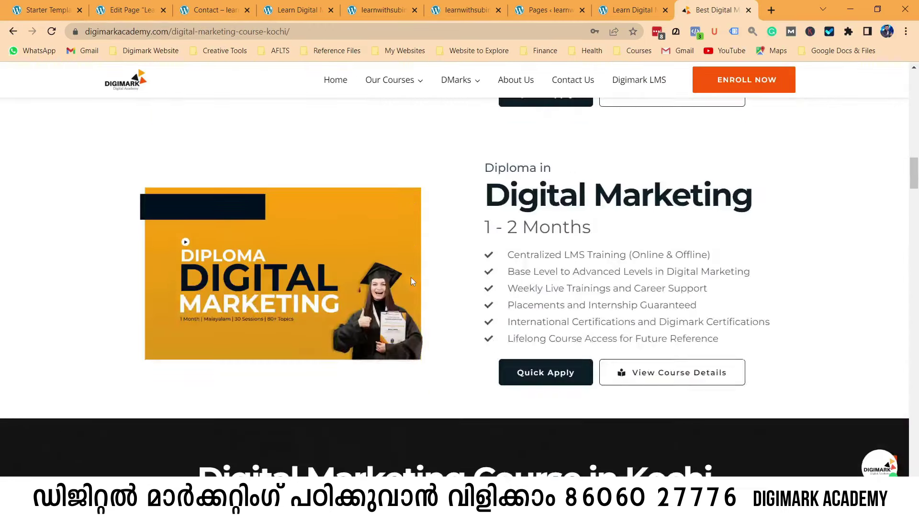
scroll(362, 312, up, 20)
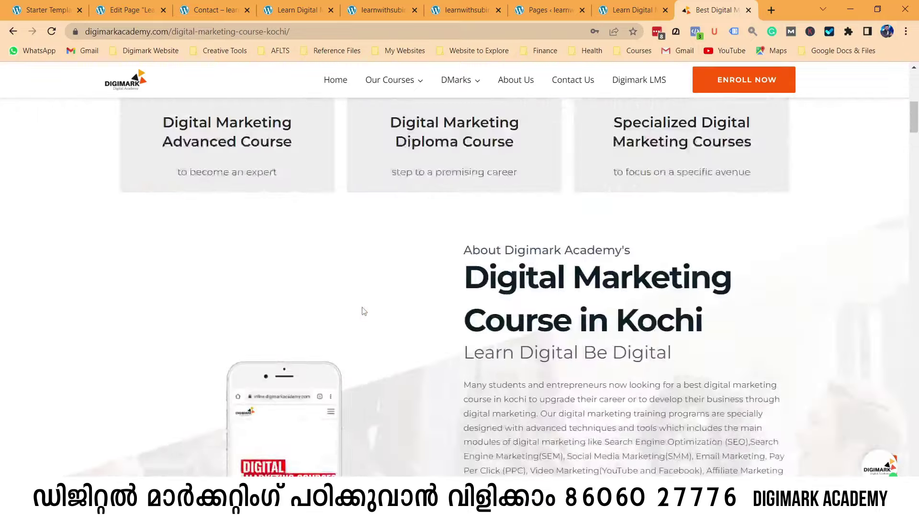
click(127, 10)
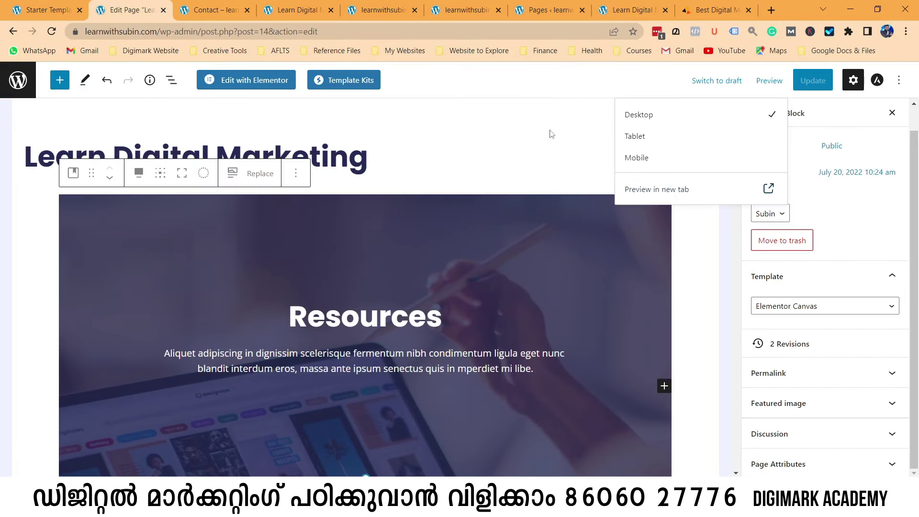
click(568, 94)
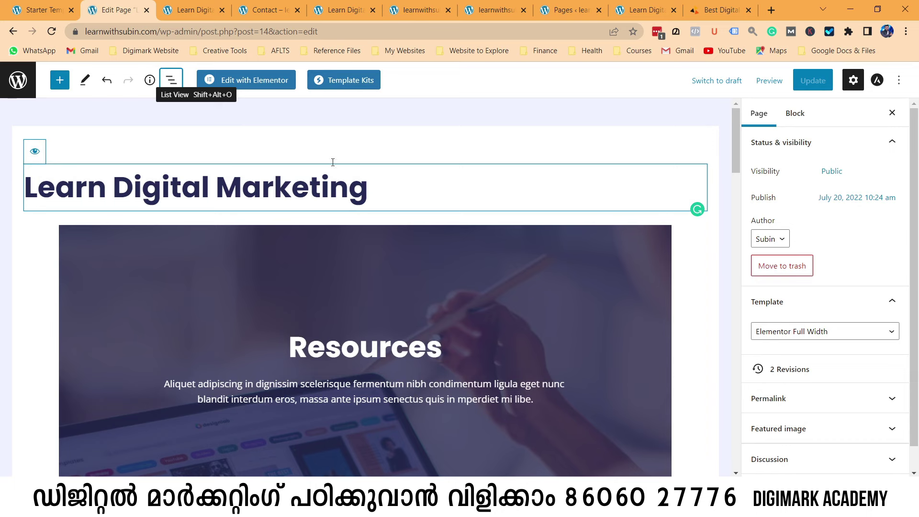
Hide the page title with the Disable Title eye icon so the Resources cover leads.
scroll(387, 225, down, 3)
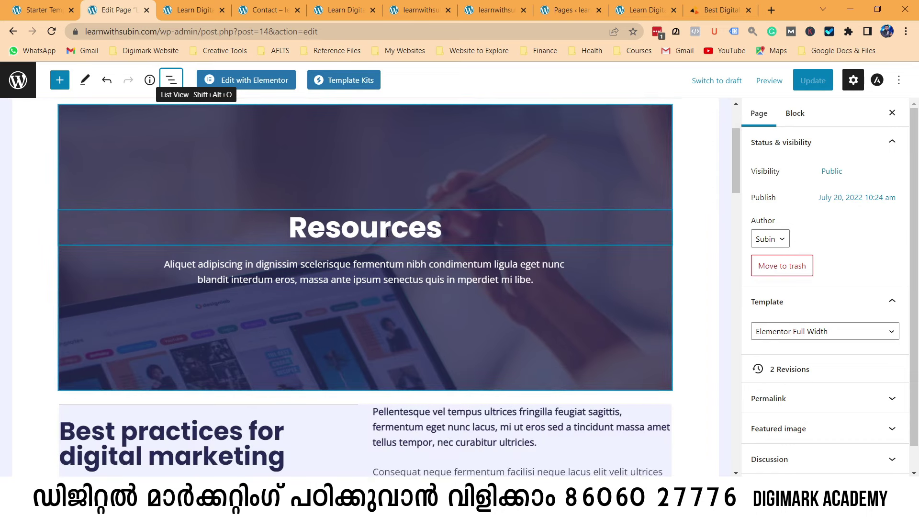
click(388, 233)
scroll(385, 238, up, 3)
click(349, 188)
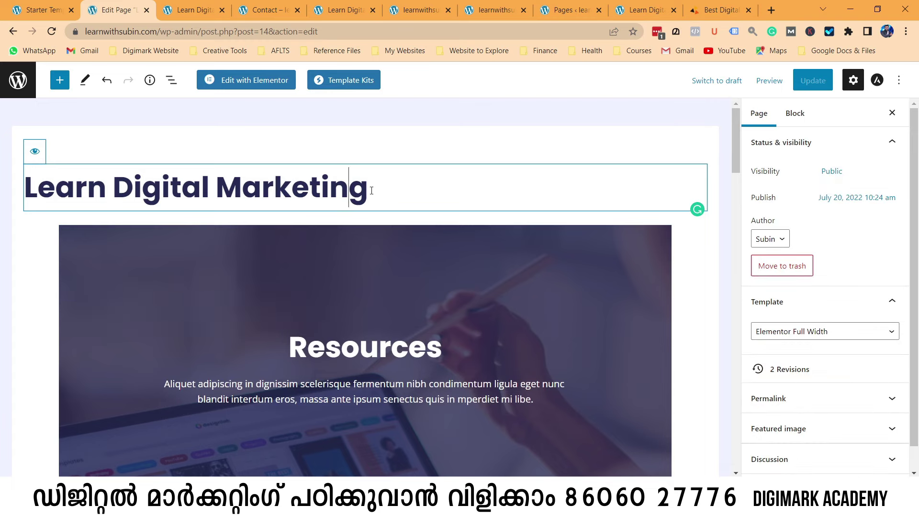
click(35, 152)
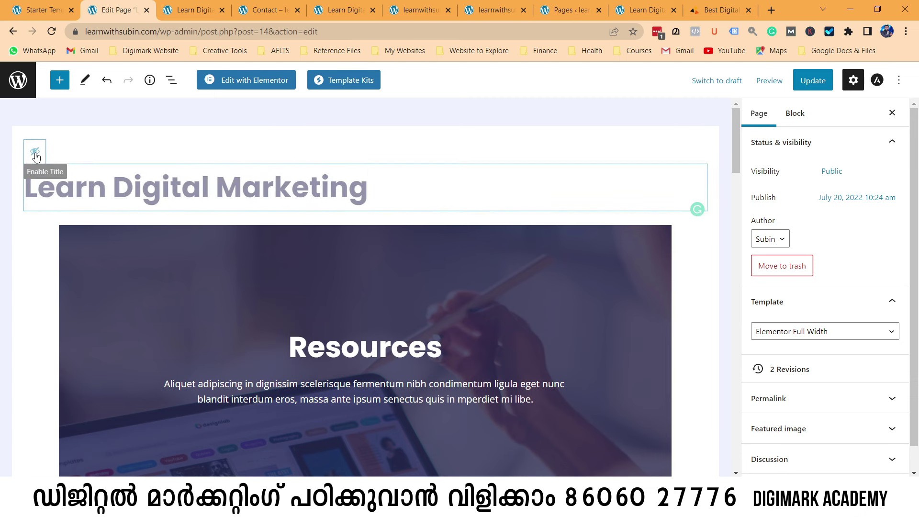
scroll(351, 227, down, 3)
click(350, 227)
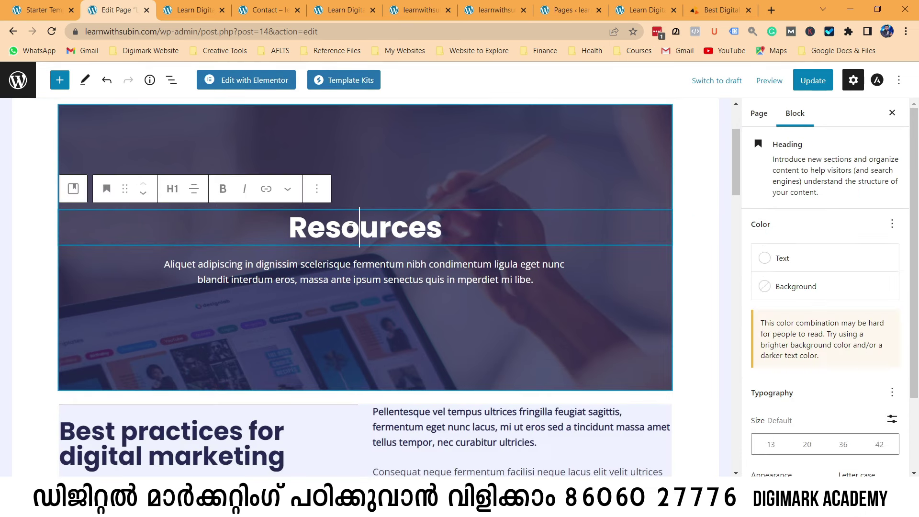
Replace the Resources heading with 'Learn Digital Marketing', kept at level H1.
drag(296, 231, 458, 230)
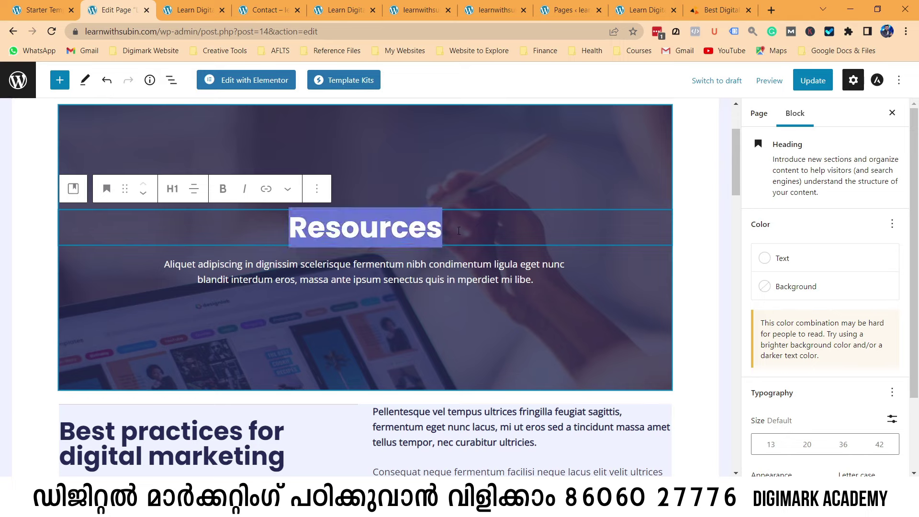
key(BackSpace)
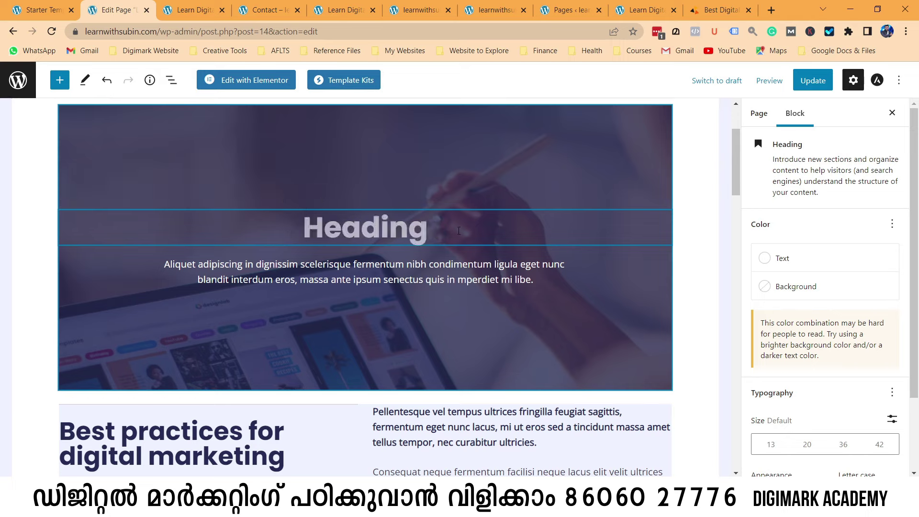
text(Learn Digital Marketi)
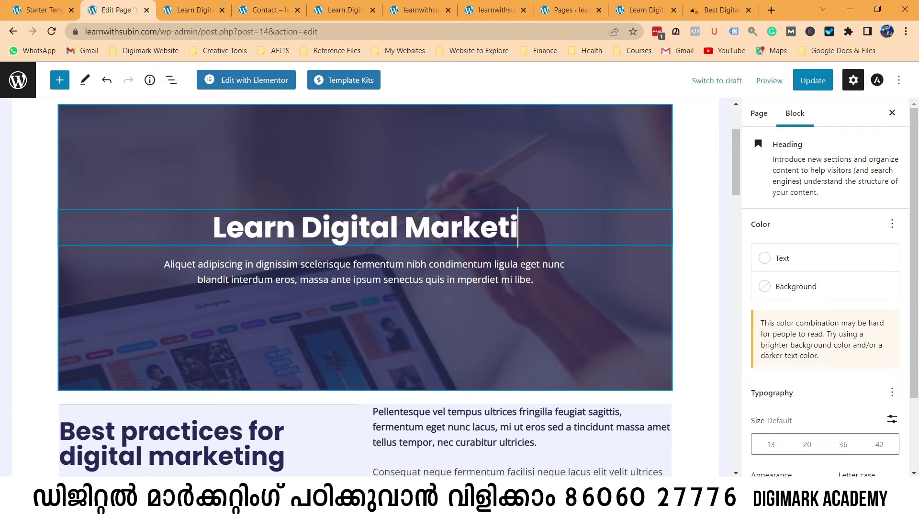
text(ng)
click(555, 187)
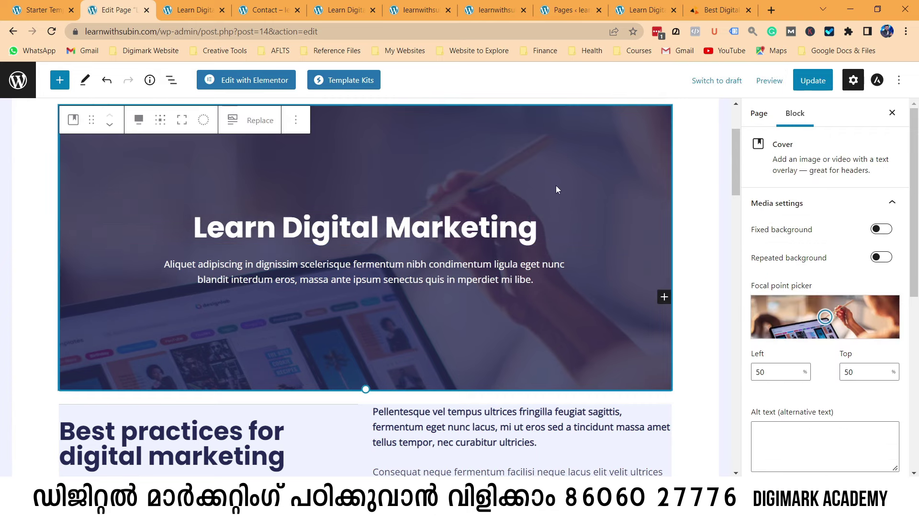
click(485, 239)
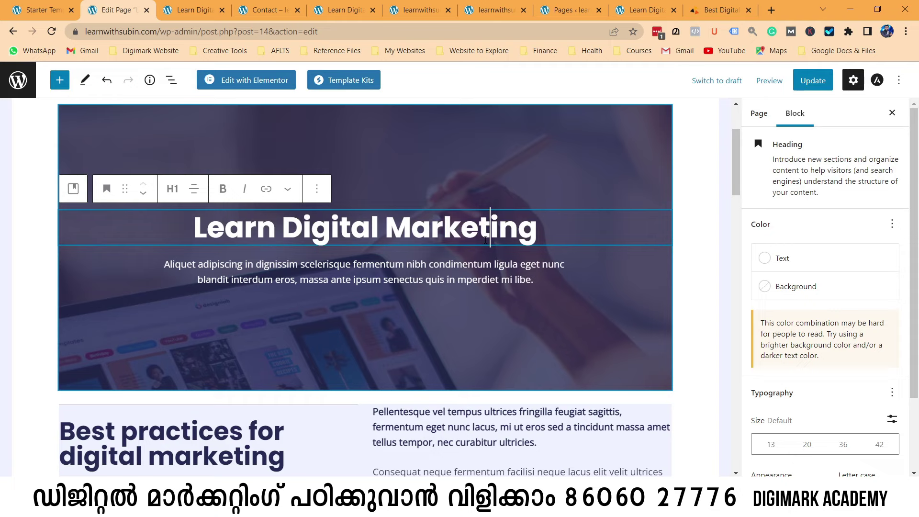
click(172, 190)
click(174, 230)
drag(192, 233, 546, 236)
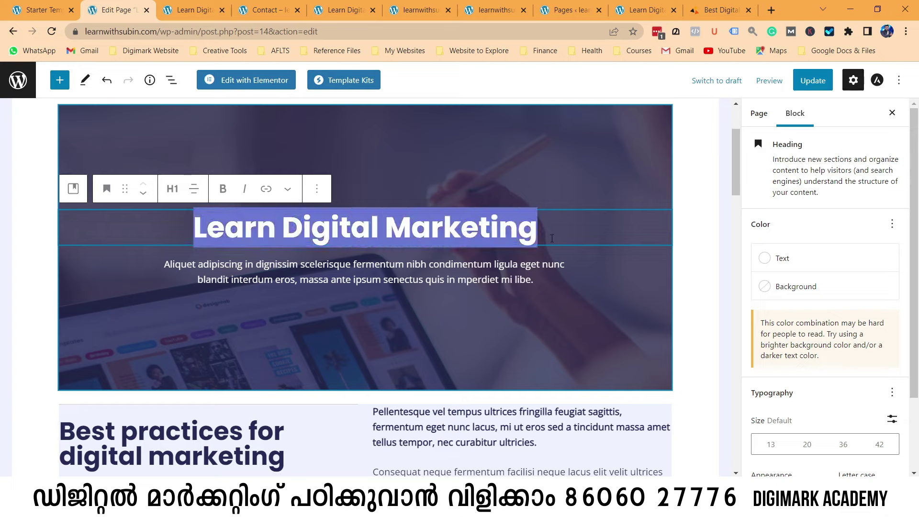
Paste the Digimark tagline 'It's never too late to start your Digital Marketing Career…' over the cover paragraph.
click(445, 279)
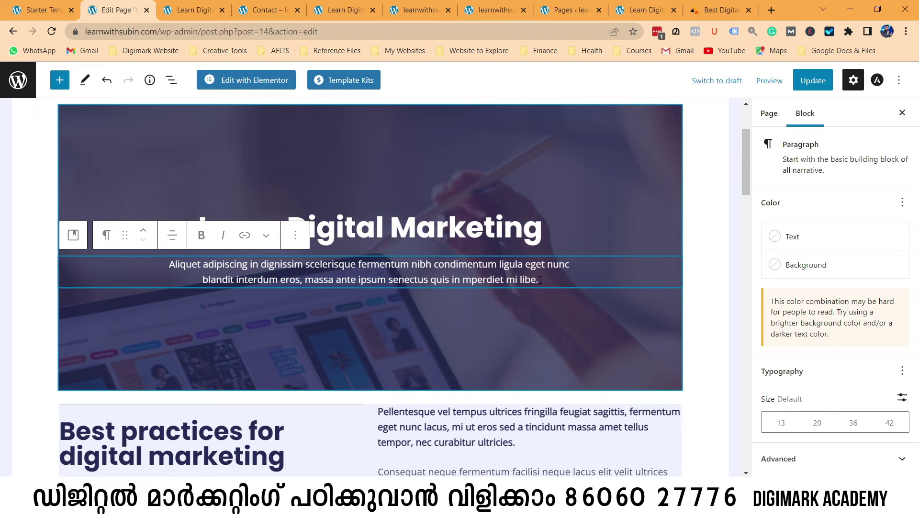
triple_click(539, 280)
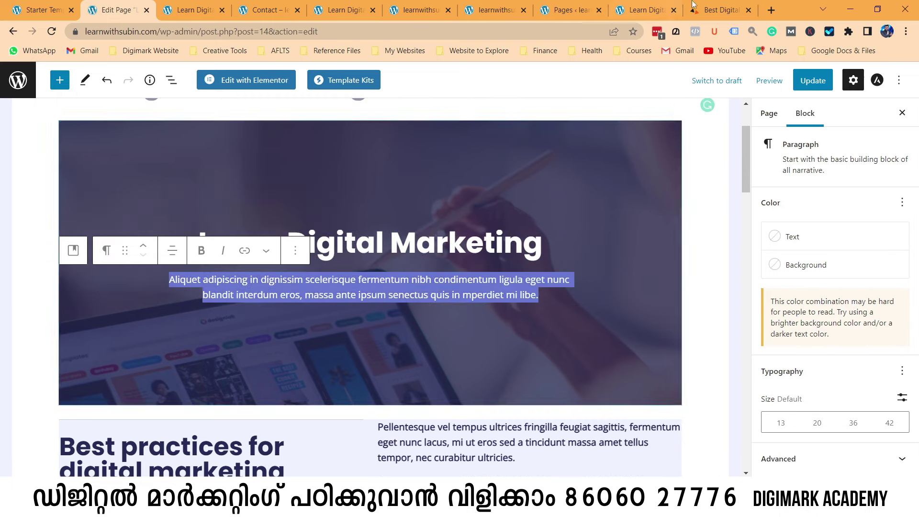
key(ctrl+9)
scroll(415, 269, down, 5)
scroll(127, 235, up, 1)
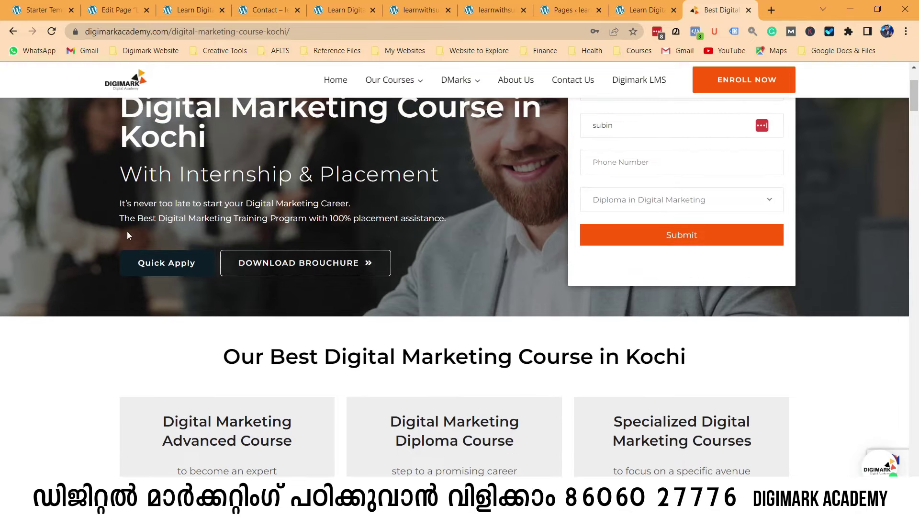
drag(120, 203, 462, 219)
key(ctrl+c)
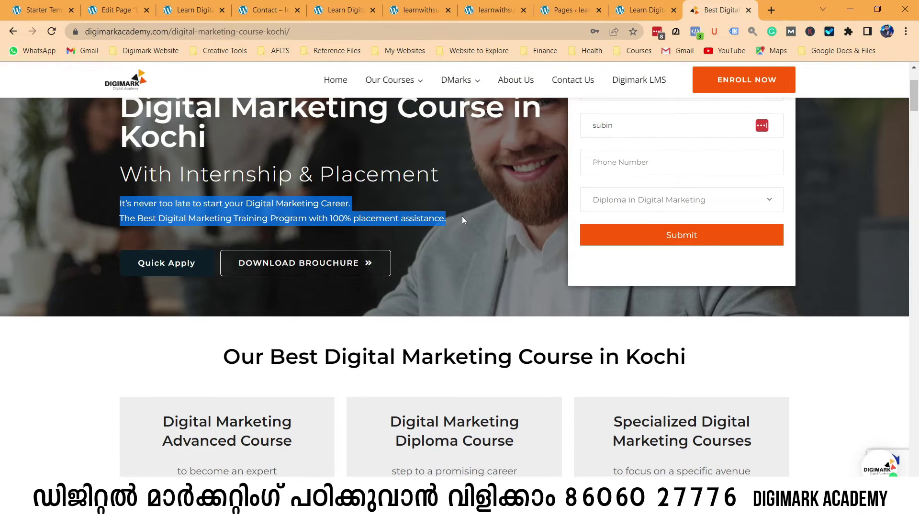
click(193, 9)
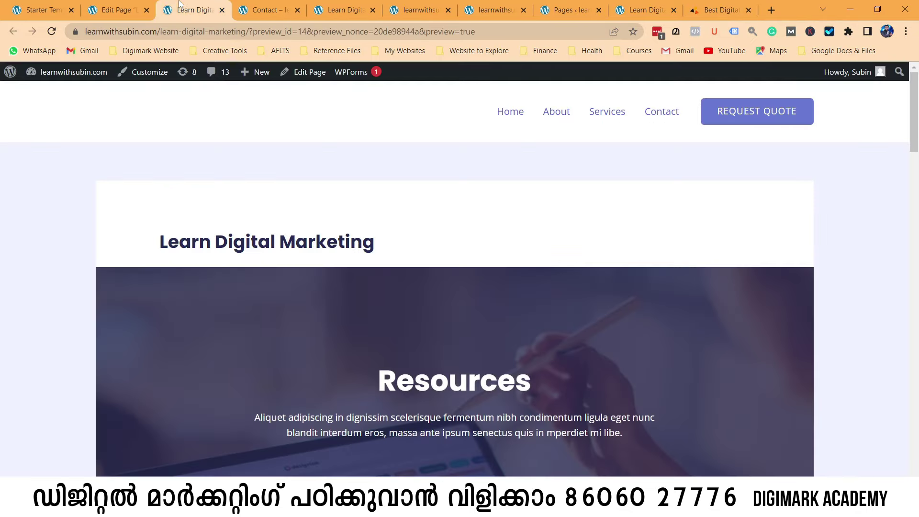
click(134, 6)
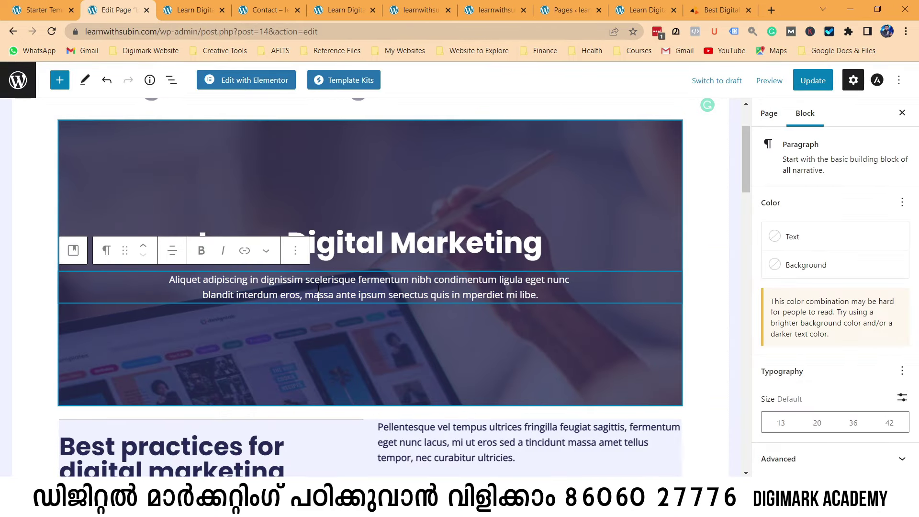
key(ctrl+v)
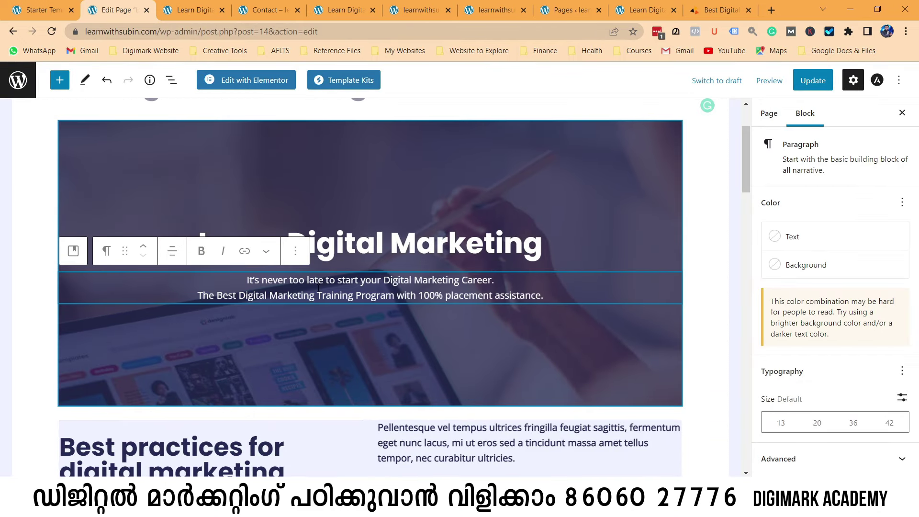
click(452, 185)
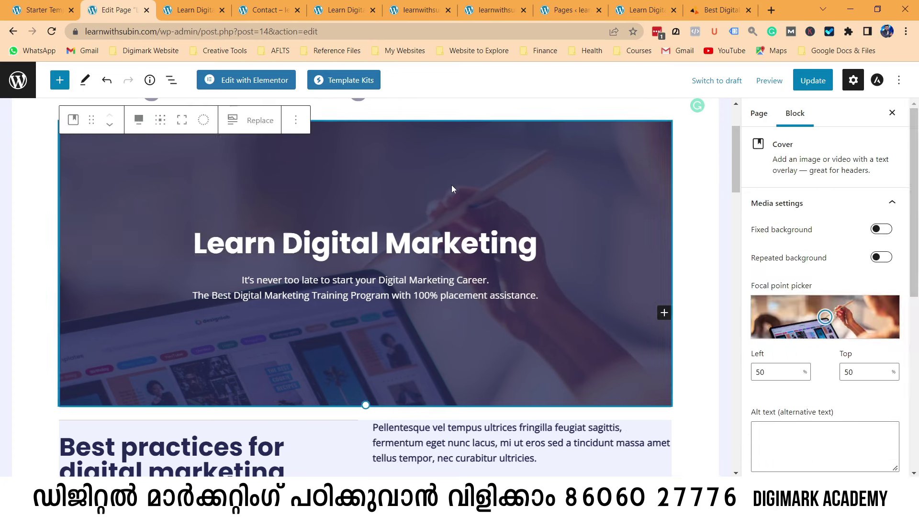
scroll(455, 308, down, 4)
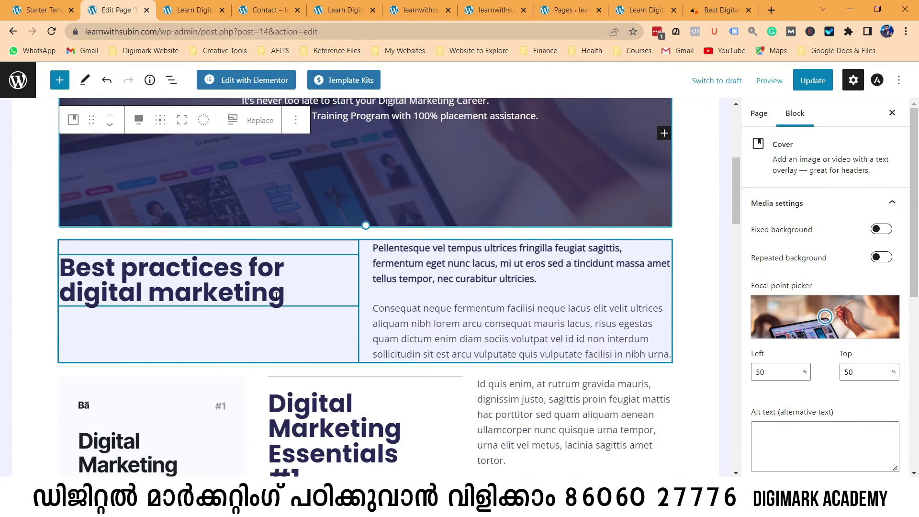
Select the placeholder paragraph and copy the course description from the Digimark page.
click(286, 293)
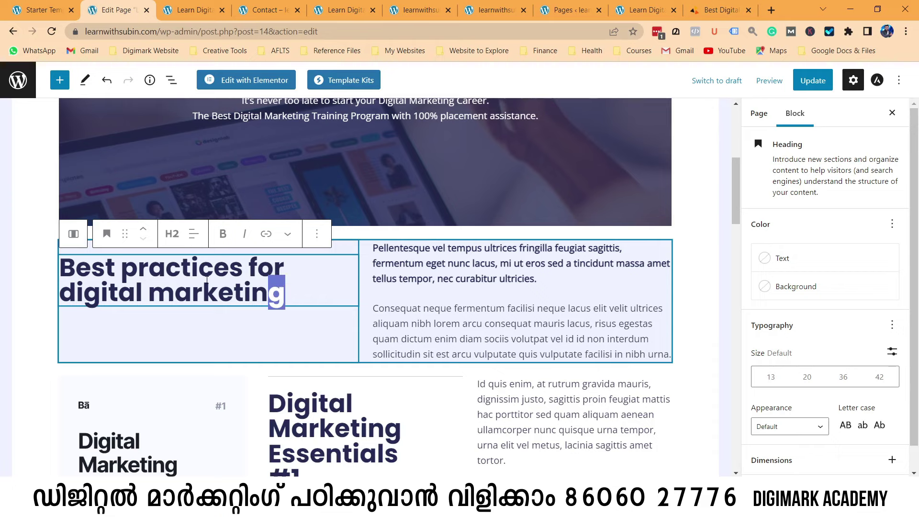
drag(286, 294, 75, 267)
click(75, 266)
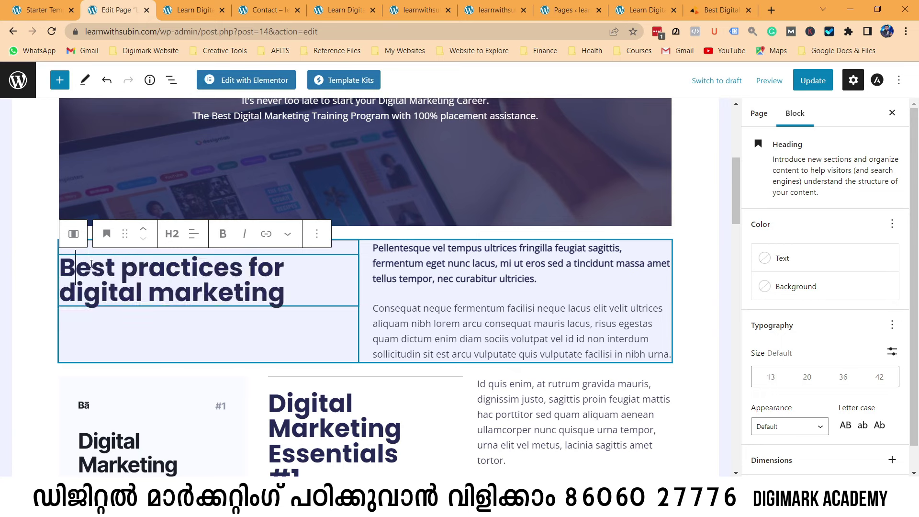
triple_click(481, 263)
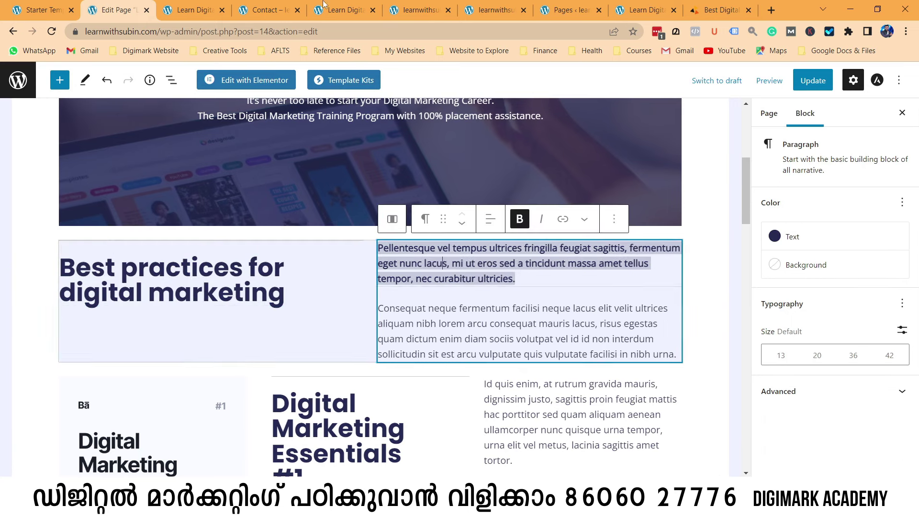
click(716, 10)
scroll(434, 340, down, 7)
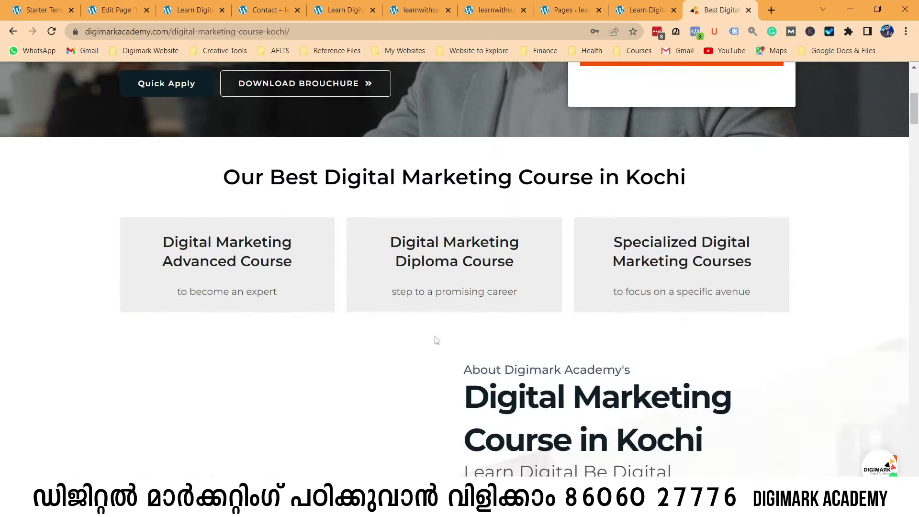
scroll(434, 340, down, 1)
drag(465, 264, 654, 307)
key(ctrl+c)
Close the extra browser tabs and return to the page editor.
click(268, 10)
click(206, 10)
click(222, 10)
click(222, 10)
click(222, 10)
click(222, 10)
click(267, 10)
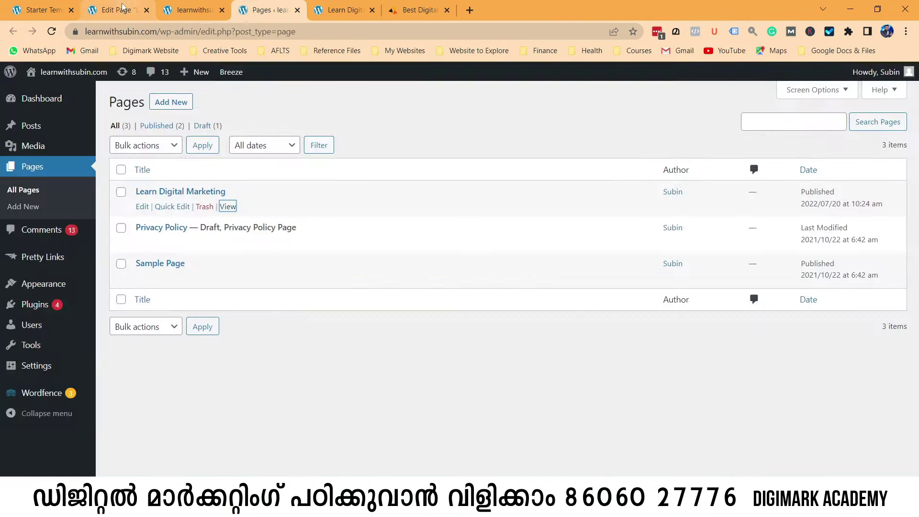
click(122, 7)
Paste the Kochi course text over the lorem paragraphs, moving the 'Our digital marketing' sentence into the second.
key(ctrl+v)
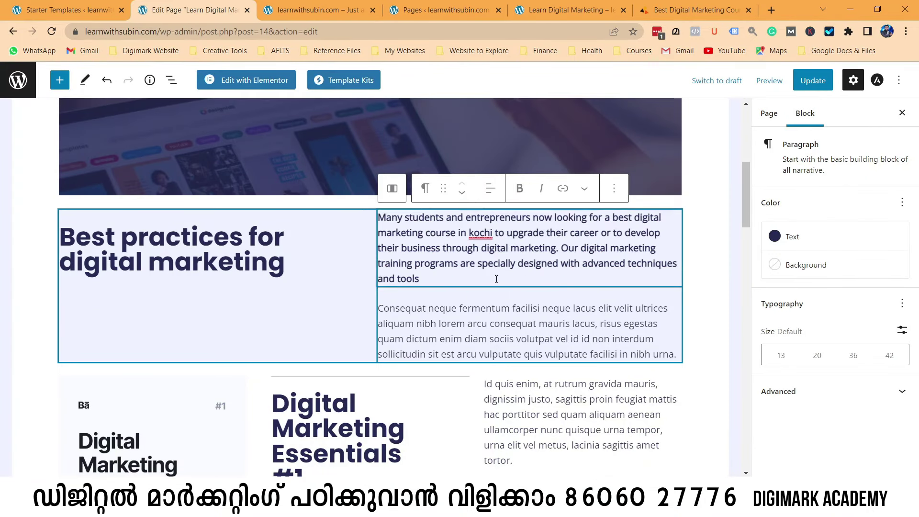
click(497, 244)
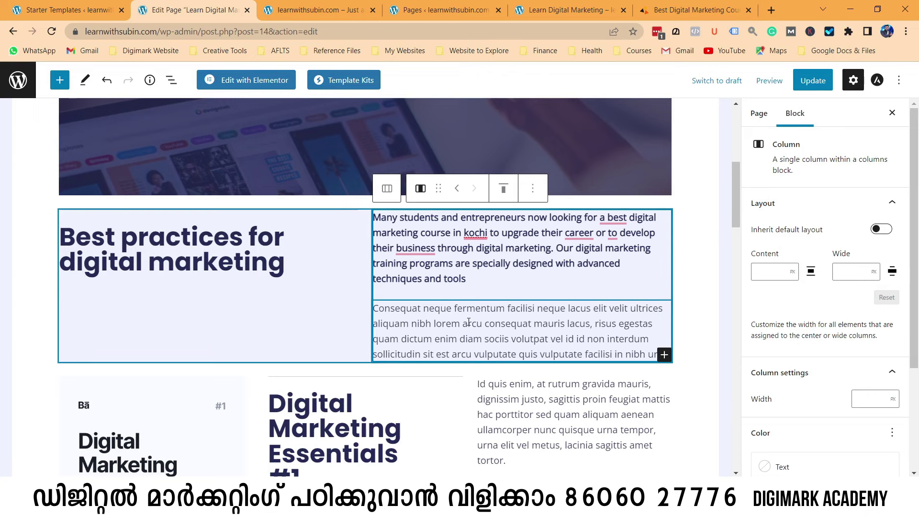
click(587, 250)
key(ctrl+a)
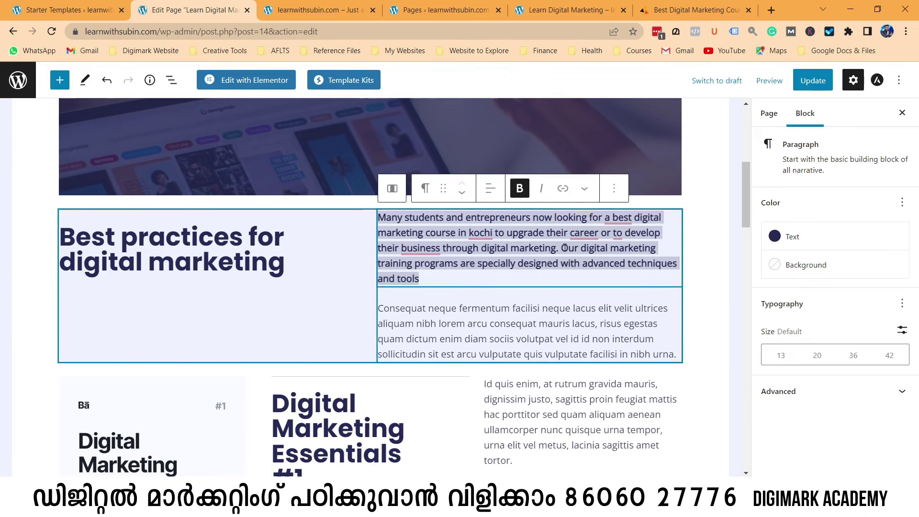
drag(563, 248, 585, 274)
key(ctrl+c)
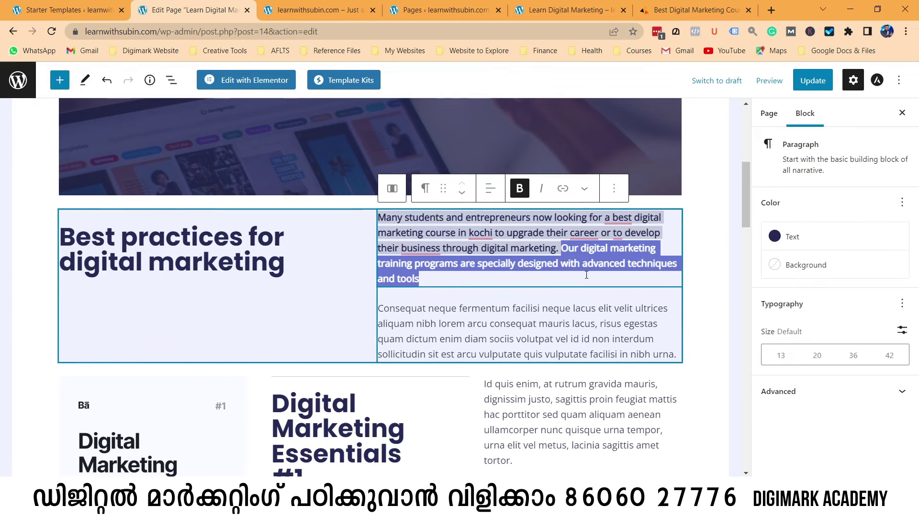
click(386, 313)
key(ctrl+a)
key(ctrl+v)
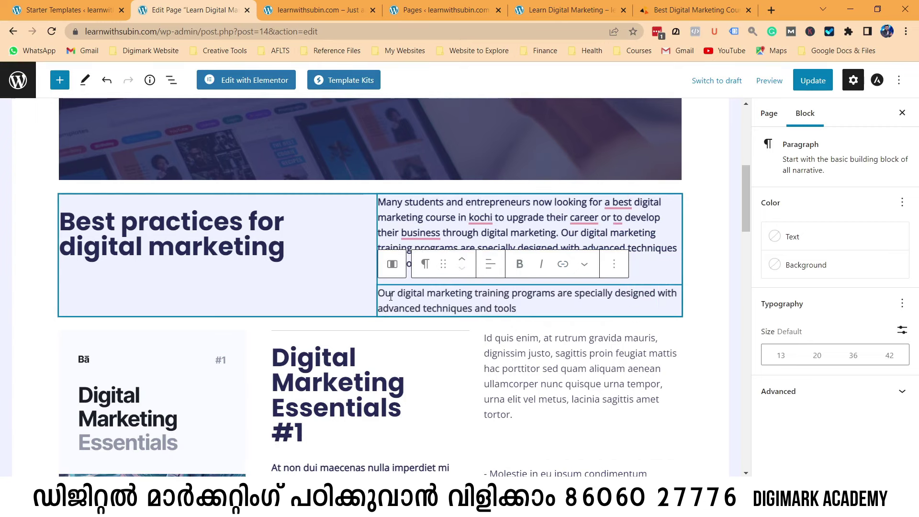
click(652, 264)
drag(562, 233, 580, 261)
key(BackSpace)
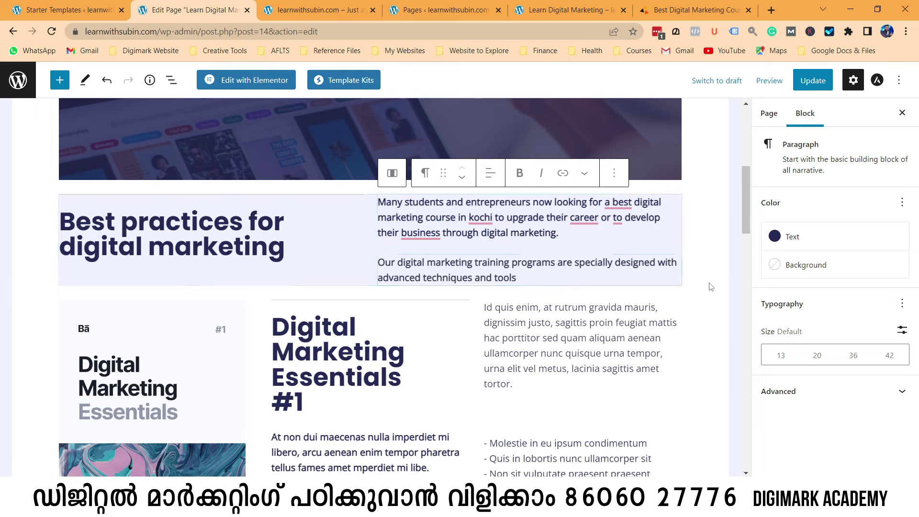
click(701, 280)
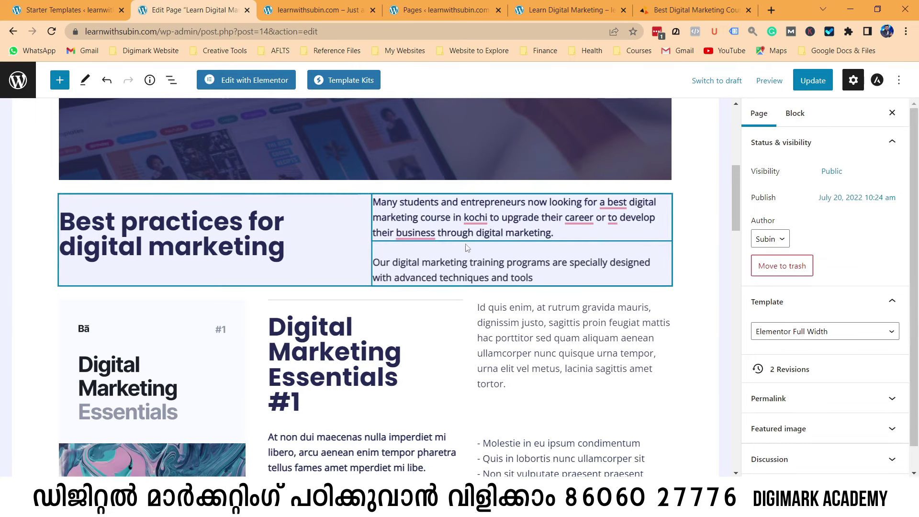
Review the section and check the Best practices heading's level options.
scroll(138, 255, down, 3)
click(181, 282)
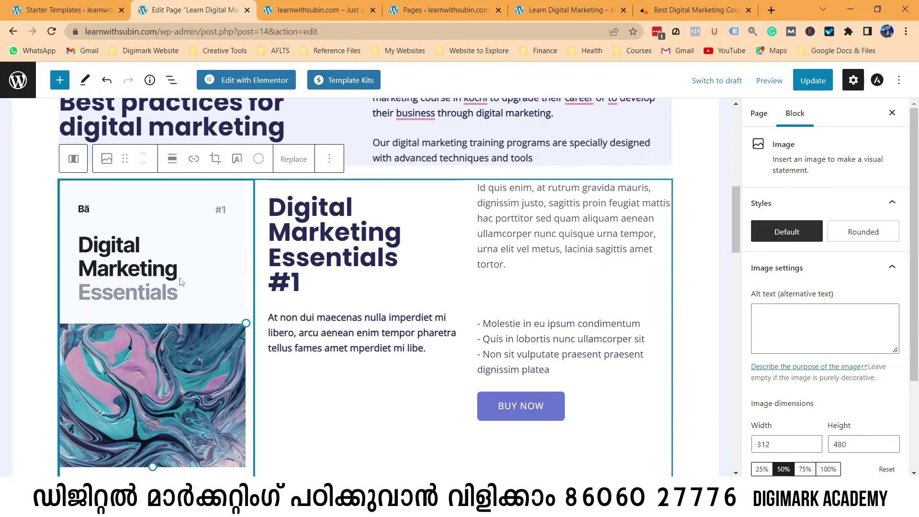
scroll(194, 240, up, 3)
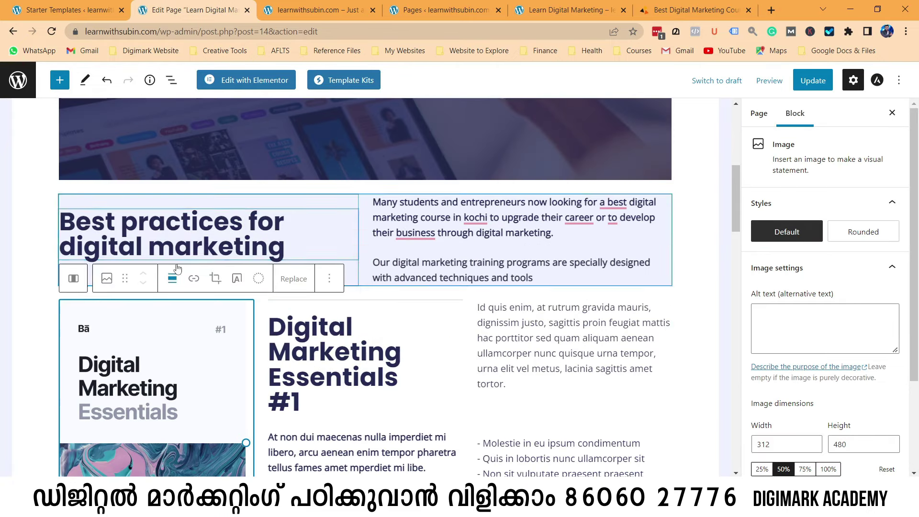
click(254, 232)
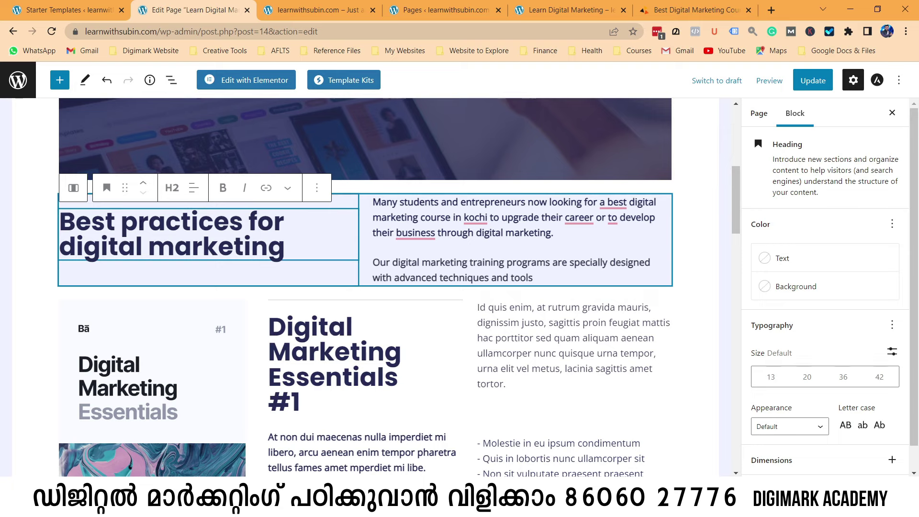
click(171, 187)
click(172, 188)
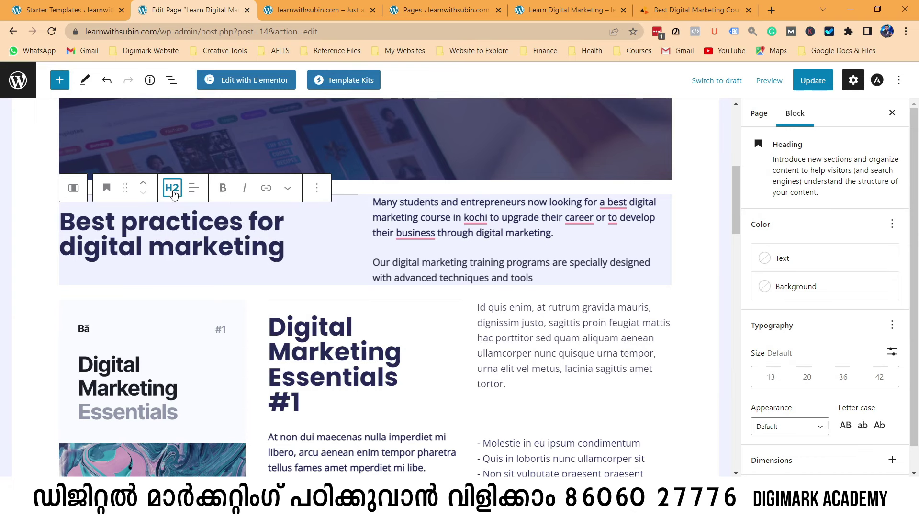
click(176, 271)
scroll(177, 332, down, 3)
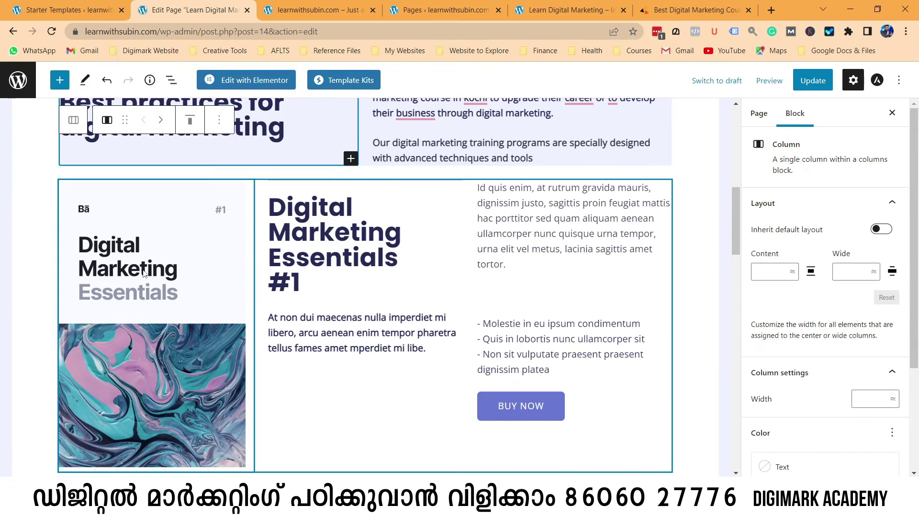
click(161, 277)
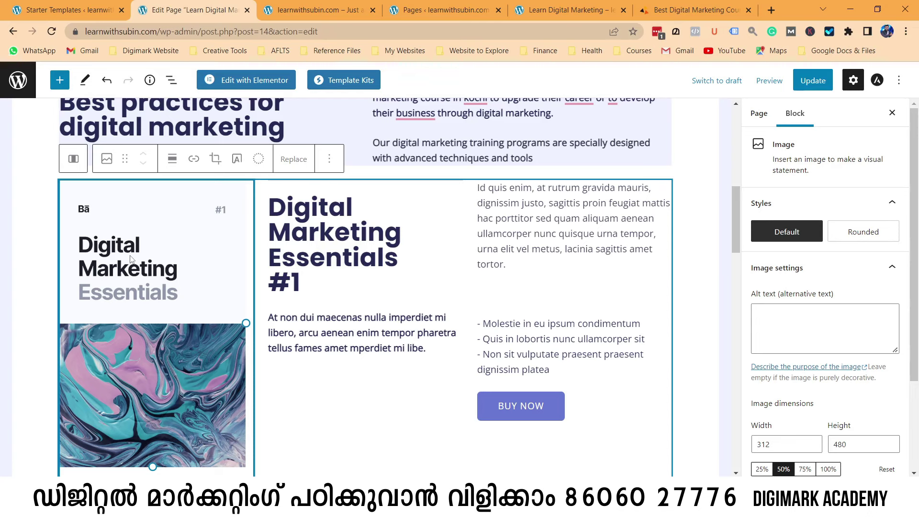
scroll(203, 287, down, 1)
scroll(203, 287, up, 1)
click(315, 272)
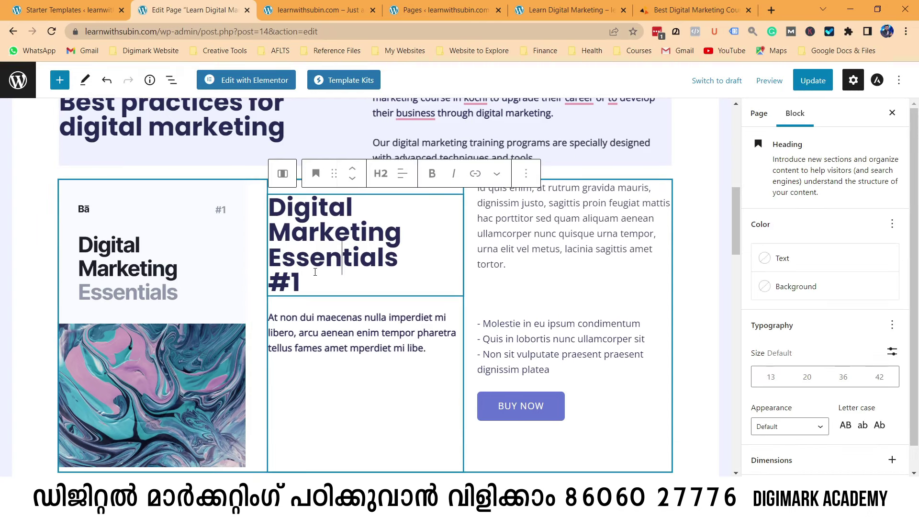
click(171, 296)
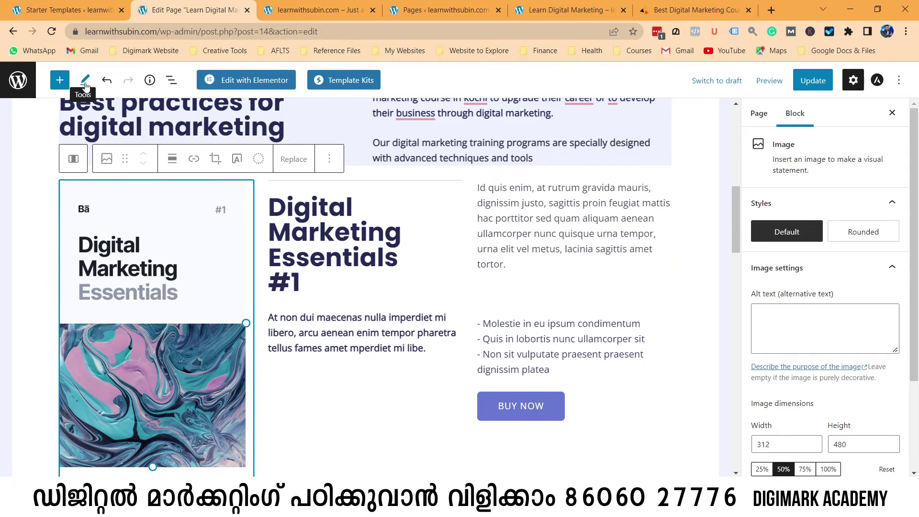
scroll(465, 320, down, 2)
scroll(465, 320, up, 6)
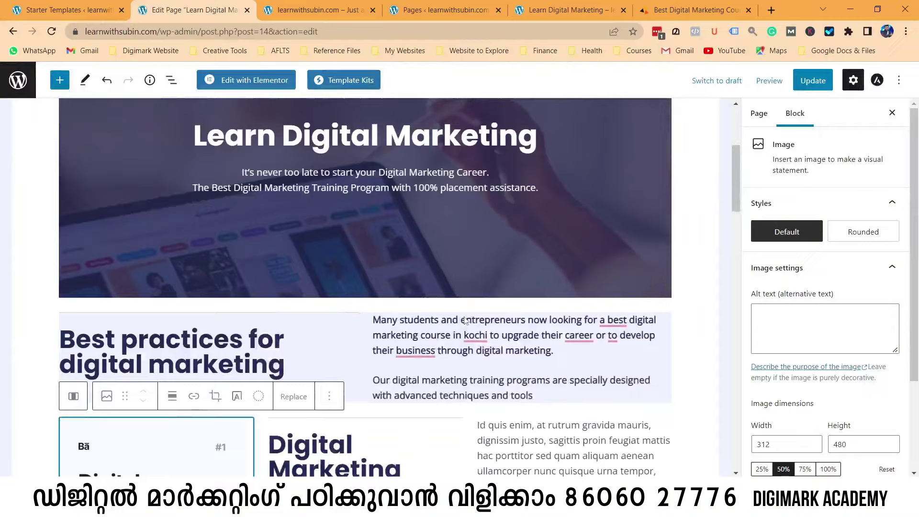
scroll(465, 321, up, 4)
scroll(464, 320, down, 8)
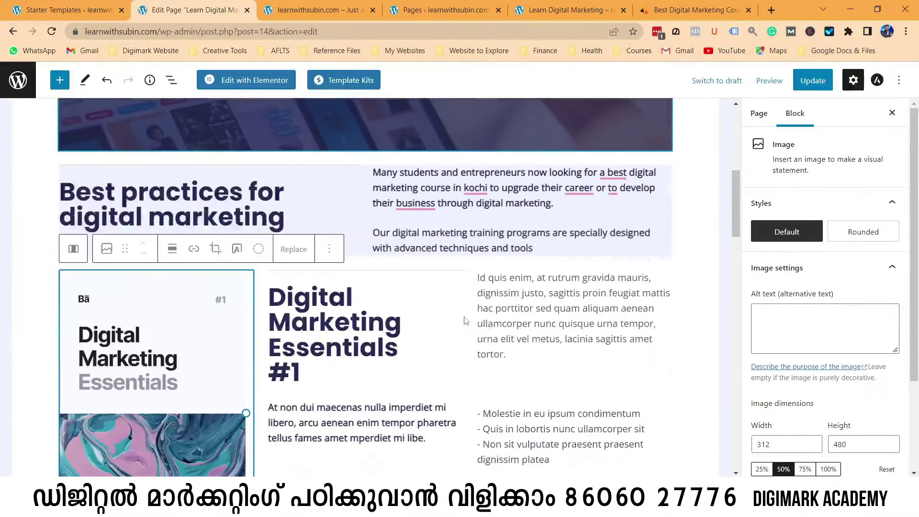
scroll(463, 321, up, 8)
scroll(463, 320, down, 8)
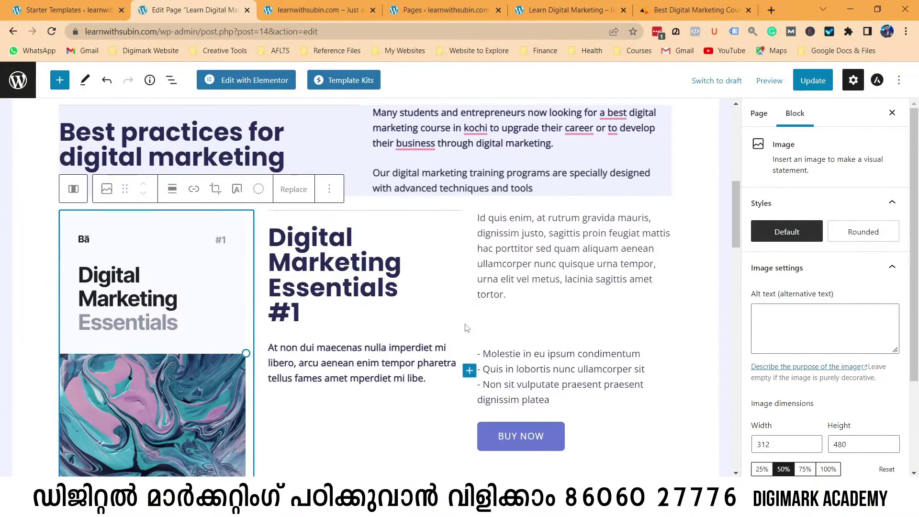
scroll(467, 325, up, 8)
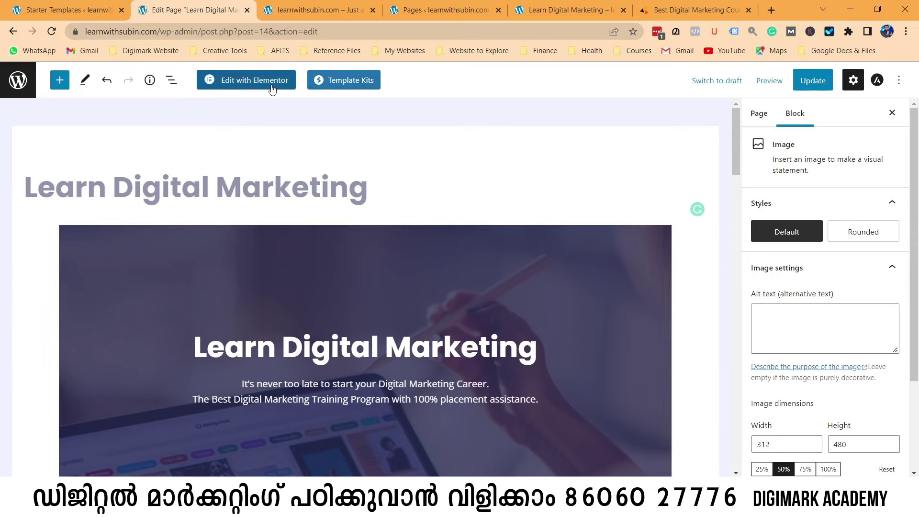
Save the page and preview it in a new tab.
click(812, 80)
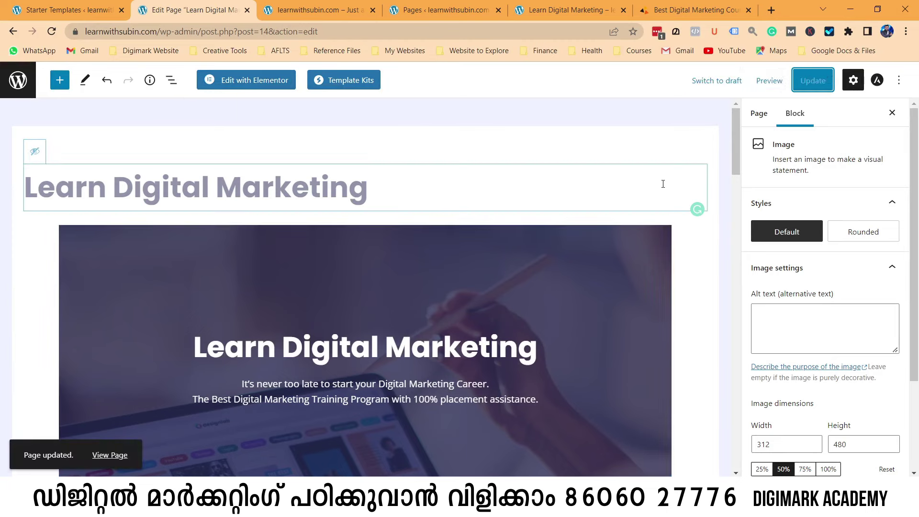
click(769, 80)
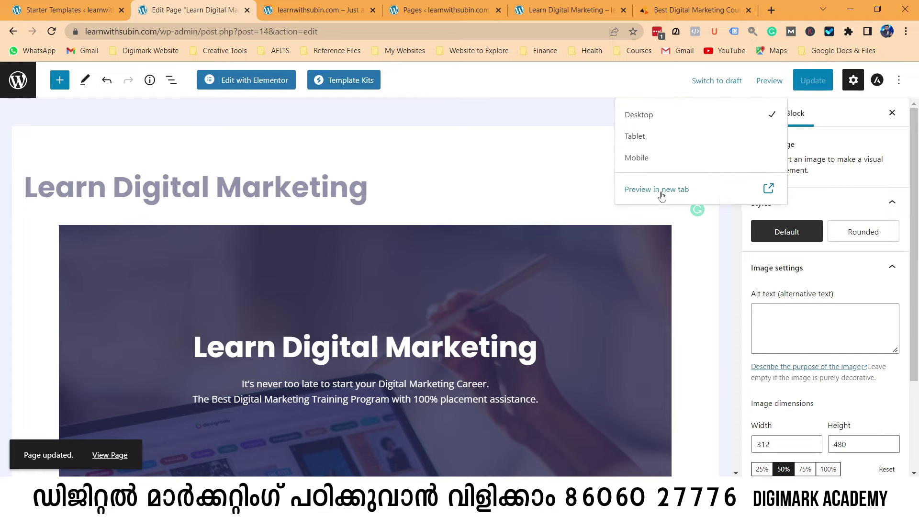
click(661, 191)
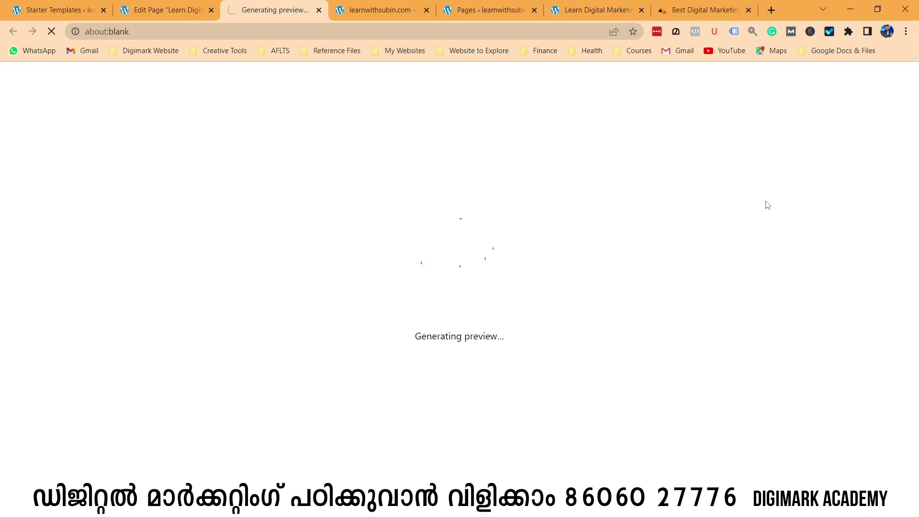
Scroll through the preview to check the new hero and Kochi text, then return to the editor.
scroll(764, 222, down, 2)
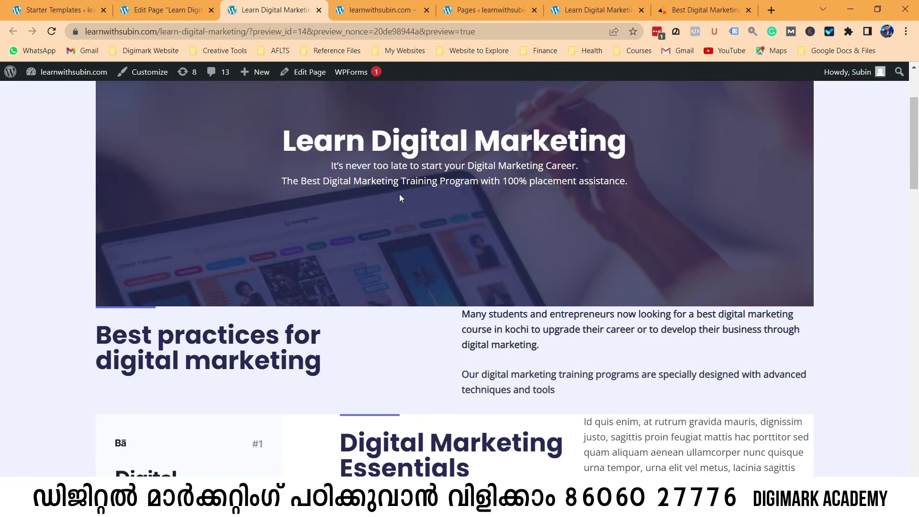
scroll(400, 197, down, 2)
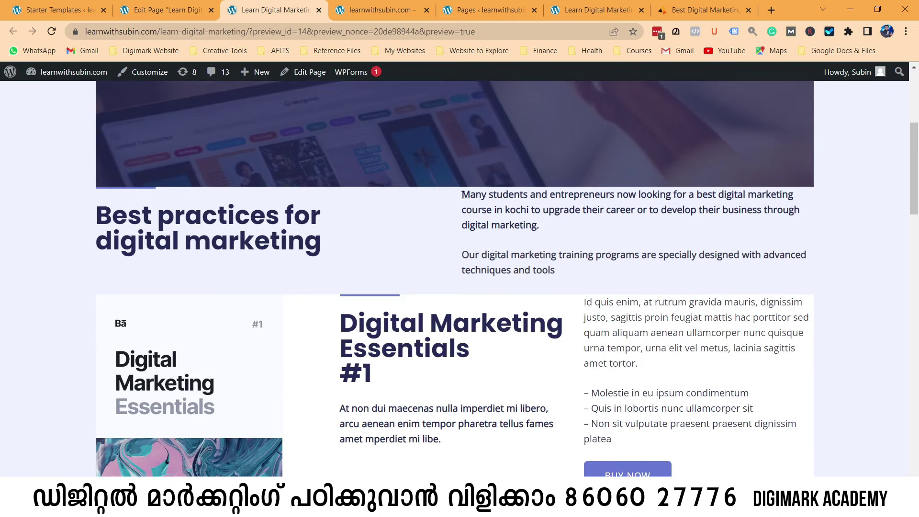
drag(463, 195, 548, 210)
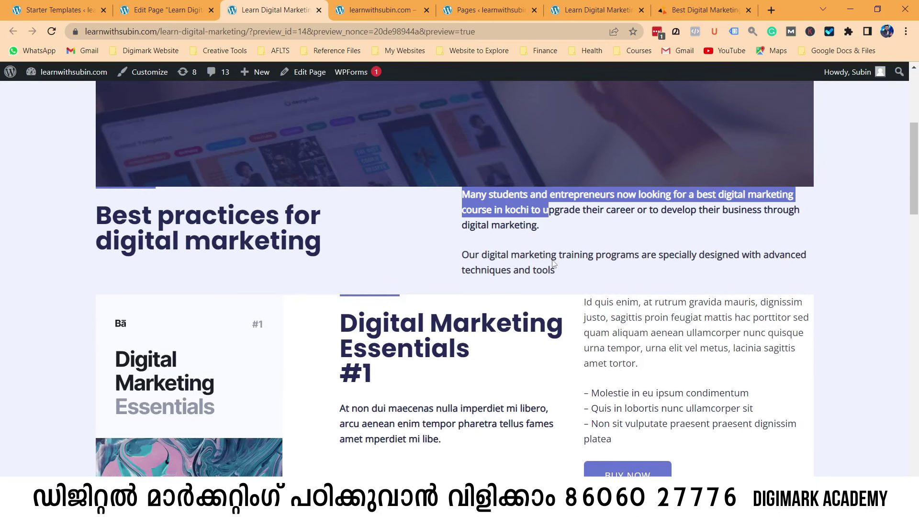
scroll(574, 277, up, 4)
scroll(592, 281, down, 4)
scroll(592, 281, down, 10)
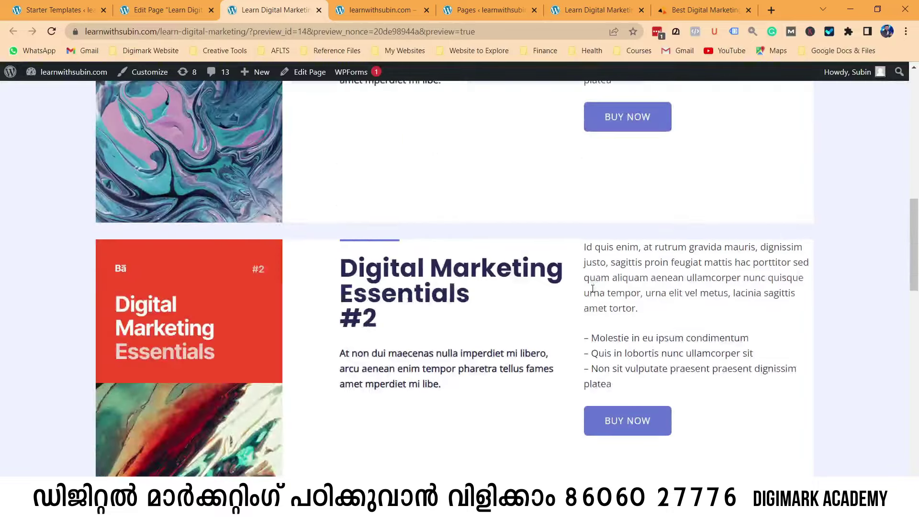
scroll(588, 283, up, 15)
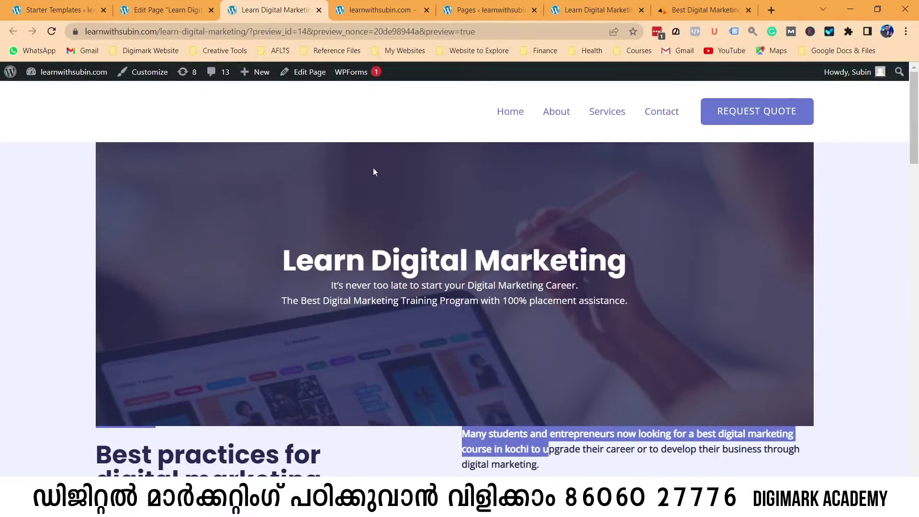
click(192, 10)
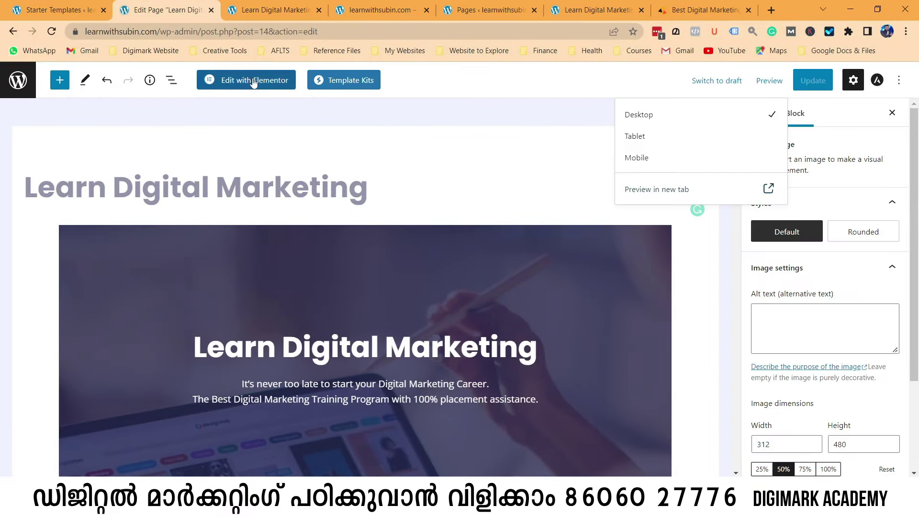
Open the Learn Digital Marketing page in Elementor.
click(251, 81)
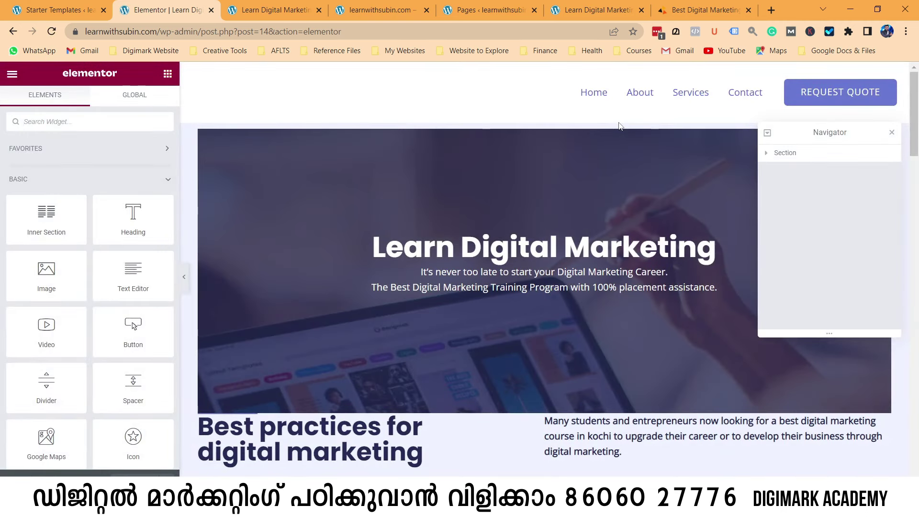
scroll(574, 311, down, 7)
scroll(550, 263, up, 4)
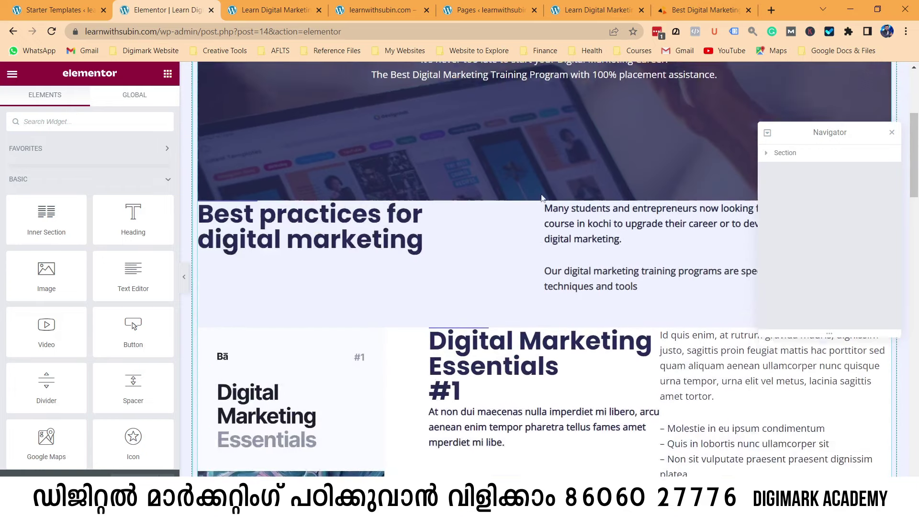
click(544, 95)
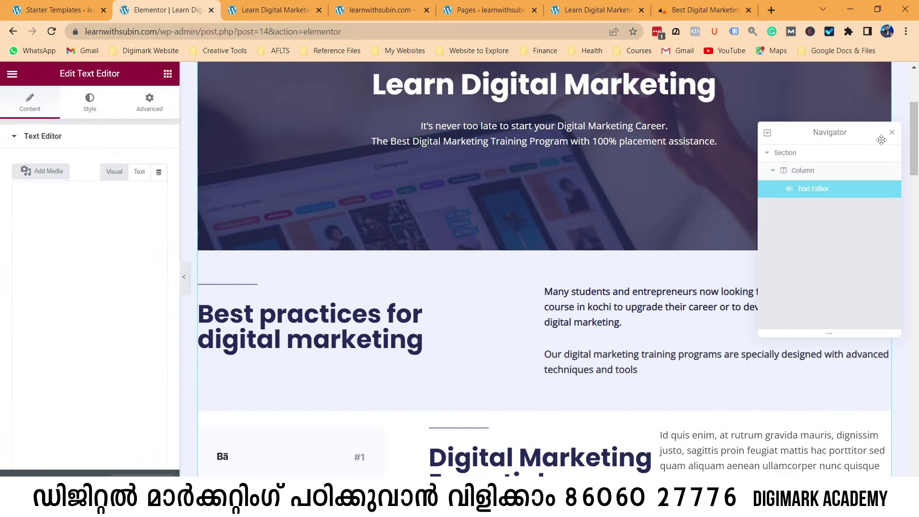
Retype the 'Digital Marketing Essentials #1' heading as 'Advanced Diploma in Digital Marketing'.
click(891, 132)
scroll(526, 288, down, 4)
triple_click(436, 280)
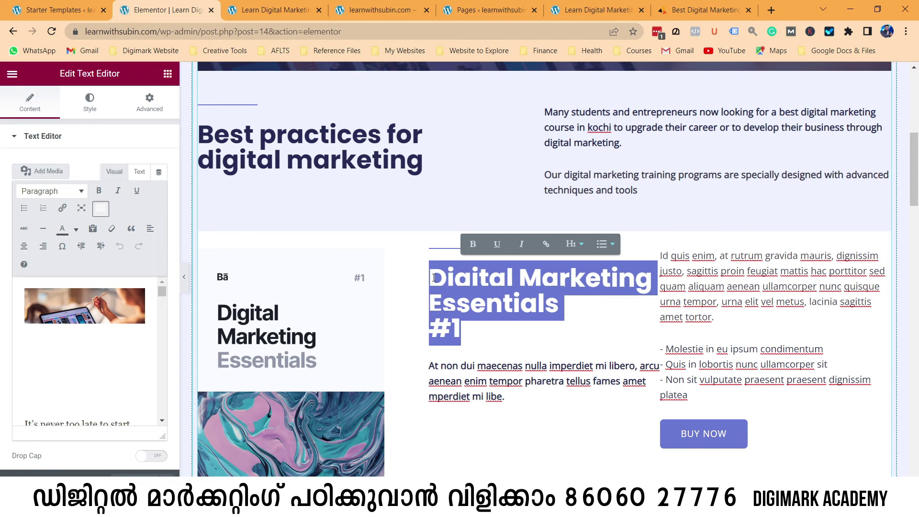
text(Advanced Dipl)
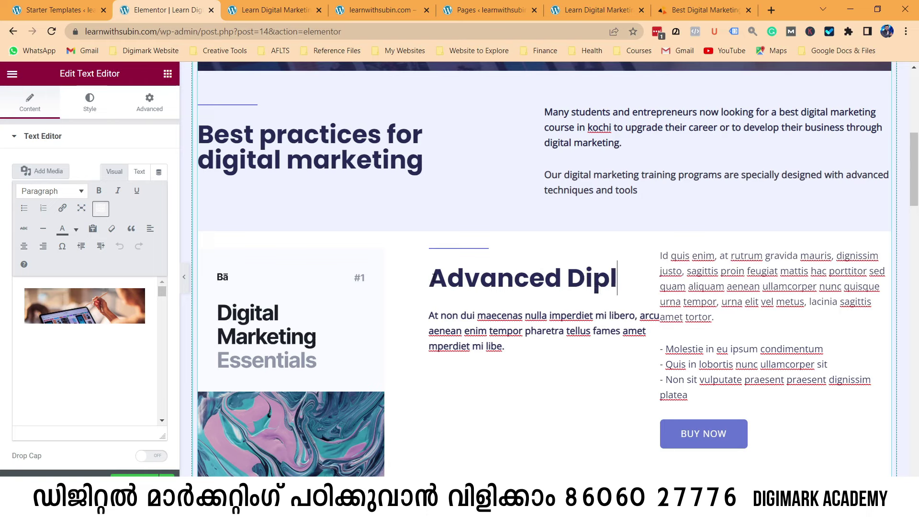
text(oma in)
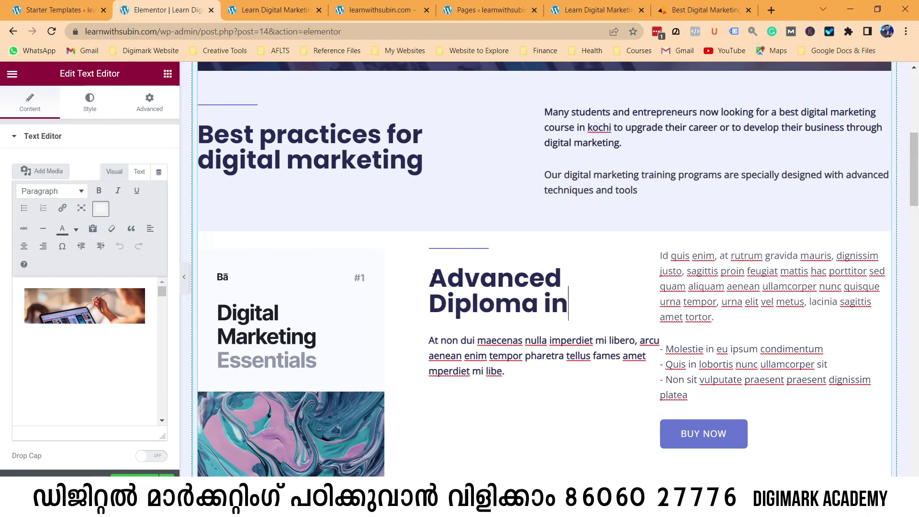
key(Return)
text(D)
key(BackSpace)
key(BackSpace)
text(Digital Marketing)
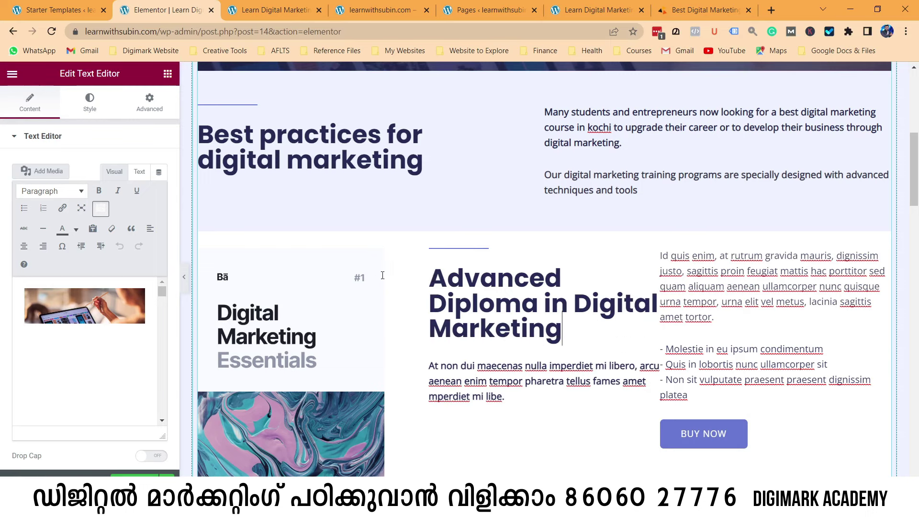
scroll(373, 364, down, 2)
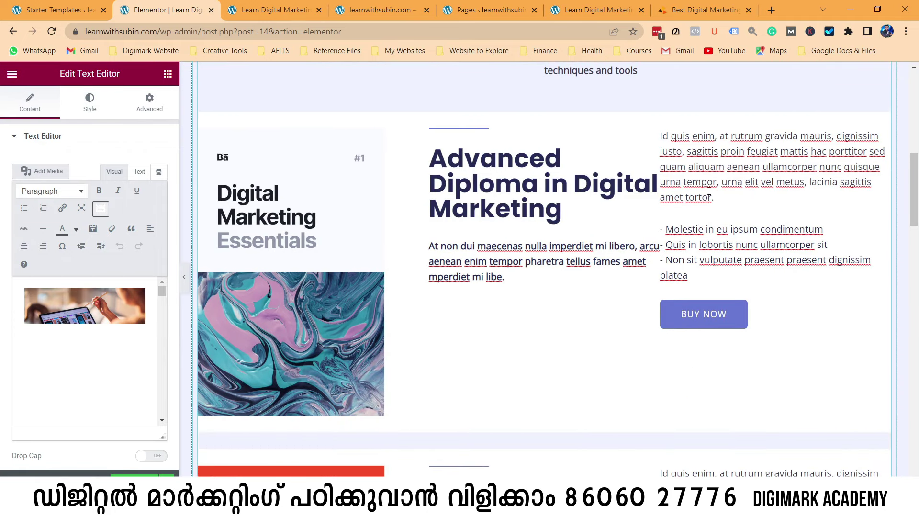
Rename the '#2' course heading to 'Diploma in Digital Marketing'.
click(462, 254)
scroll(344, 292, down, 7)
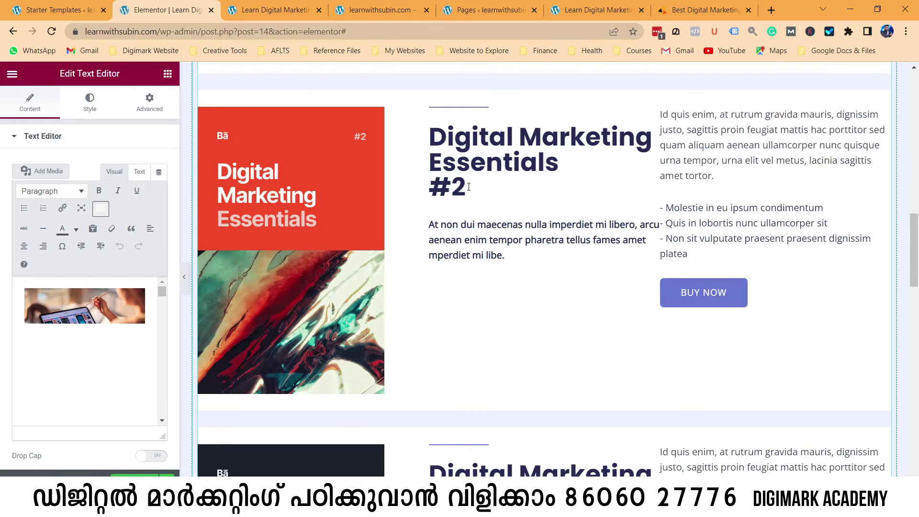
drag(468, 187, 433, 142)
key(BackSpace)
text(Di)
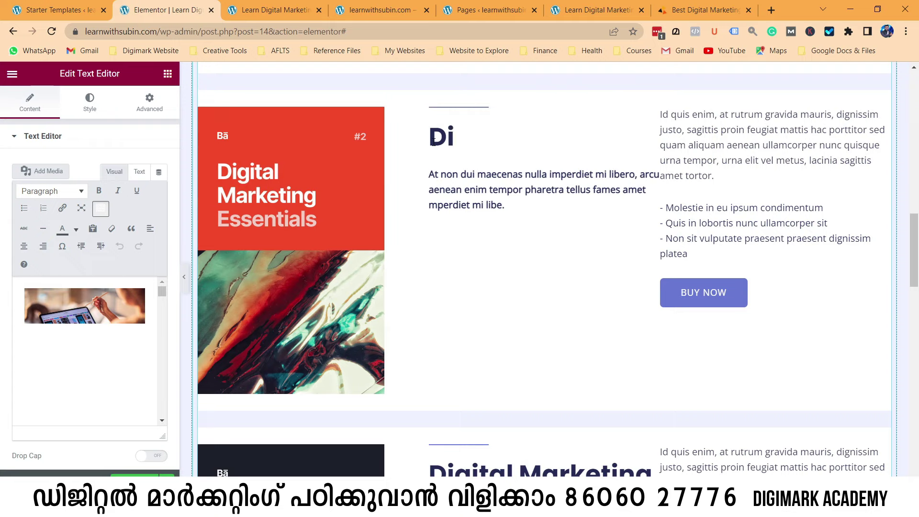
text(ploma in )
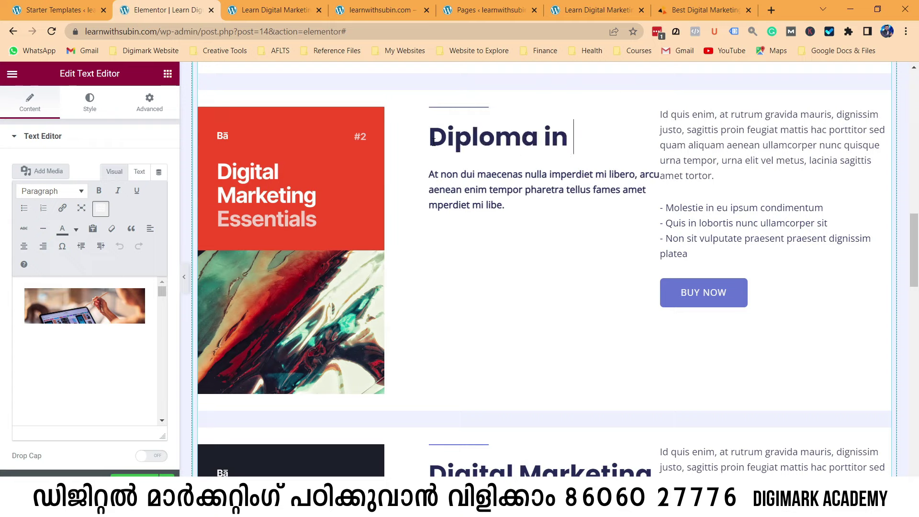
text(Di)
text(g)
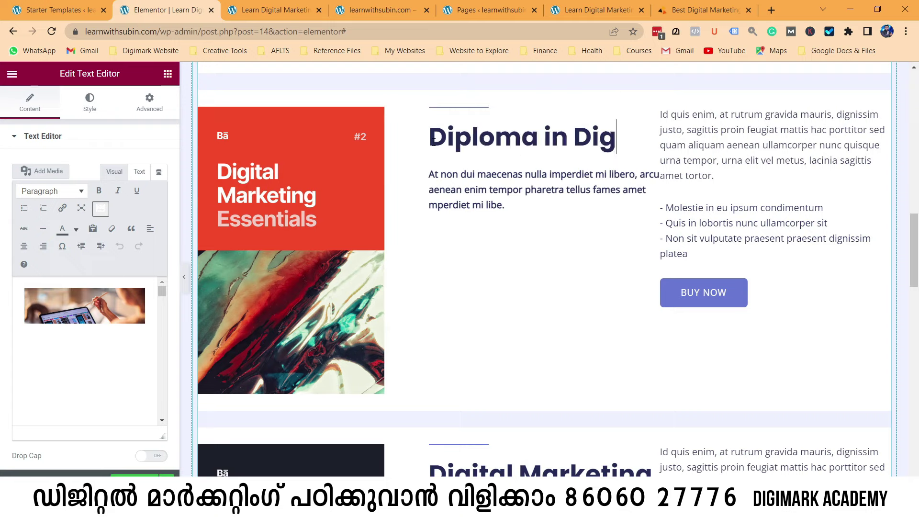
text(ital Marketing)
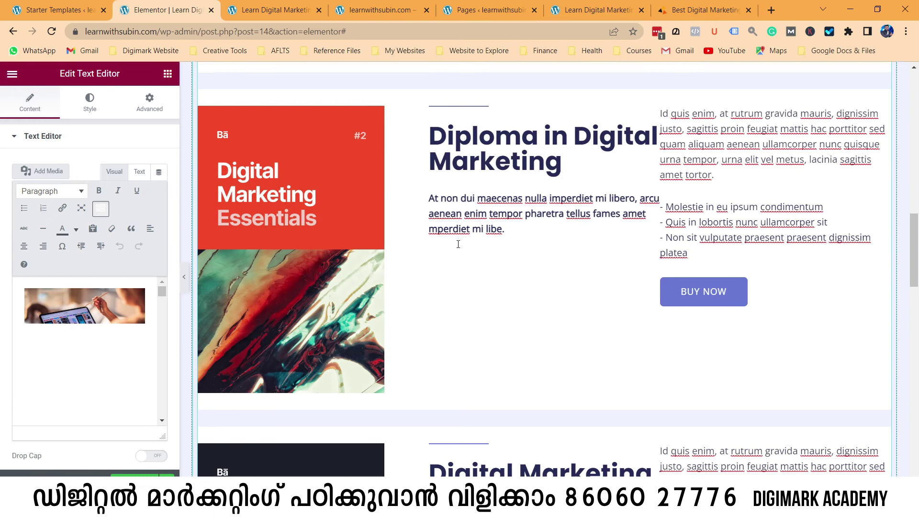
Start retyping the Digital Marketing Handbook heading as 'YouTube Video Marketing'.
scroll(455, 242, down, 4)
click(532, 252)
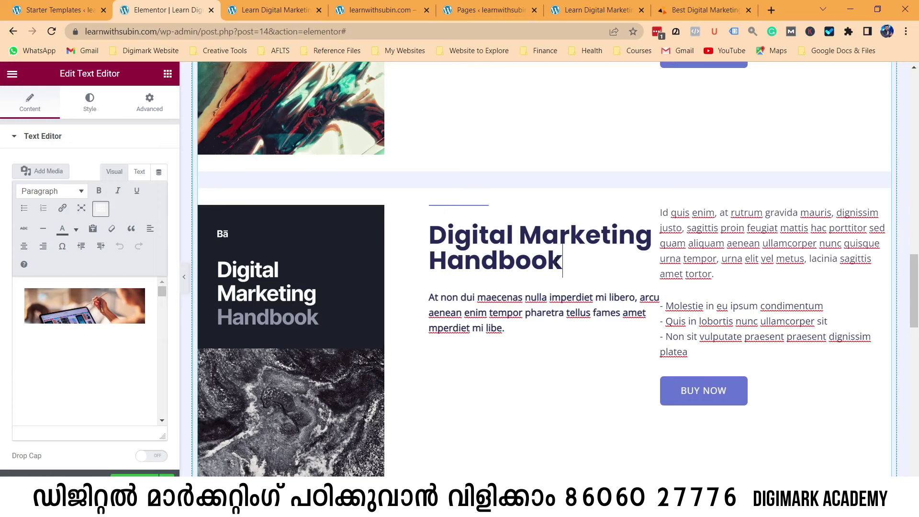
key(ctrl+a)
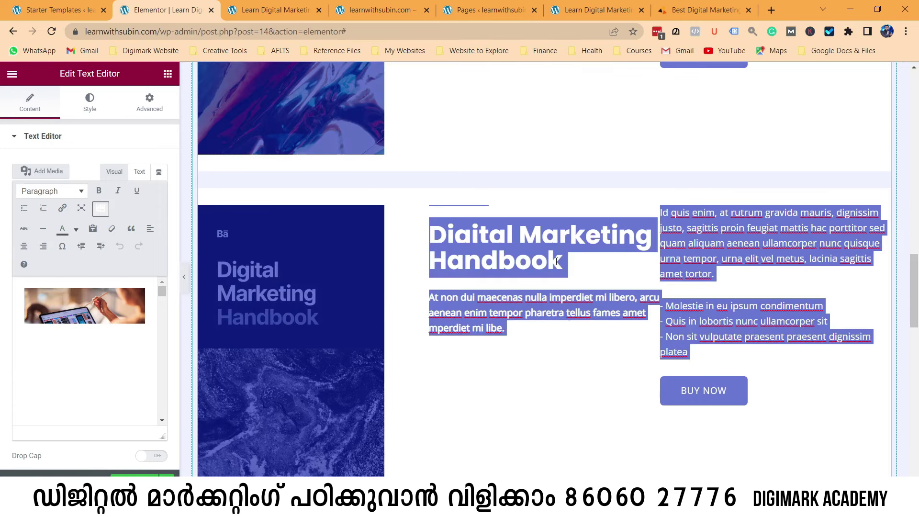
drag(556, 261, 435, 236)
text(You)
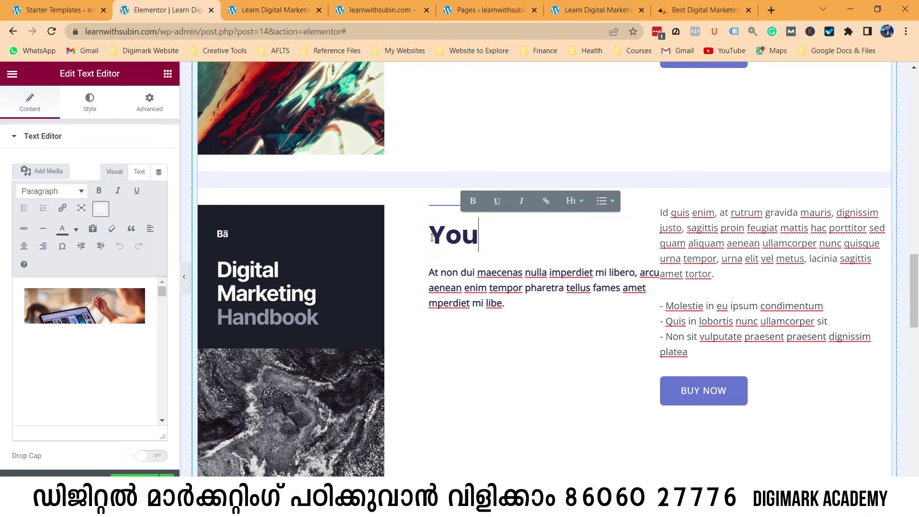
text(Tube Video)
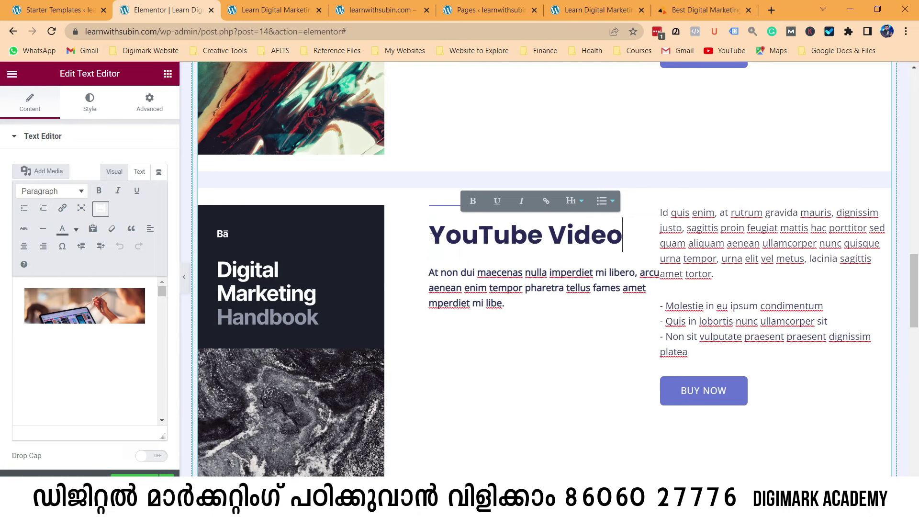
key(Return)
text(Ma)
key(BackSpace)
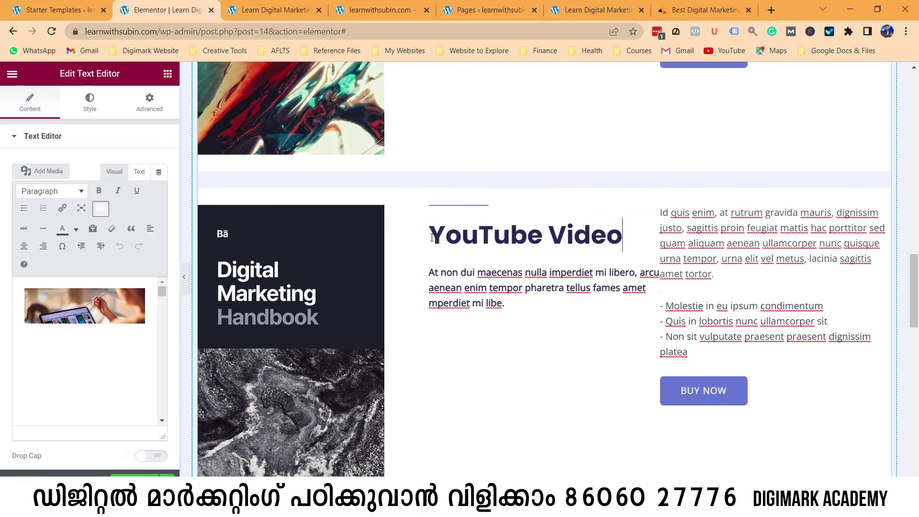
Finish the 'YouTube Video Marketing' heading and format it as Heading 2.
text(Marketing)
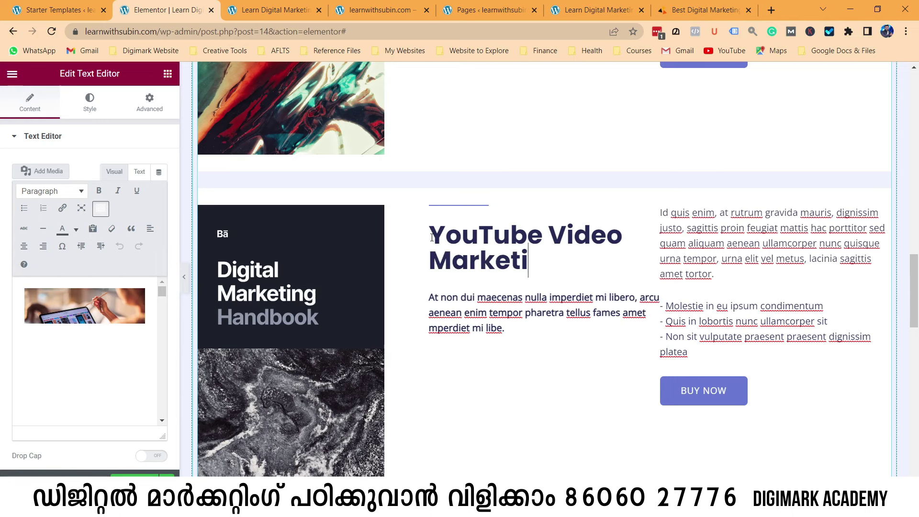
scroll(535, 301, down, 3)
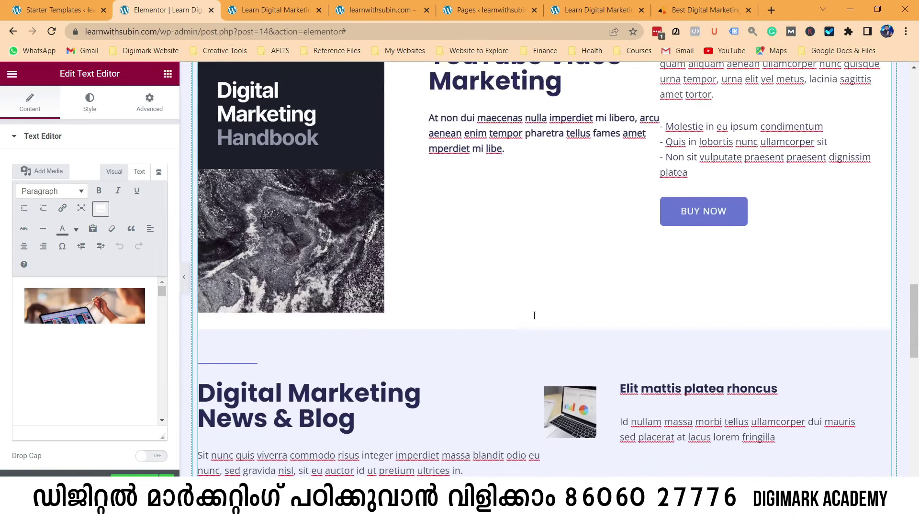
scroll(533, 313, up, 2)
scroll(555, 277, up, 20)
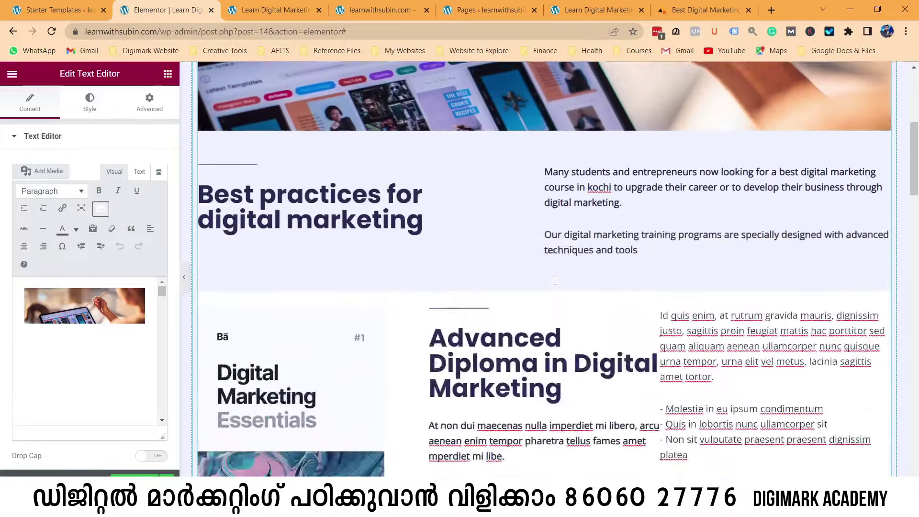
scroll(469, 317, down, 5)
scroll(468, 318, down, 15)
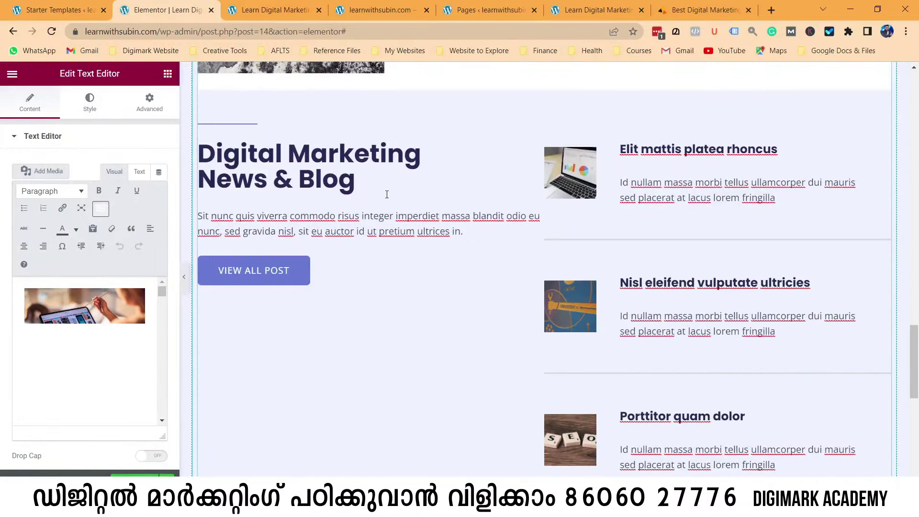
scroll(344, 201, down, 1)
scroll(424, 254, up, 8)
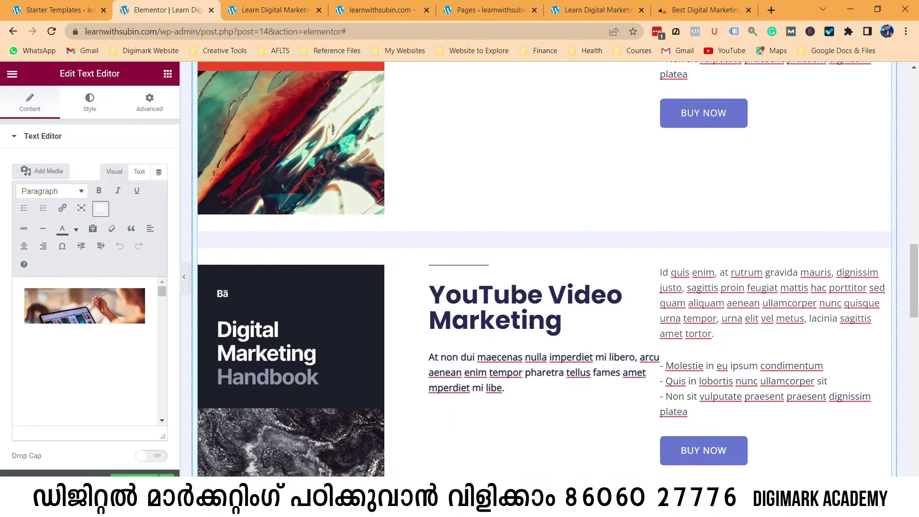
click(67, 196)
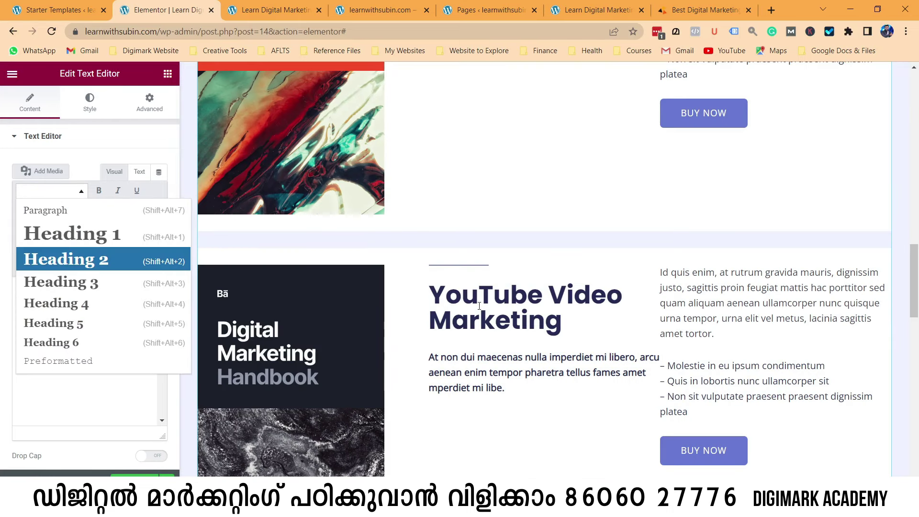
click(69, 260)
Change the Learn Digital Marketing banner title's format to Heading 1.
scroll(507, 305, up, 5)
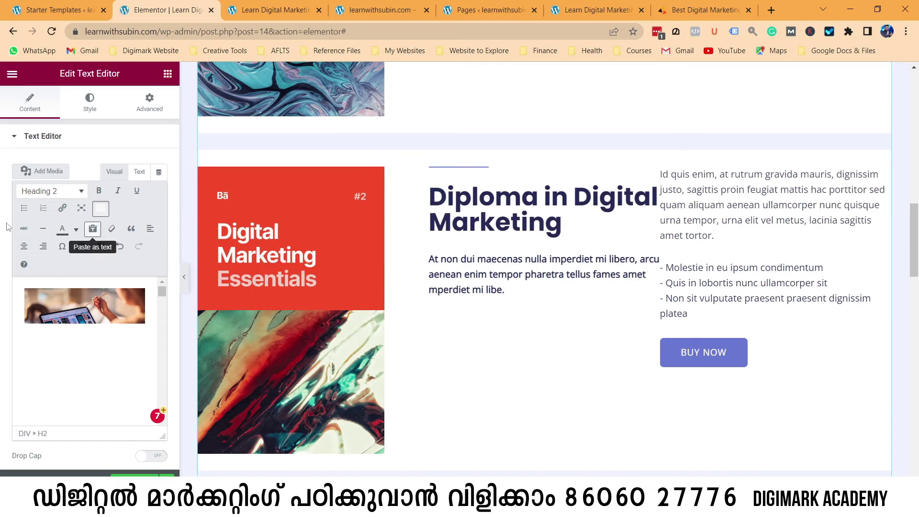
scroll(533, 328, down, 5)
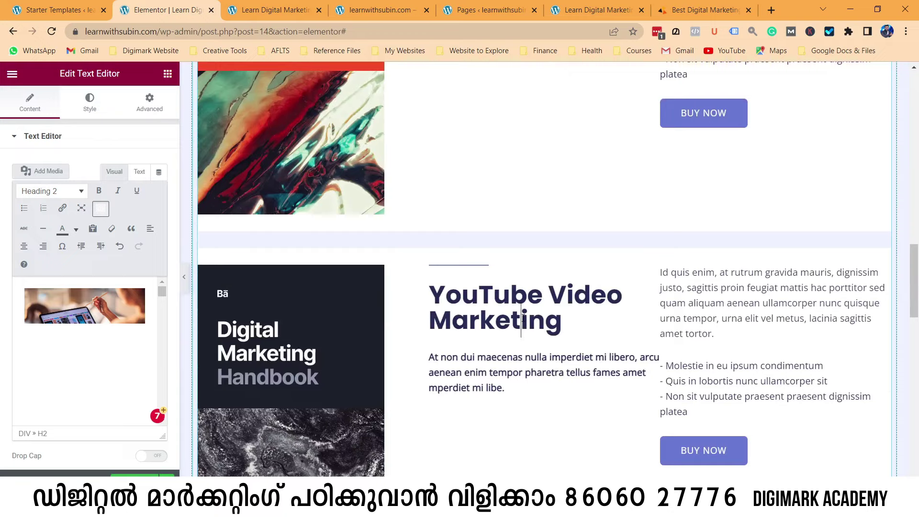
scroll(522, 320, up, 15)
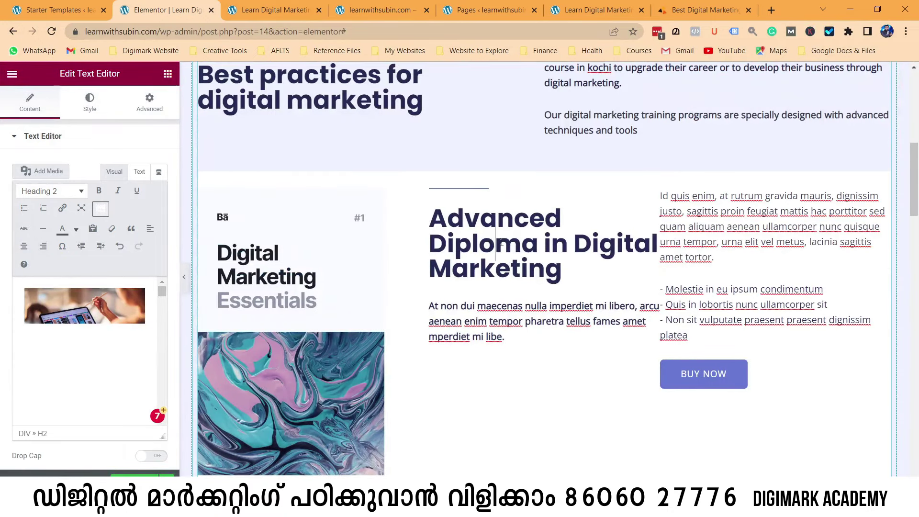
scroll(488, 245, up, 5)
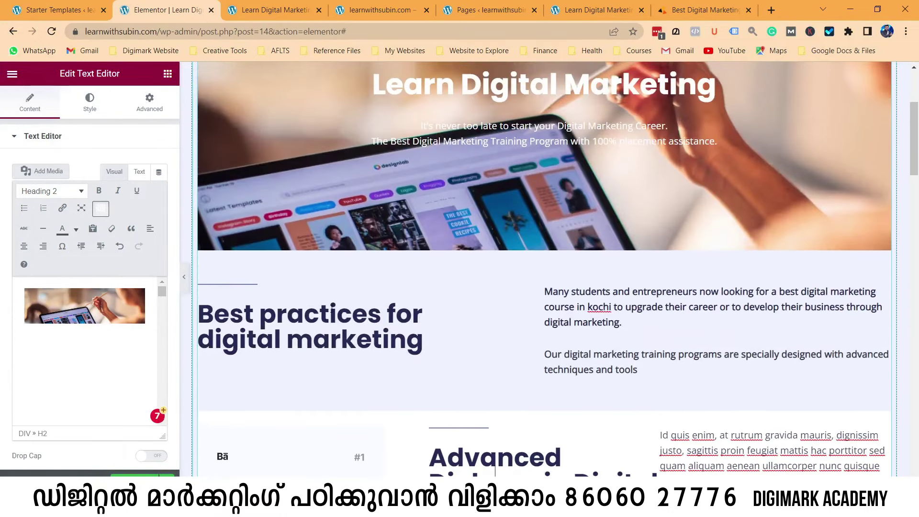
scroll(466, 290, up, 4)
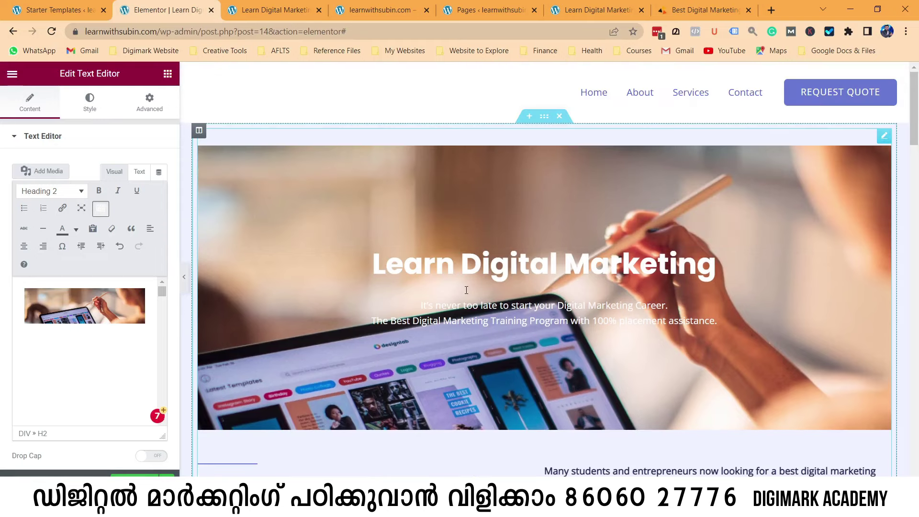
click(508, 263)
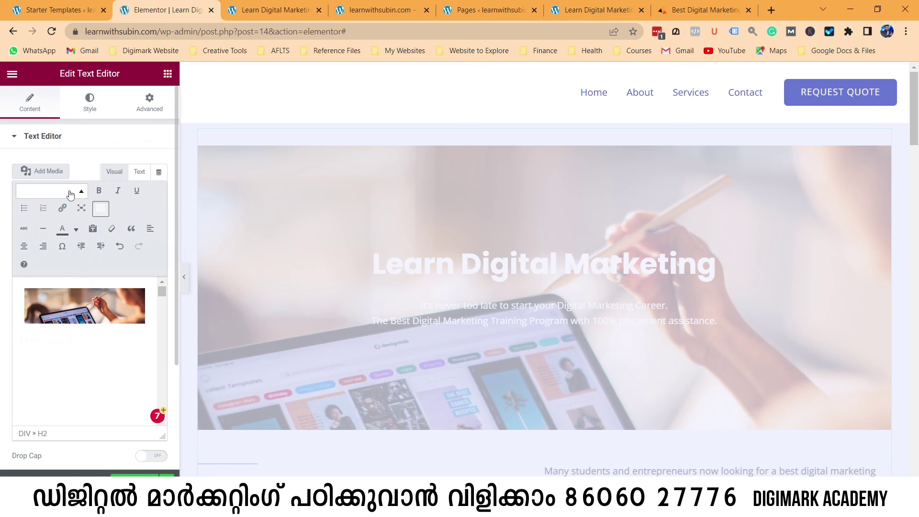
click(70, 194)
click(67, 232)
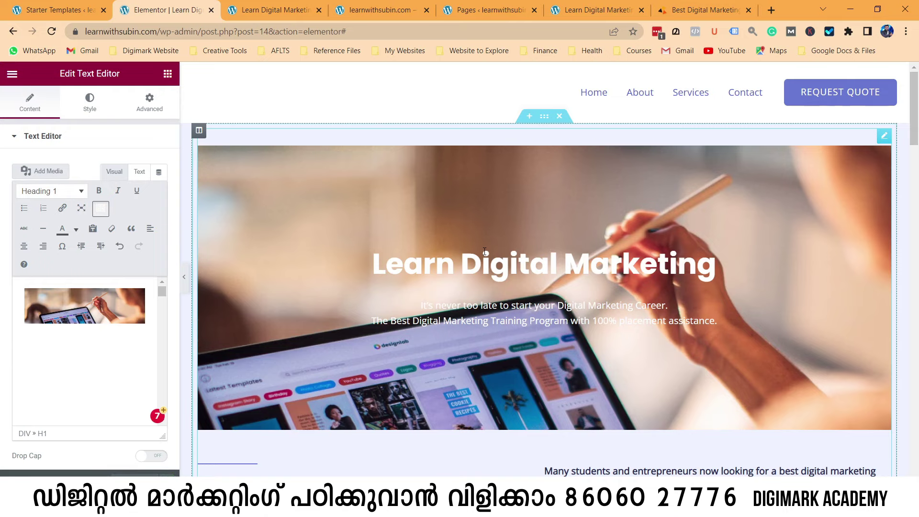
scroll(489, 292, down, 15)
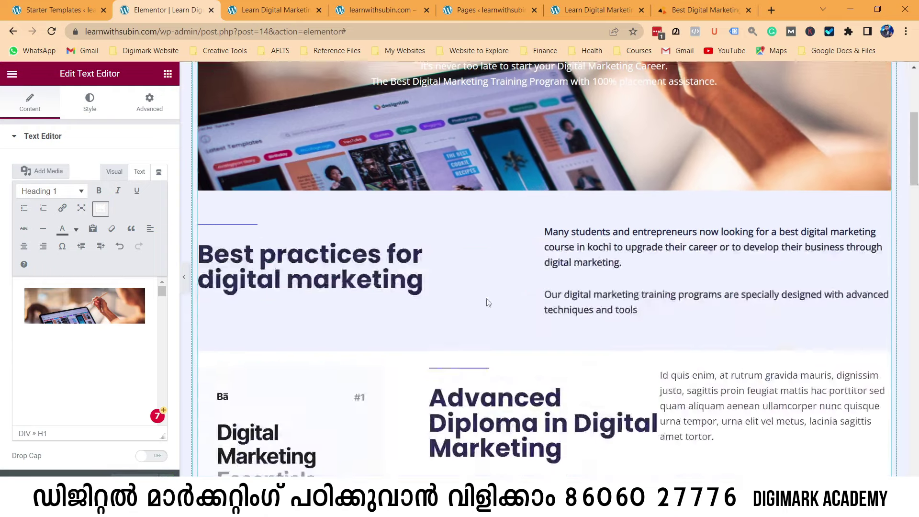
scroll(495, 276, down, 18)
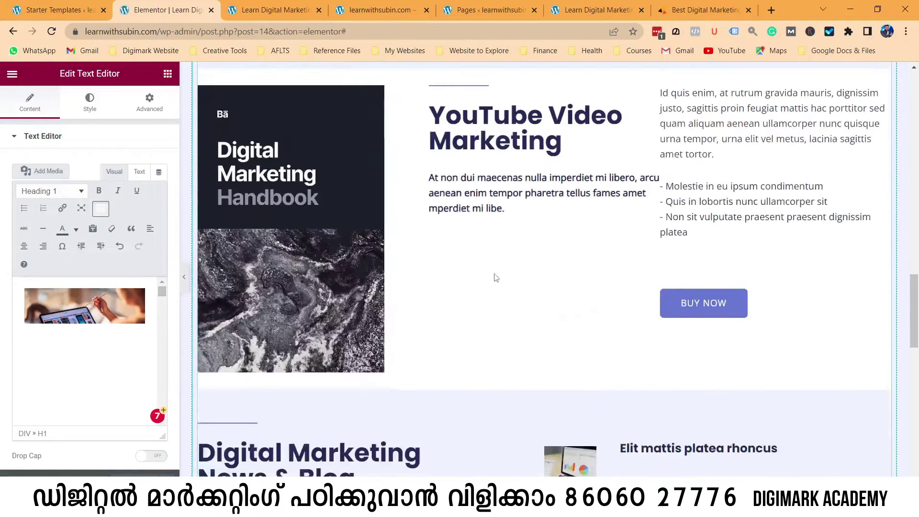
scroll(494, 276, up, 2)
scroll(494, 274, down, 2)
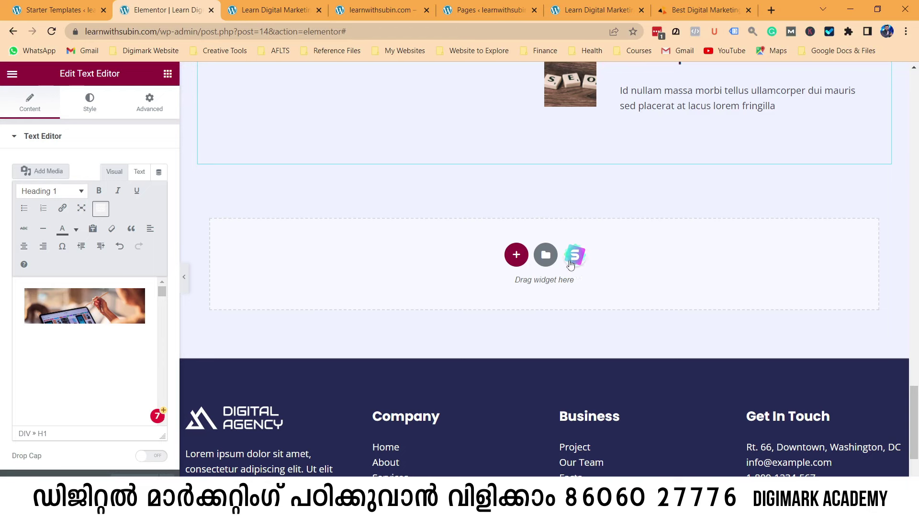
scroll(525, 213, up, 8)
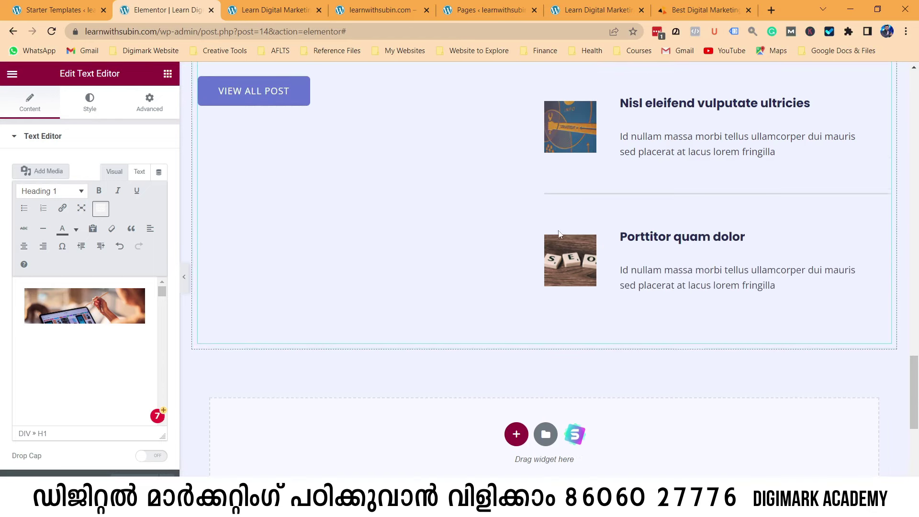
scroll(476, 261, up, 2)
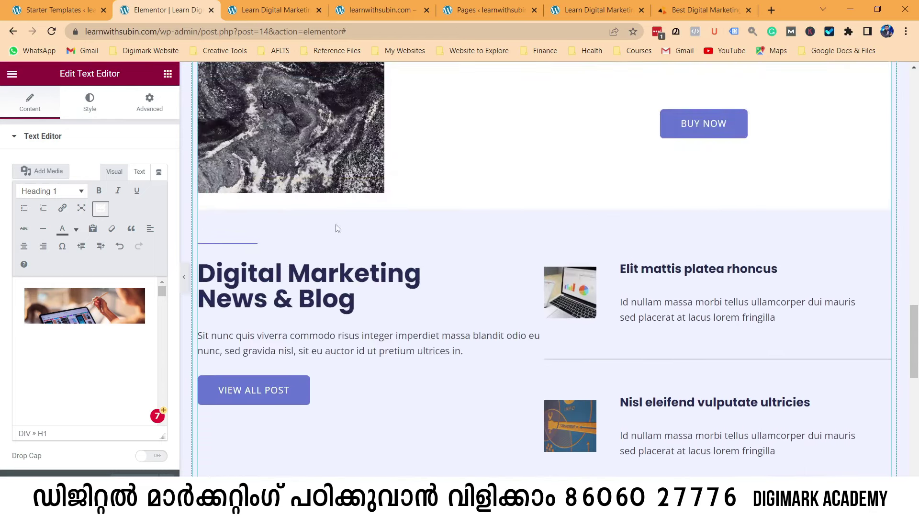
scroll(445, 289, down, 9)
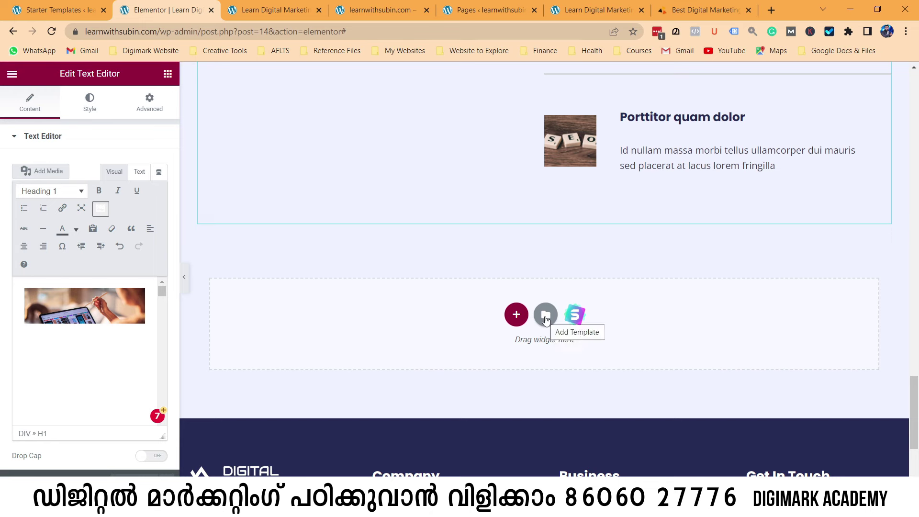
click(546, 317)
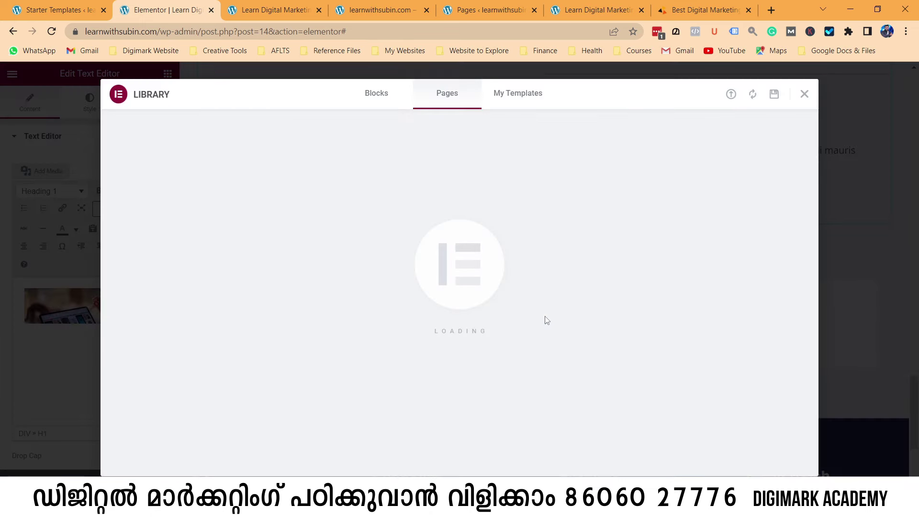
click(378, 94)
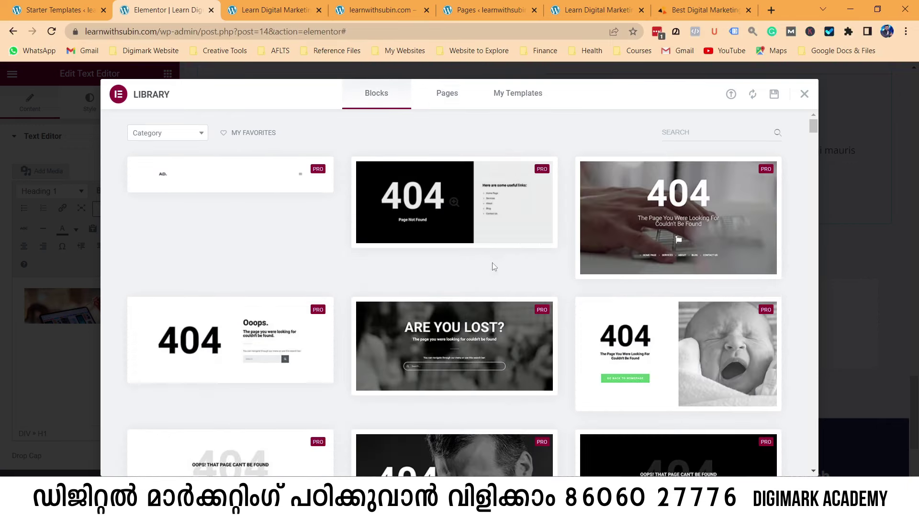
scroll(502, 304, down, 1)
scroll(503, 304, down, 8)
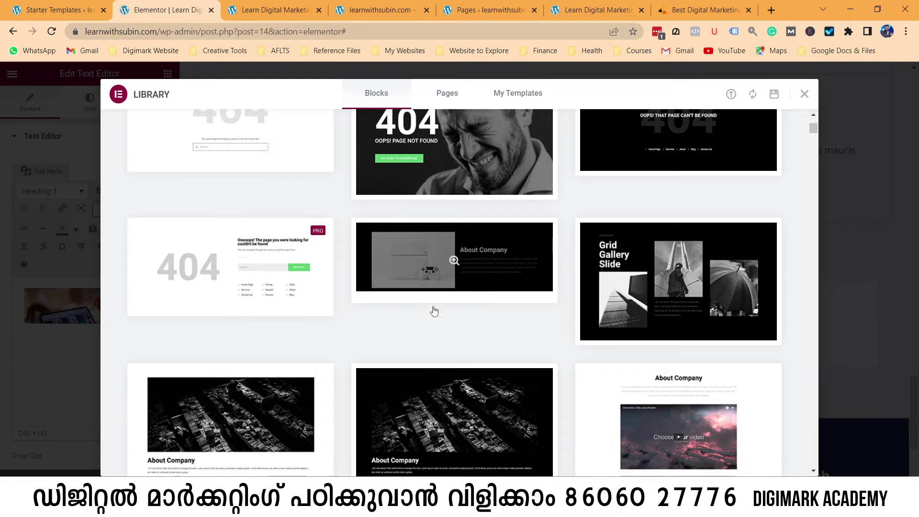
scroll(481, 307, down, 10)
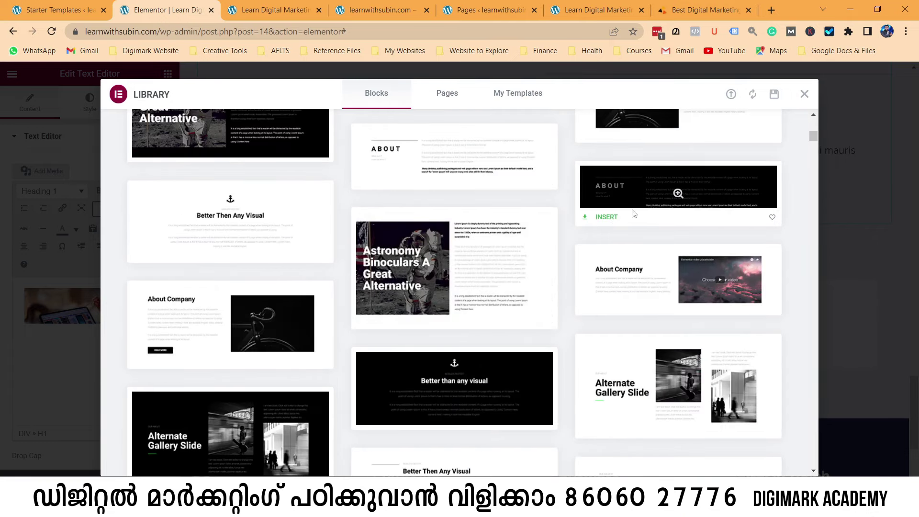
click(607, 217)
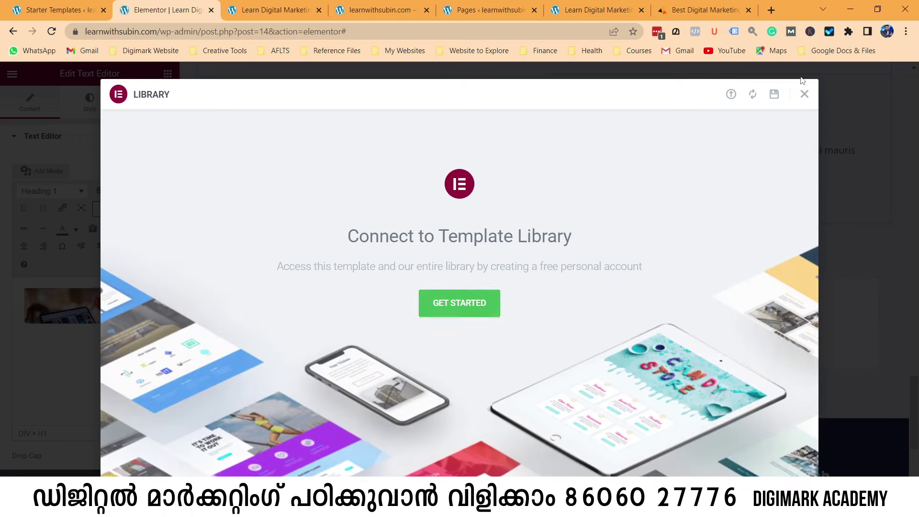
click(466, 309)
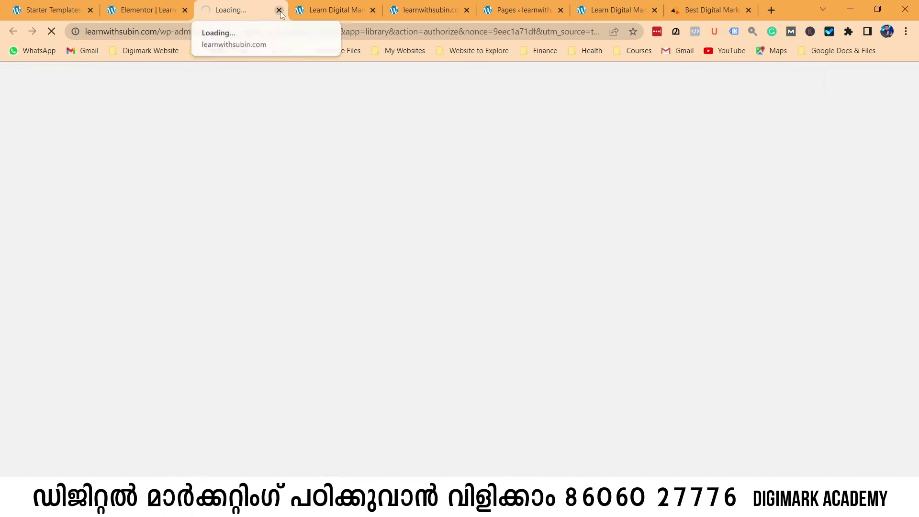
click(279, 10)
click(804, 94)
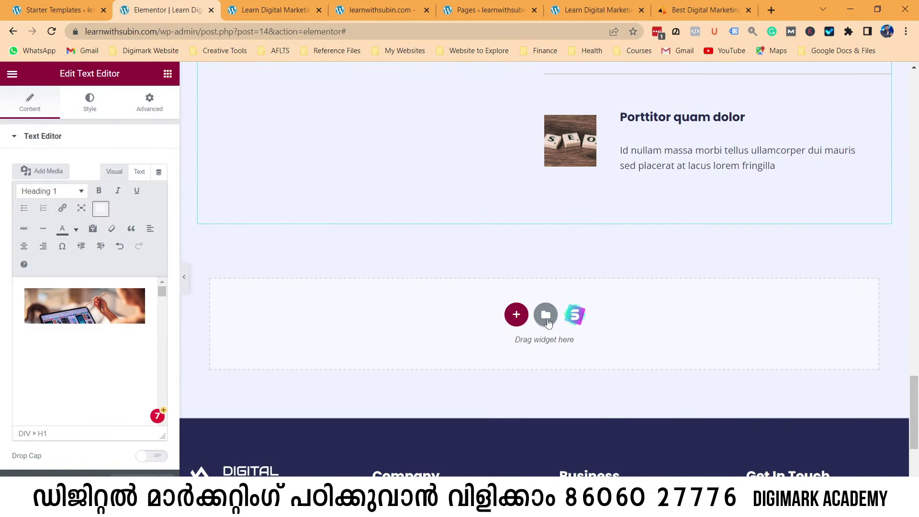
Import the Feature One–Four block from the Starter Templates Blocks library.
click(575, 315)
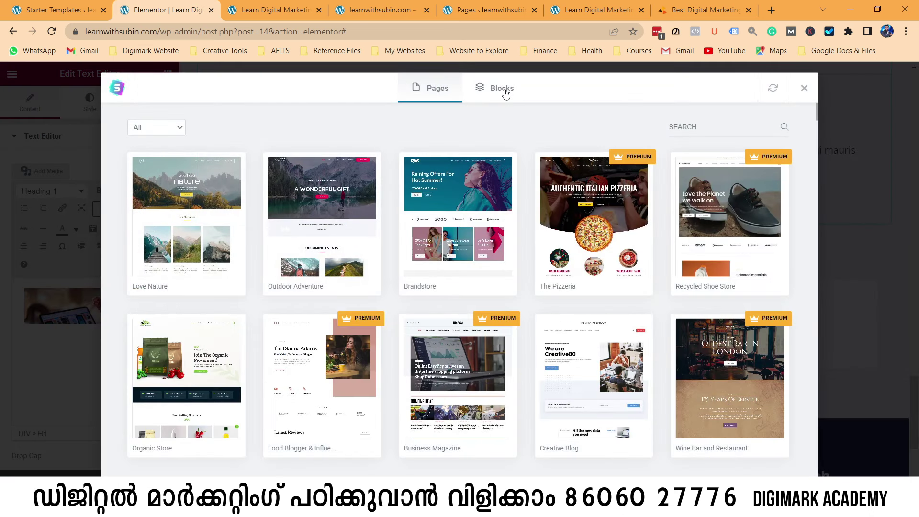
click(505, 94)
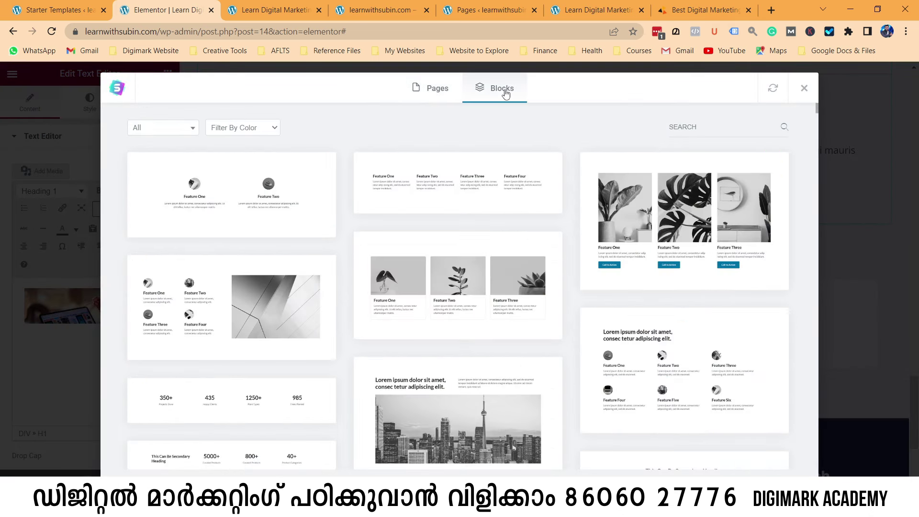
click(459, 185)
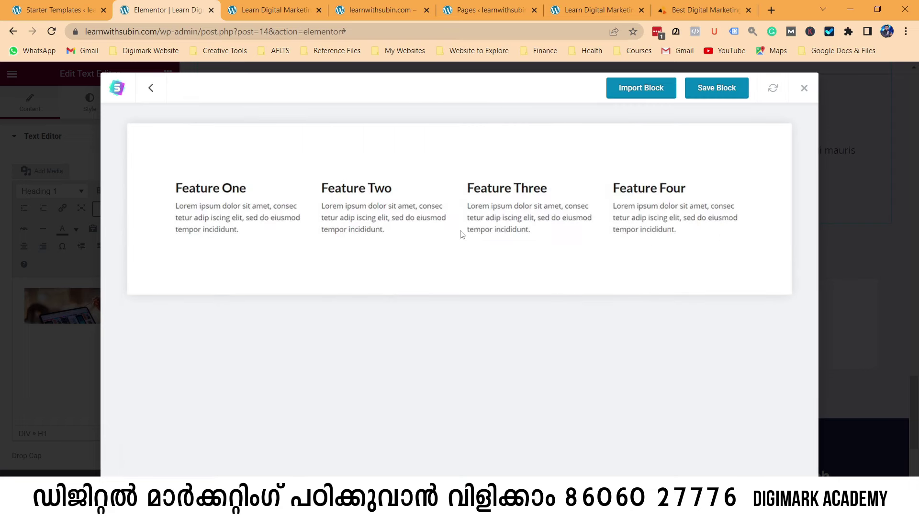
click(650, 92)
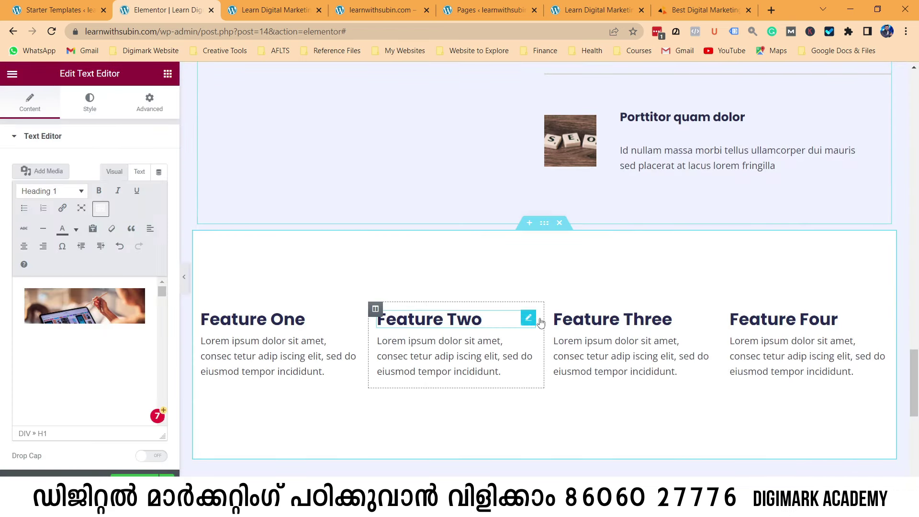
Rename the first two feature headings to '3 Months Course' and 'Live Sessions'.
click(303, 320)
drag(304, 321, 187, 322)
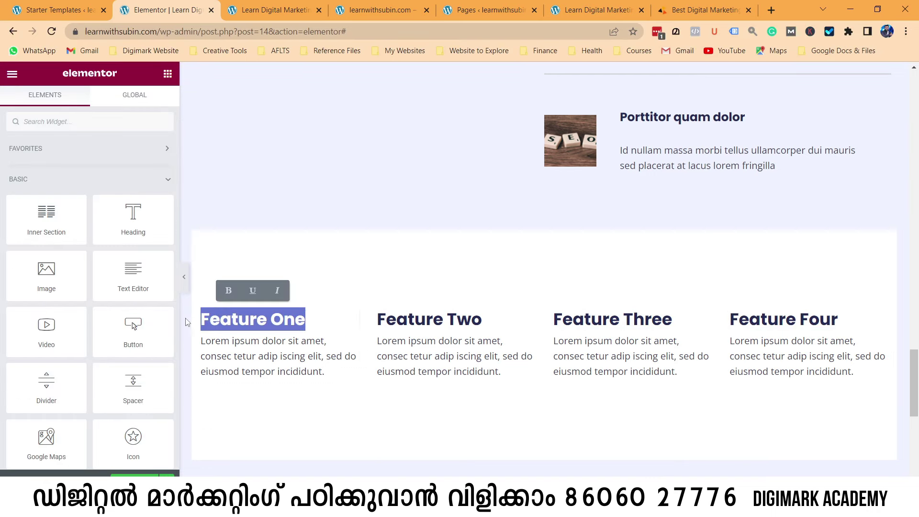
text(3 mONTH)
key(BackSpace)
key(BackSpace)
key(BackSpace)
key(BackSpace)
key(BackSpace)
text(Mon)
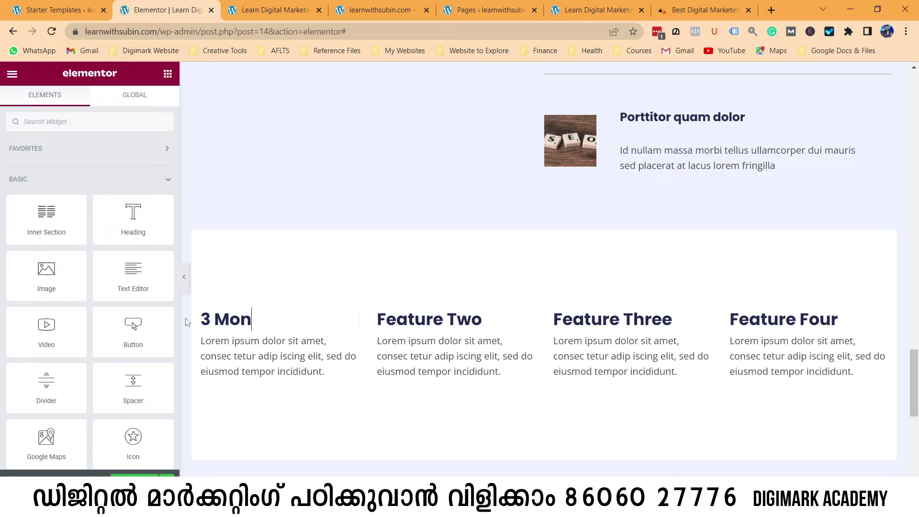
text(ths Course)
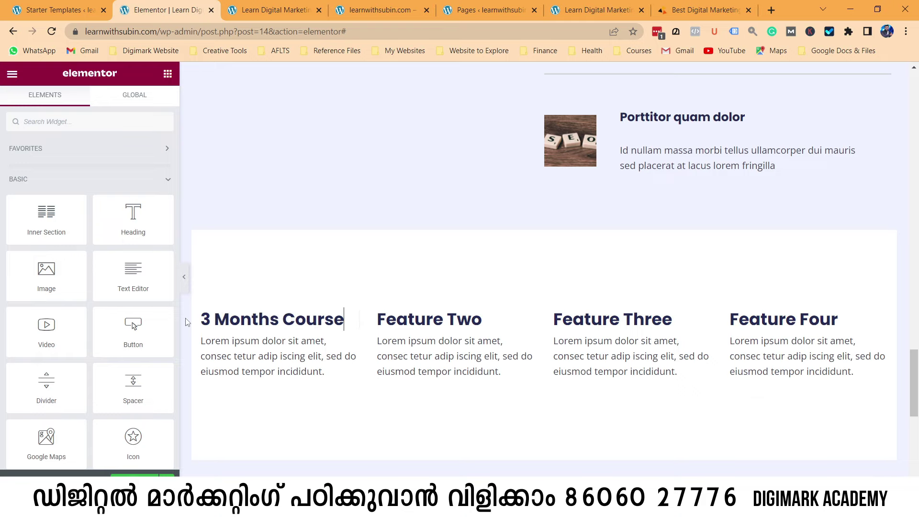
click(496, 326)
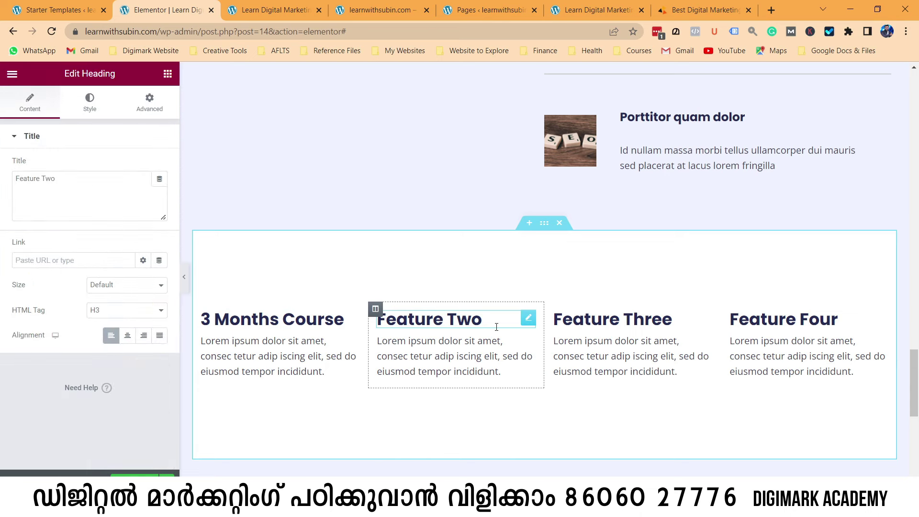
key(BackSpace)
key(BackSpace)
key(BackSpace)
key(BackSpace)
key(BackSpace)
key(BackSpace)
key(BackSpace)
key(BackSpace)
key(BackSpace)
key(BackSpace)
key(BackSpace)
text(Live Sessions)
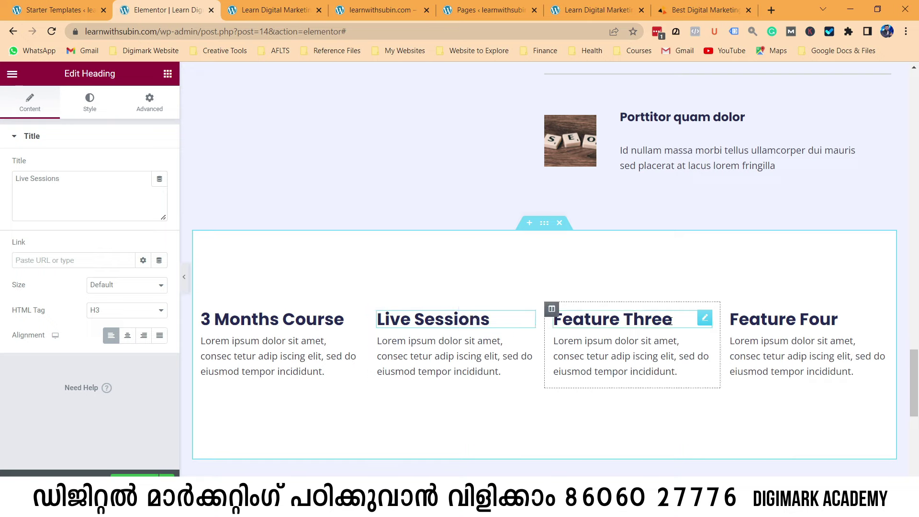
Rename the third feature heading to '16+ Certifications'.
click(671, 321)
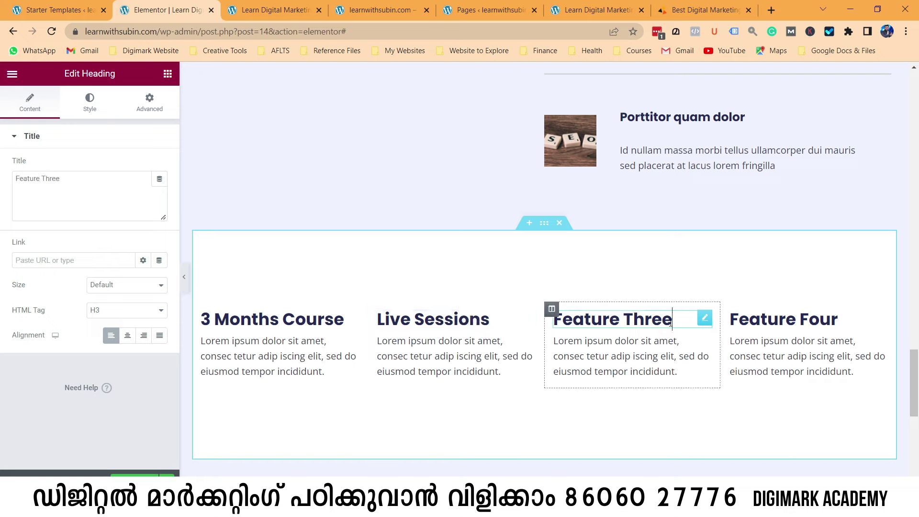
key(BackSpace)
key(BackSpace)
key(BackSpace)
key(BackSpace)
key(BackSpace)
key(BackSpace)
key(BackSpace)
key(BackSpace)
key(BackSpace)
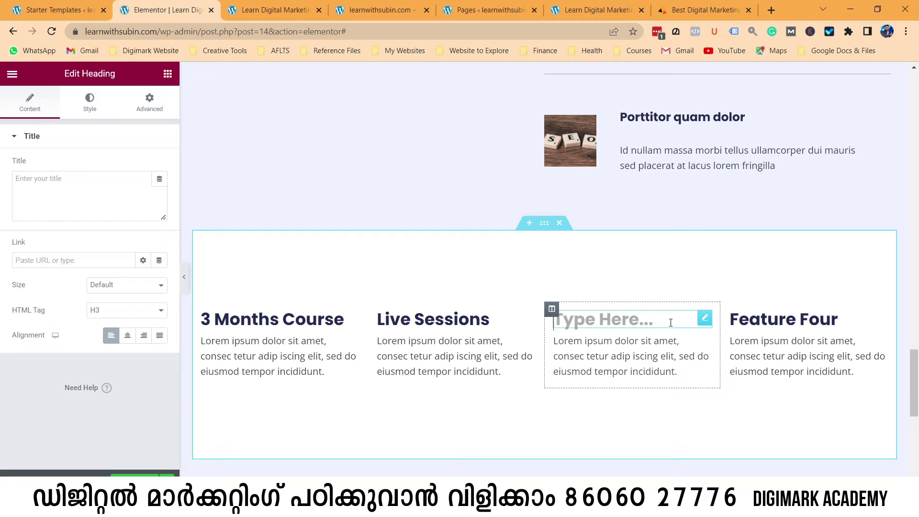
text(16+ cERTIFICA)
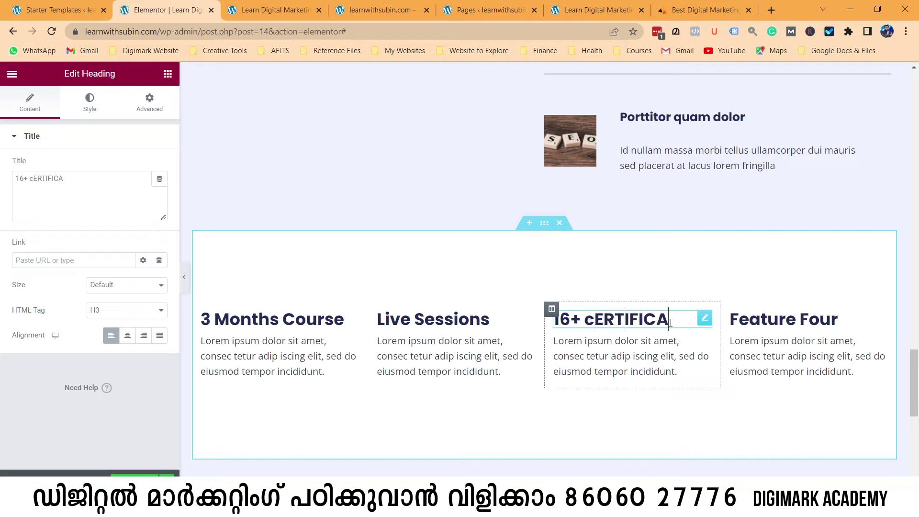
key(BackSpace)
key(BackSpace)
key(BackSpace)
key(BackSpace)
key(BackSpace)
key(BackSpace)
key(BackSpace)
text(Certifications)
Replace the fourth feature heading's text with 'Get Placed', correcting the typos.
click(774, 318)
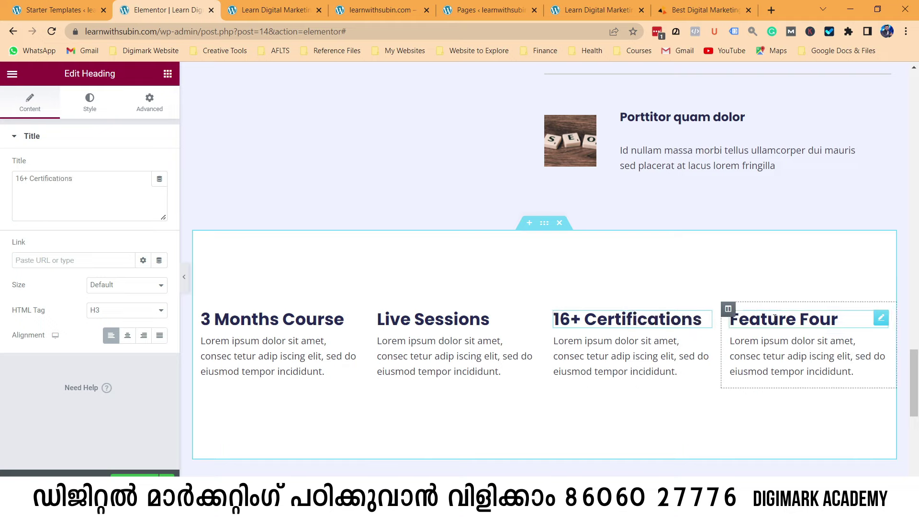
key(BackSpace)
key(BackSpace)
key(BackSpace)
key(BackSpace)
key(BackSpace)
key(BackSpace)
key(BackSpace)
key(BackSpace)
key(BackSpace)
key(BackSpace)
key(BackSpace)
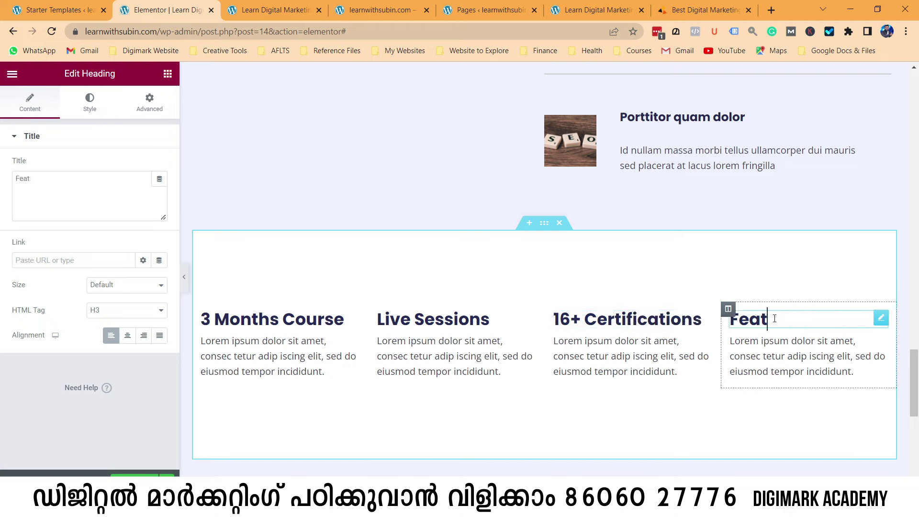
text(Palce)
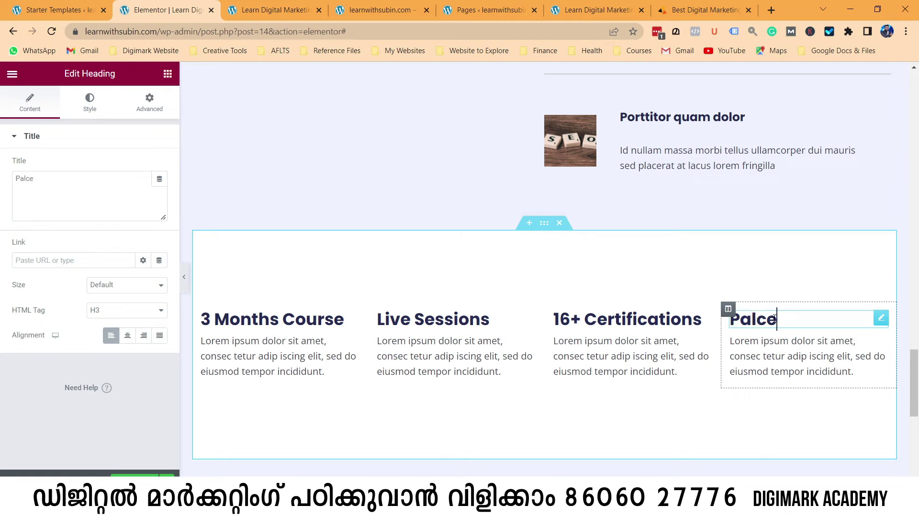
text(ment)
key(BackSpace)
key(BackSpace)
key(BackSpace)
key(BackSpace)
key(BackSpace)
key(BackSpace)
key(BackSpace)
key(BackSpace)
key(BackSpace)
text(P)
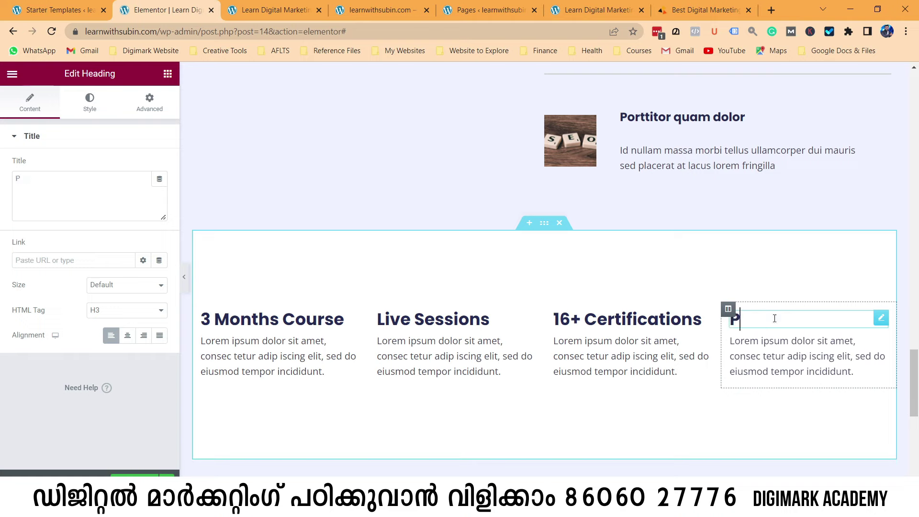
text(lacemet)
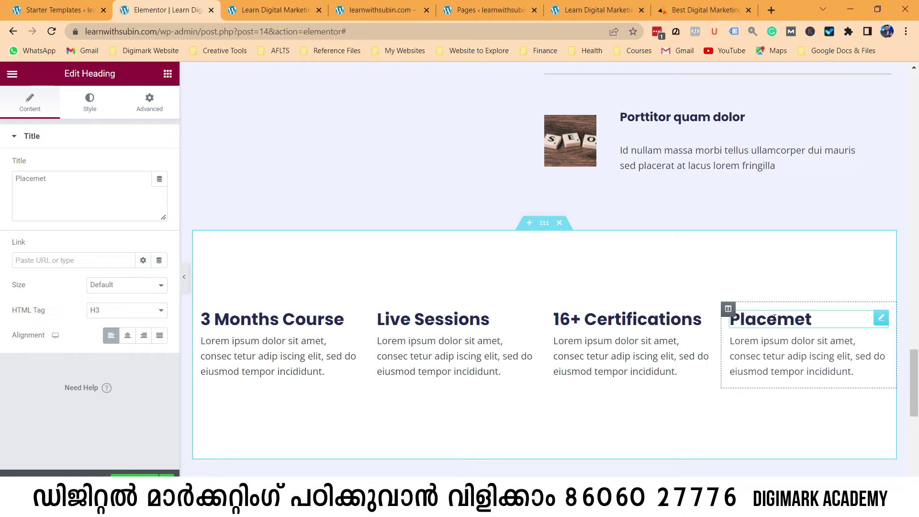
key(BackSpace)
text(nt Assures)
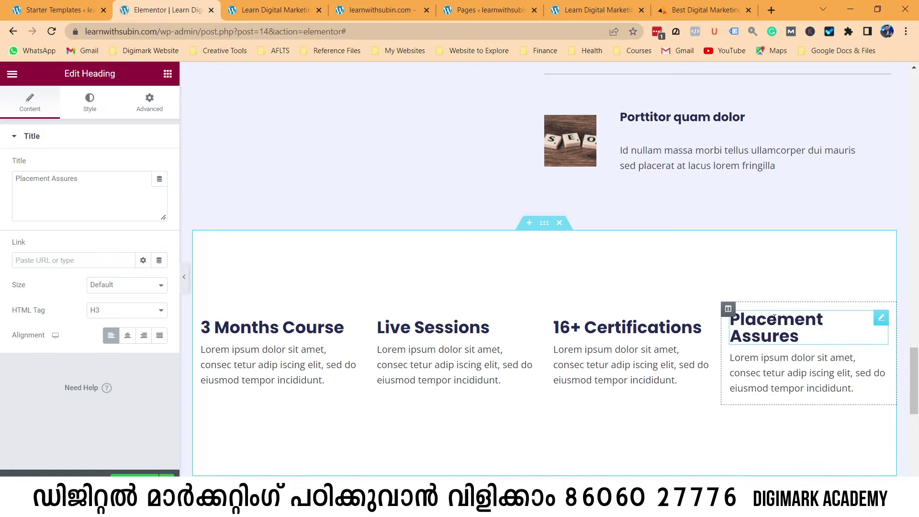
key(BackSpace)
key(BackSpace)
key(BackSpace)
key(BackSpace)
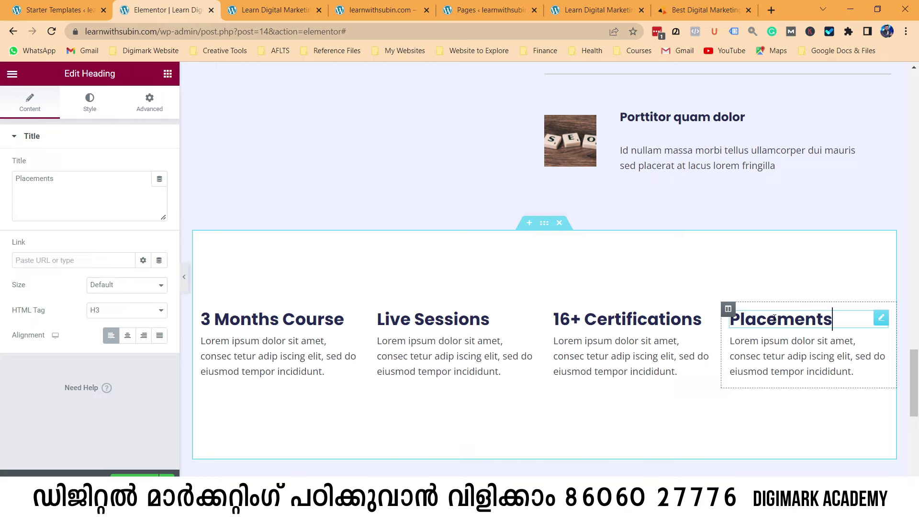
key(BackSpace)
key(BackSpace)
key(BackSpace)
key(BackSpace)
key(BackSpace)
key(BackSpace)
key(BackSpace)
key(BackSpace)
key(BackSpace)
text(Ge)
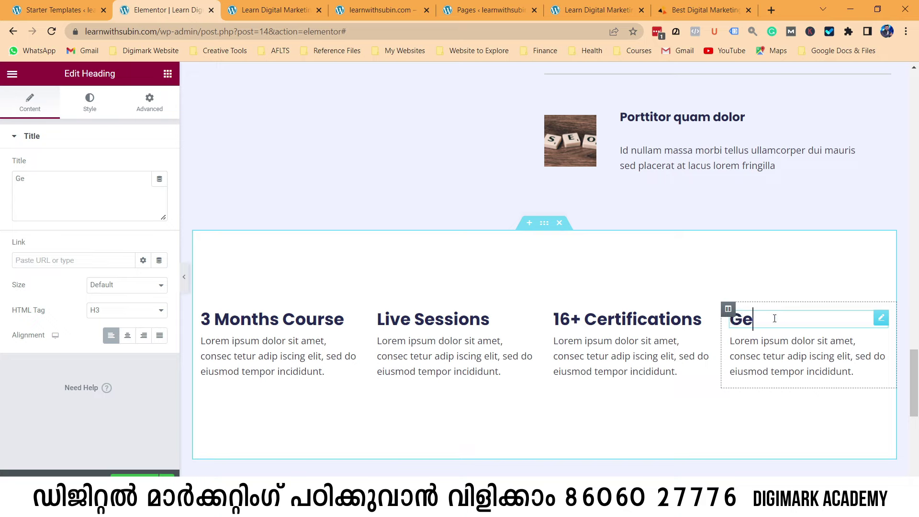
text(t Palced)
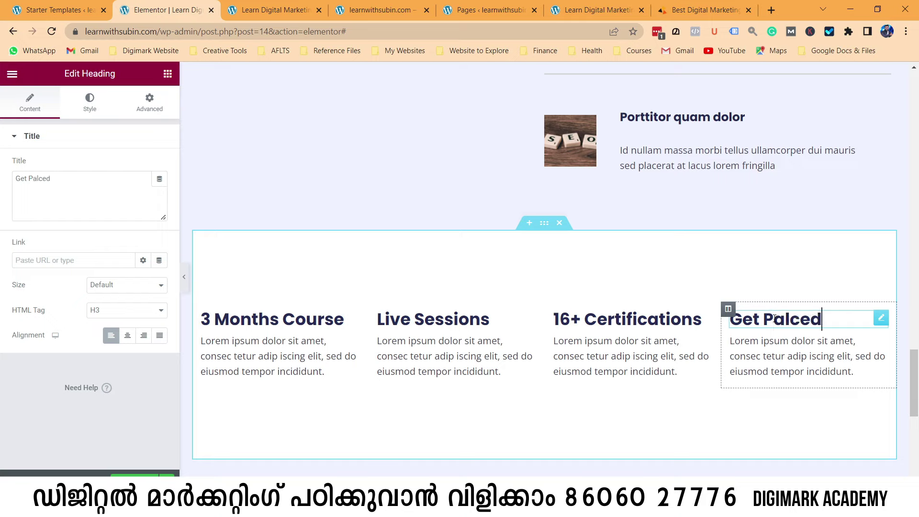
key(BackSpace)
key(BackSpace)
key(BackSpace)
key(BackSpace)
key(BackSpace)
text(laced)
Replace 'News & Blog' in the blog heading with 'Case Studies', giving 'Digital Marketing Case Studies'.
scroll(622, 416, up, 1)
scroll(544, 395, down, 3)
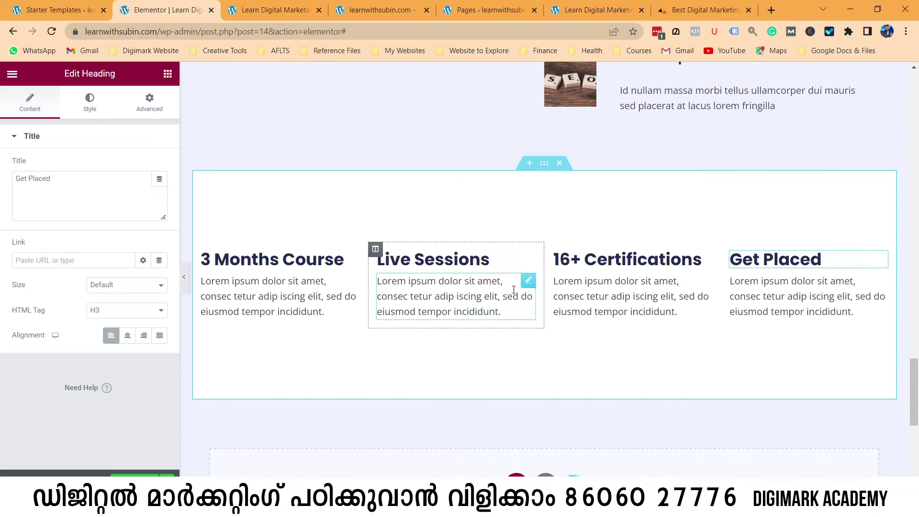
scroll(751, 299, up, 4)
scroll(517, 232, up, 5)
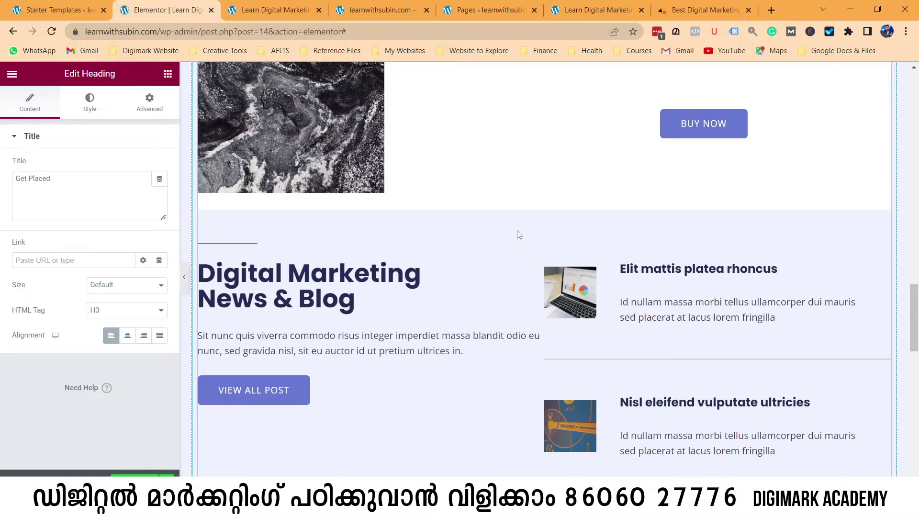
scroll(367, 247, down, 2)
click(345, 190)
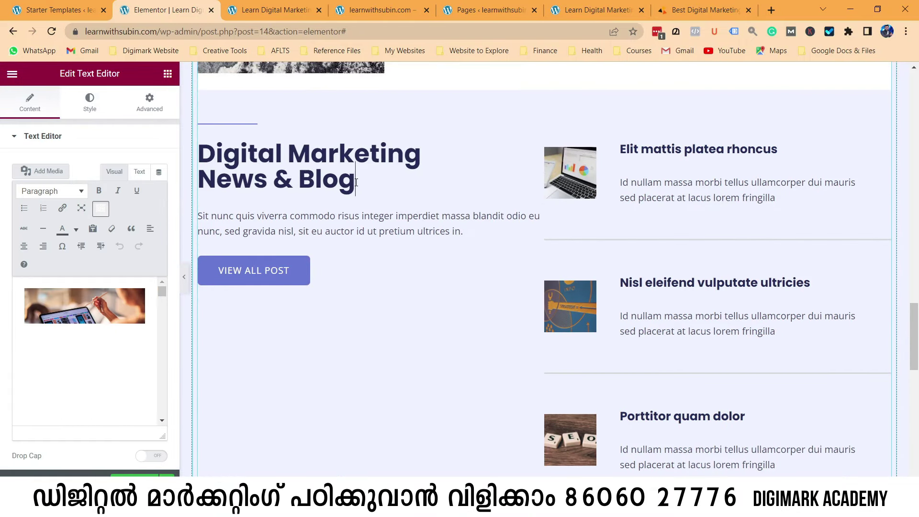
key(BackSpace)
key(BackSpace)
key(BackSpace)
key(BackSpace)
key(BackSpace)
key(BackSpace)
key(BackSpace)
key(BackSpace)
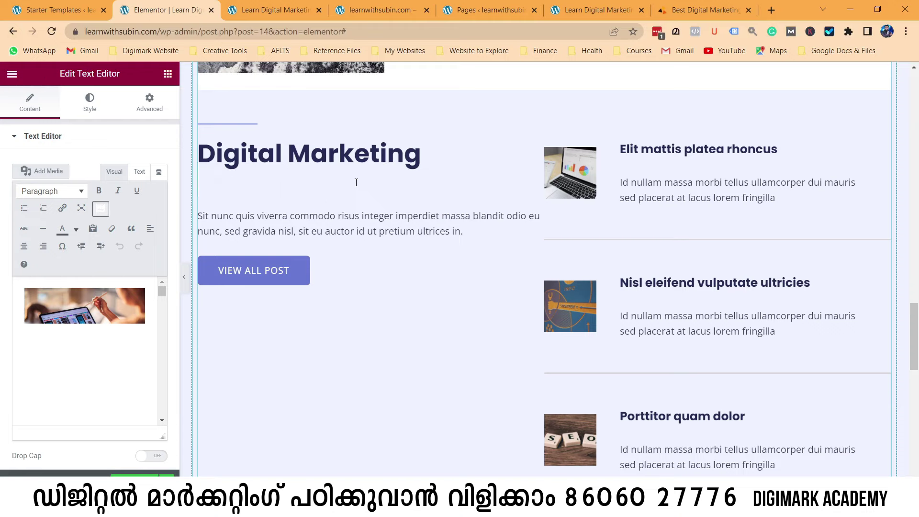
text(Case )
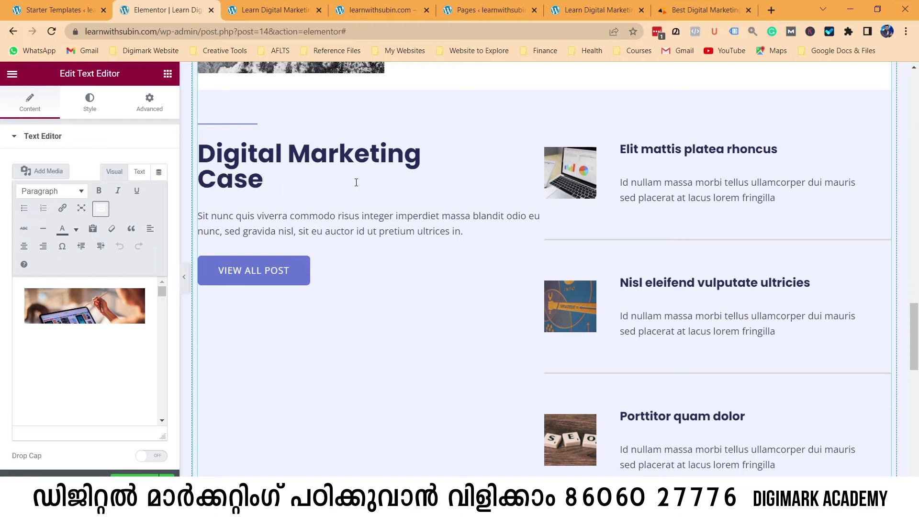
text(Stude)
key(BackSpace)
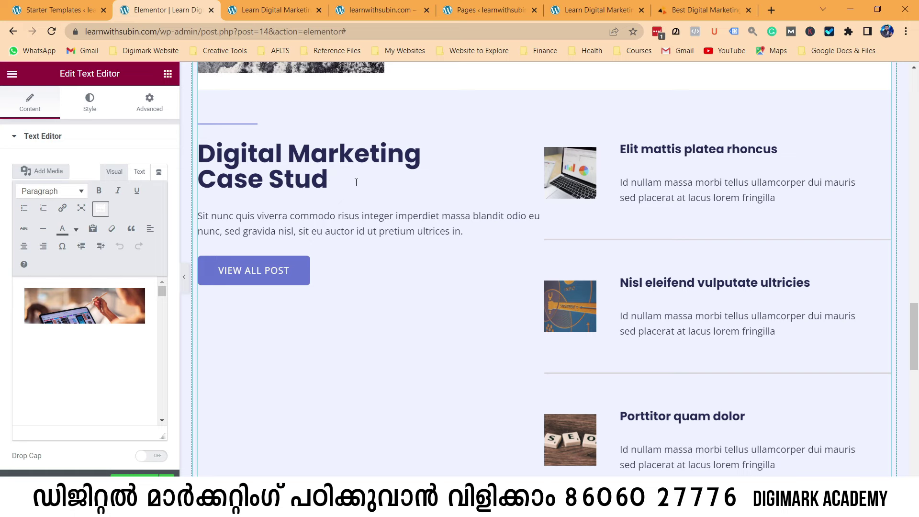
text(ies)
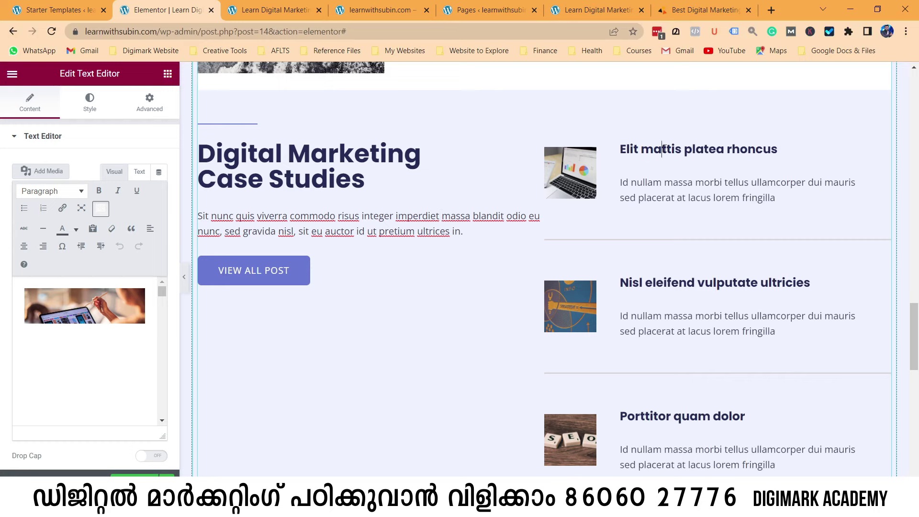
Retitle the first post 'Byjus App Case Study'.
click(778, 149)
key(BackSpace)
key(BackSpace)
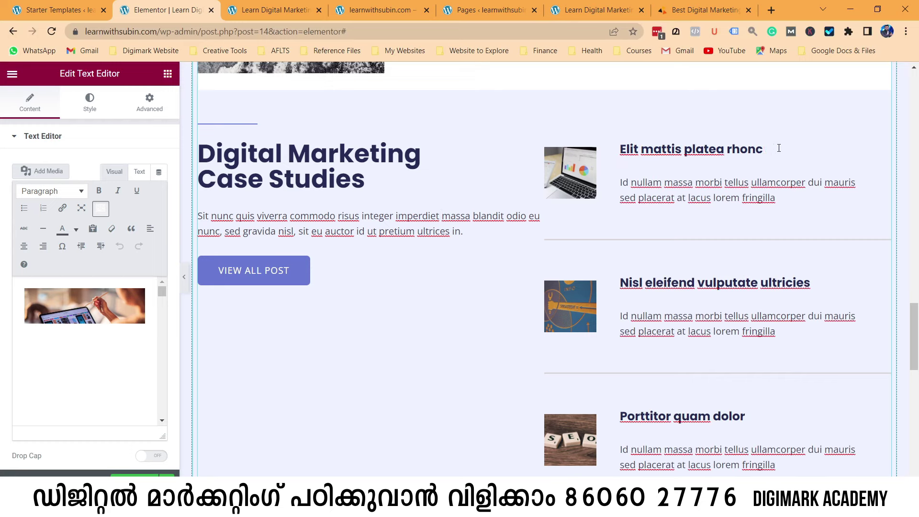
key(BackSpace)
key(BackSpace)
key(BackSpace)
key(BackSpace)
key(BackSpace)
key(BackSpace)
key(BackSpace)
key(BackSpace)
key(BackSpace)
key(BackSpace)
key(BackSpace)
key(BackSpace)
key(BackSpace)
key(BackSpace)
key(BackSpace)
key(BackSpace)
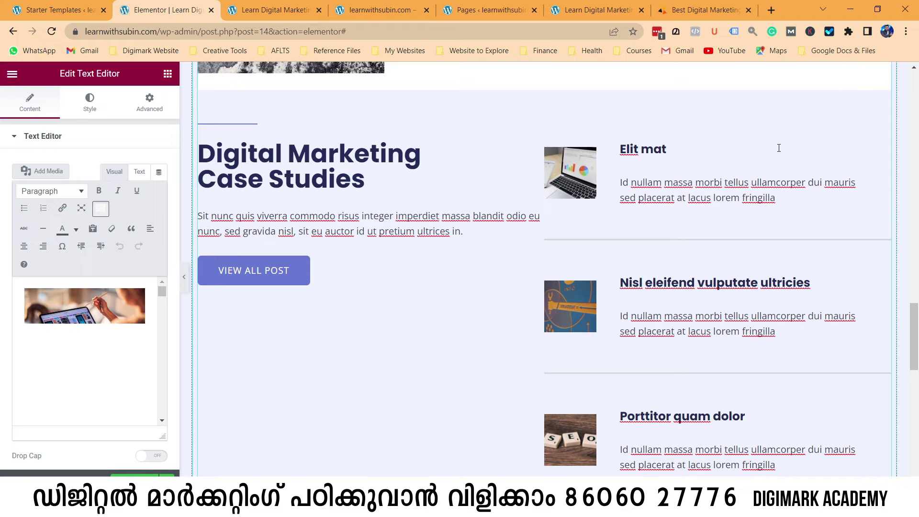
key(BackSpace)
key(BackSpace)
key(BackSpace)
key(BackSpace)
key(BackSpace)
text(Byjus App Case Study)
Retitle the second post 'Amazon Christmas Marketing Case Study'.
click(732, 282)
key(BackSpace)
key(BackSpace)
key(BackSpace)
key(BackSpace)
key(BackSpace)
key(BackSpace)
key(BackSpace)
key(BackSpace)
key(BackSpace)
key(BackSpace)
key(BackSpace)
key(BackSpace)
key(BackSpace)
key(BackSpace)
key(BackSpace)
key(BackSpace)
key(BackSpace)
key(BackSpace)
key(BackSpace)
key(BackSpace)
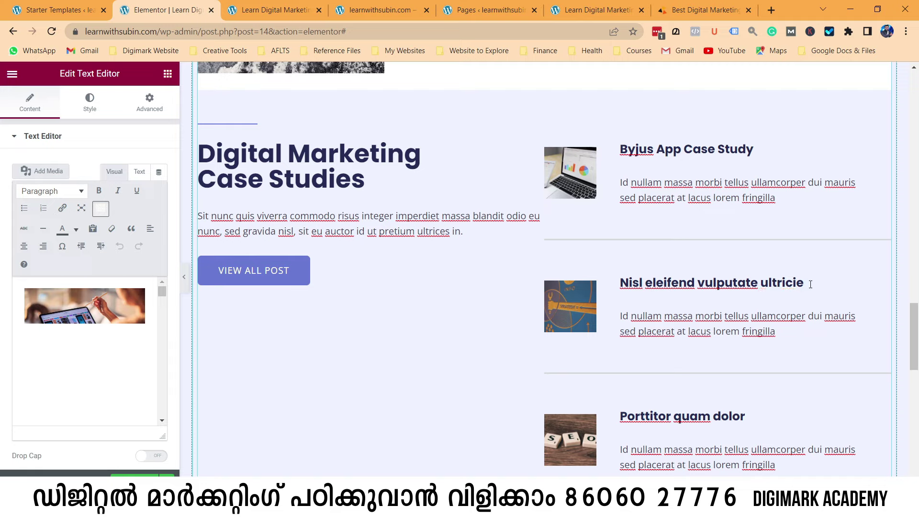
key(BackSpace)
key(BackSpace)
key(BackSpace)
text(Amazon)
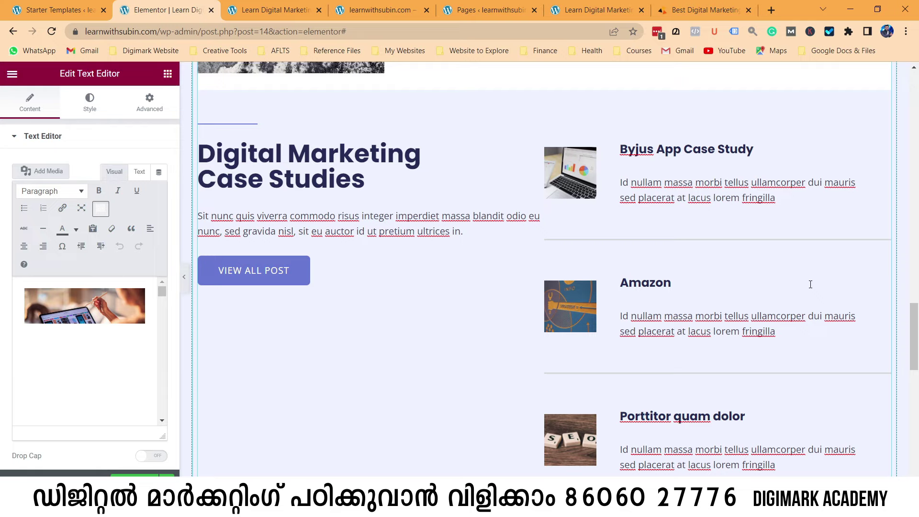
text(Christmas Ma)
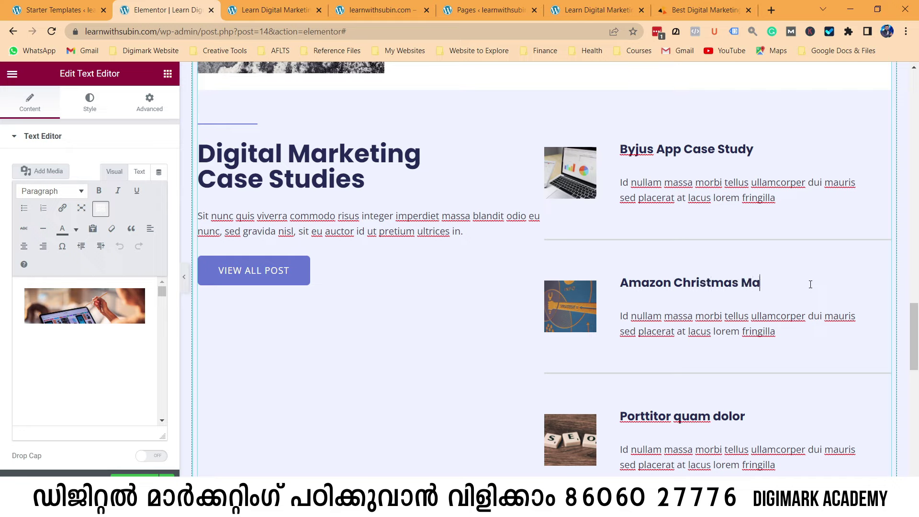
text(rketing Case Study)
Retitle the third post 'Chicking Instagram Marketing Case Study', fixing the typos along the way.
scroll(810, 284, down, 3)
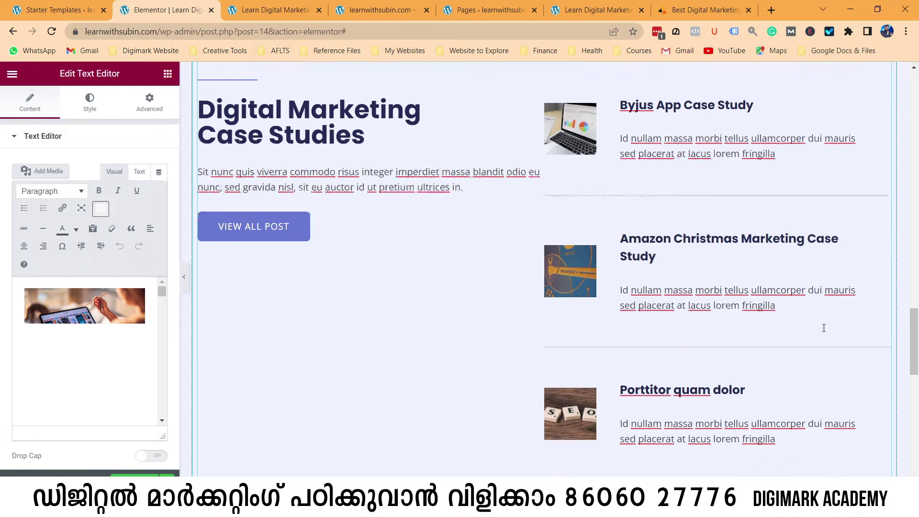
click(740, 311)
key(BackSpace)
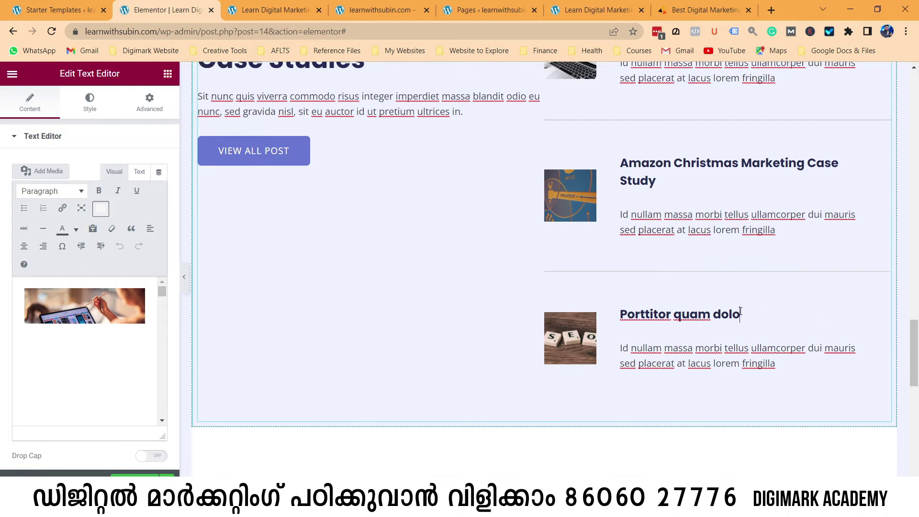
key(BackSpace)
key(BackSpace)
key(BackSpace)
key(BackSpace)
key(BackSpace)
key(BackSpace)
key(BackSpace)
key(BackSpace)
key(BackSpace)
key(BackSpace)
key(BackSpace)
key(BackSpace)
key(BackSpace)
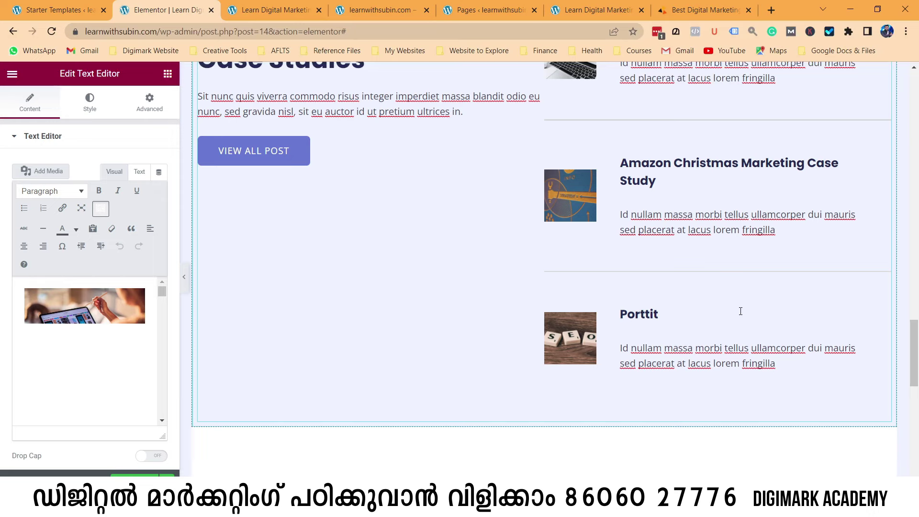
text(M)
key(BackSpace)
text(Chicking Case Study)
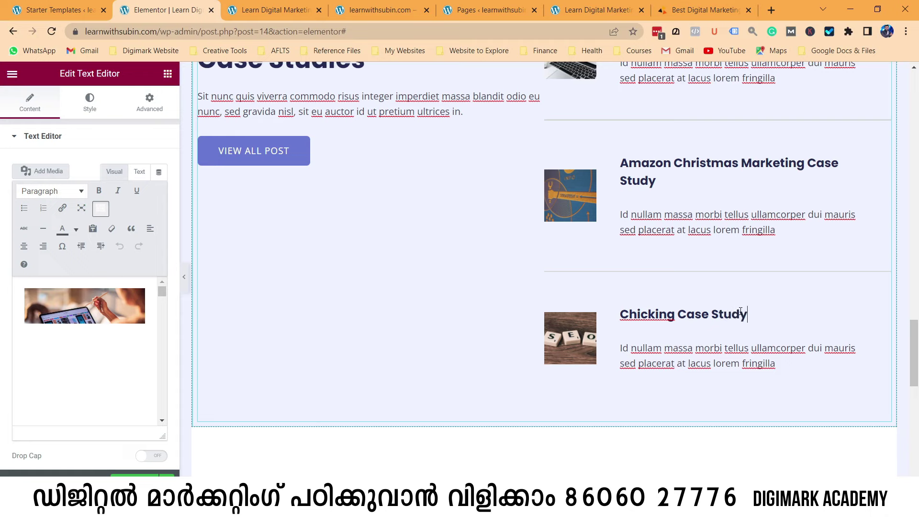
text(forOl)
key(BackSpace)
key(BackSpace)
text(Instafr)
key(BackSpace)
key(BackSpace)
text(gram MA)
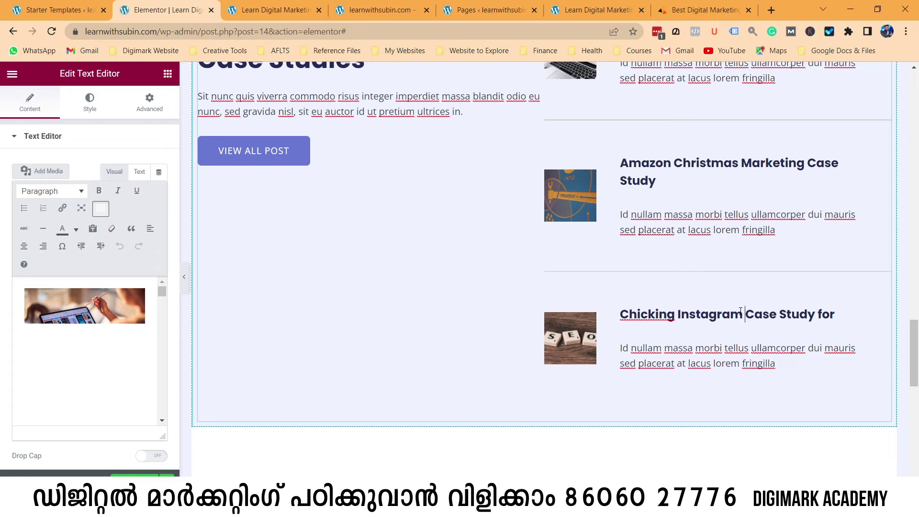
key(BackSpace)
text(arketi)
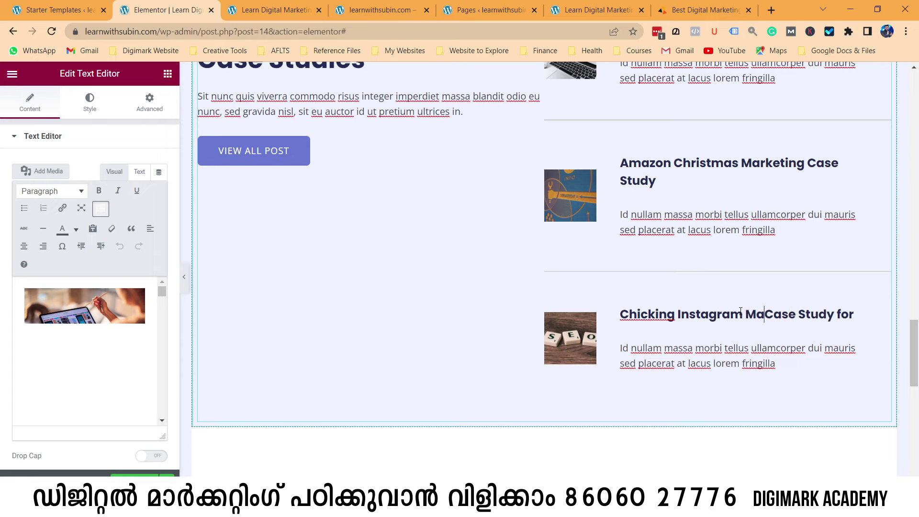
text(ng)
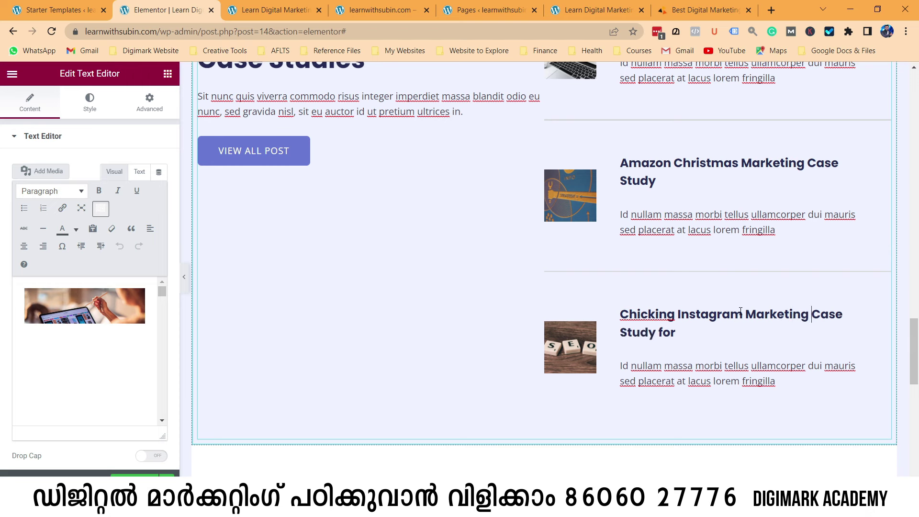
key(BackSpace)
key(BackSpace)
Change the Advanced Diploma section's BUY NOW button label to 'LEARN MORE'.
scroll(684, 296, up, 3)
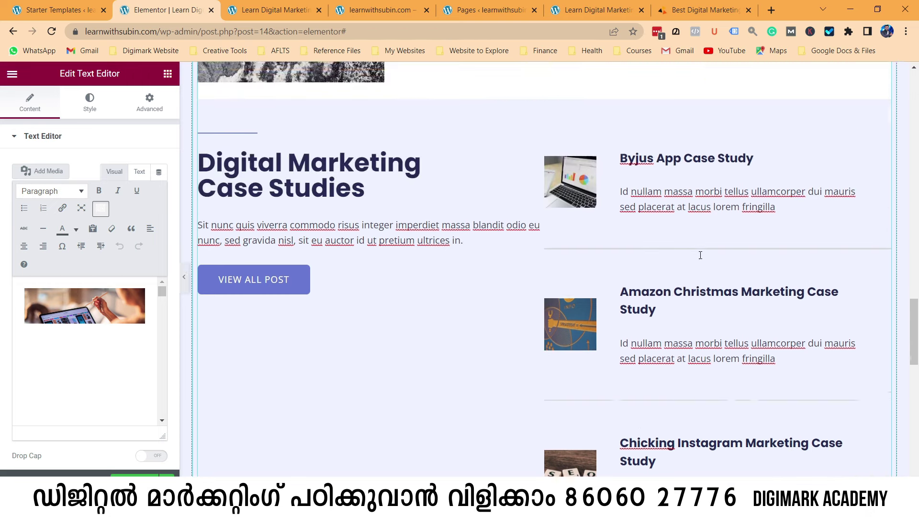
scroll(700, 255, up, 9)
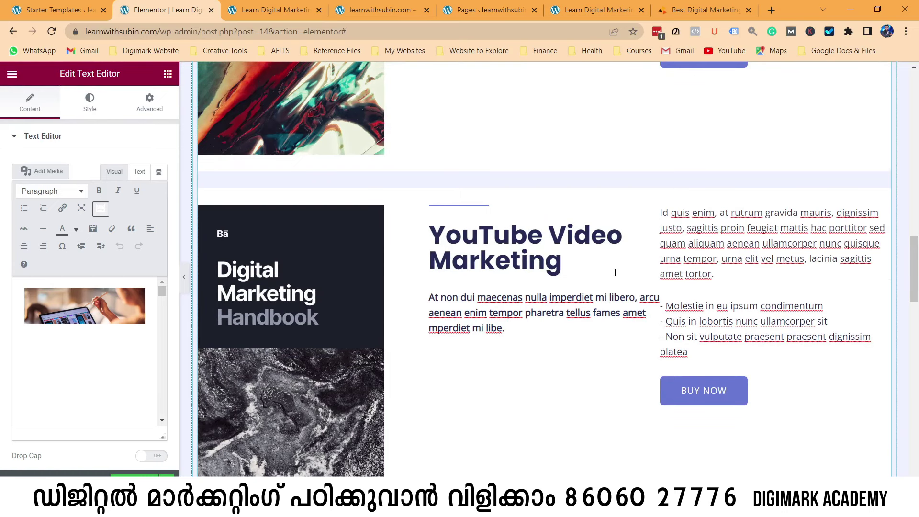
scroll(614, 273, up, 8)
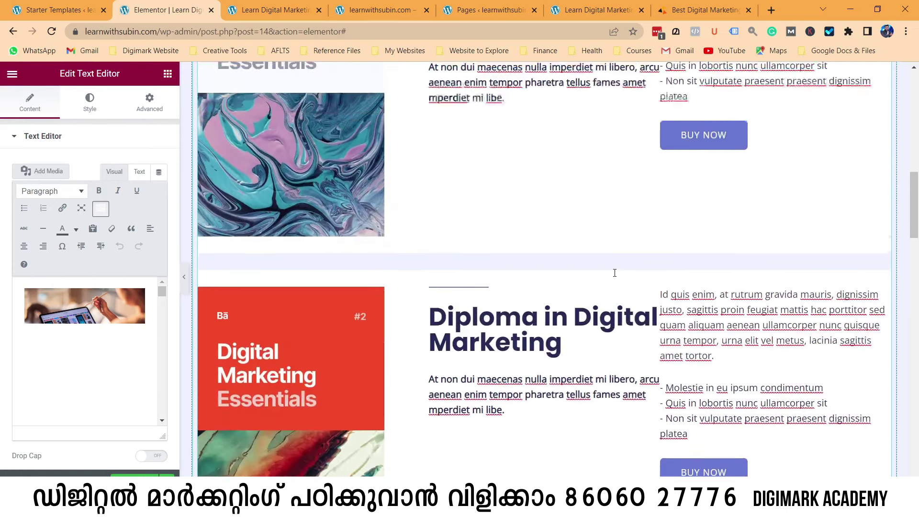
scroll(615, 272, up, 9)
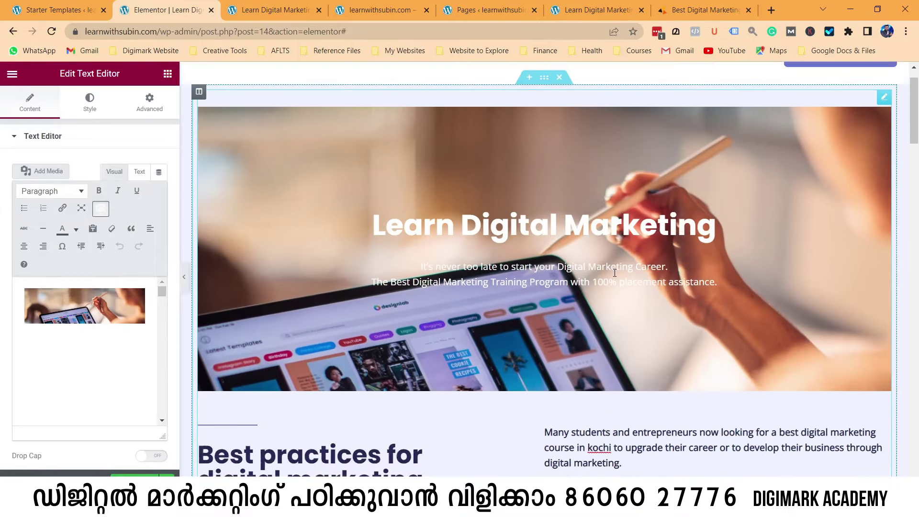
scroll(432, 231, down, 9)
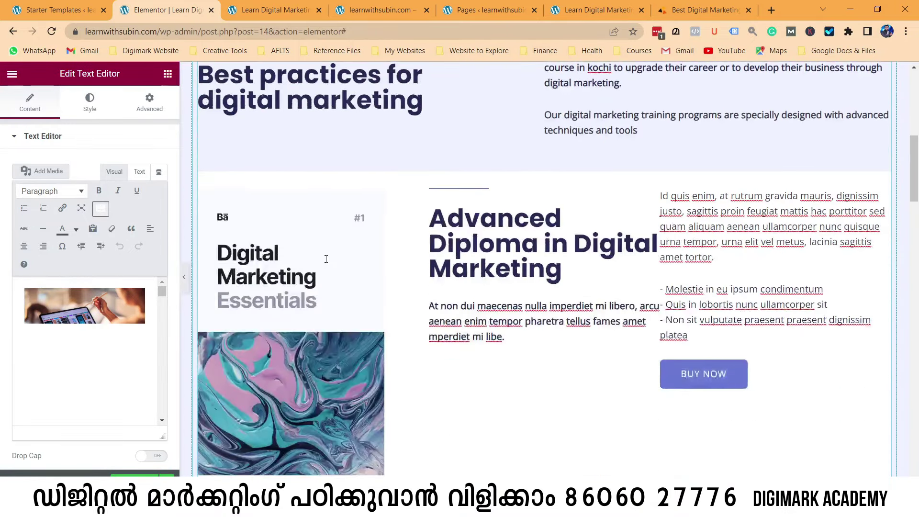
scroll(523, 178, down, 3)
scroll(523, 179, up, 4)
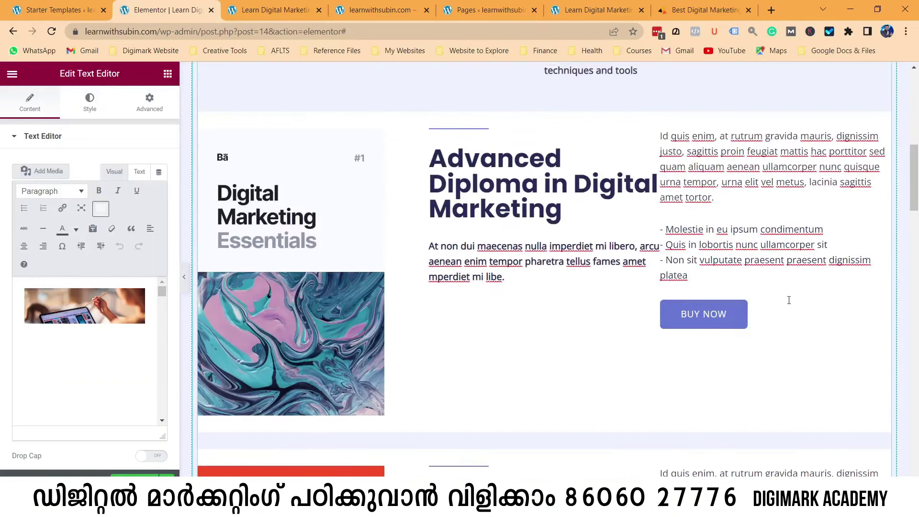
click(726, 315)
key(BackSpace)
key(BackSpace)
key(BackSpace)
key(BackSpace)
key(BackSpace)
key(BackSpace)
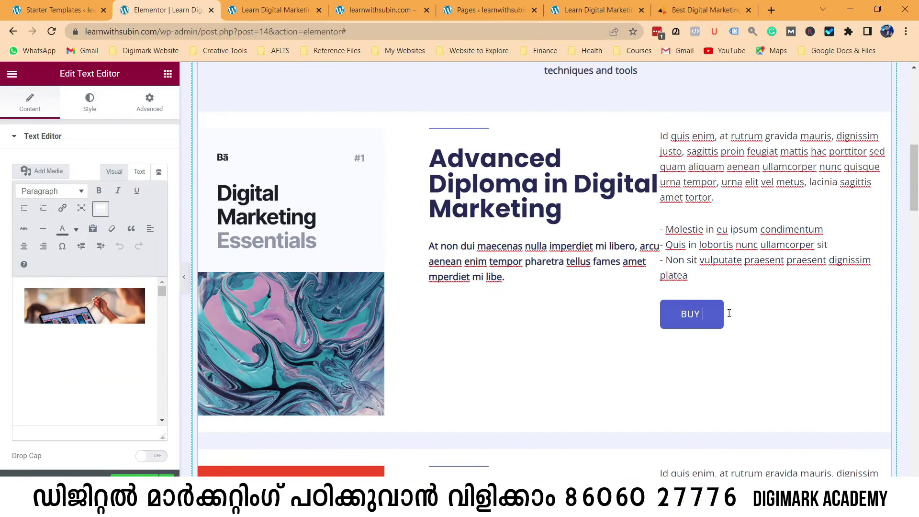
key(BackSpace)
text(LEA)
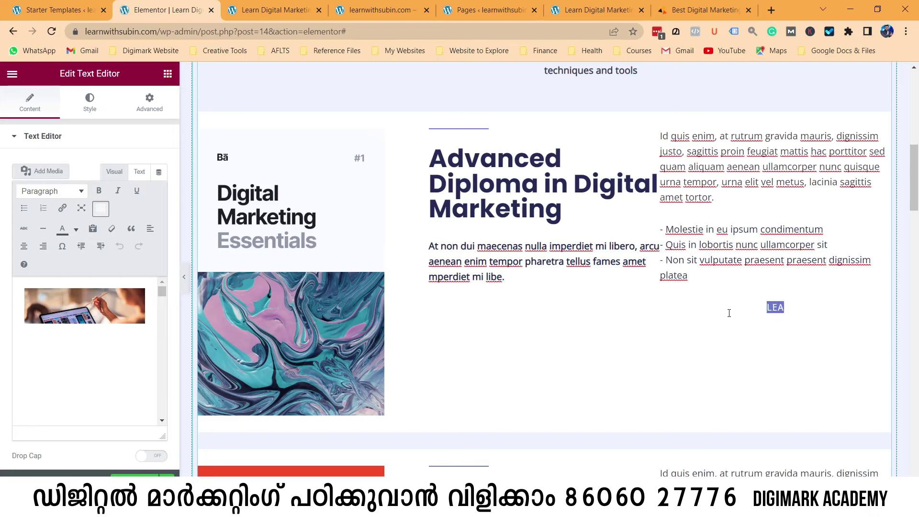
text(RN MO)
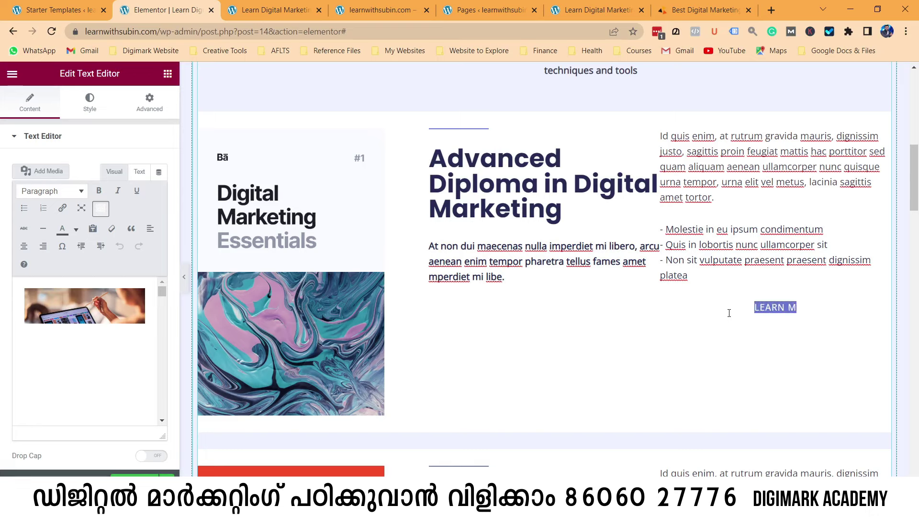
key(ctrl+z)
key(ctrl+z)
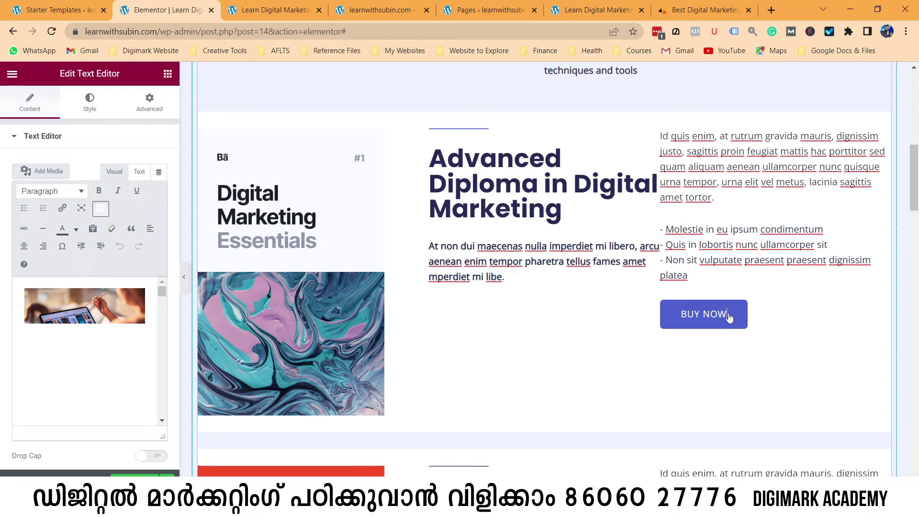
key(BackSpace)
key(BackSpace)
key(BackSpace)
key(BackSpace)
key(BackSpace)
key(BackSpace)
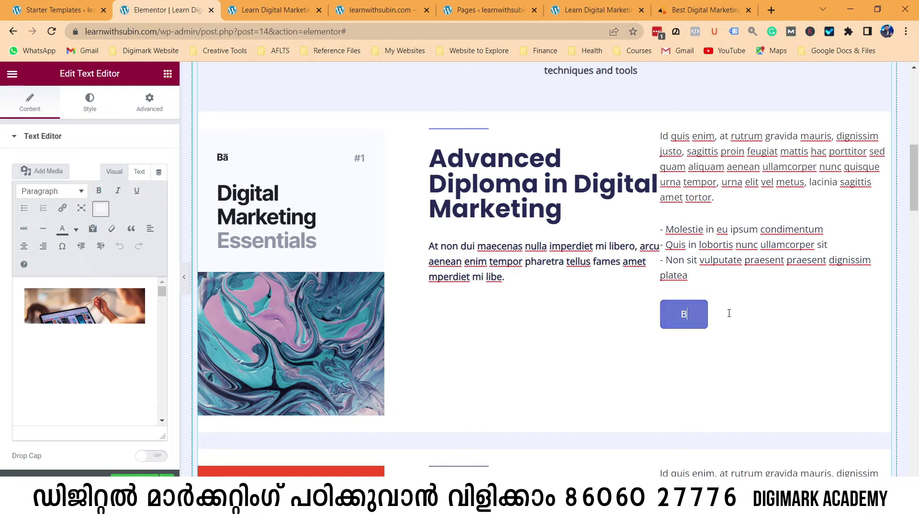
text(LEA)
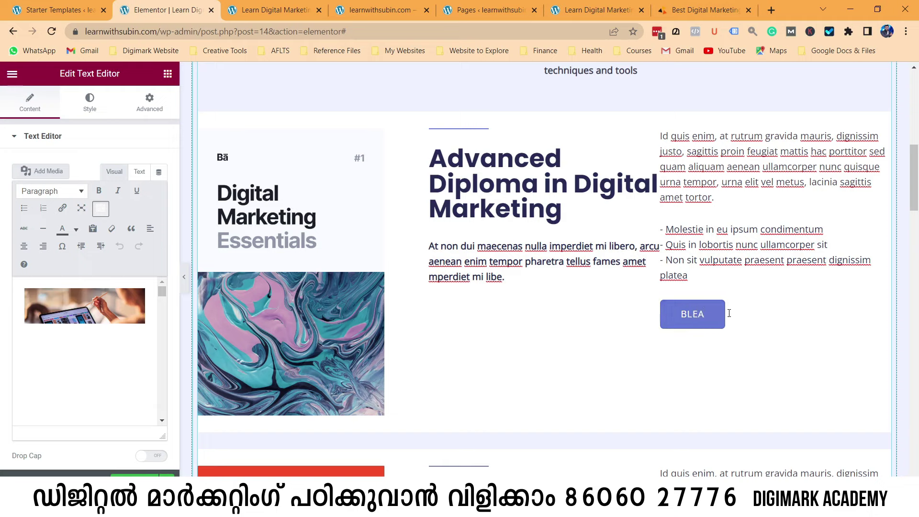
text(RN MORE)
key(Left)
key(Left)
key(Left)
key(Left)
key(Left)
key(Left)
key(BackSpace)
Change the Diploma section's button label to 'LEARN MORE', removing the stray B.
scroll(728, 317, down, 6)
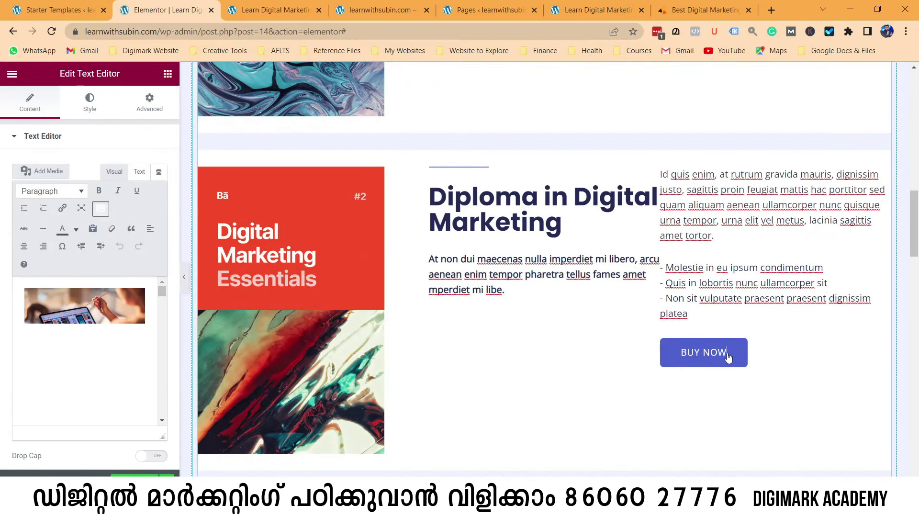
key(BackSpace)
key(BackSpace)
key(BackSpace)
key(BackSpace)
key(BackSpace)
key(BackSpace)
text(LEARN MORE)
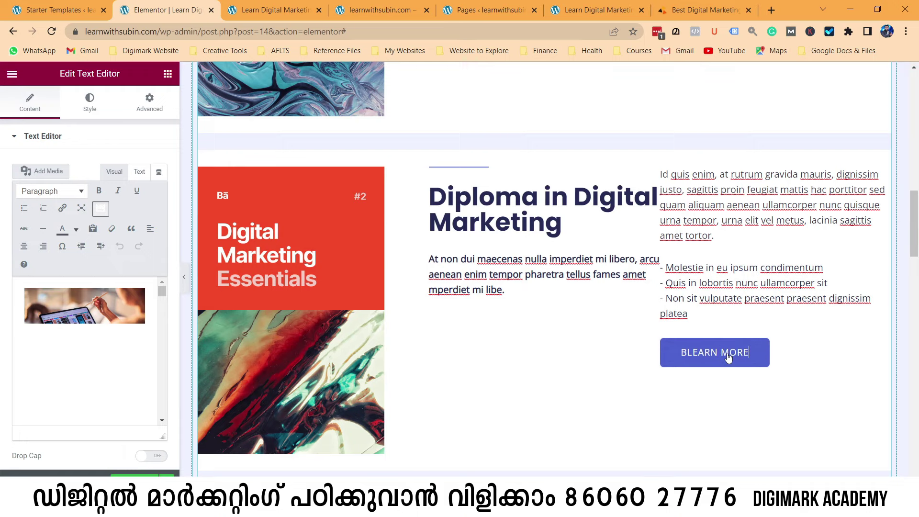
key(Home)
key(Delete)
Change the YouTube Video Marketing section's button label to 'LEARN MORE'.
scroll(728, 357, down, 9)
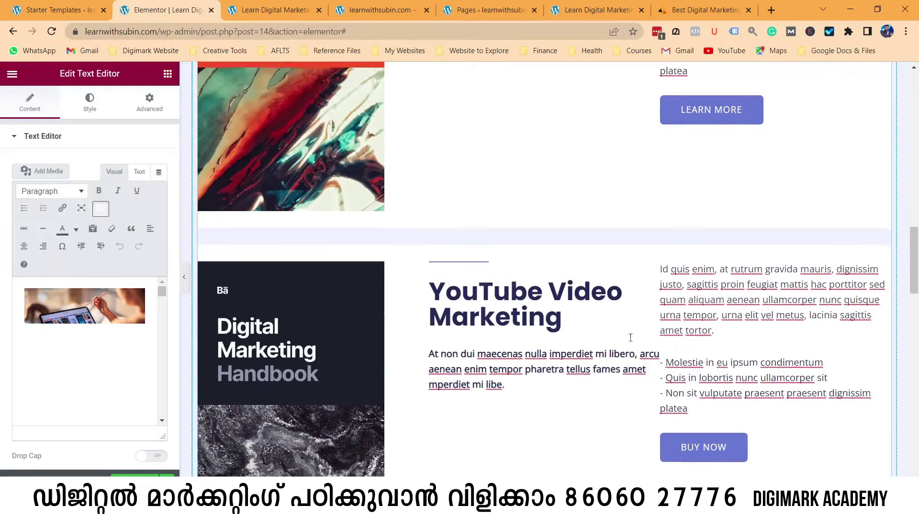
click(729, 272)
key(BackSpace)
key(BackSpace)
key(BackSpace)
key(BackSpace)
key(BackSpace)
key(BackSpace)
key(BackSpace)
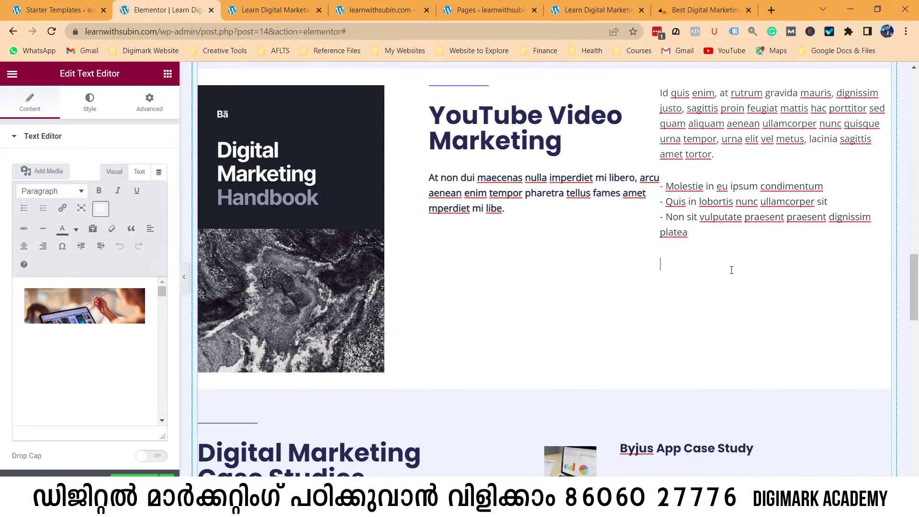
key(ctrl+z)
key(BackSpace)
key(BackSpace)
key(BackSpace)
key(BackSpace)
key(BackSpace)
key(BackSpace)
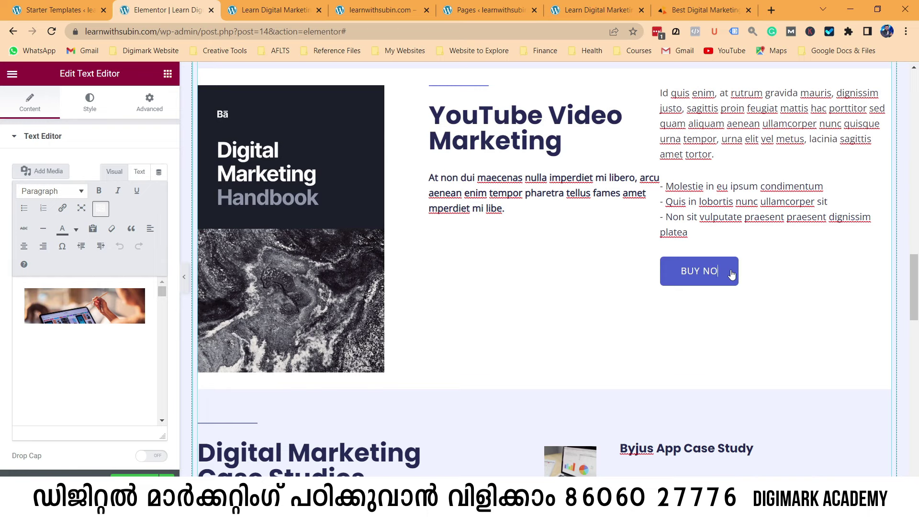
text(LEANR)
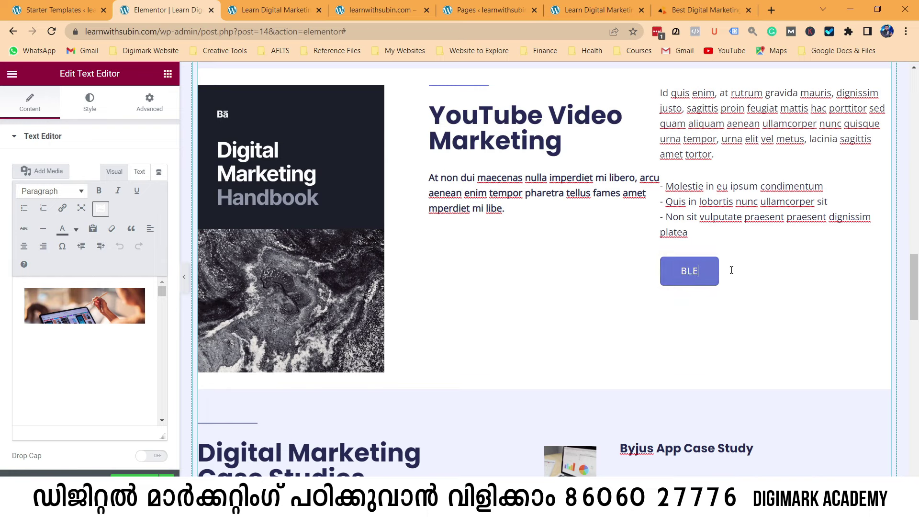
key(BackSpace)
key(BackSpace)
text(RN MORE)
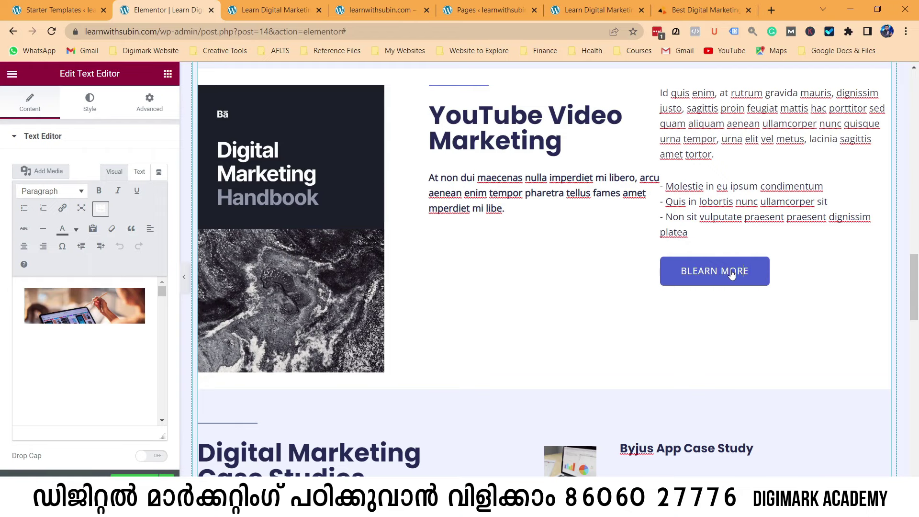
key(BackSpace)
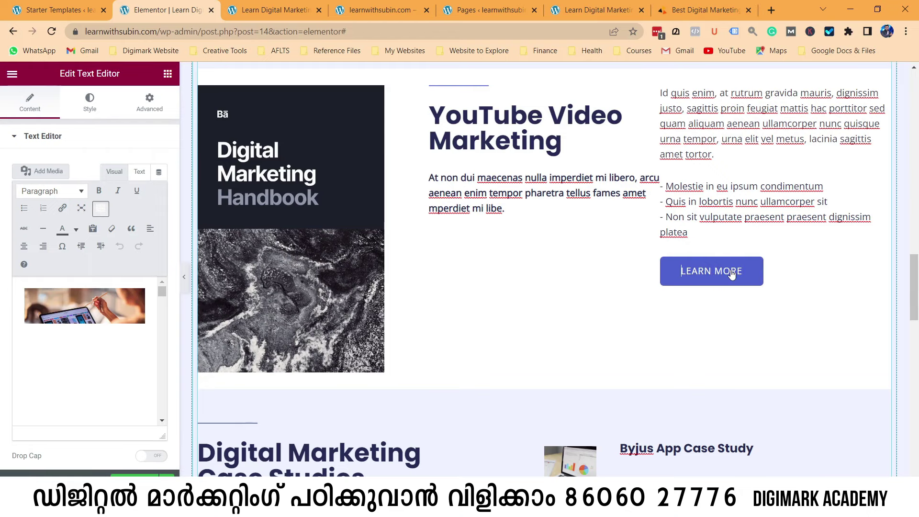
Deselect the button text to return to the Elements widget list.
scroll(730, 273, down, 3)
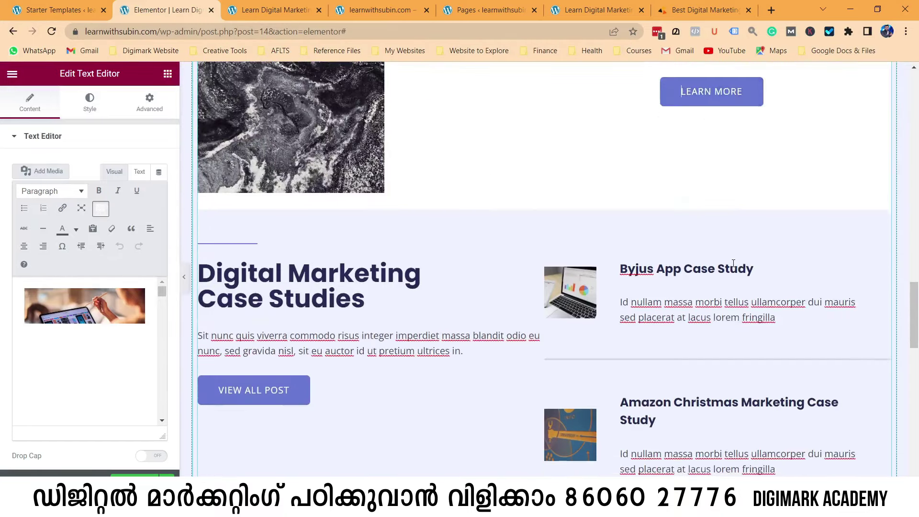
scroll(733, 264, down, 2)
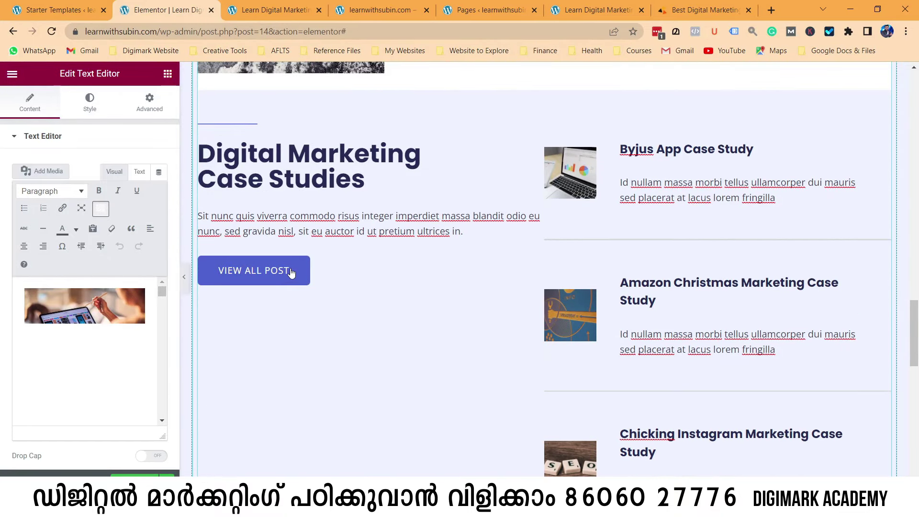
scroll(461, 285, down, 10)
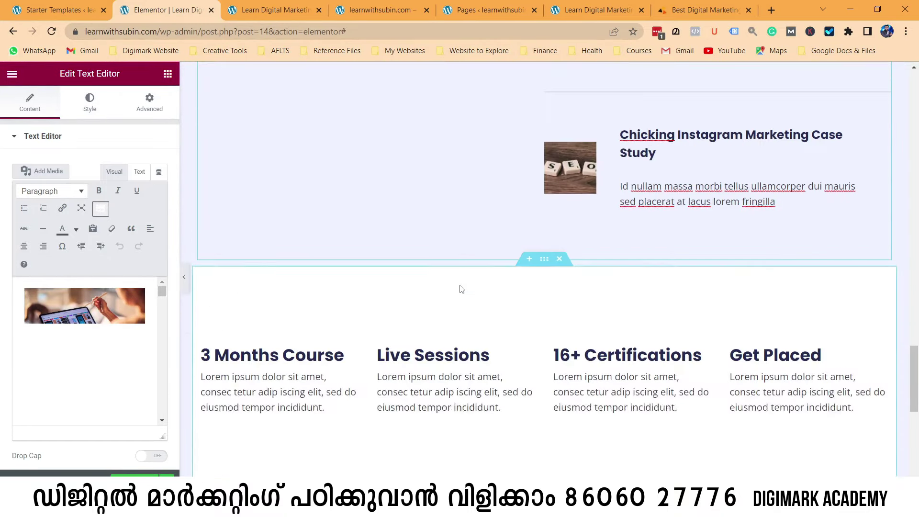
scroll(460, 285, down, 2)
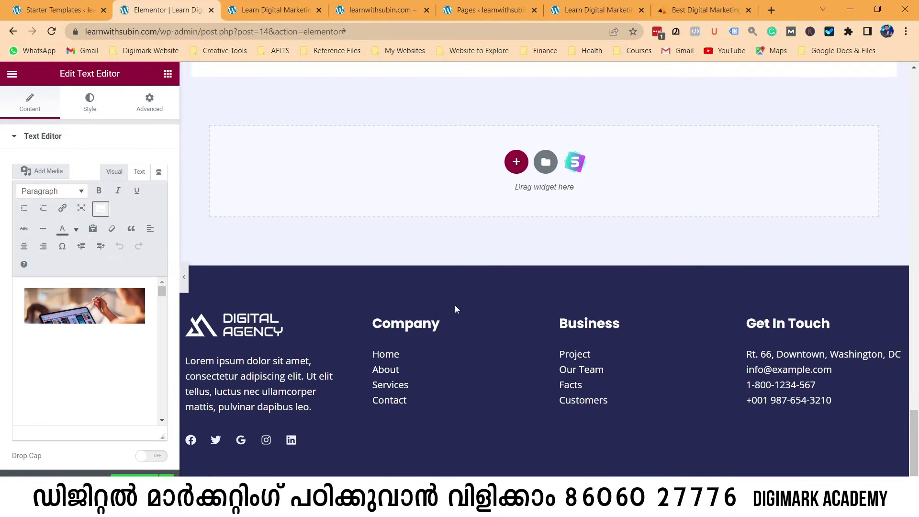
click(430, 325)
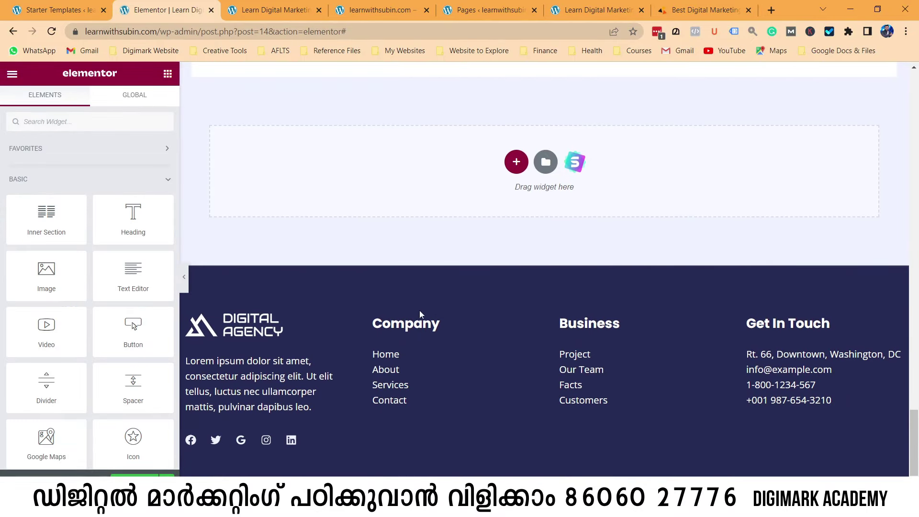
Scroll through the page to check all three course sections show LEARN MORE buttons.
scroll(372, 303, down, 1)
scroll(375, 307, up, 6)
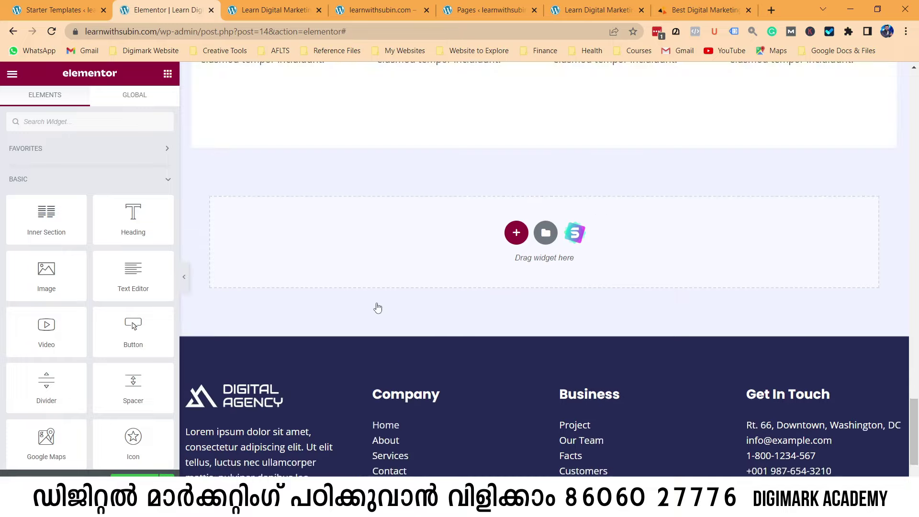
scroll(376, 305, up, 15)
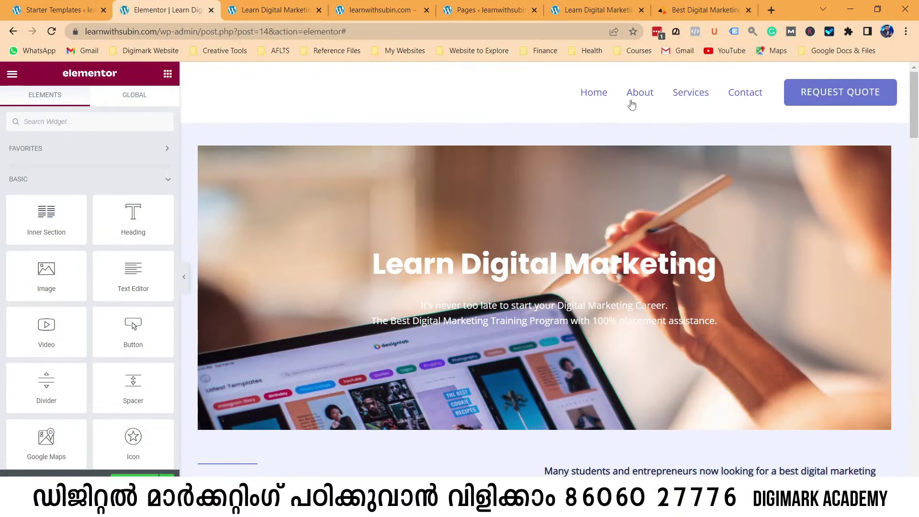
scroll(519, 185, down, 7)
scroll(519, 186, down, 20)
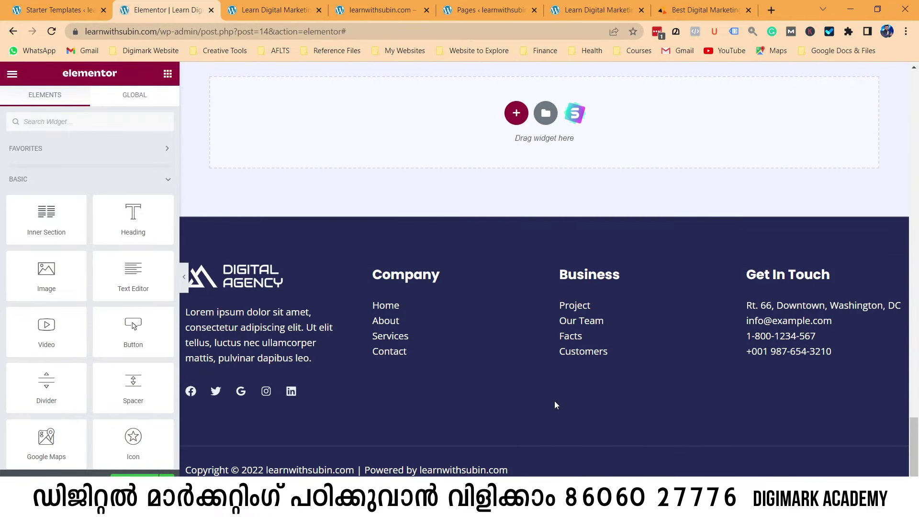
scroll(554, 404, up, 2)
scroll(554, 405, down, 2)
scroll(545, 377, up, 4)
scroll(433, 277, up, 5)
scroll(436, 348, up, 15)
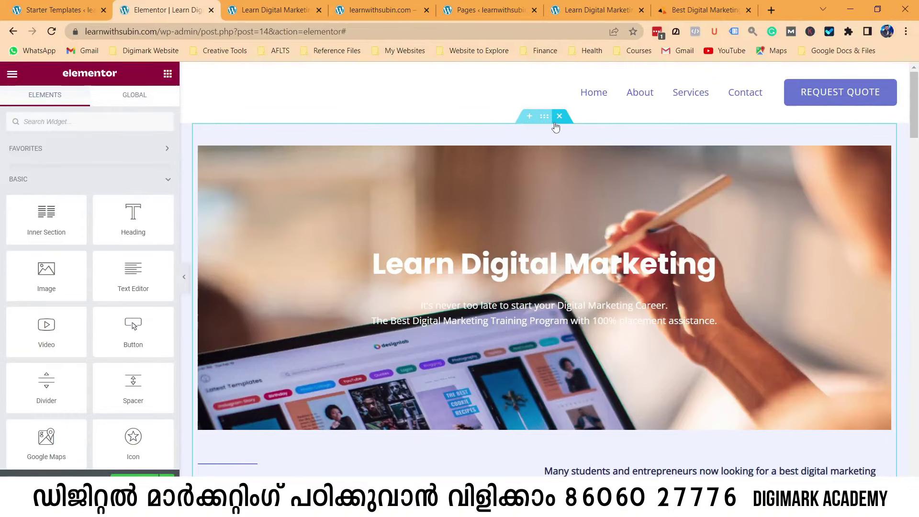
scroll(550, 311, down, 8)
scroll(558, 357, down, 10)
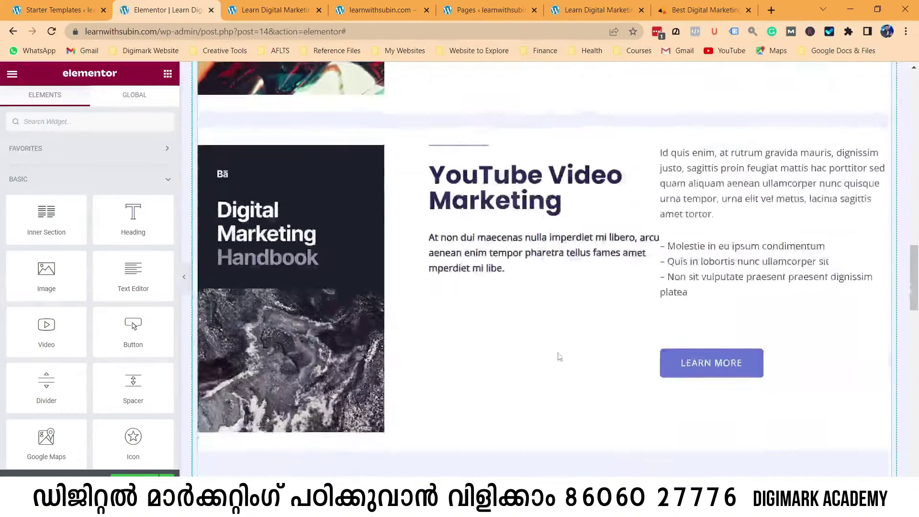
scroll(509, 275, up, 5)
scroll(509, 275, up, 1)
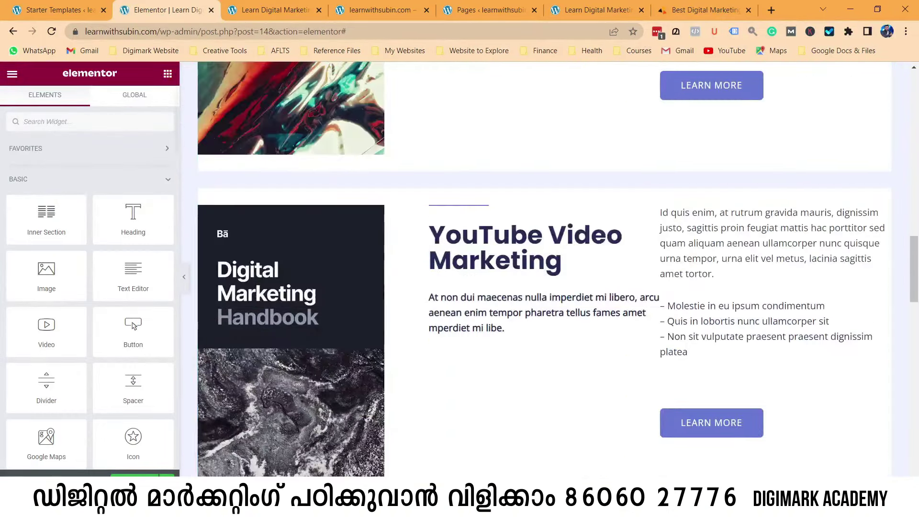
scroll(593, 252, up, 2)
scroll(592, 252, up, 12)
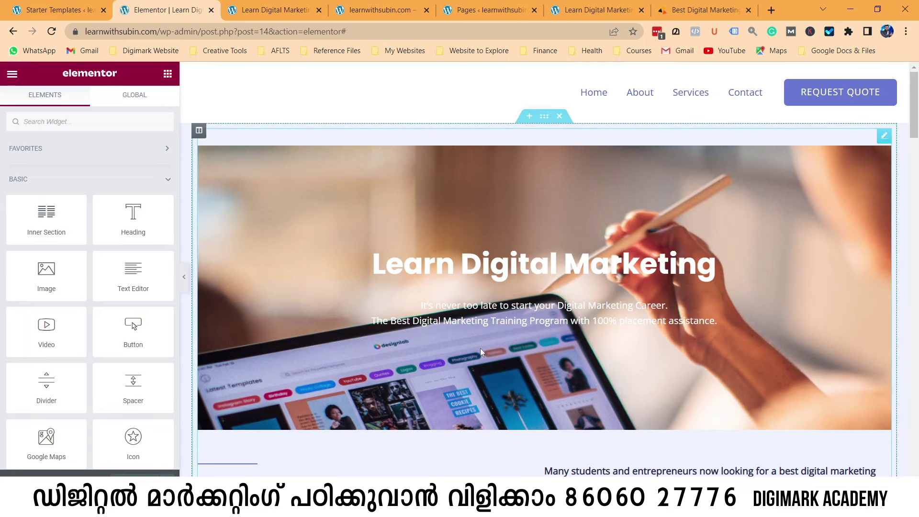
Exit Elementor to the dashboard and preview the Learn Digital Marketing page in a new tab.
click(11, 74)
click(71, 306)
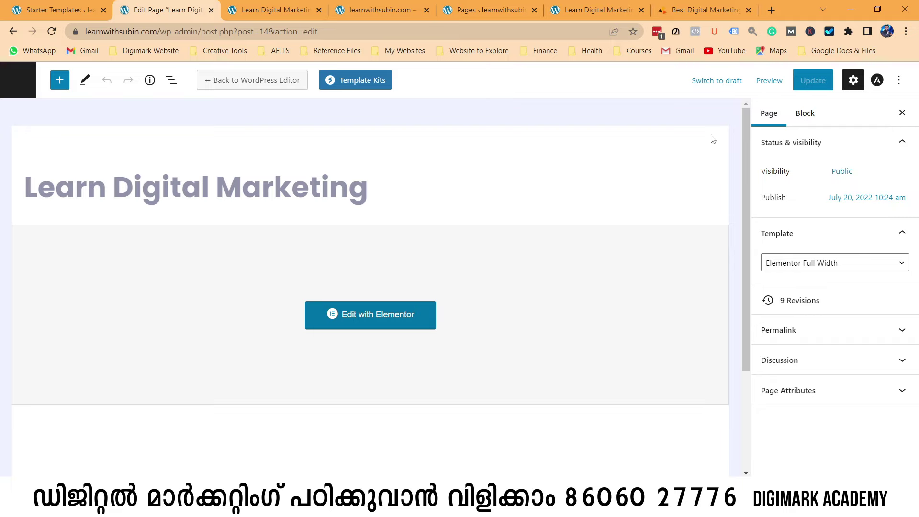
click(768, 80)
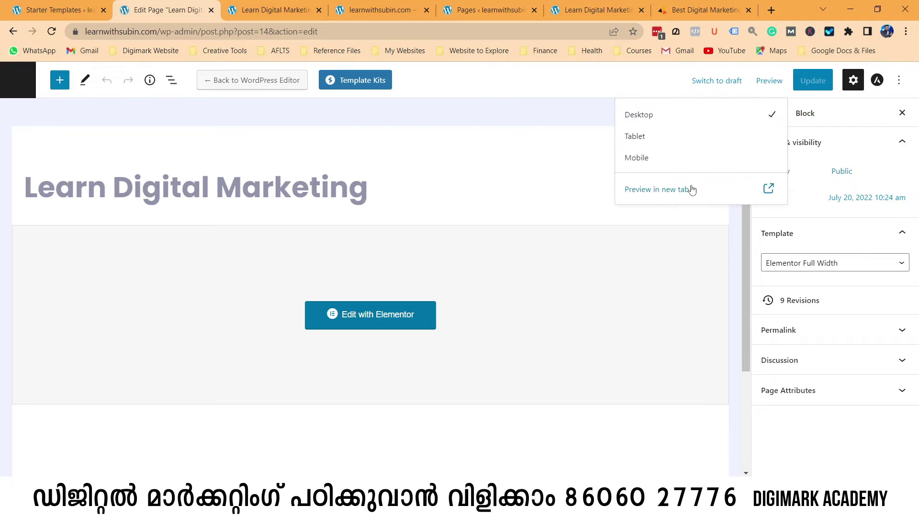
click(684, 189)
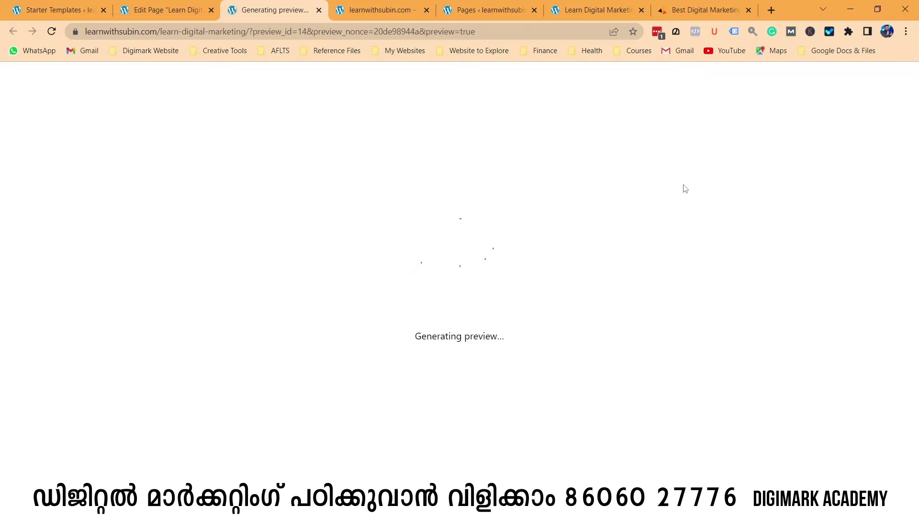
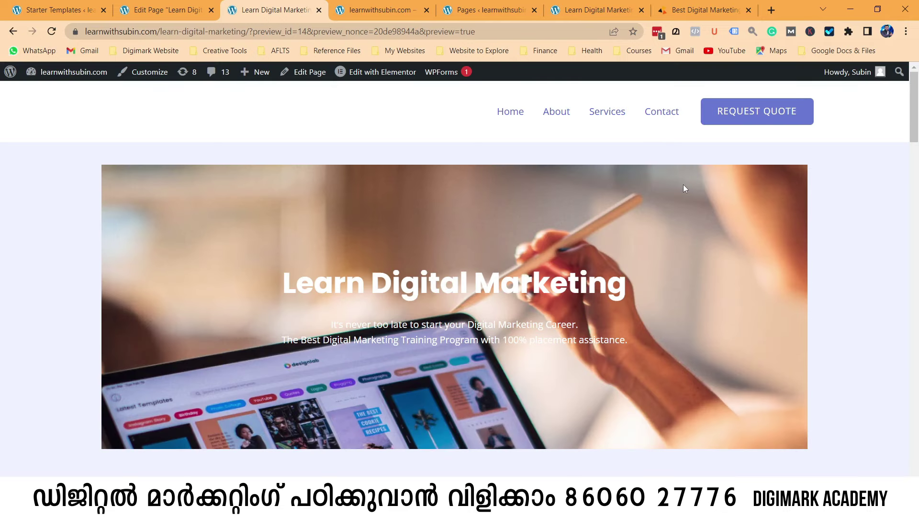
Scroll up and down through the open page to look over its content.
scroll(426, 249, down, 6)
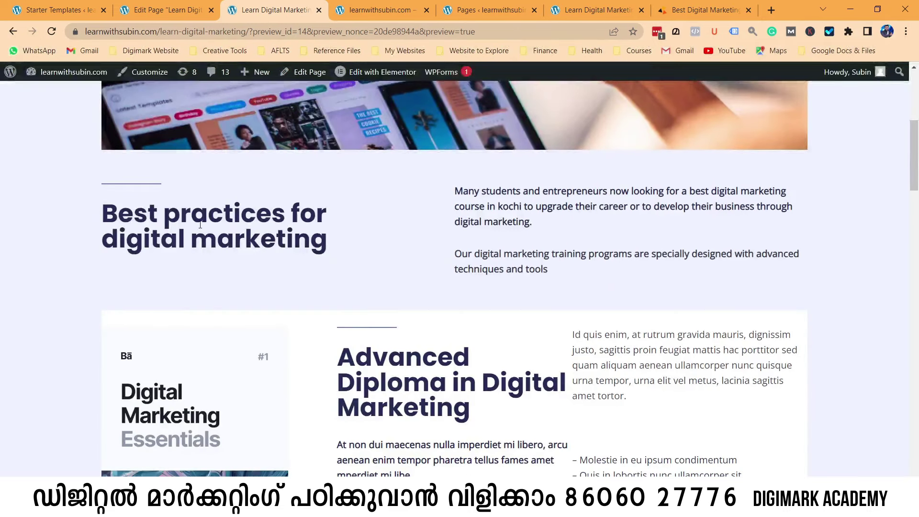
scroll(470, 312, down, 2)
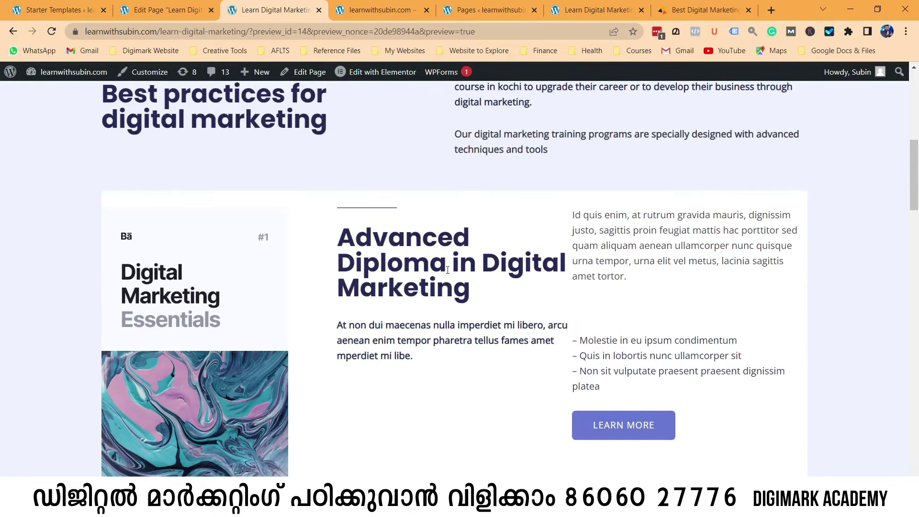
scroll(449, 278, down, 4)
scroll(526, 230, down, 3)
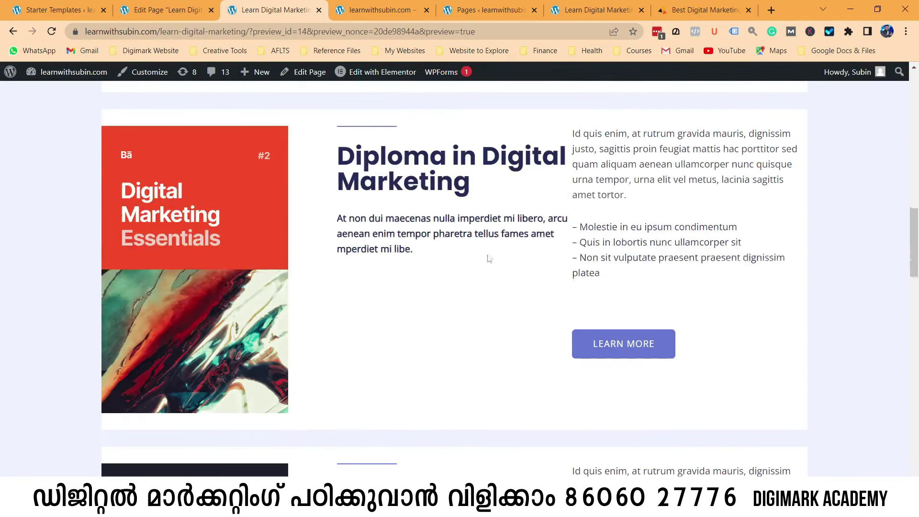
scroll(622, 354, down, 5)
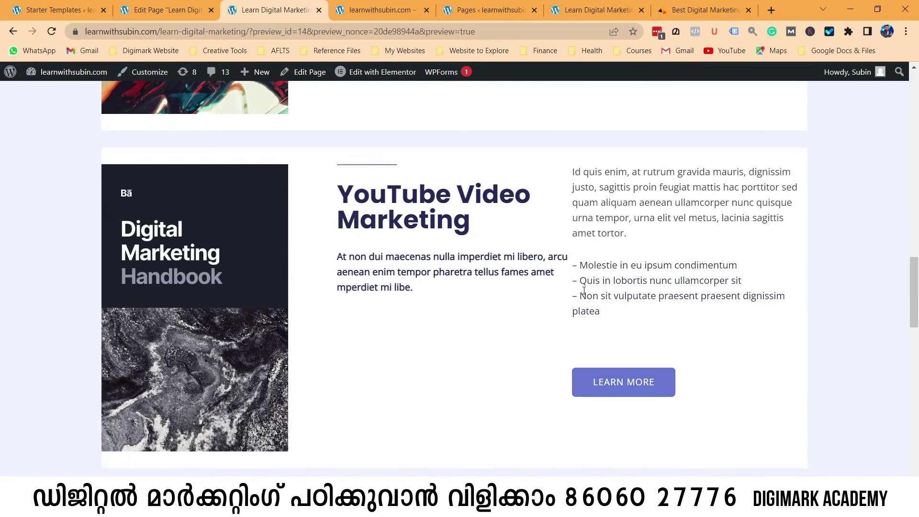
scroll(626, 290, down, 10)
scroll(622, 291, up, 5)
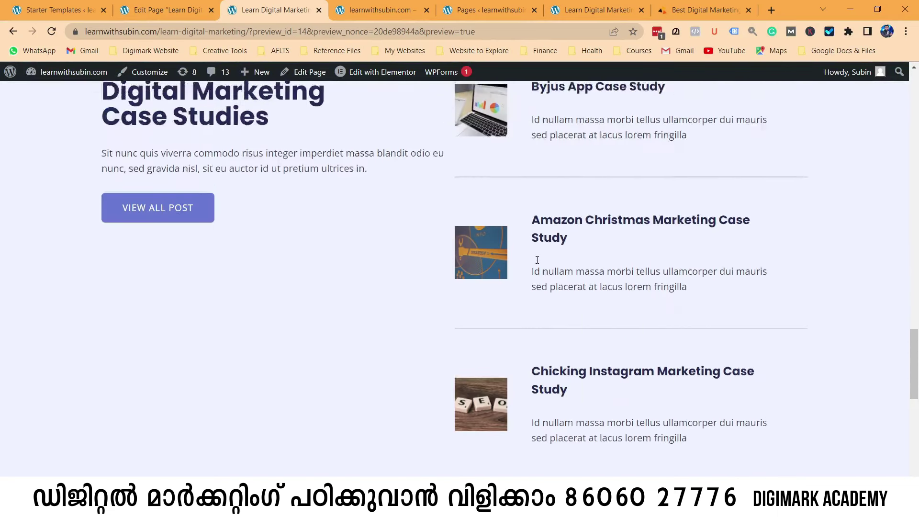
scroll(603, 201, down, 3)
scroll(603, 112, down, 10)
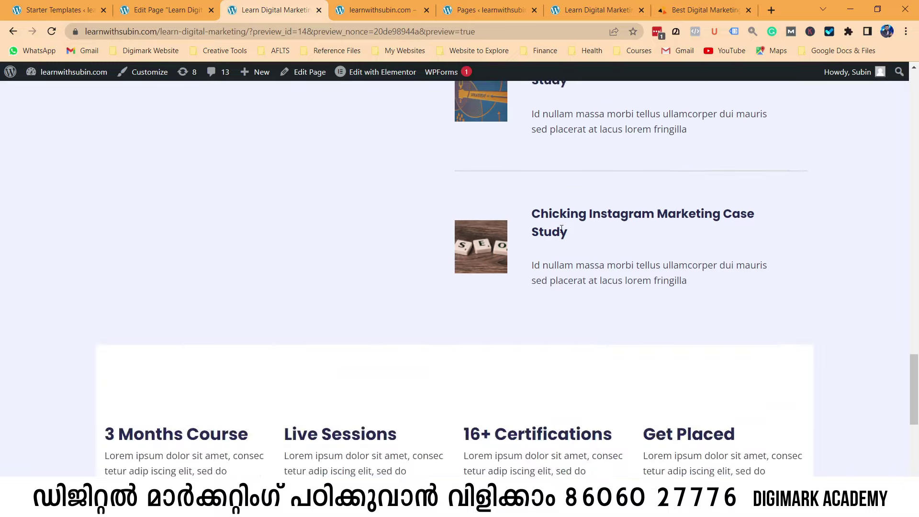
scroll(140, 239, up, 3)
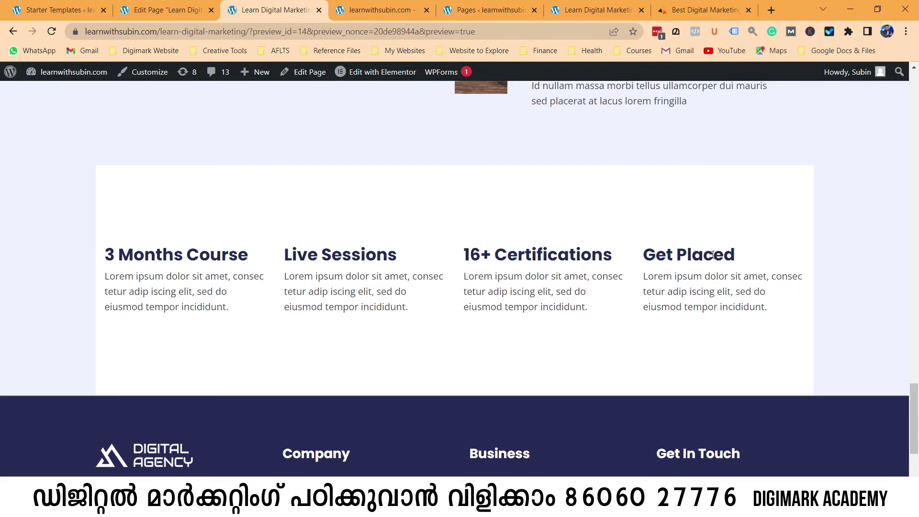
scroll(728, 256, up, 3)
scroll(728, 256, down, 5)
scroll(729, 256, up, 10)
scroll(730, 260, up, 10)
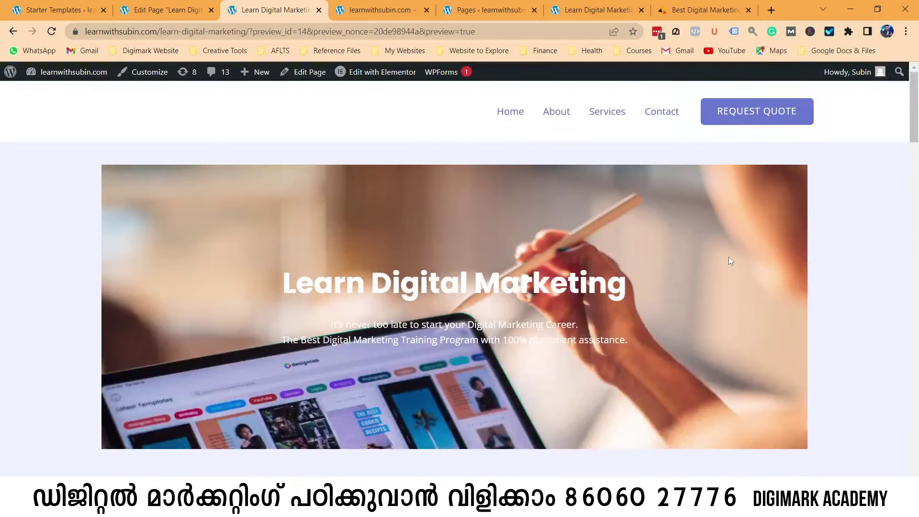
Go to the site's home page and look through the other open site tabs.
click(506, 117)
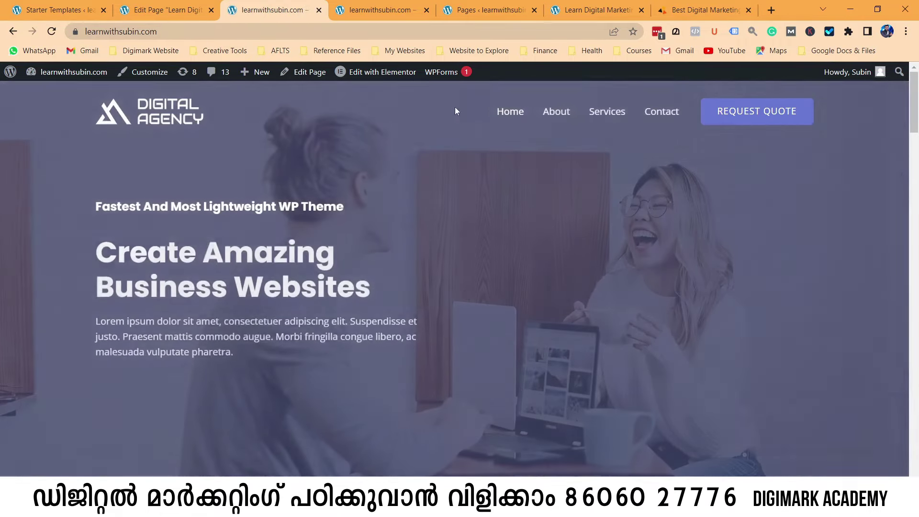
scroll(486, 146, down, 5)
scroll(487, 153, up, 5)
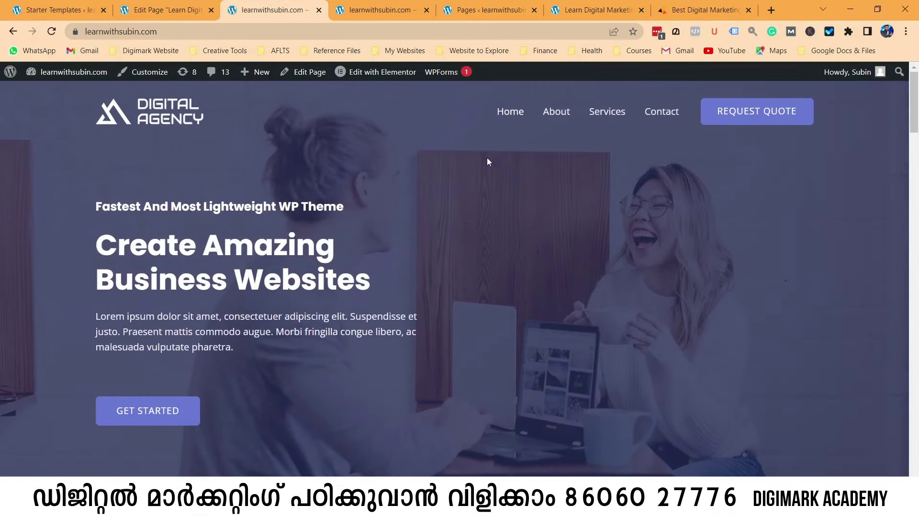
click(168, 10)
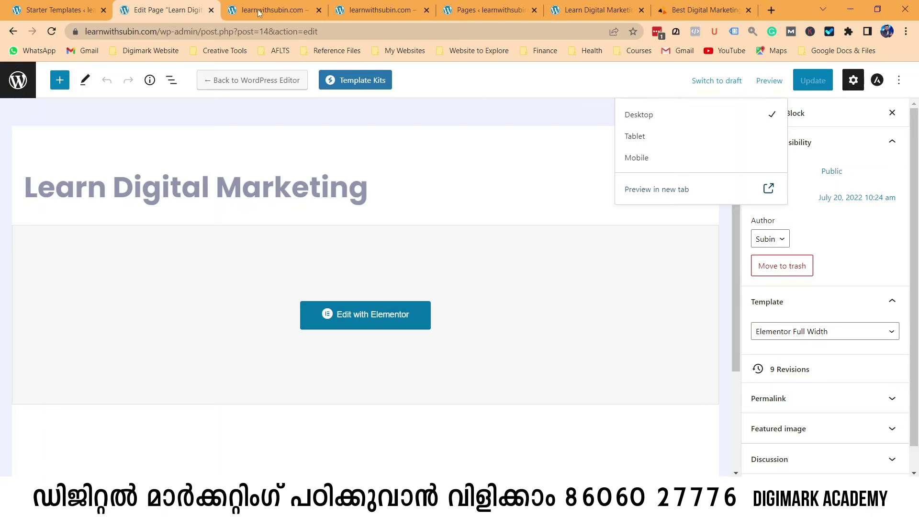
click(273, 10)
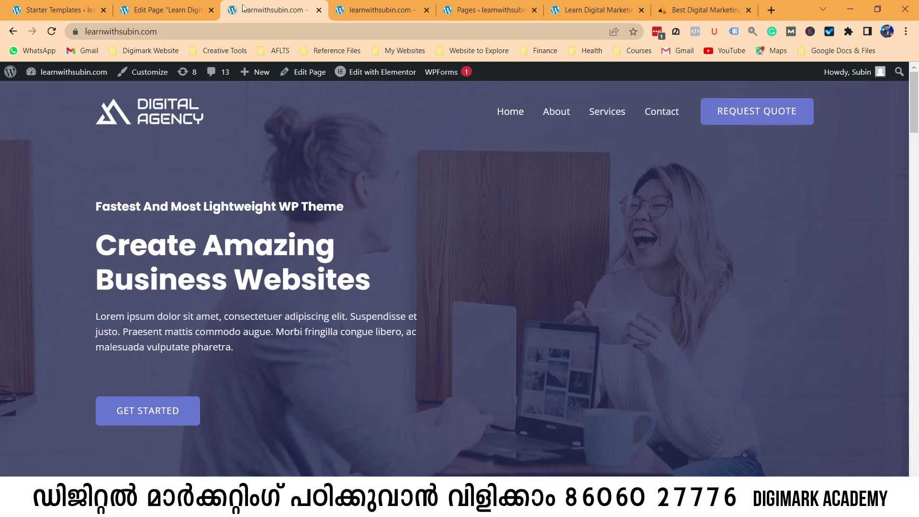
click(162, 10)
click(51, 6)
click(261, 10)
Load the WordPress admin Dashboard in the site tab, then return to the Learn Digital Marketing editor.
mouse_move(77, 73)
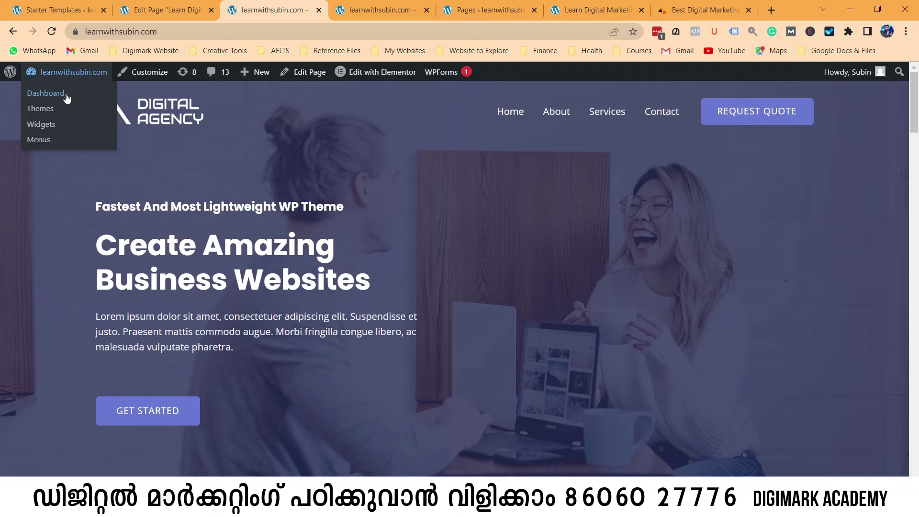
click(67, 95)
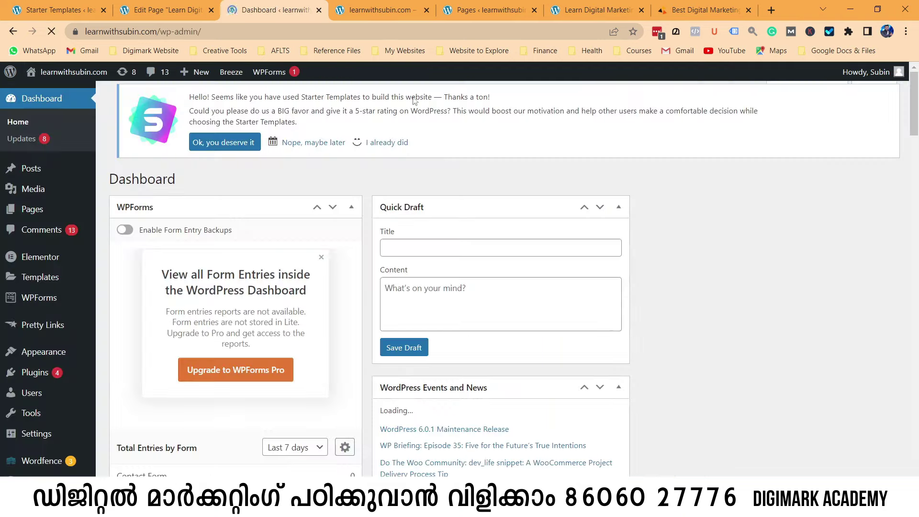
click(381, 9)
click(208, 4)
click(228, 12)
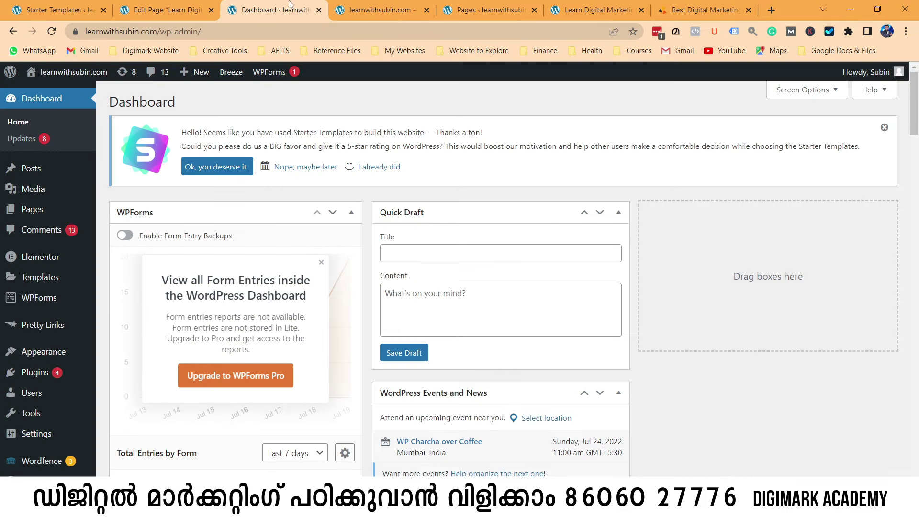
click(201, 6)
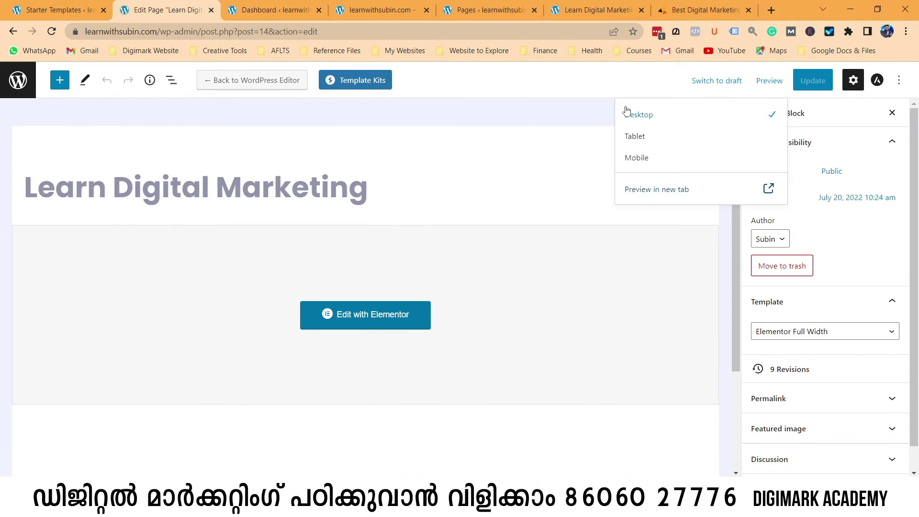
Expand Permalink and open the live learn-digital-marketing page in a new tab.
click(571, 88)
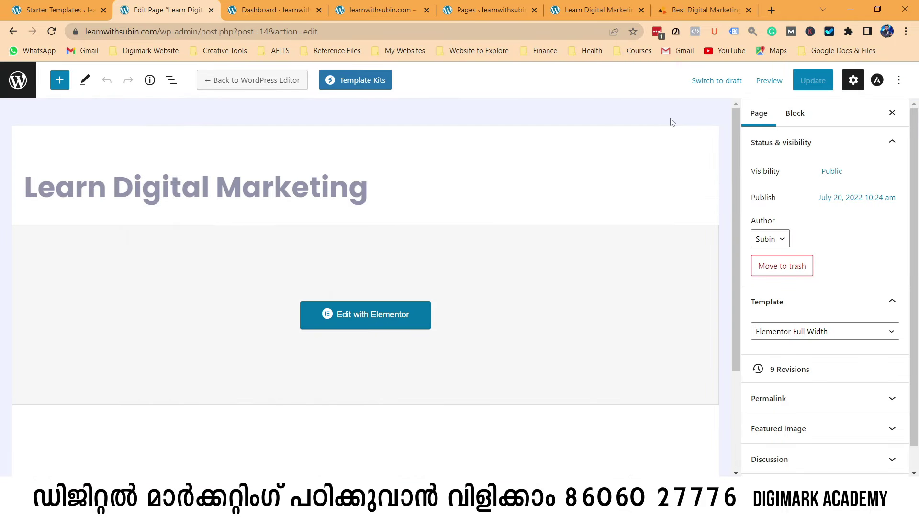
click(811, 400)
drag(843, 381, 731, 389)
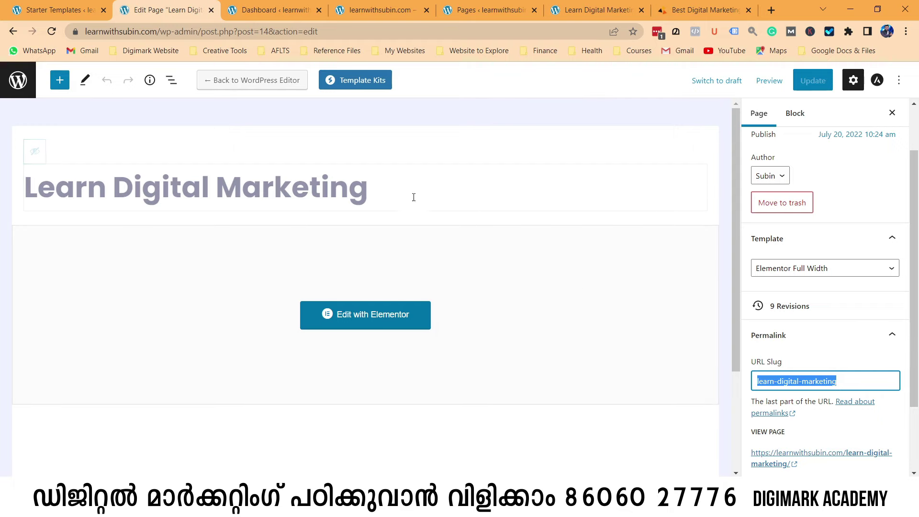
right_click(773, 457)
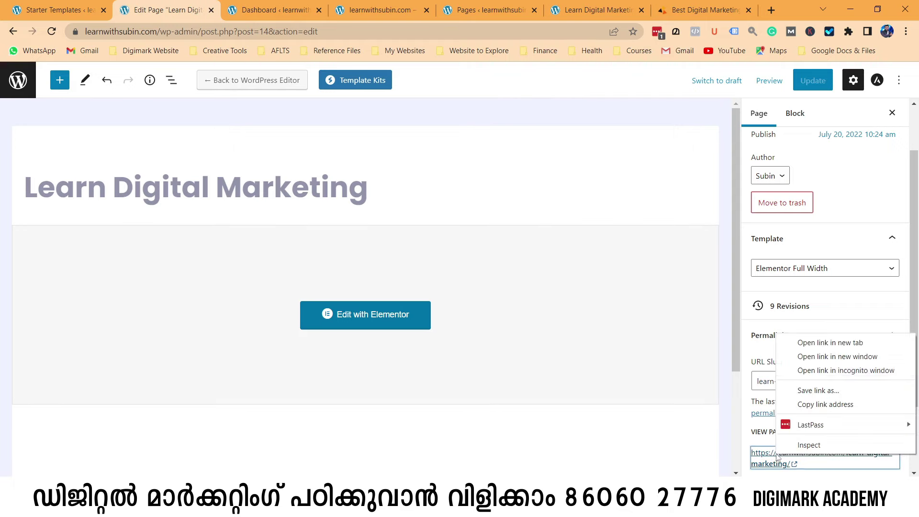
click(817, 344)
click(245, 7)
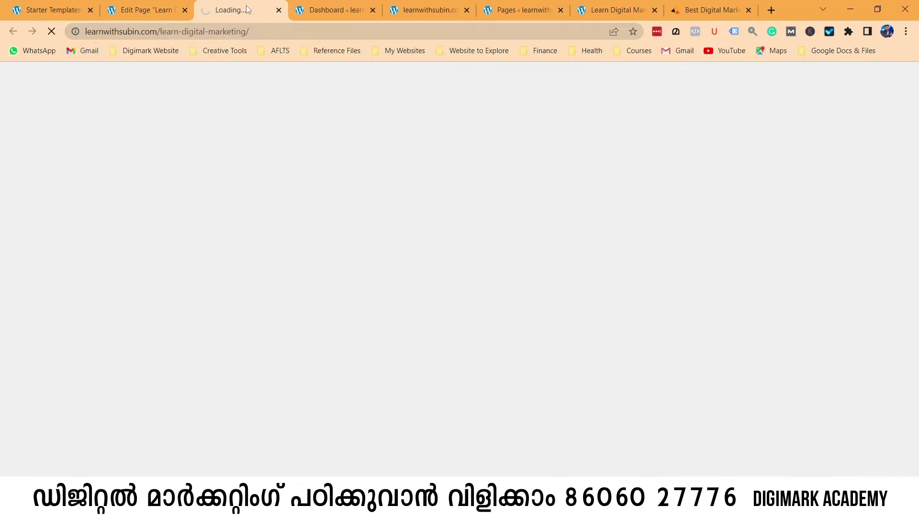
Select the live page's web address, then load the WordPress admin Dashboard in that tab.
click(267, 30)
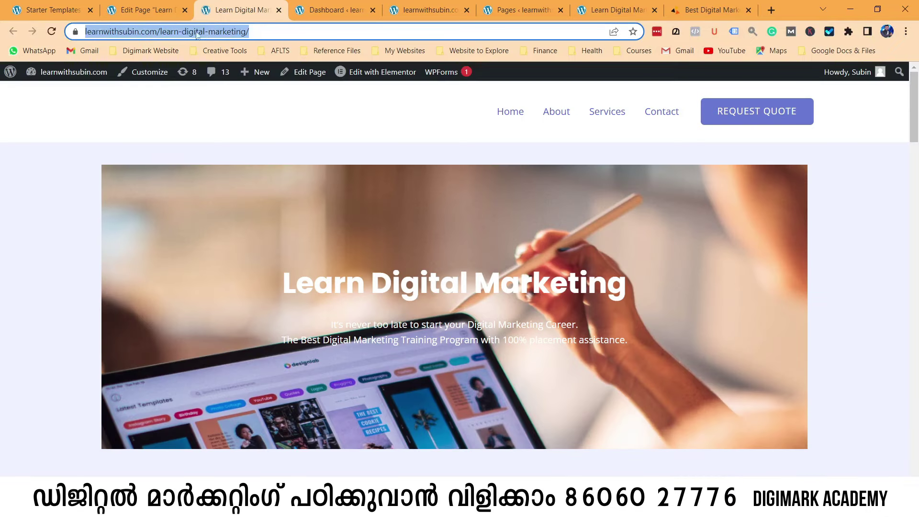
click(175, 6)
click(235, 8)
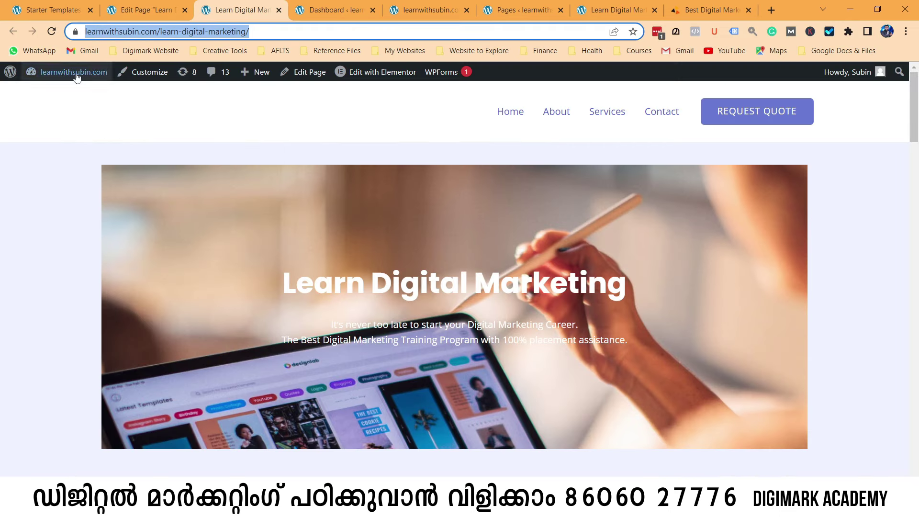
mouse_move(67, 73)
click(49, 96)
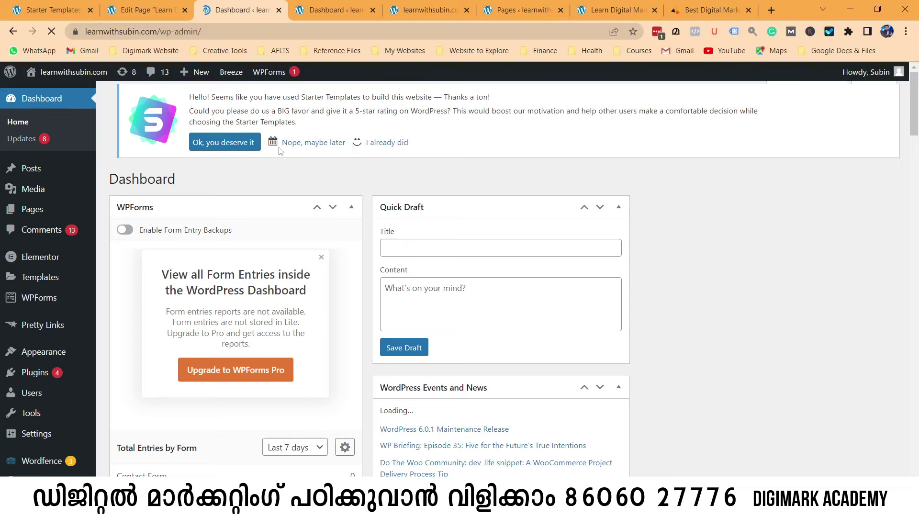
Launch the Astra theme Customizer from Appearance > Customize.
mouse_move(50, 356)
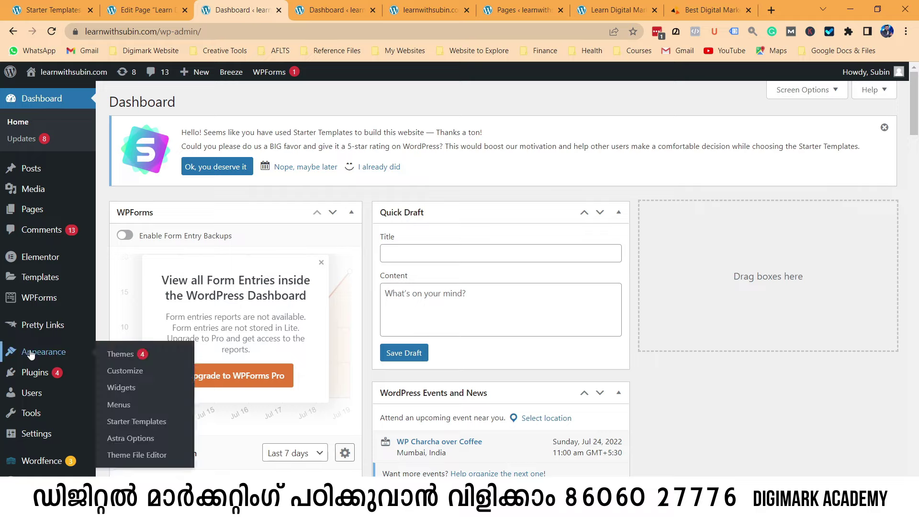
click(130, 374)
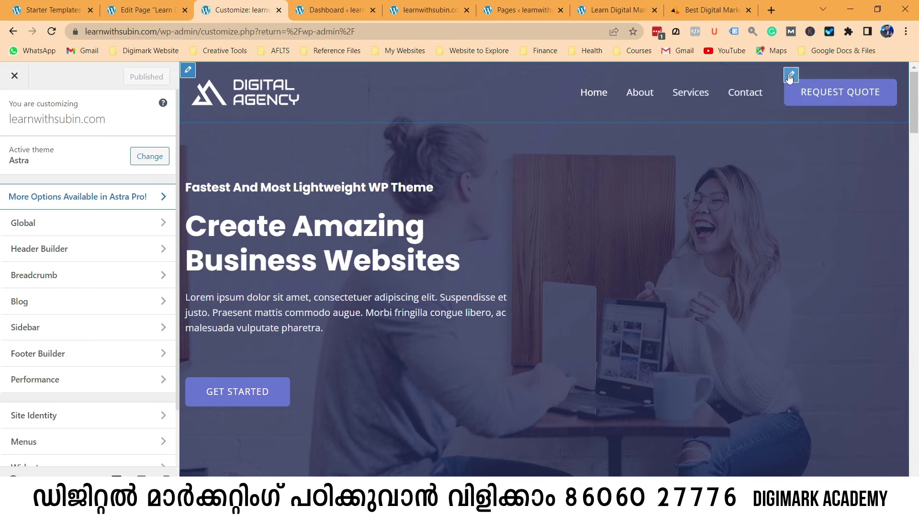
Replace the header button text Request Quote with ENROLL NOW.
click(789, 76)
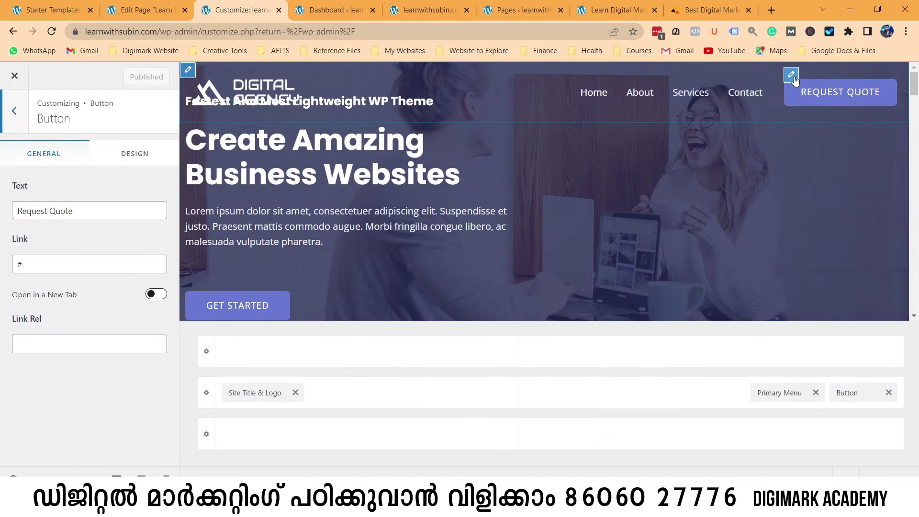
drag(74, 210, 17, 207)
click(721, 11)
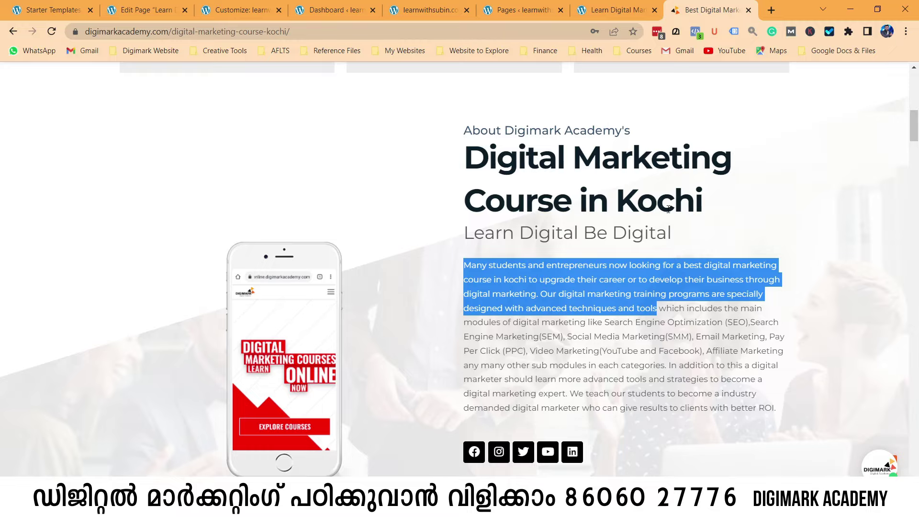
scroll(668, 209, up, 10)
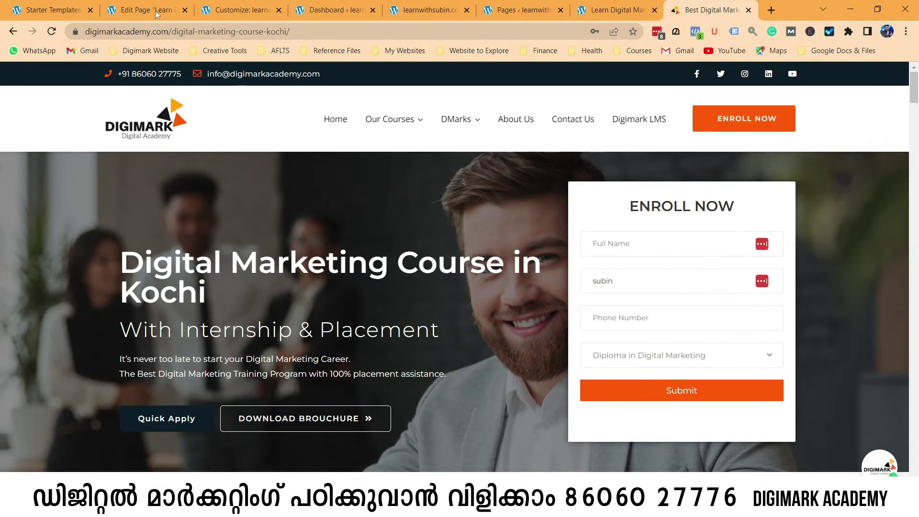
click(156, 14)
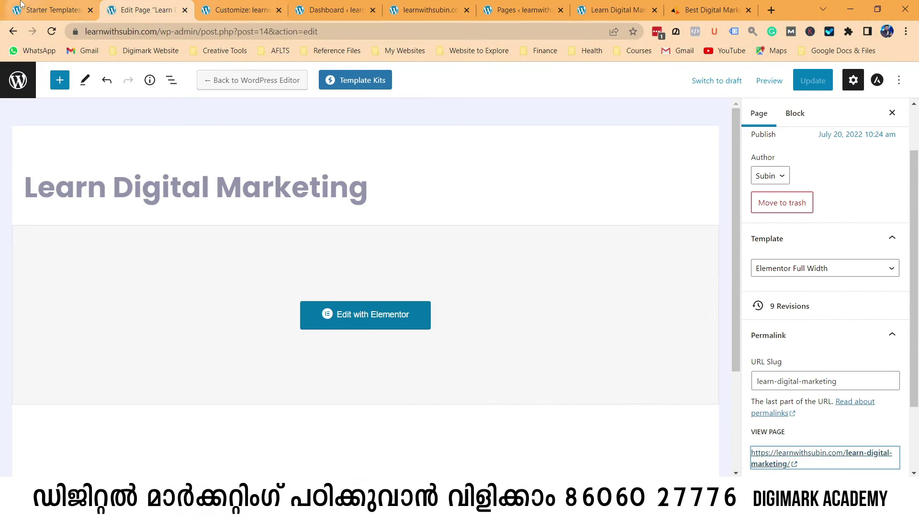
click(216, 7)
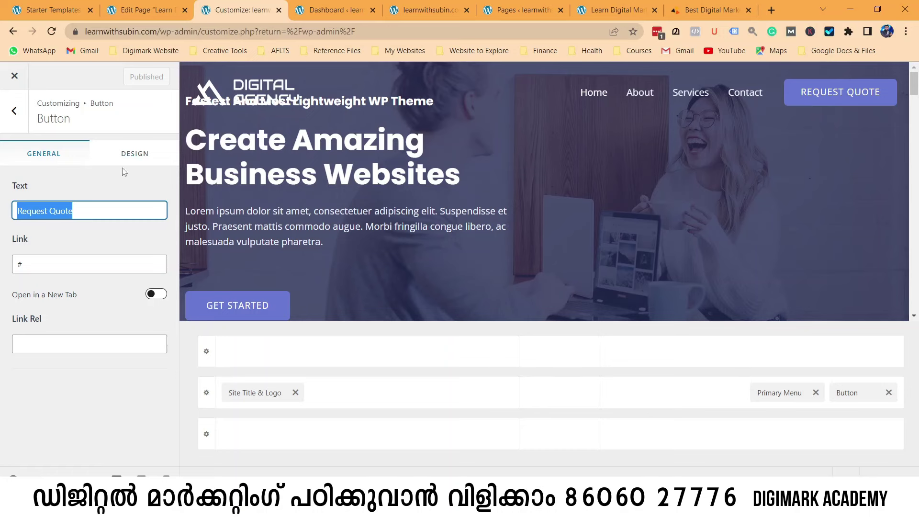
text(ENROLL NOW)
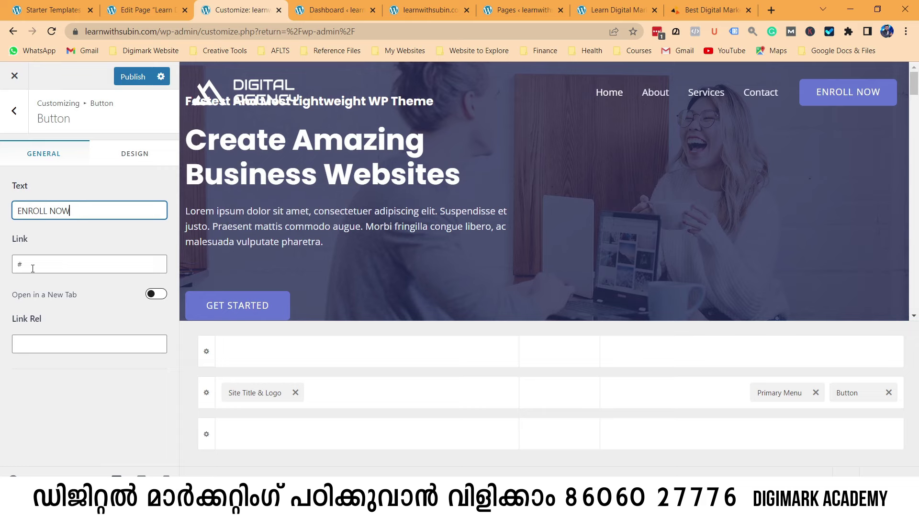
Paste the learn-digital-marketing page URL as the button link, publish, and close the Customizer.
click(33, 268)
key(BackSpace)
key(ctrl+v)
key(BackSpace)
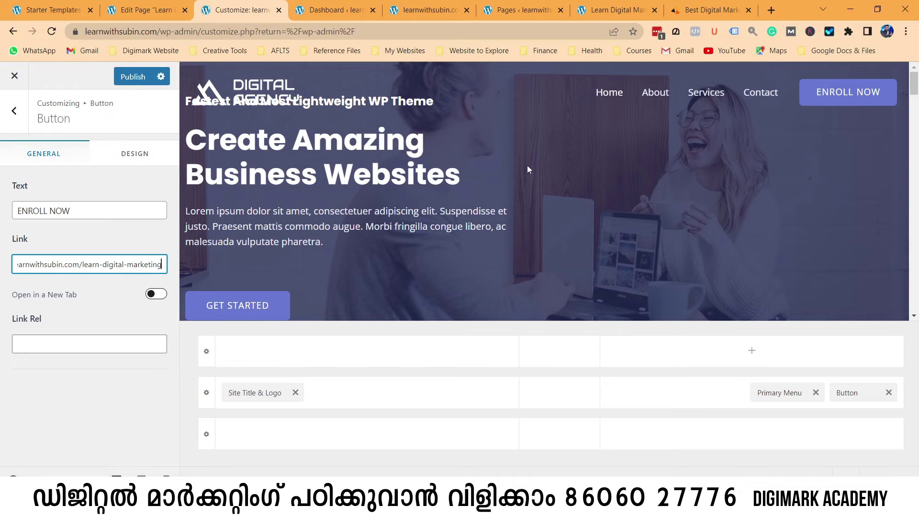
click(132, 77)
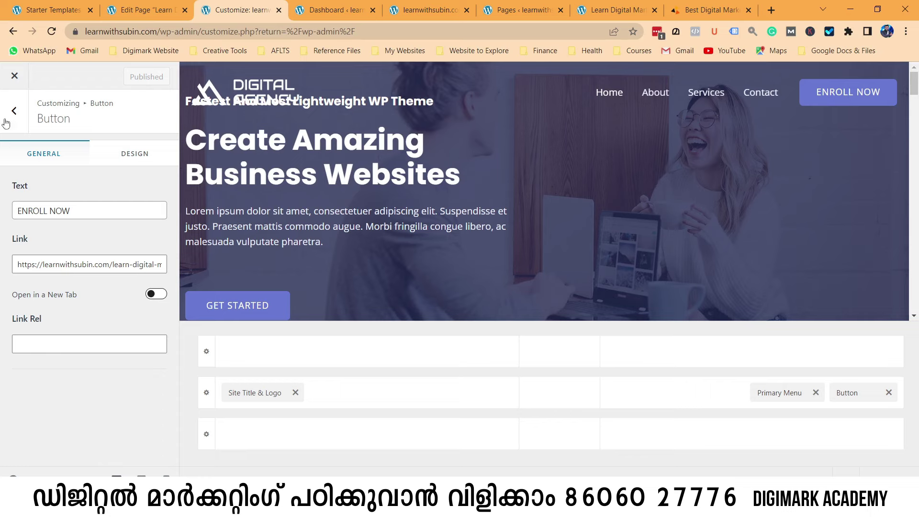
click(13, 76)
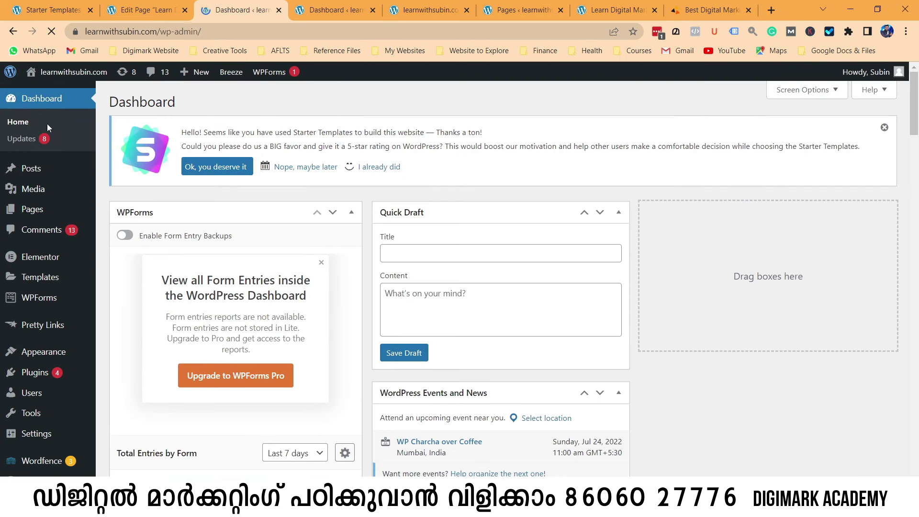
Open the live site in a new tab and follow its ENROLL NOW header button.
mouse_move(71, 74)
right_click(42, 94)
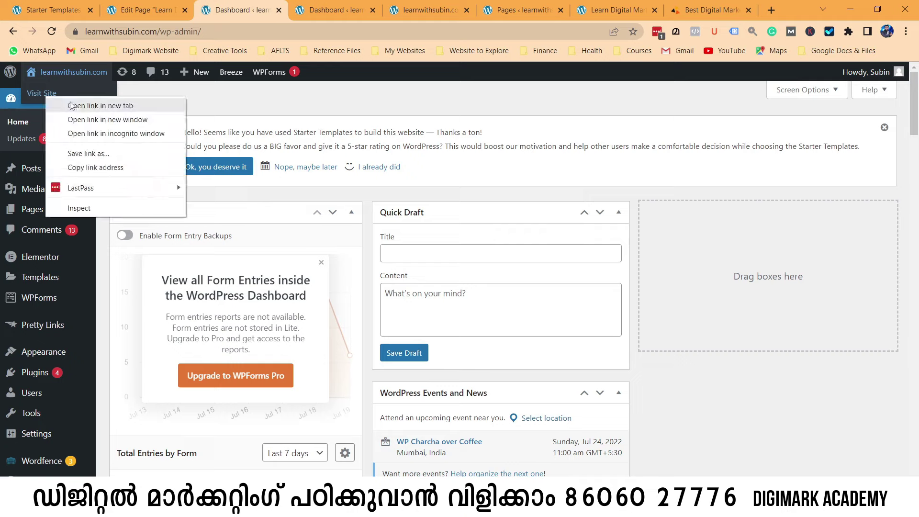
click(71, 105)
click(328, 5)
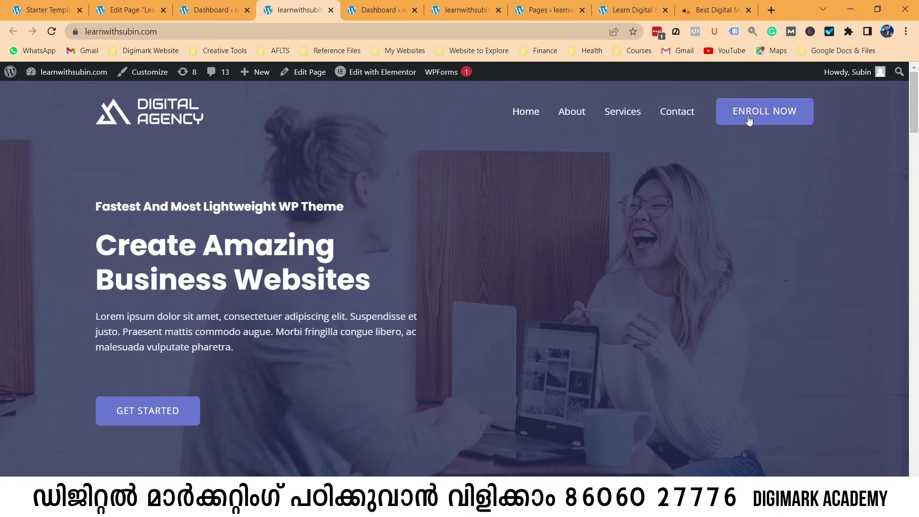
click(704, 8)
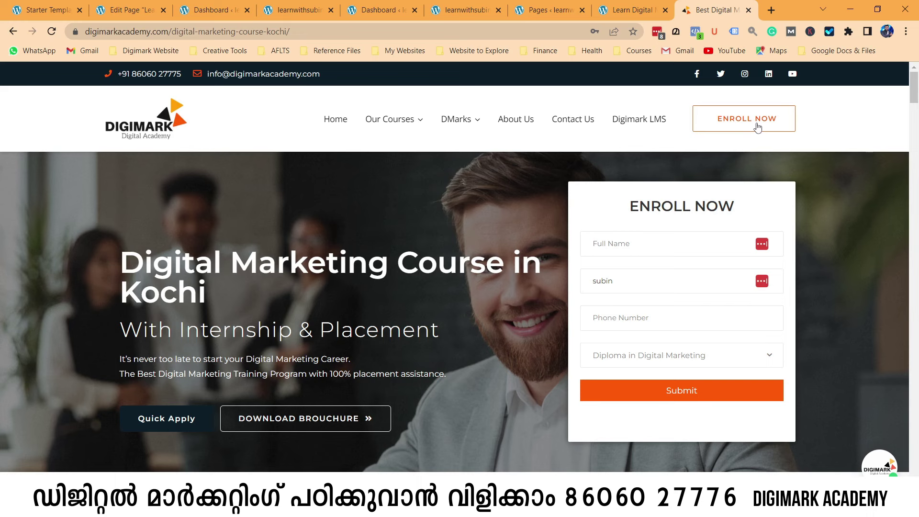
click(252, 5)
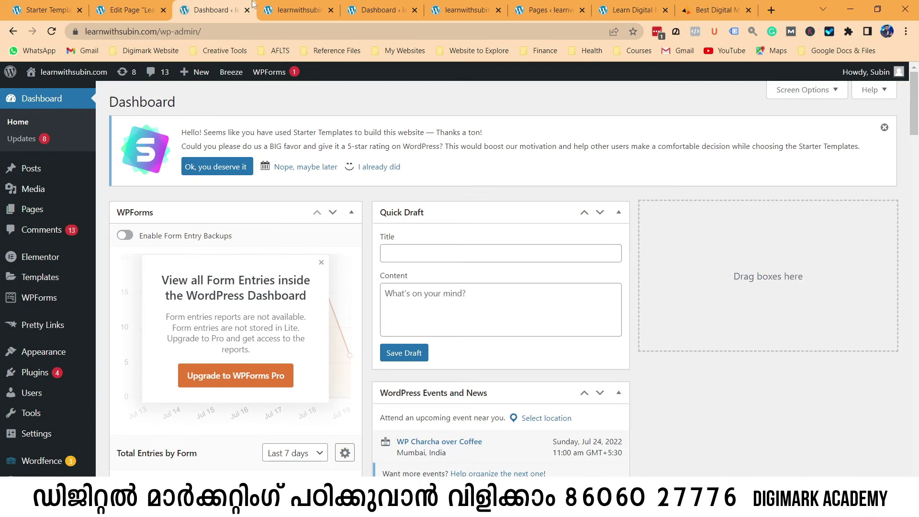
click(306, 6)
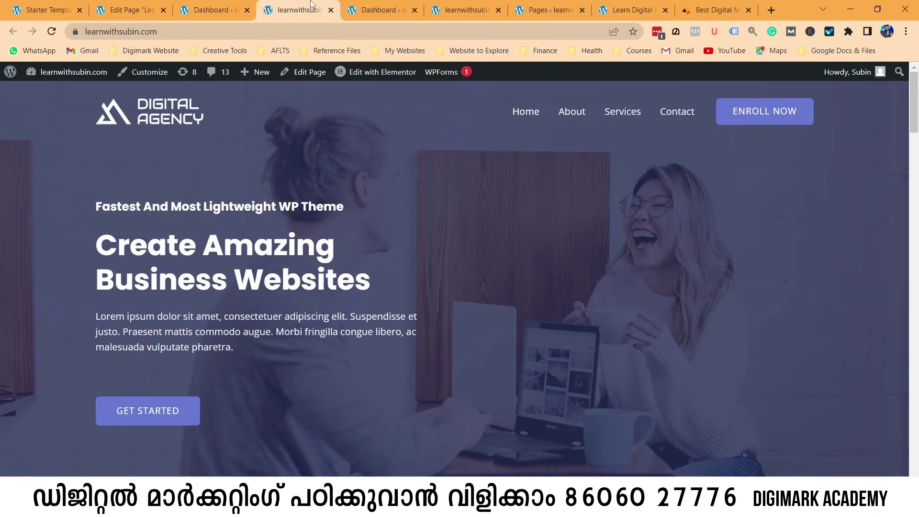
click(762, 114)
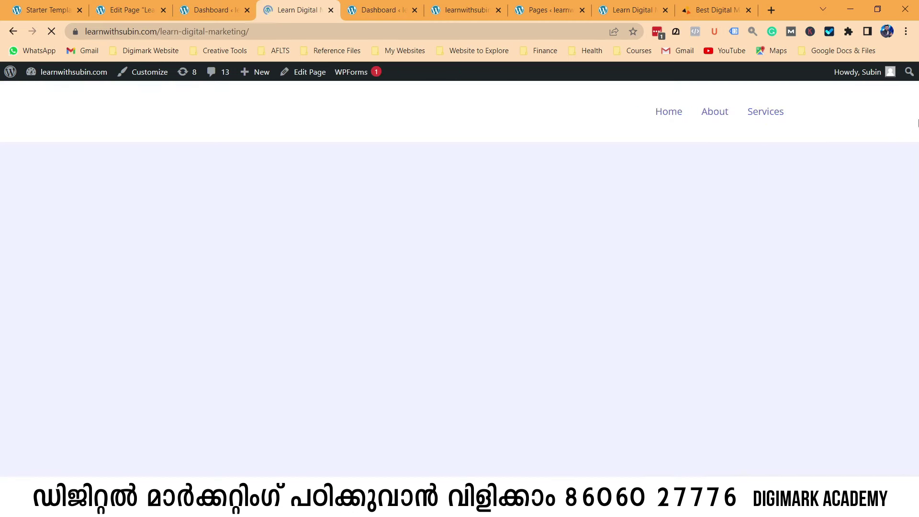
Scroll the Learn Digital Marketing page down to its footer, then bring up the Digimark Academy Kochi course page.
scroll(501, 306, down, 15)
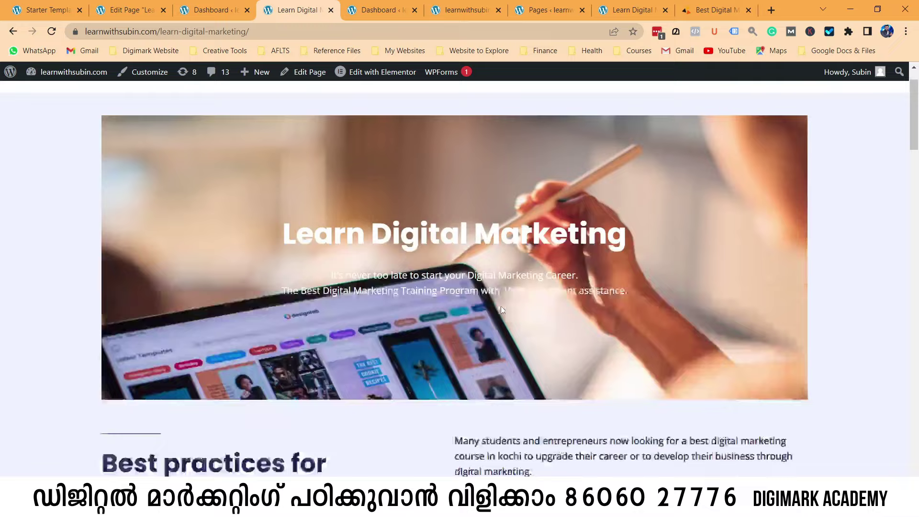
scroll(500, 309, down, 15)
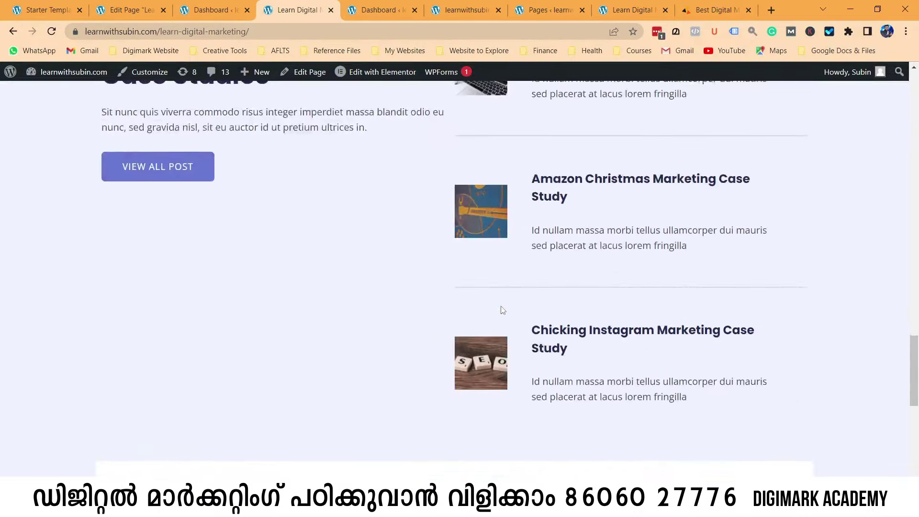
scroll(501, 310, up, 12)
scroll(500, 308, up, 15)
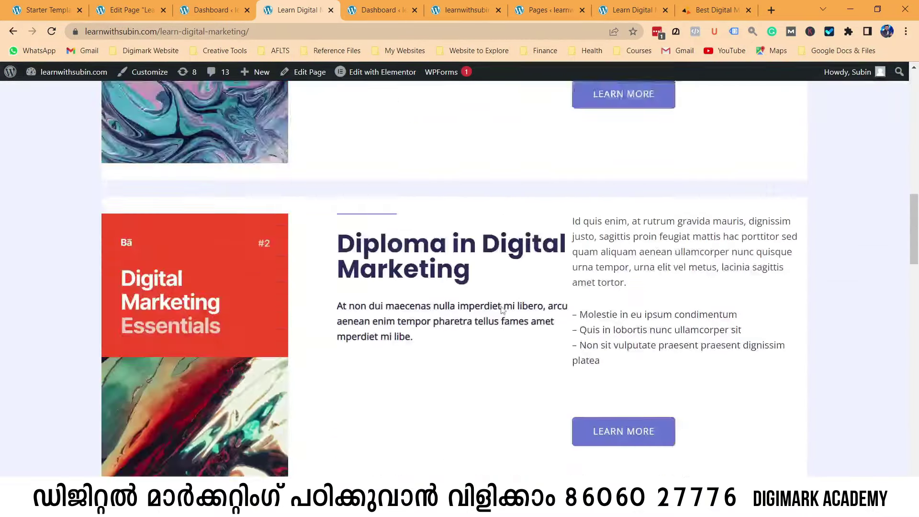
scroll(570, 321, down, 15)
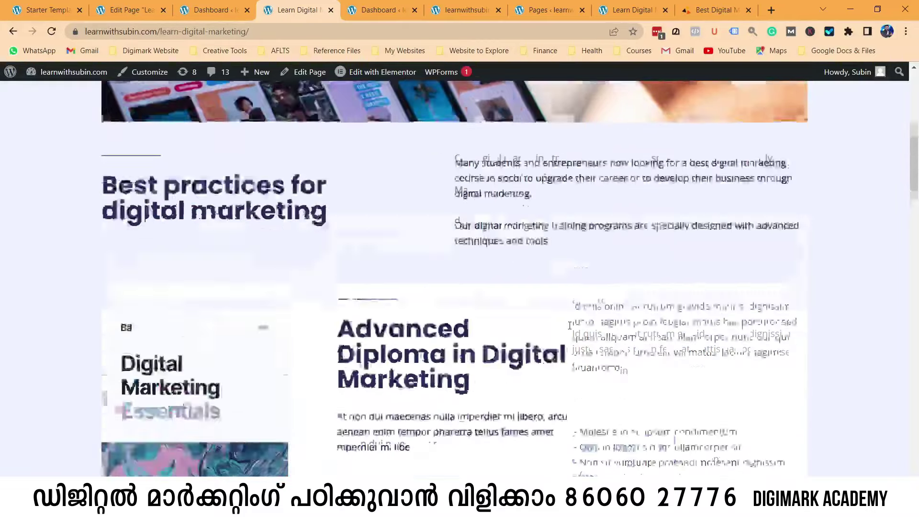
scroll(571, 330, down, 15)
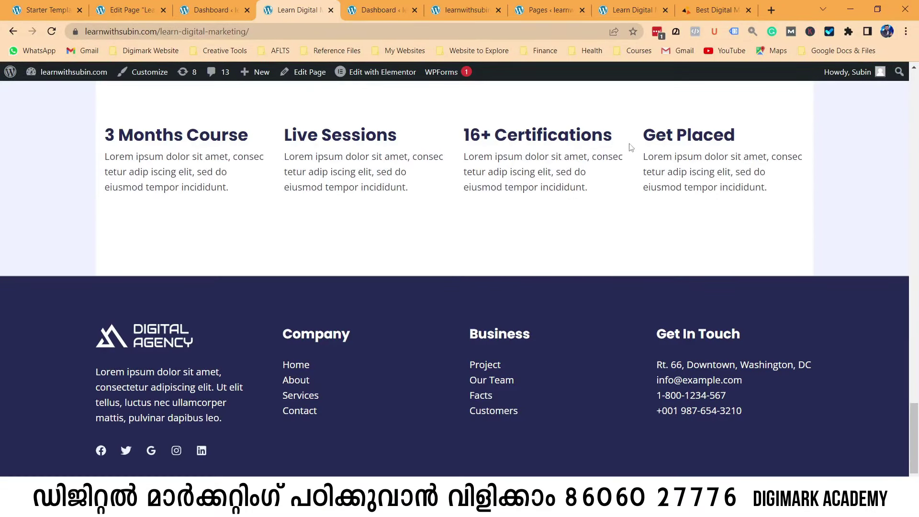
scroll(619, 309, up, 5)
scroll(619, 312, down, 6)
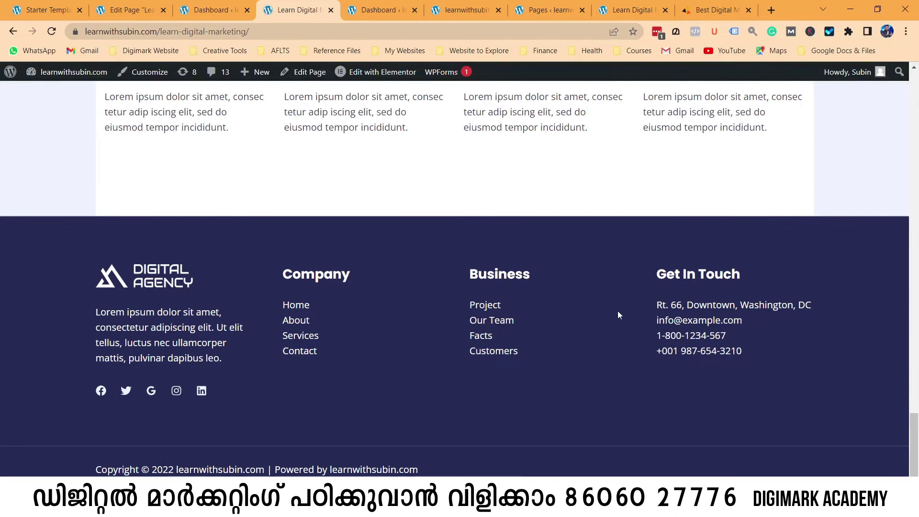
click(715, 9)
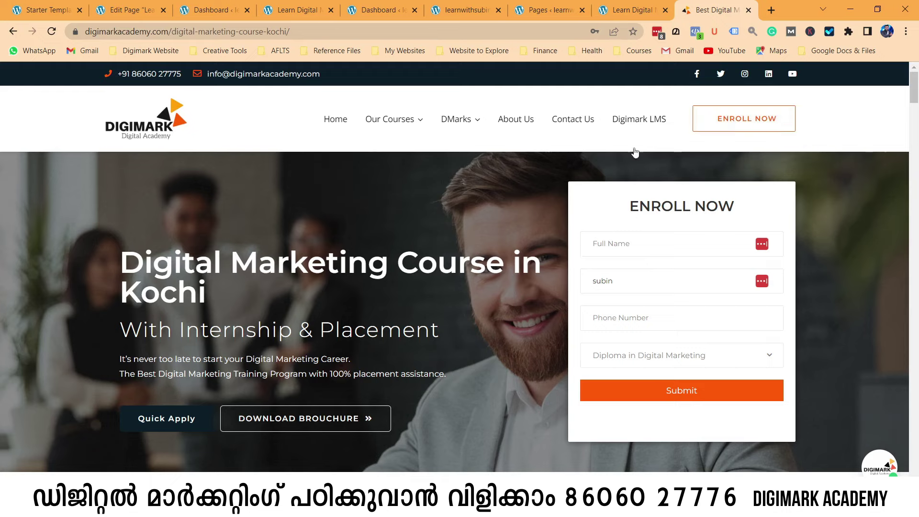
Scroll the Digimark Kochi course page to Specialized Courses, highlighting its main heading, then return to the Dashboard.
scroll(139, 206, down, 2)
drag(138, 163, 558, 192)
scroll(449, 228, down, 5)
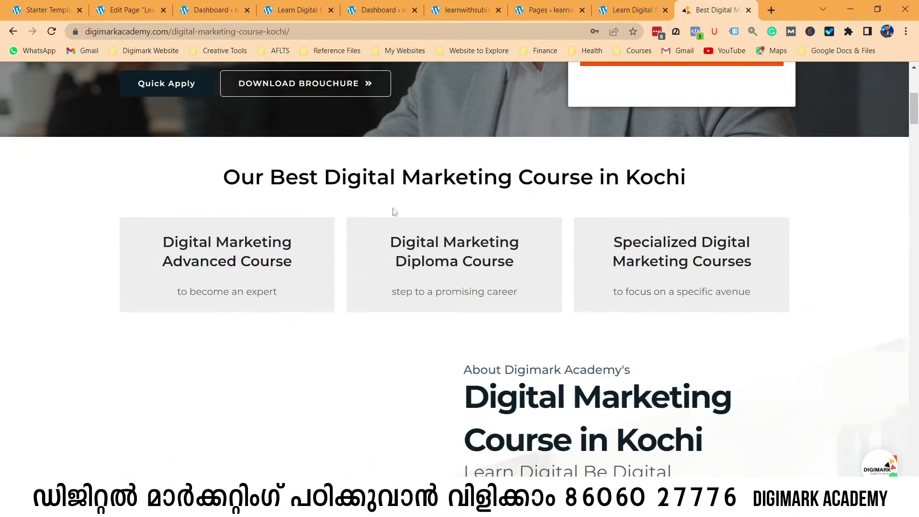
drag(270, 177, 692, 182)
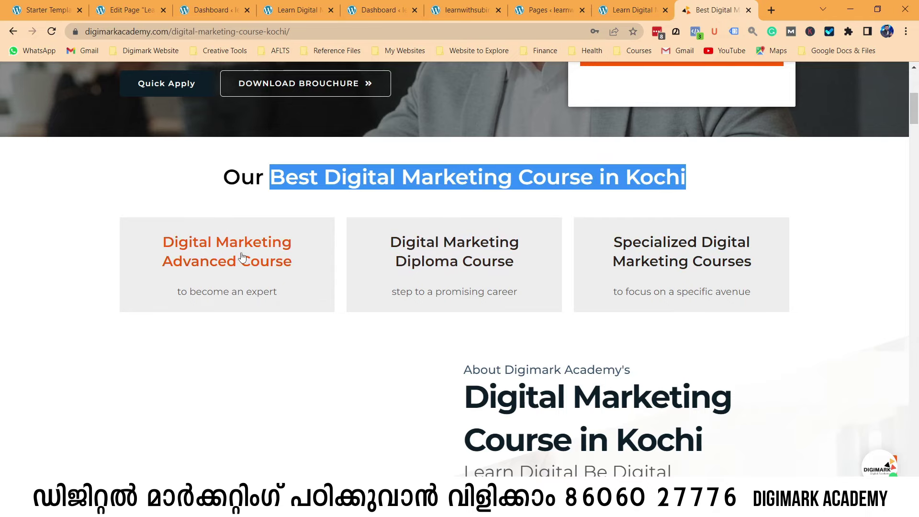
scroll(239, 256, down, 3)
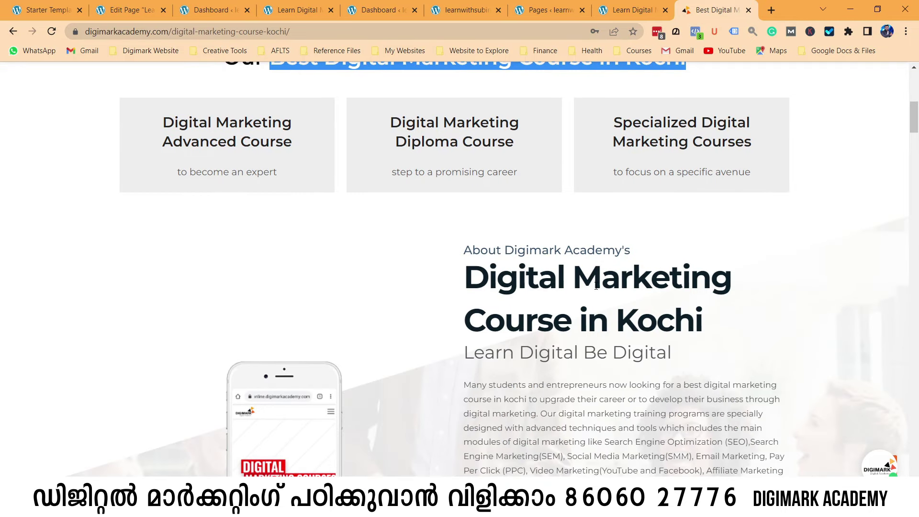
scroll(566, 236, down, 15)
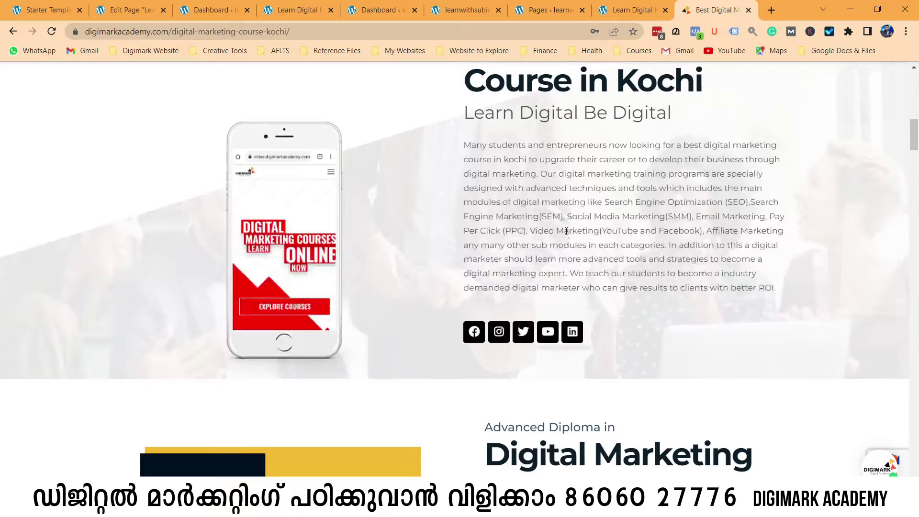
scroll(566, 236, down, 12)
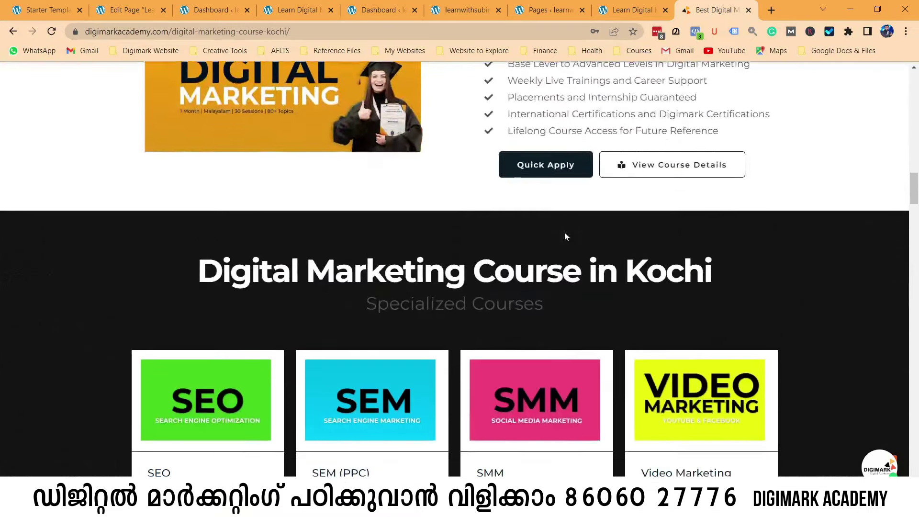
click(216, 8)
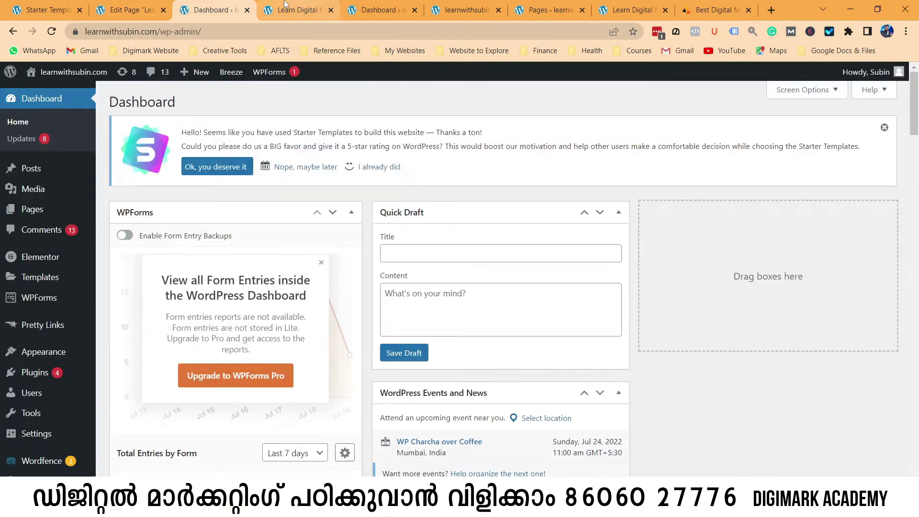
Scroll the live Learn Digital Marketing page, highlighting its title and the 'for digital marketing' heading.
click(260, 11)
scroll(592, 311, up, 20)
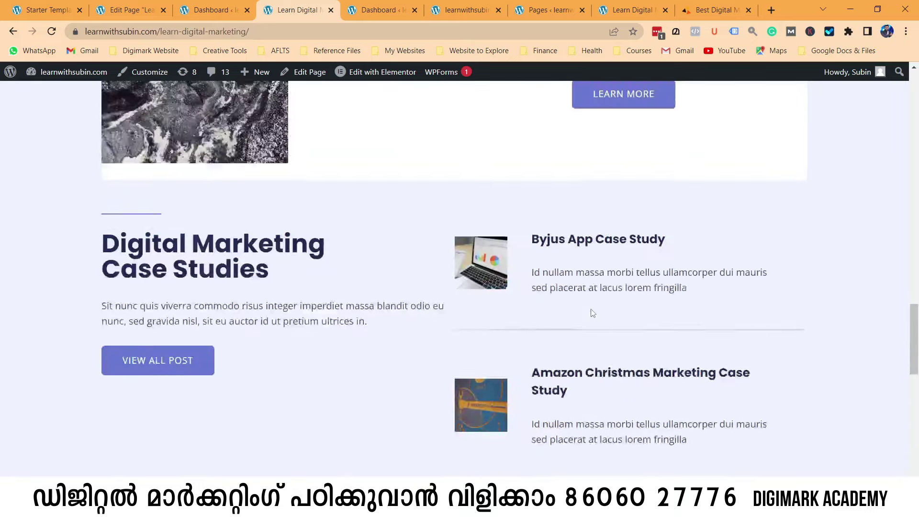
scroll(592, 313, up, 2)
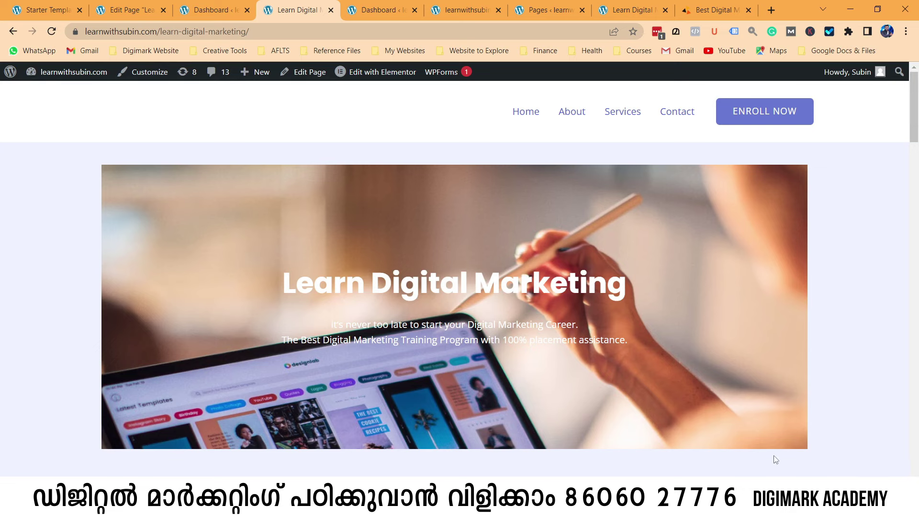
scroll(775, 460, down, 9)
scroll(564, 189, up, 3)
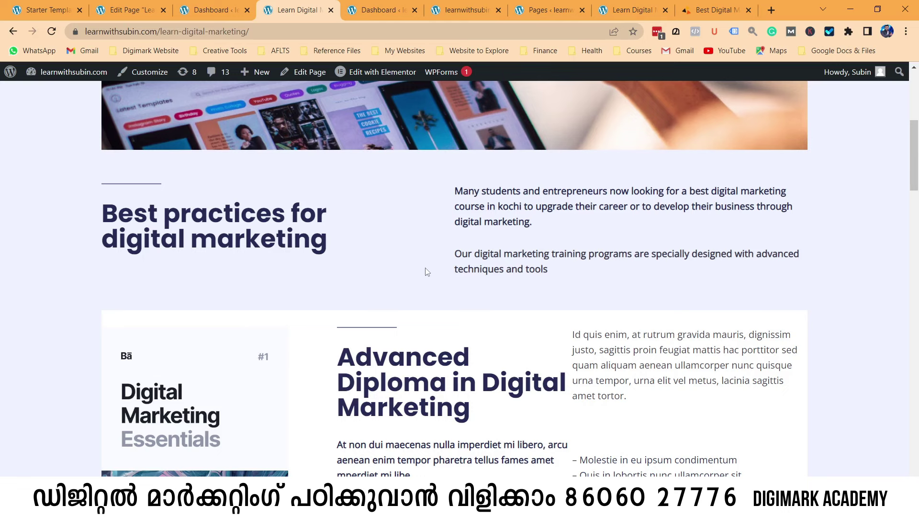
scroll(428, 271, up, 5)
drag(283, 223, 622, 223)
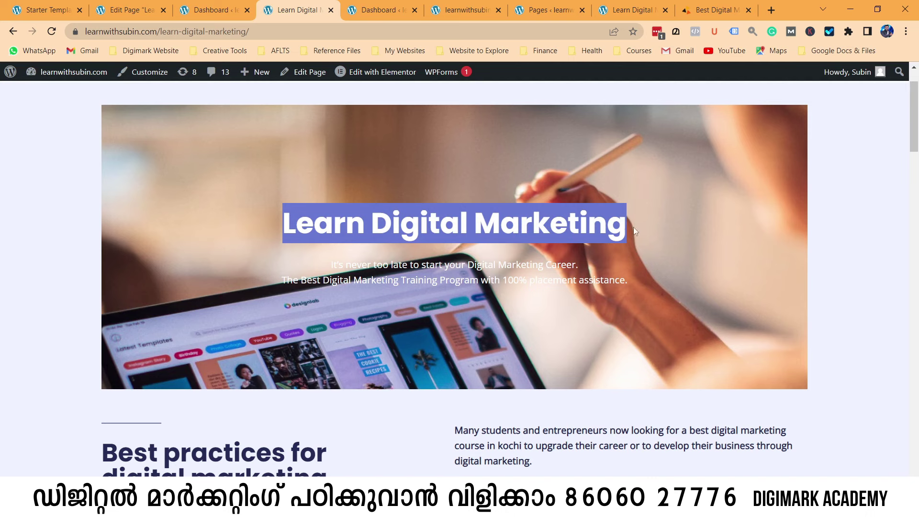
scroll(431, 263, down, 4)
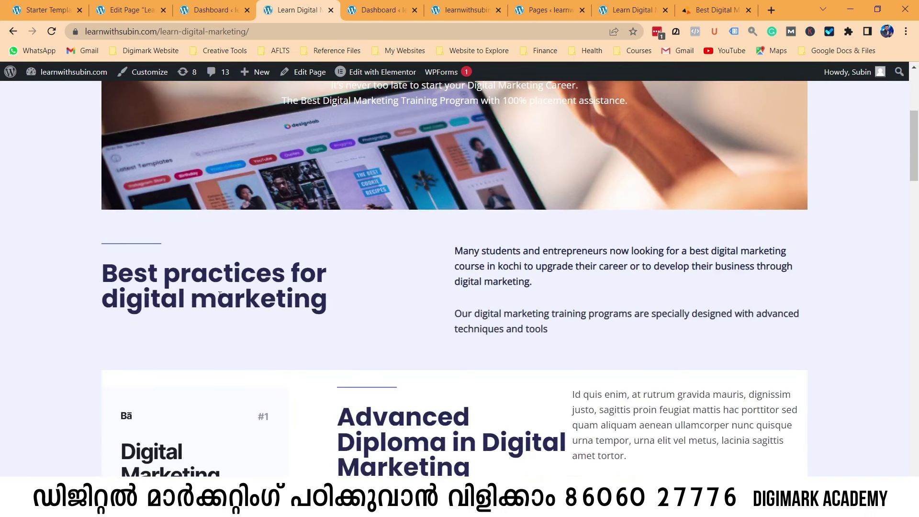
drag(287, 270, 327, 315)
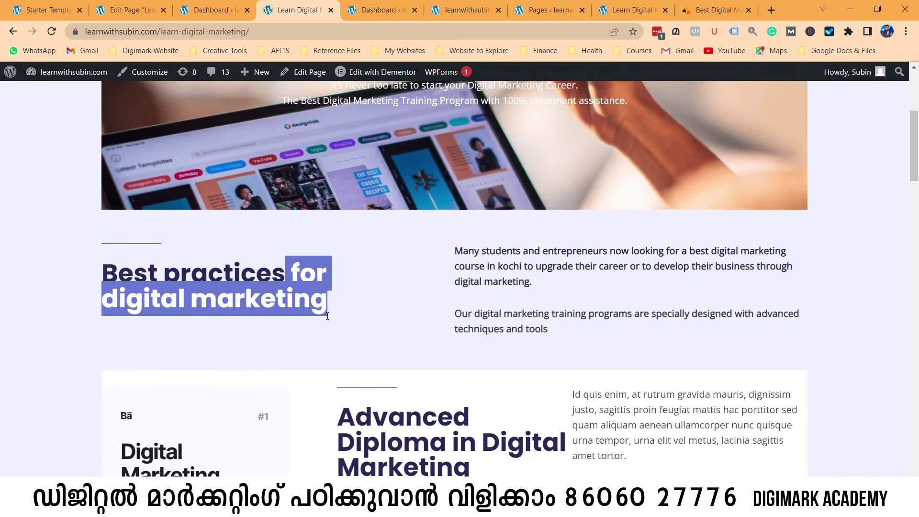
scroll(480, 249, down, 6)
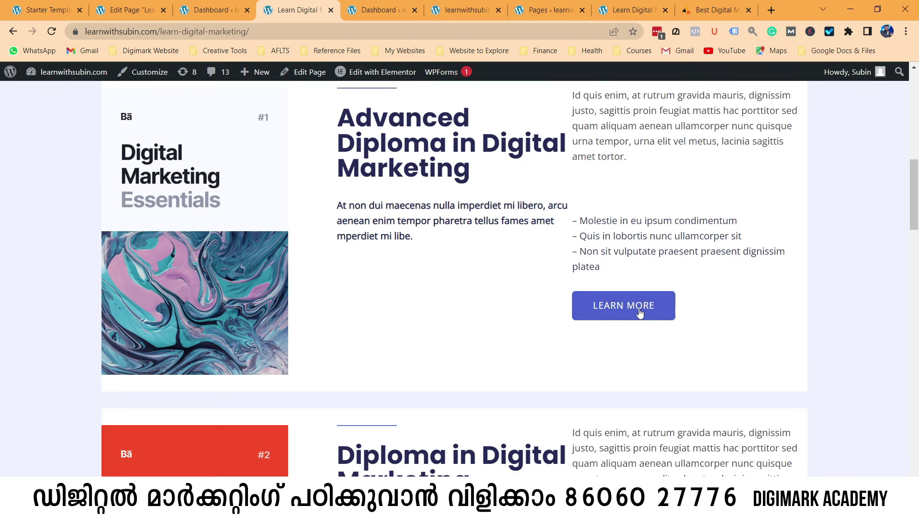
scroll(529, 386, up, 5)
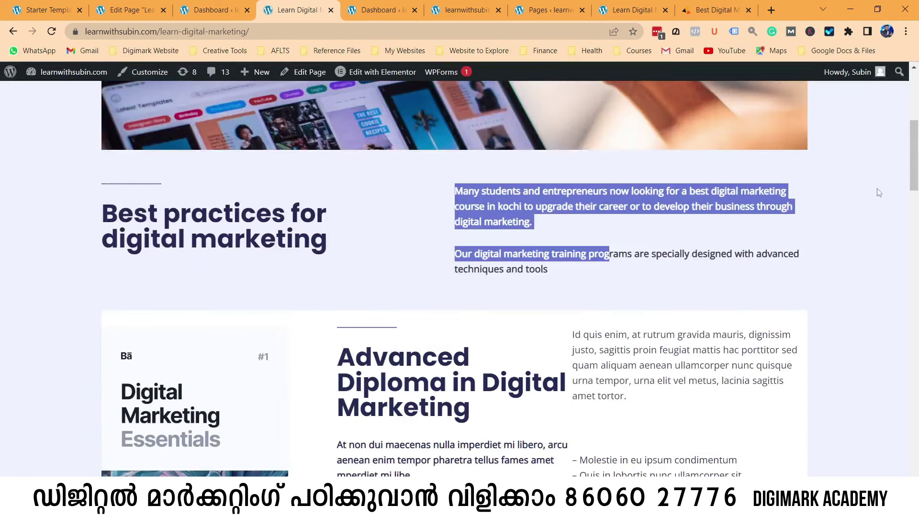